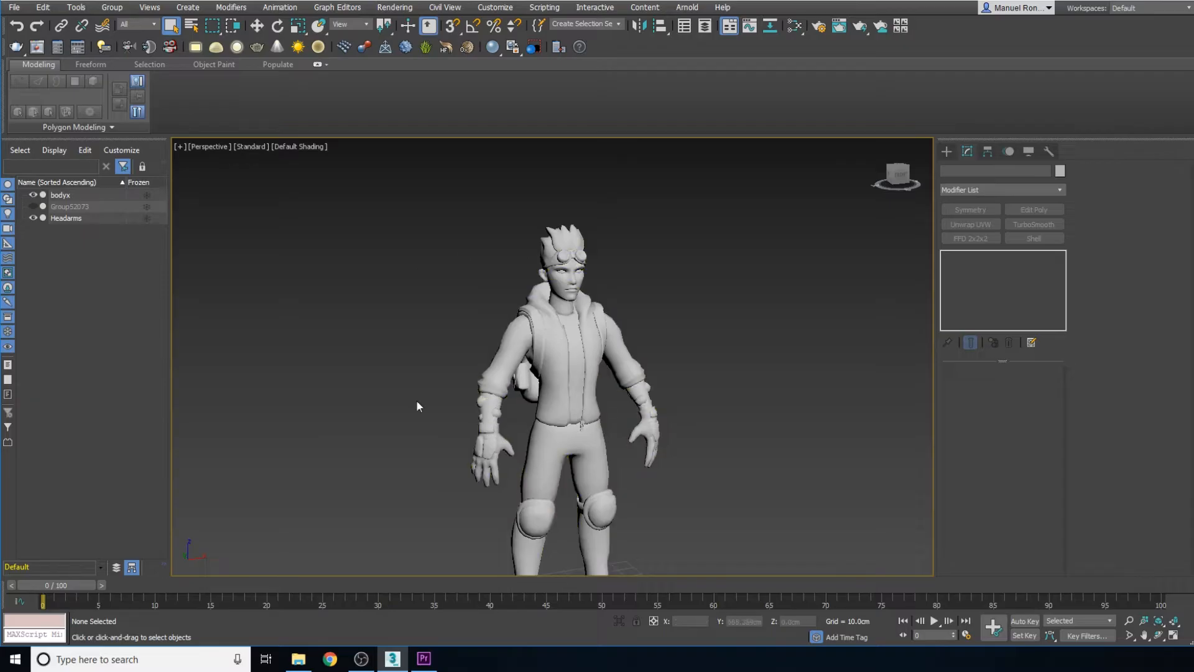
Examine the character model up close and at full length, covering the face, jacket, gloves and legs
scroll(559, 360, up, 5)
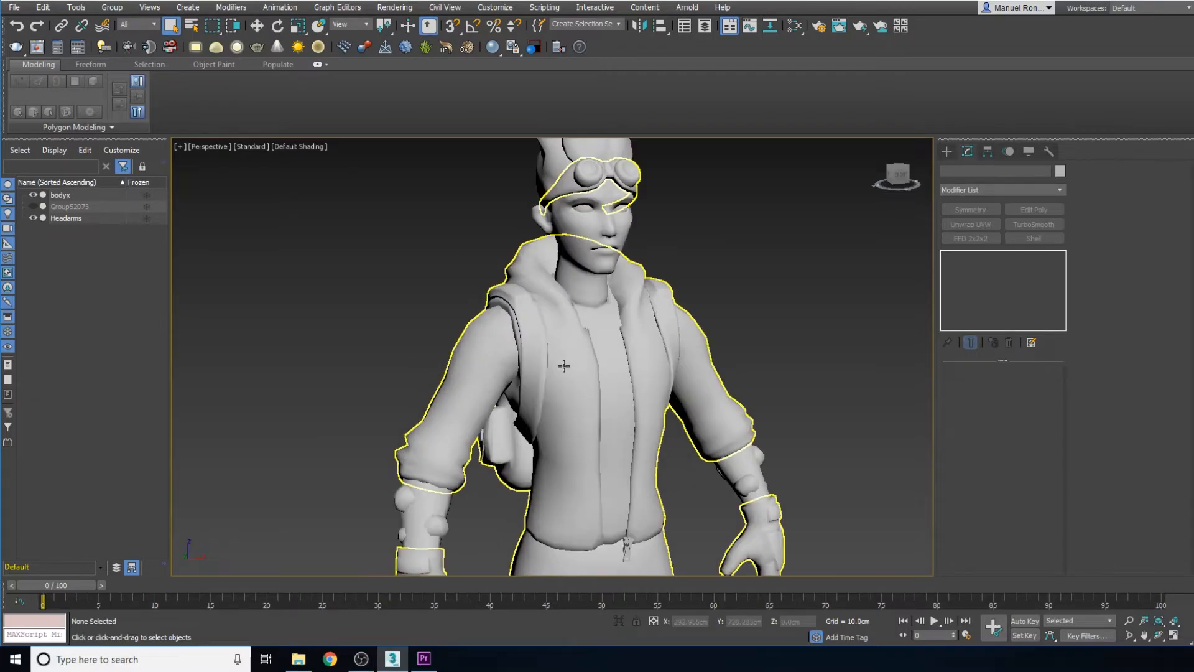
scroll(658, 245, down, 5)
scroll(631, 279, up, 5)
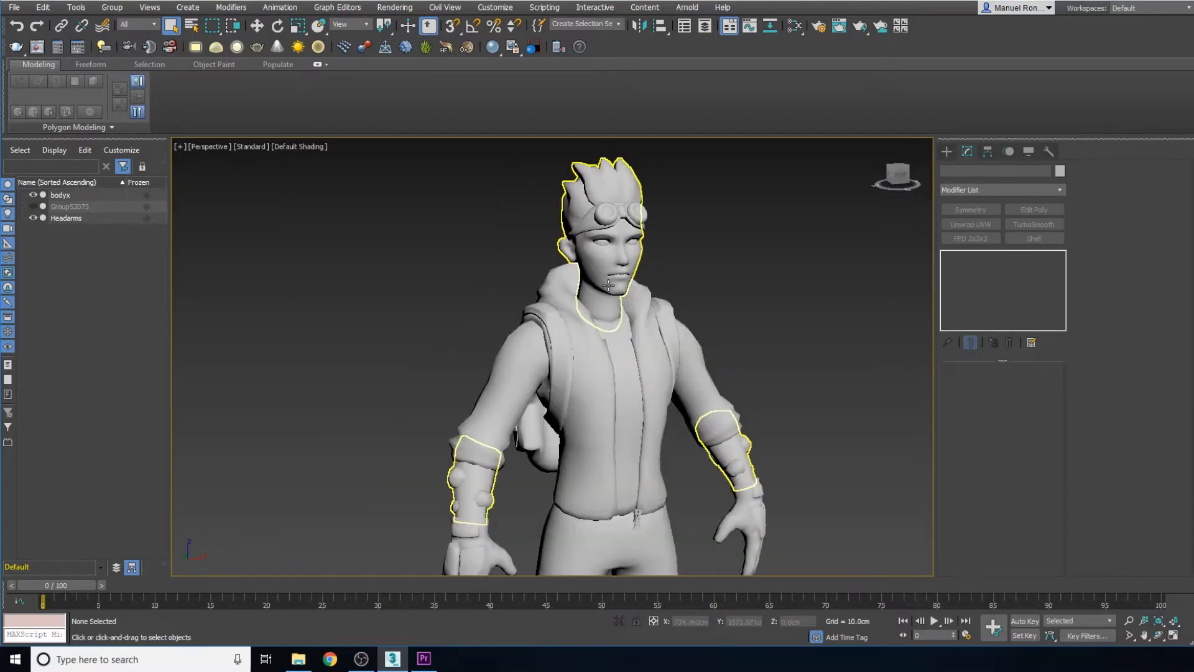
scroll(634, 291, up, 5)
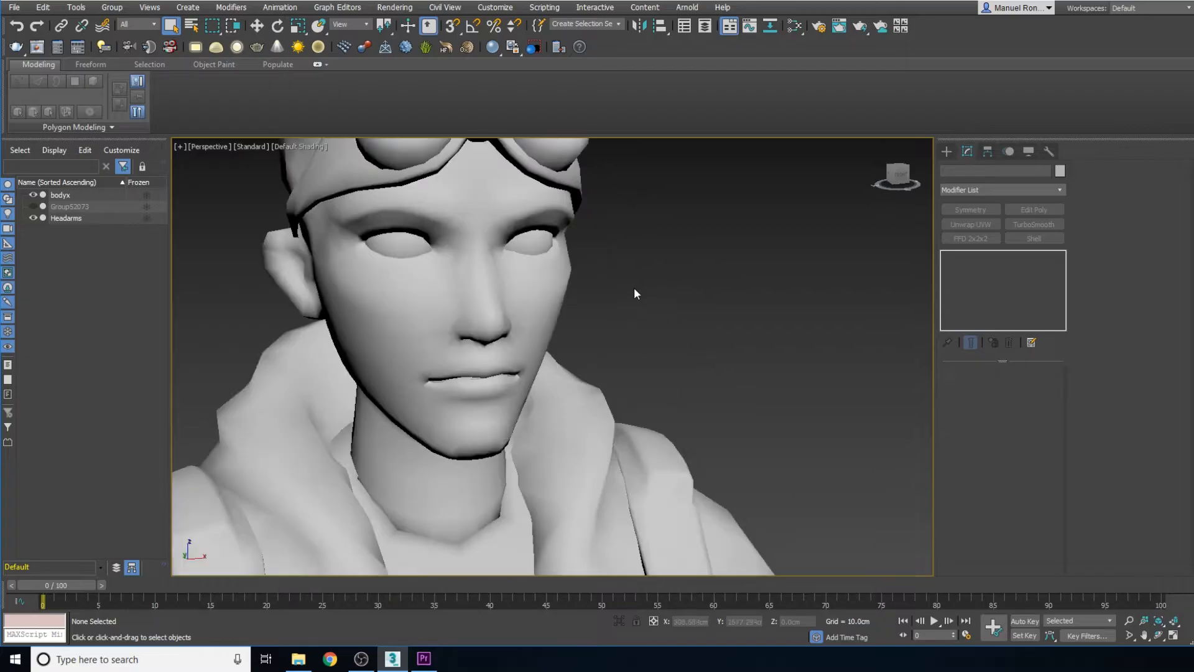
scroll(619, 315, down, 8)
scroll(551, 319, up, 1)
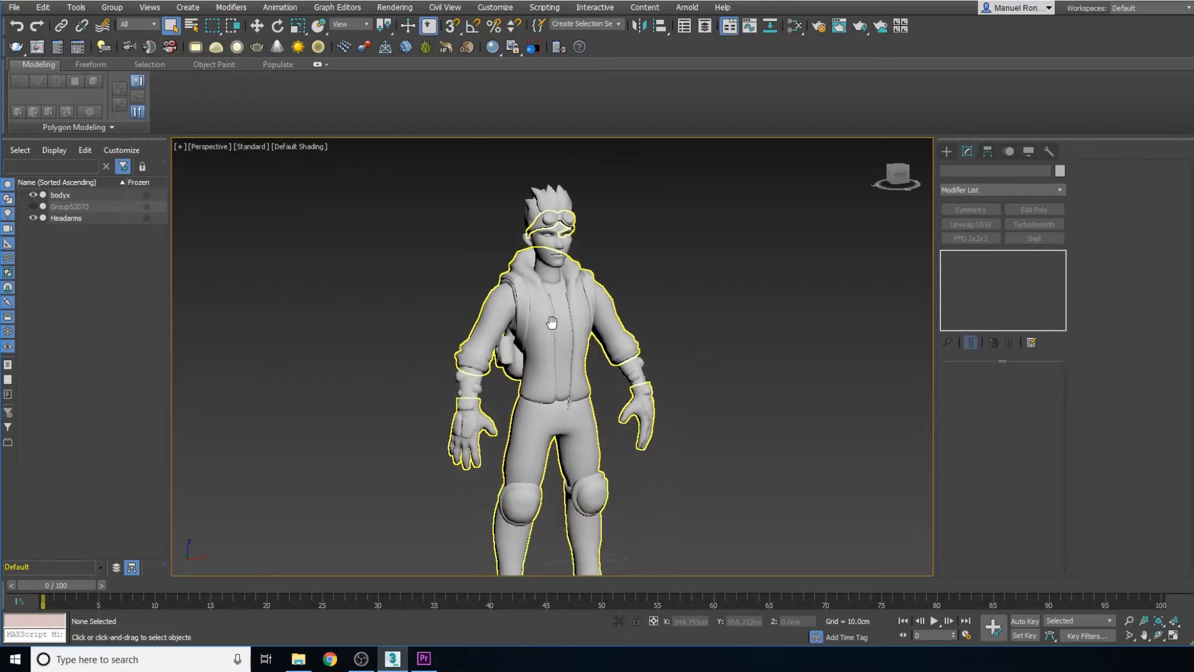
scroll(550, 319, down, 1)
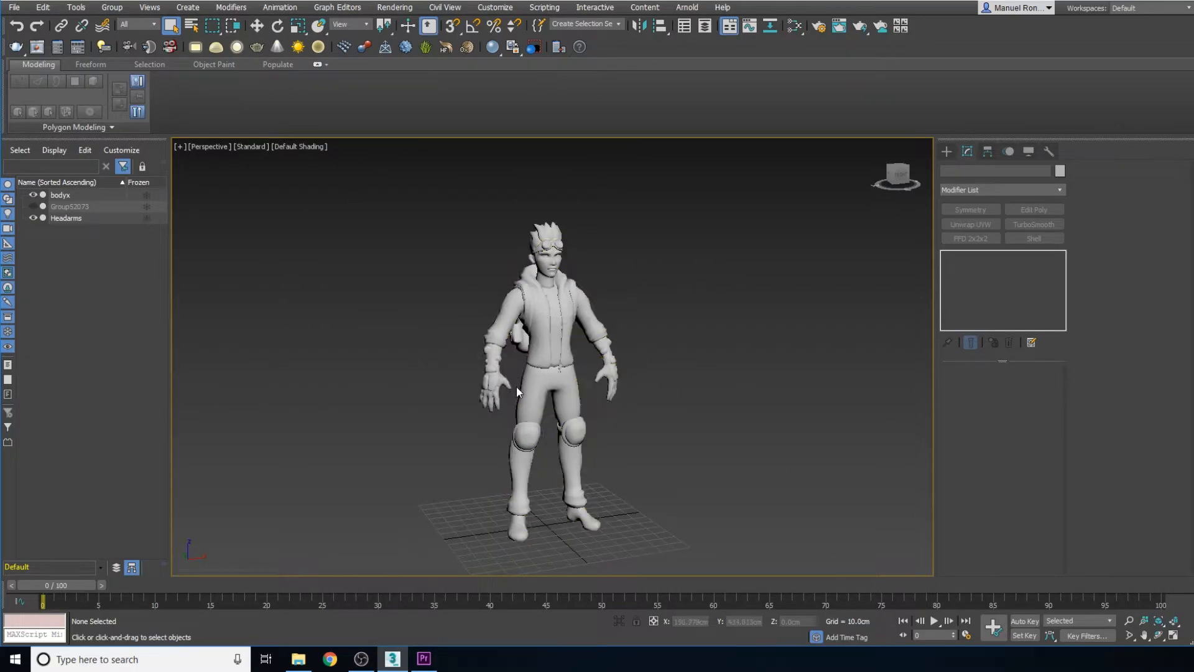
scroll(545, 361, up, 2)
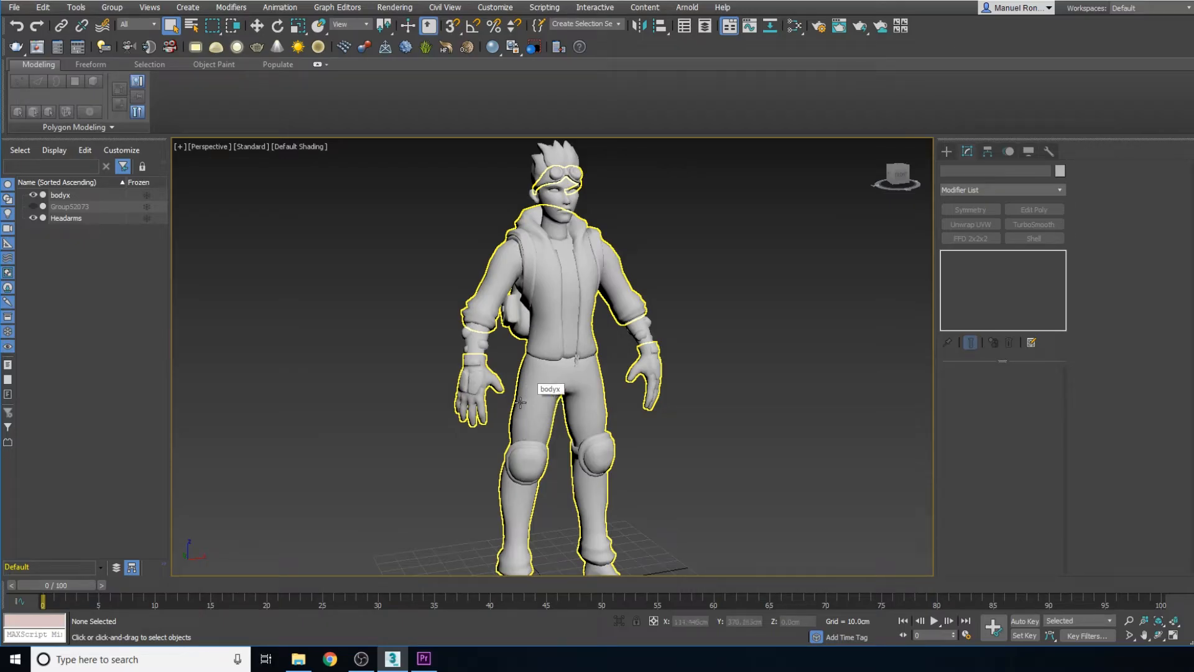
scroll(688, 363, up, 3)
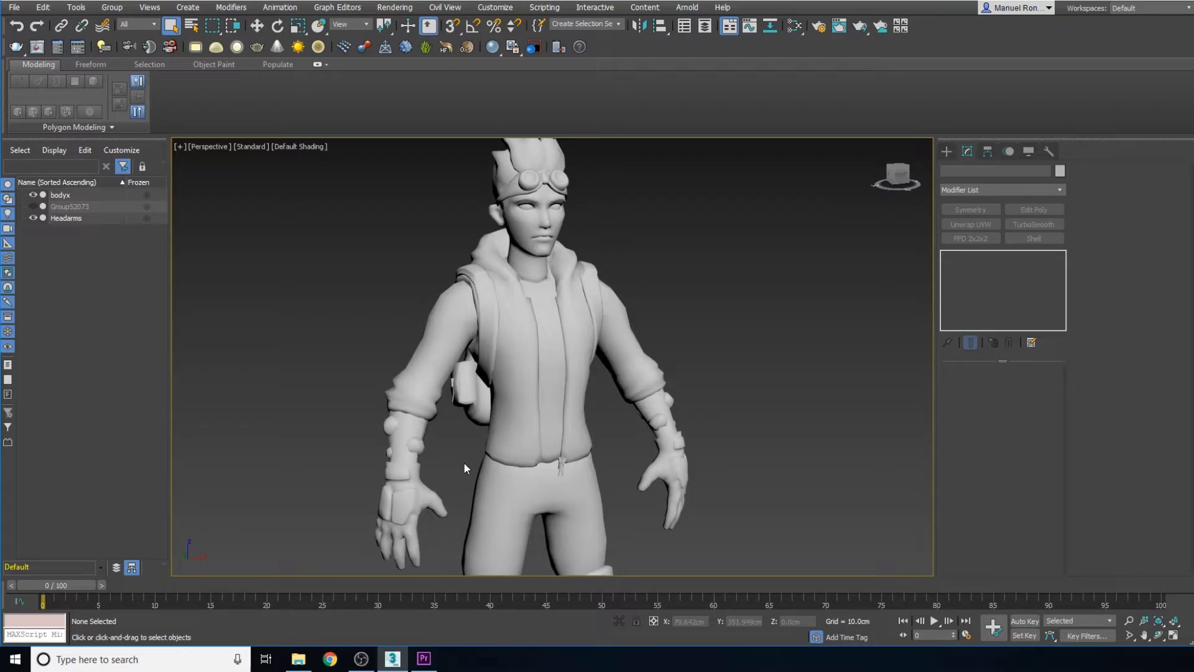
alt+middle_drag(706, 276, 669, 312)
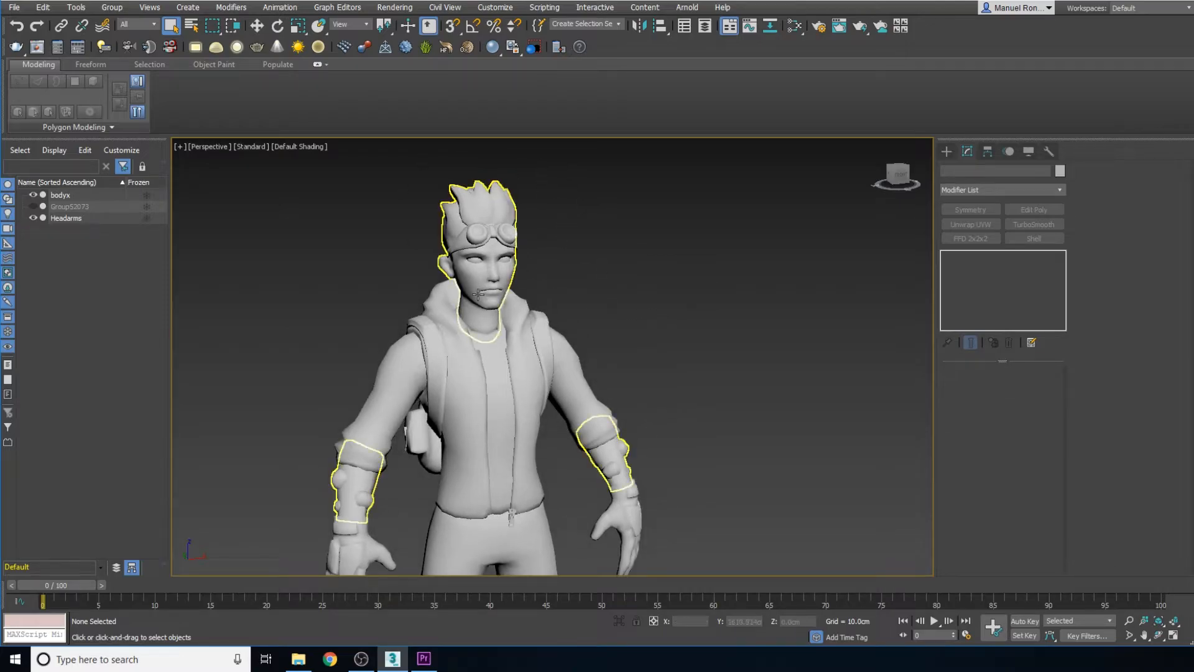
middle_drag(591, 262, 603, 320)
scroll(603, 320, up, 3)
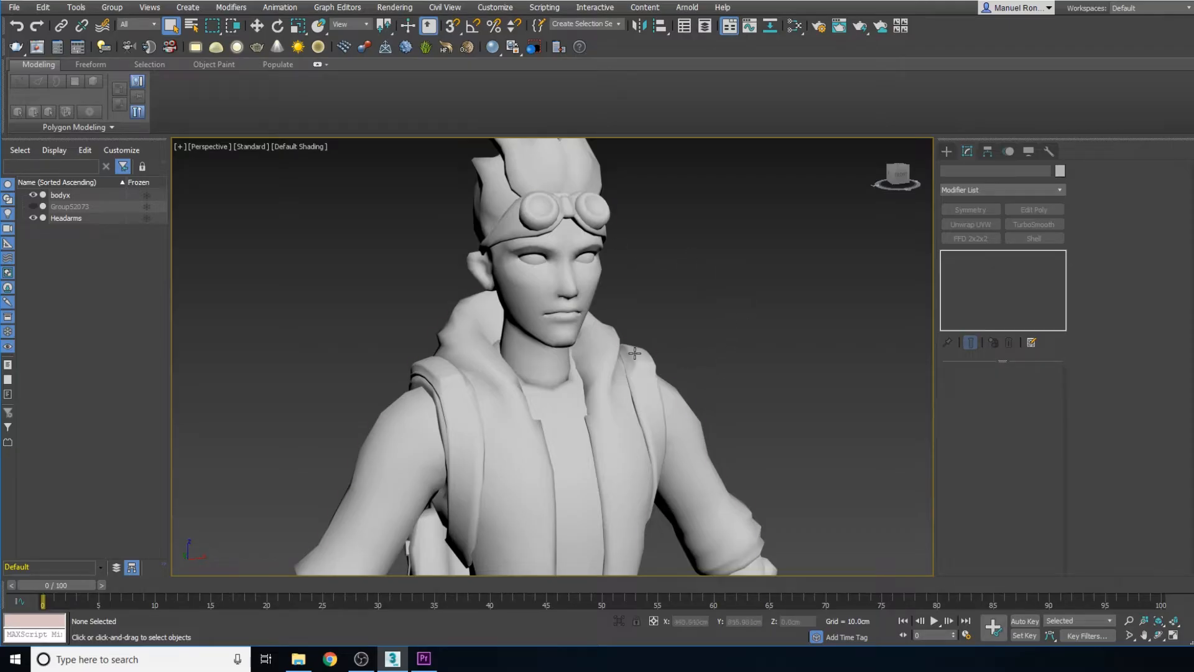
scroll(683, 364, down, 5)
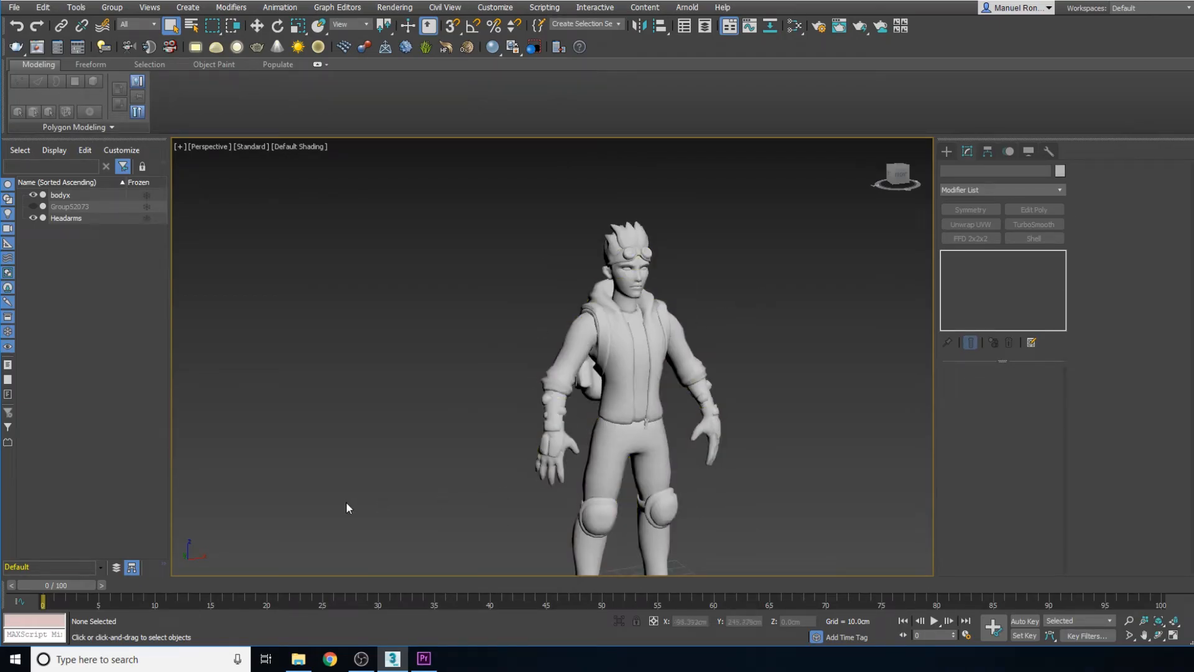
middle_drag(388, 499, 365, 459)
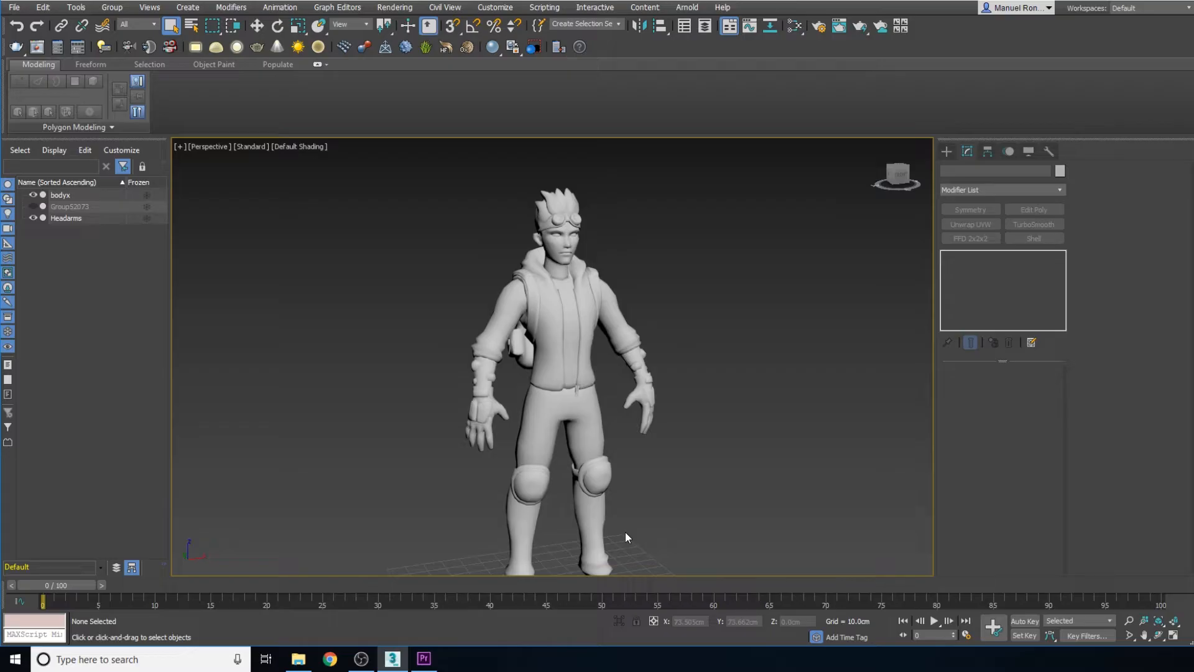
scroll(621, 499, up, 2)
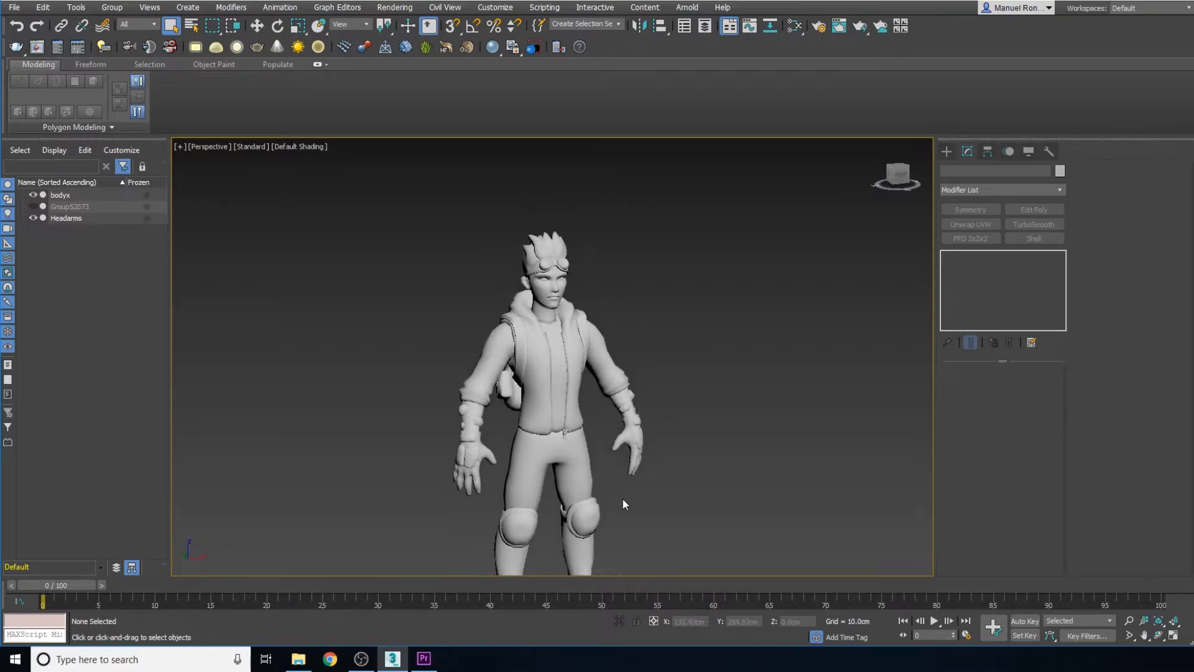
click(574, 393)
scroll(573, 393, up, 2)
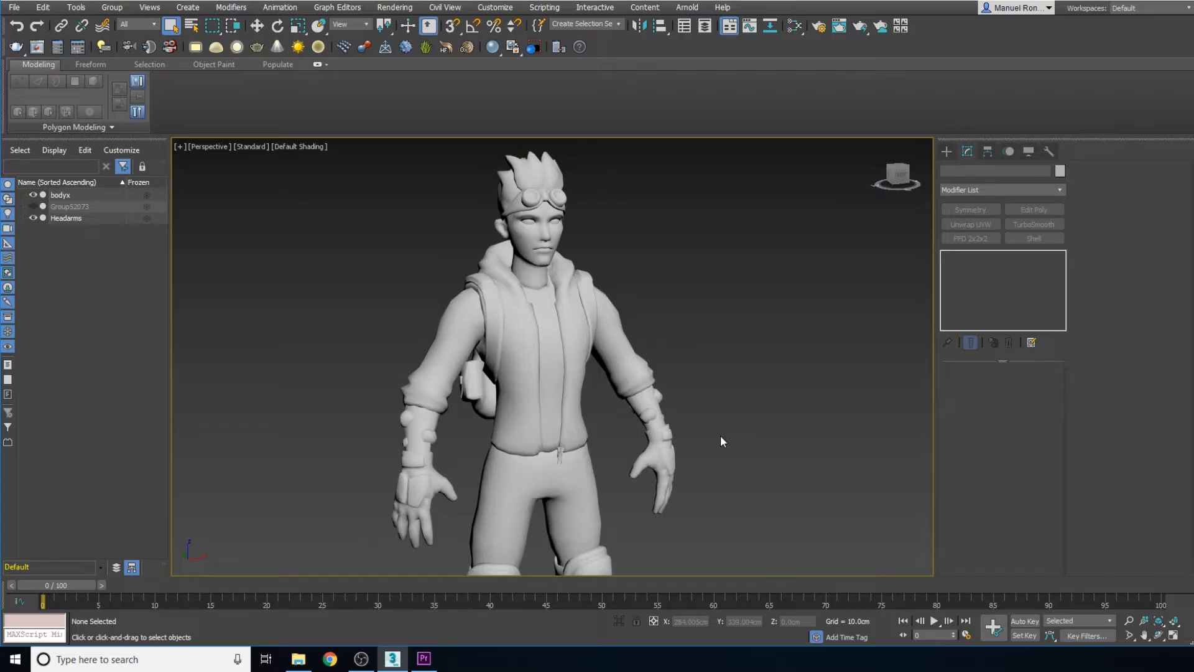
scroll(647, 354, up, 4)
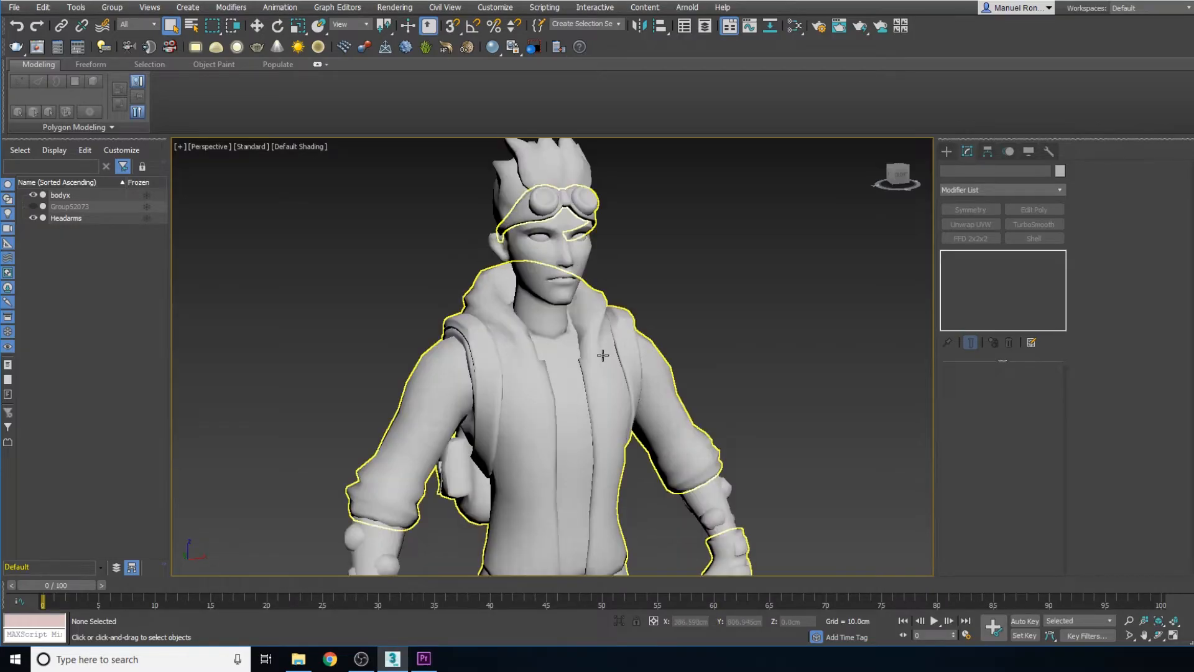
Apply an Unwrap UVW modifier to the bodyx mesh and open its UV layout for viewing beside the command panel
click(589, 361)
scroll(722, 329, down, 5)
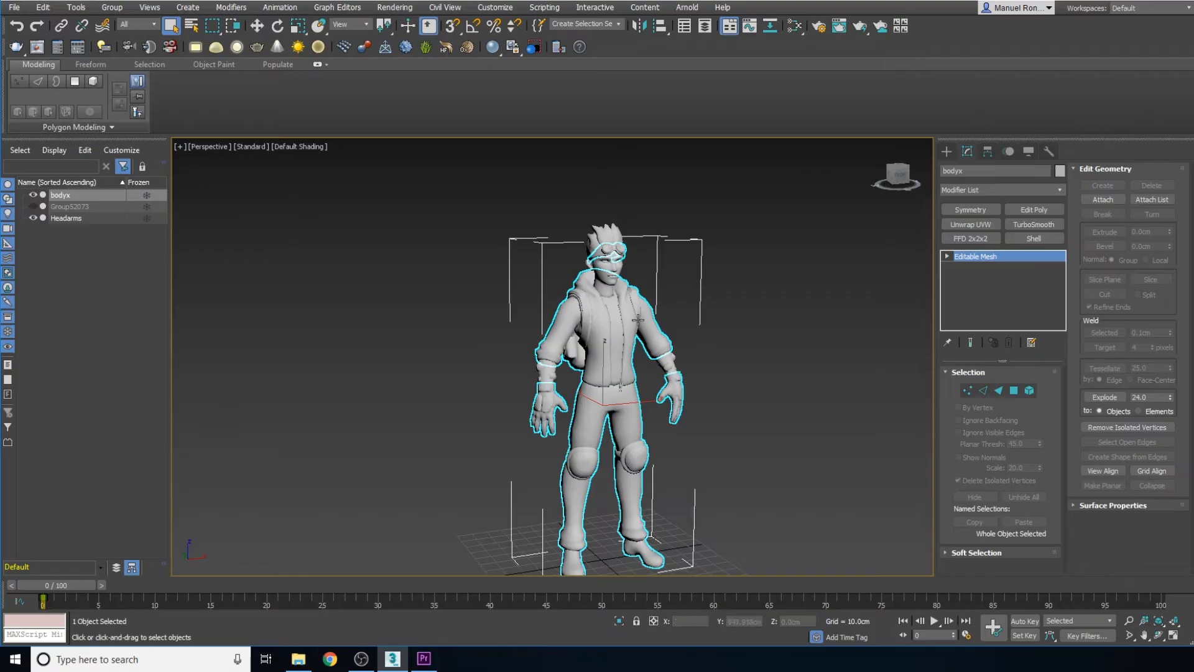
scroll(632, 314, up, 2)
click(961, 224)
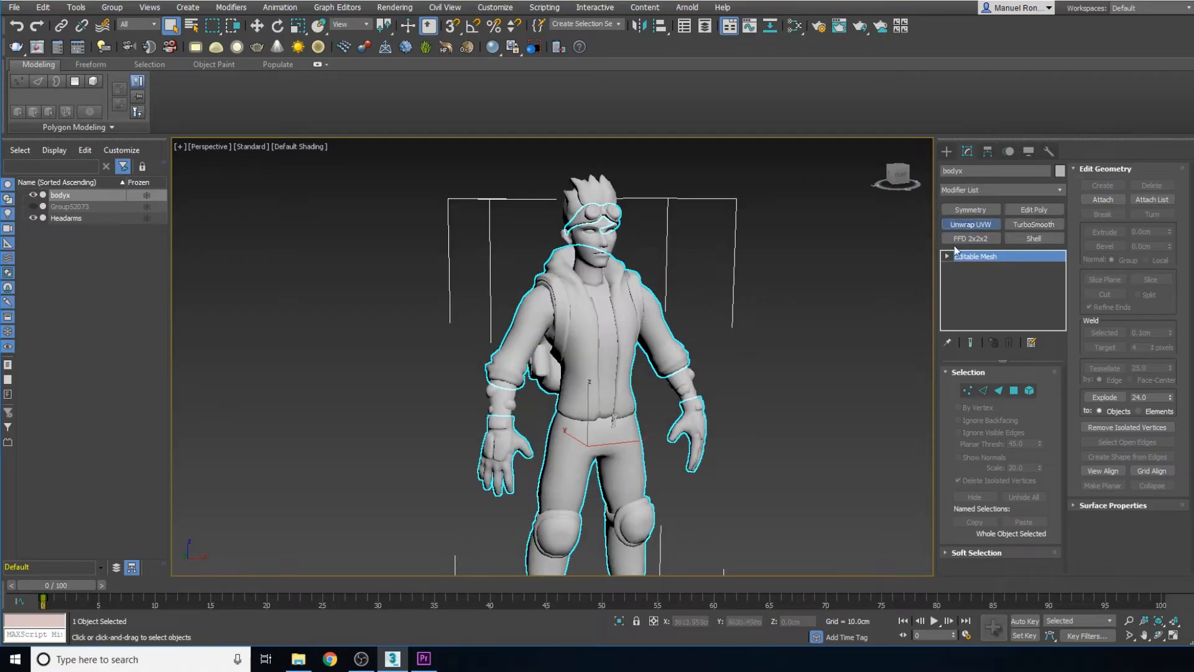
scroll(699, 326, up, 2)
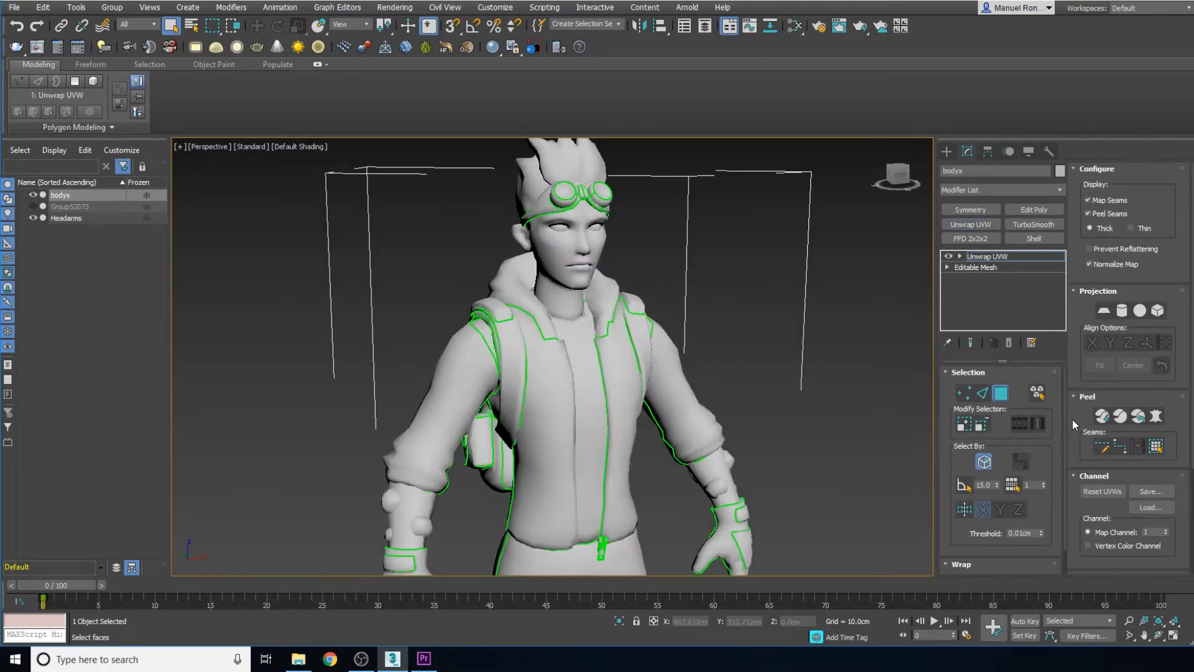
scroll(1072, 419, down, 3)
click(1120, 449)
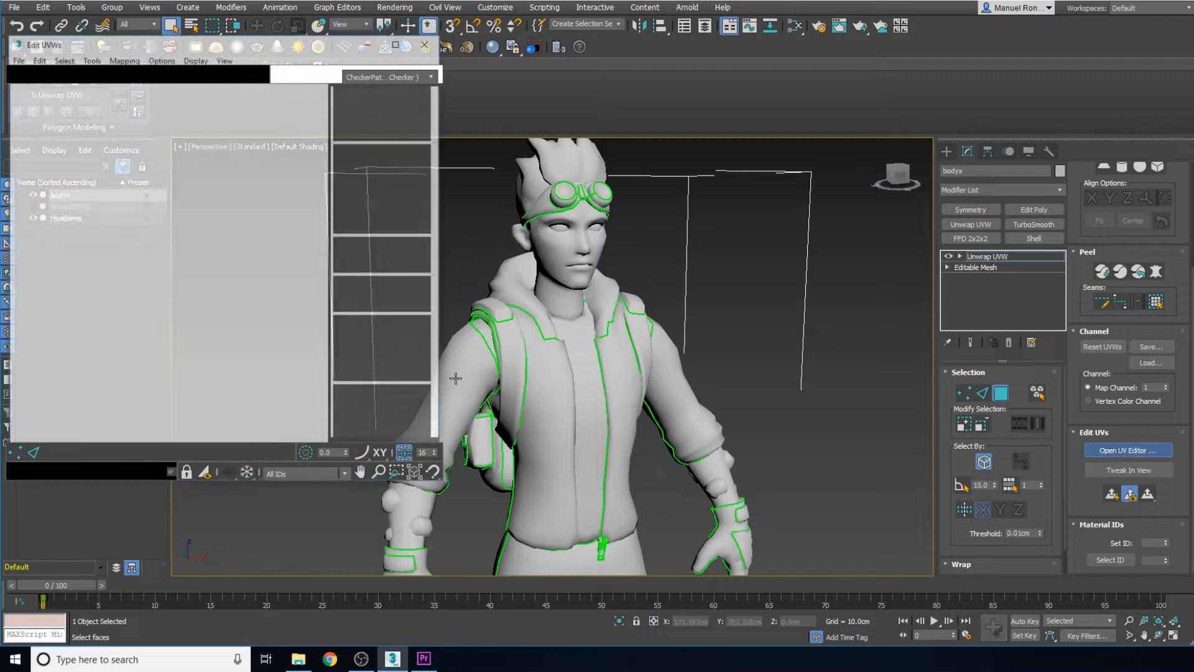
drag(329, 44, 753, 61)
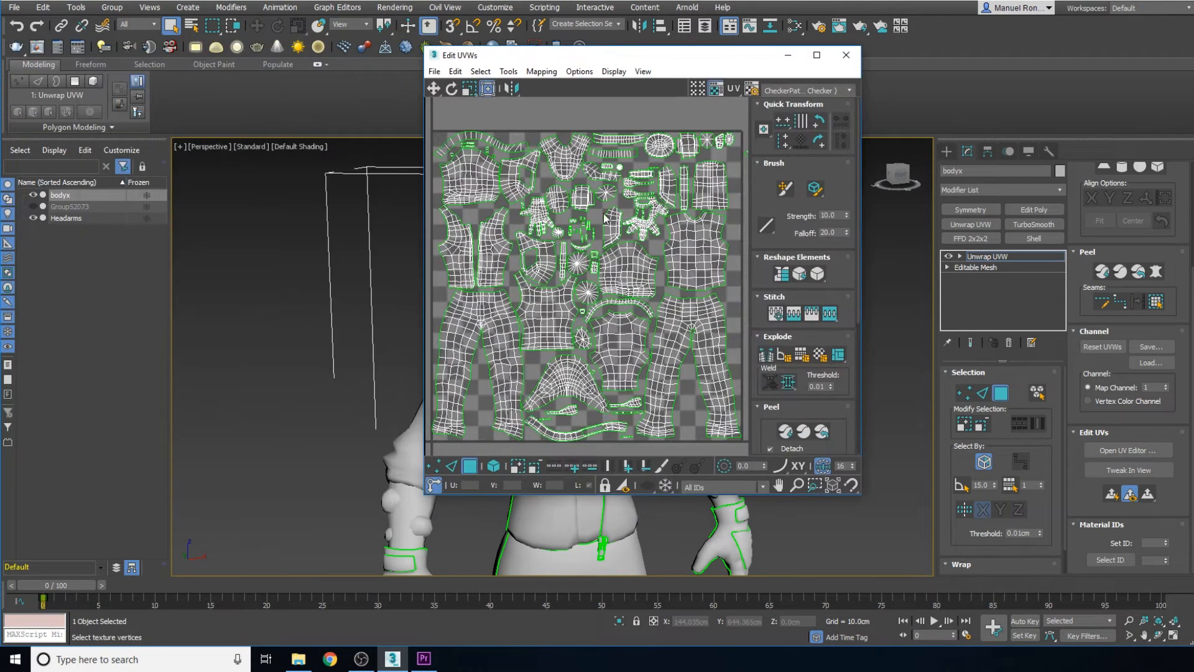
Examine the body's UV shells inside and beside the main UV tile, and close the UV editor
scroll(605, 218, down, 2)
middle_drag(604, 217, 603, 258)
scroll(611, 295, up, 1)
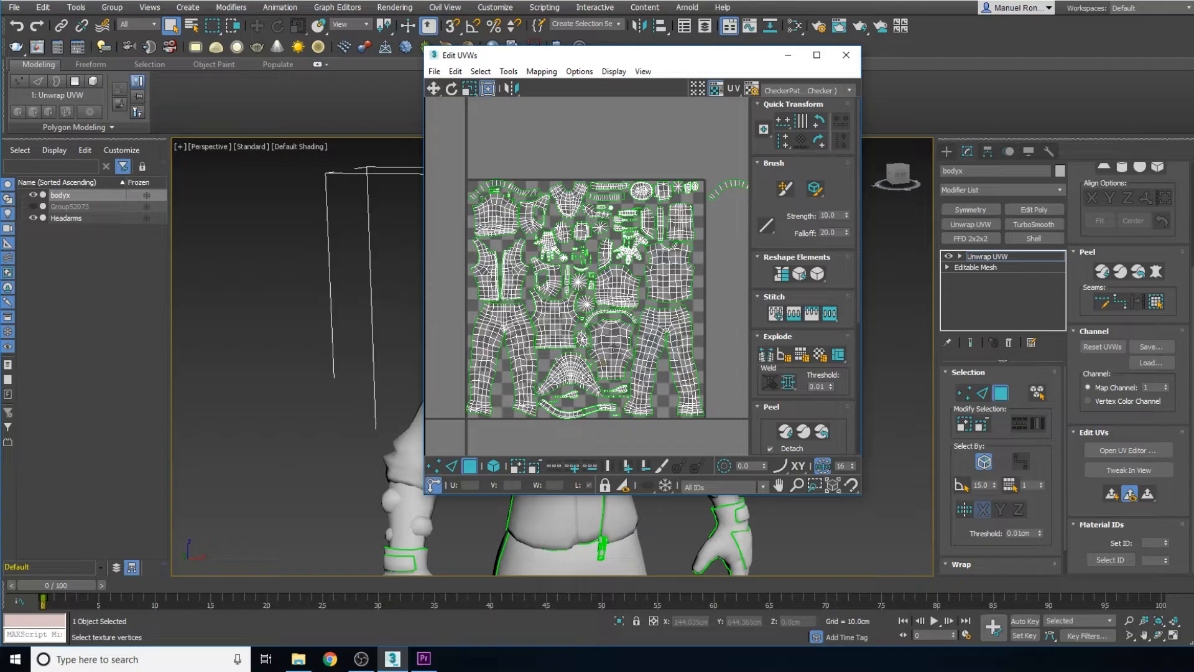
middle_drag(680, 288, 536, 294)
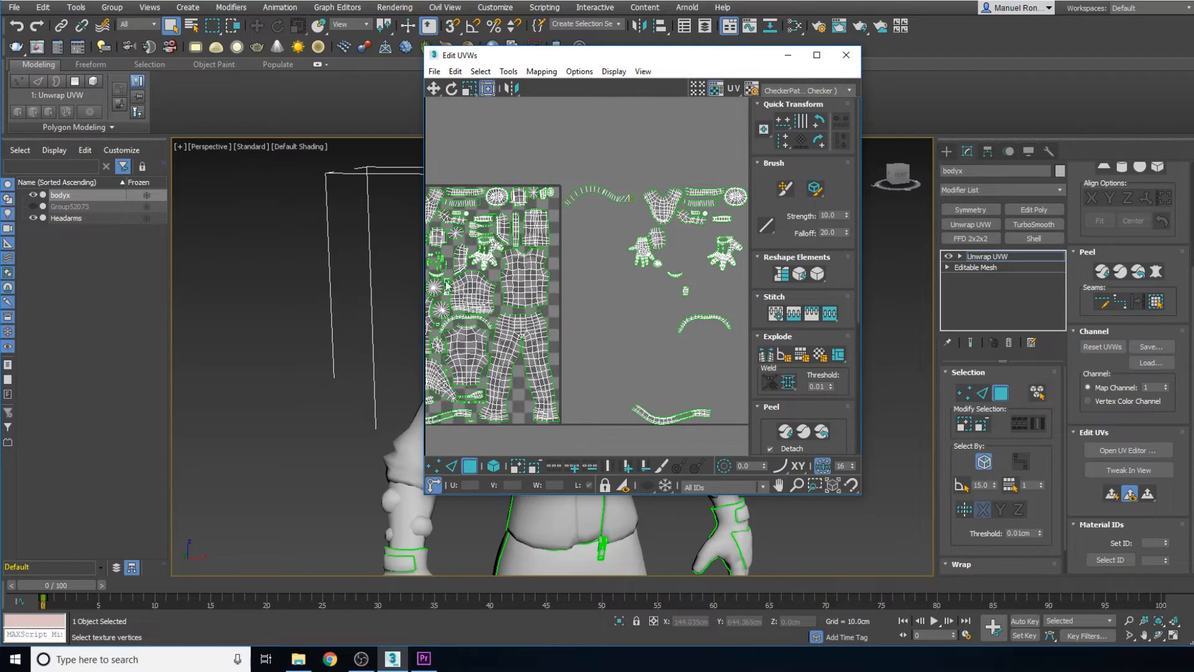
middle_drag(447, 286, 571, 284)
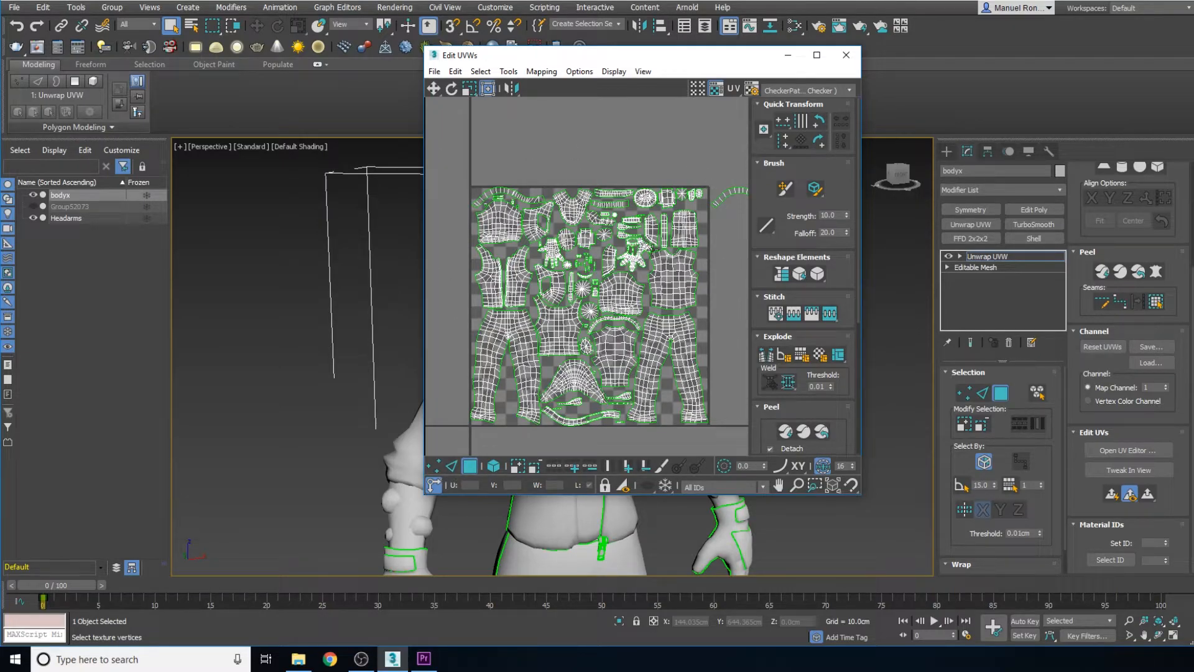
click(845, 55)
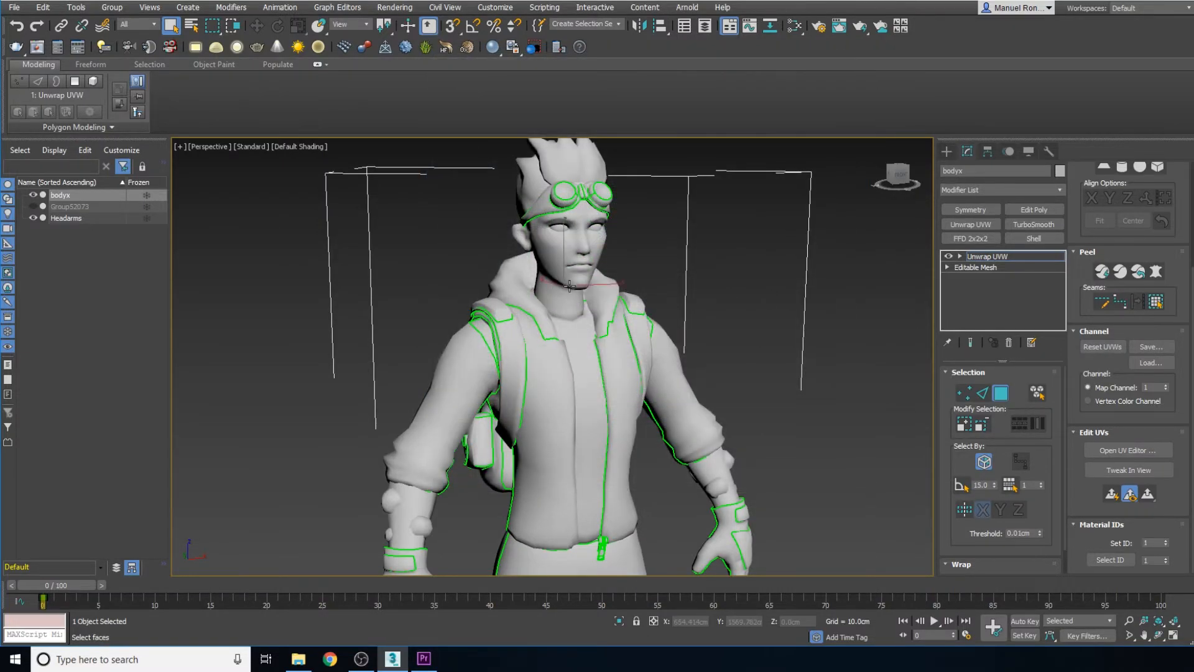
click(984, 255)
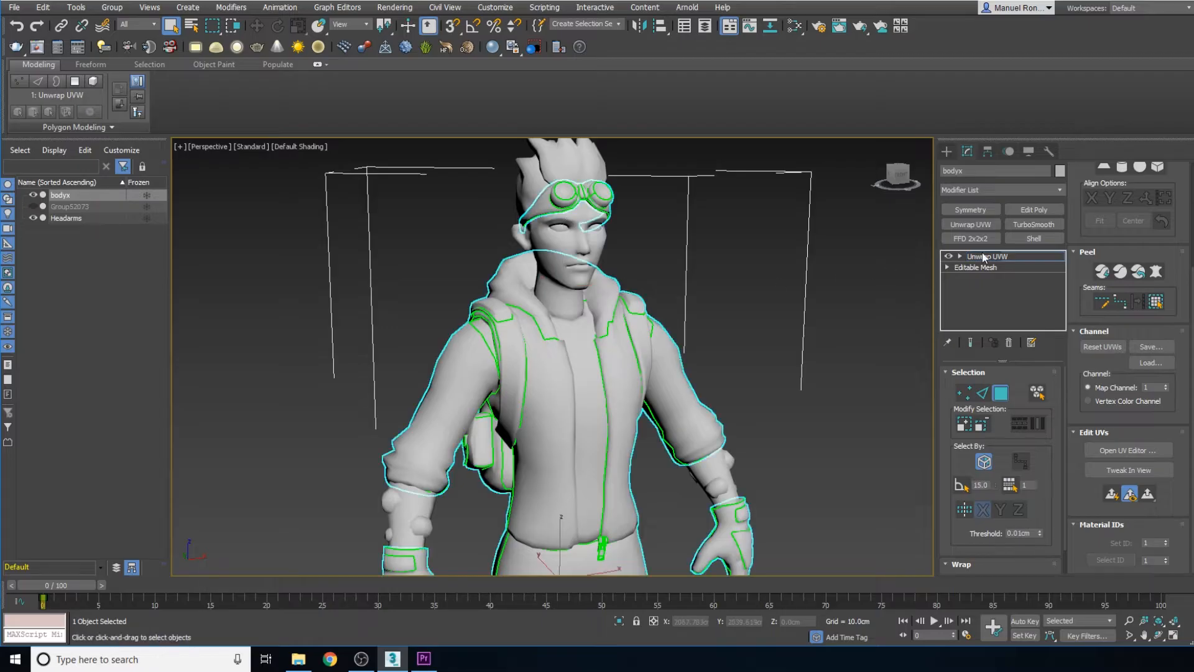
Apply an Unwrap UVW modifier to the Headarms mesh and open its UV layout
click(536, 247)
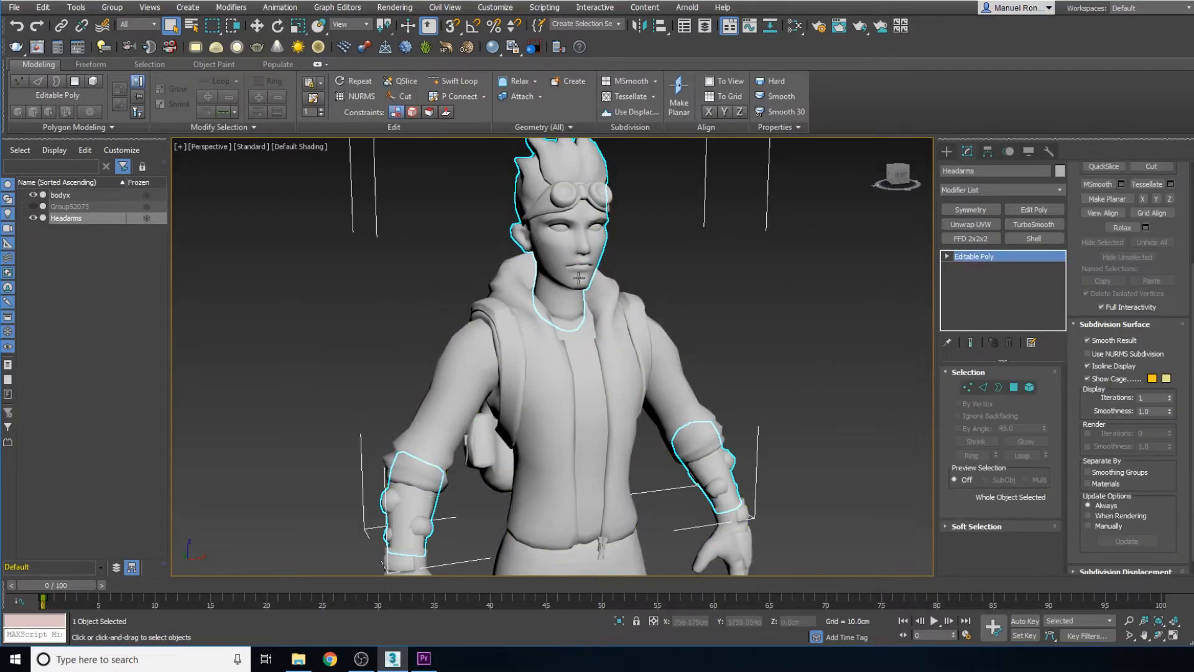
click(970, 224)
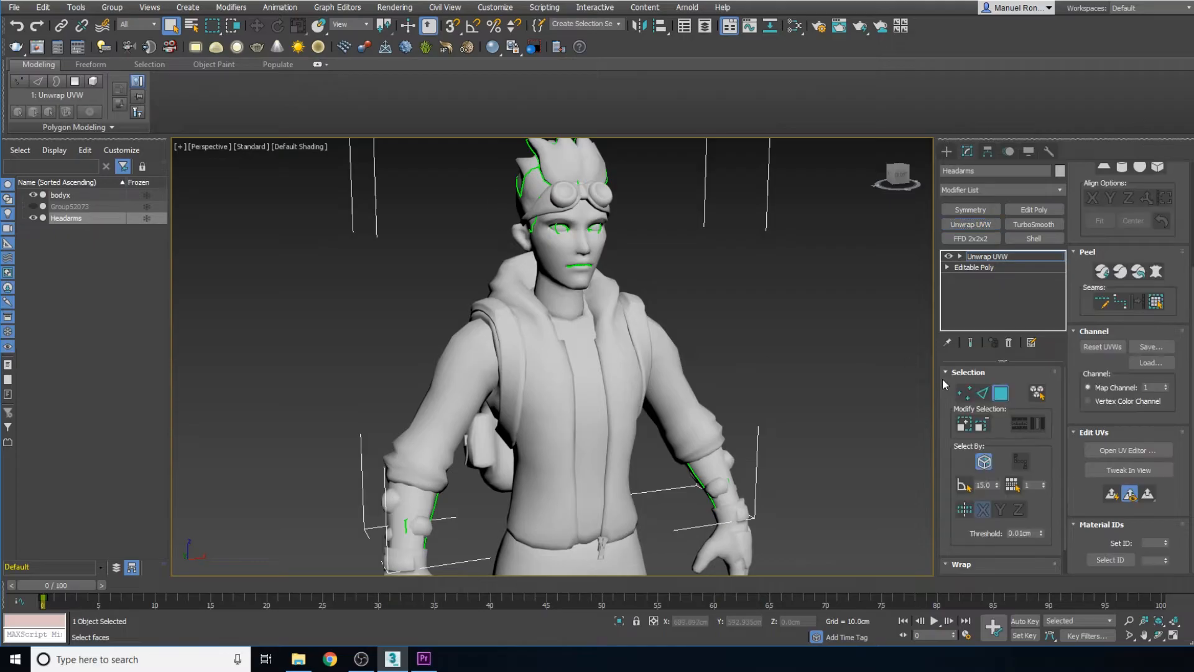
click(1119, 450)
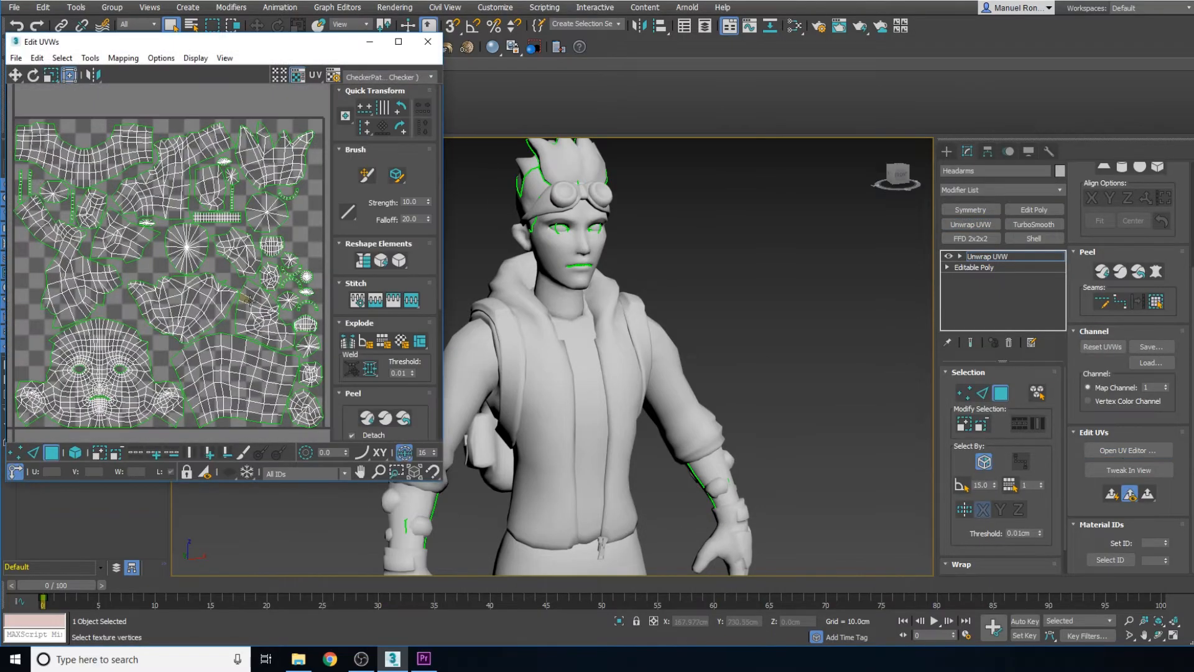
Examine the head and arm UV shells inside and beside the main tile, close the UV editor and clear the selection
scroll(246, 297, down, 2)
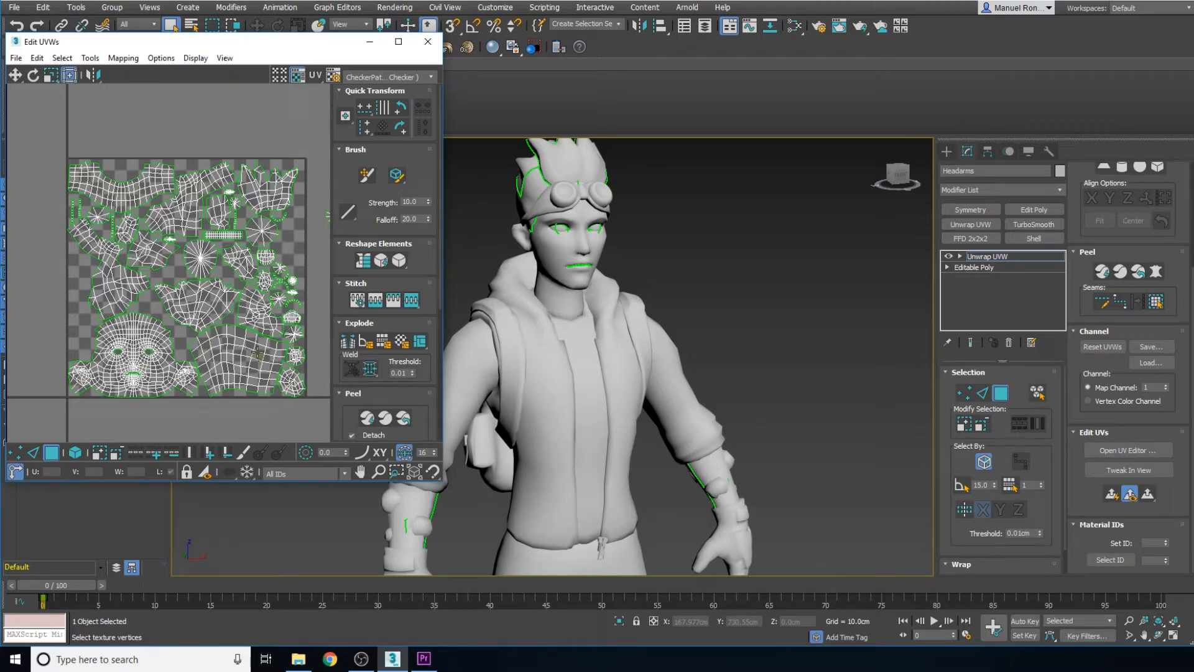
key(j)
scroll(90, 350, down, 2)
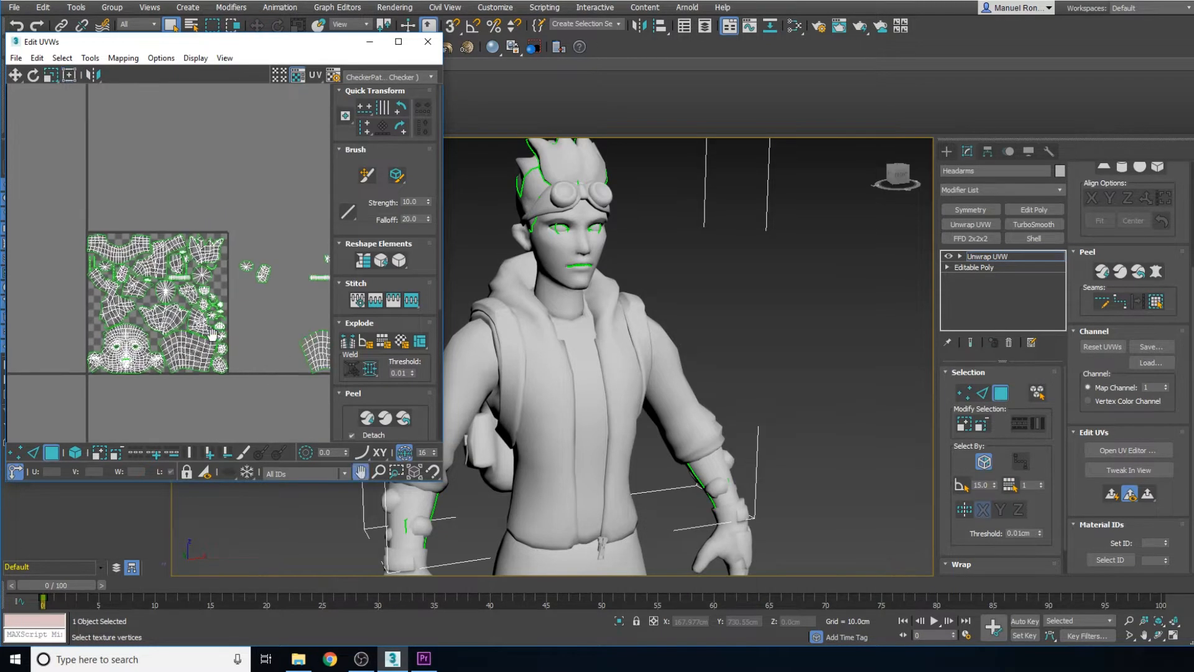
middle_drag(244, 278, 262, 285)
scroll(208, 377, up, 2)
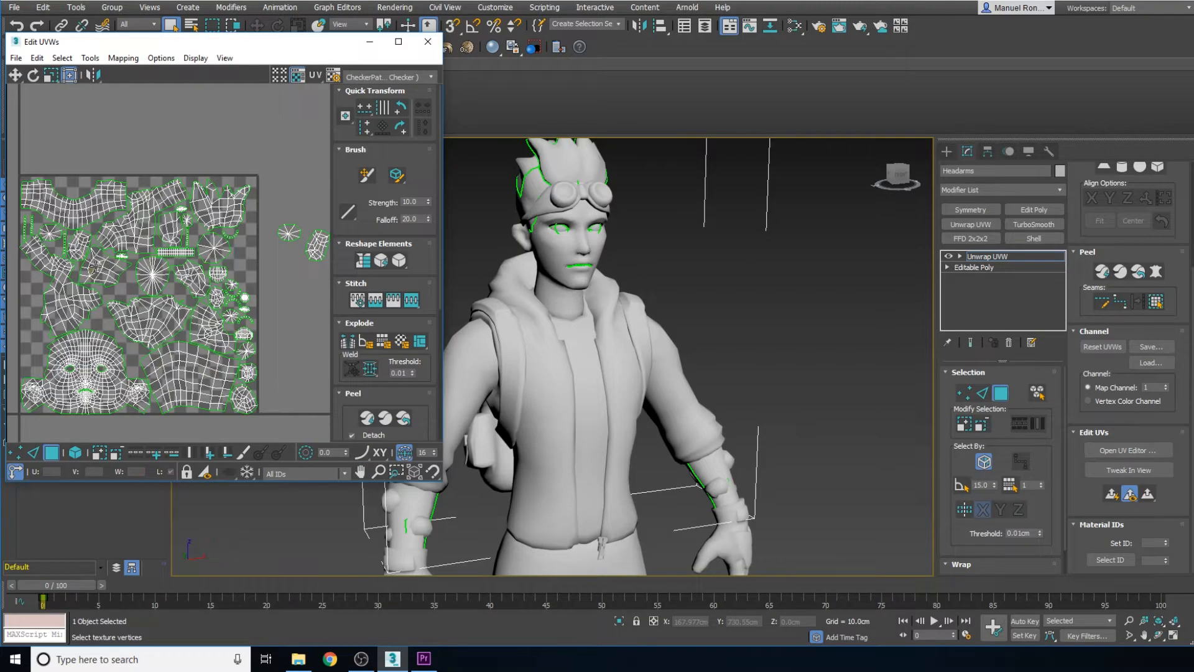
middle_drag(99, 273, 166, 269)
scroll(168, 271, up, 2)
scroll(184, 337, down, 4)
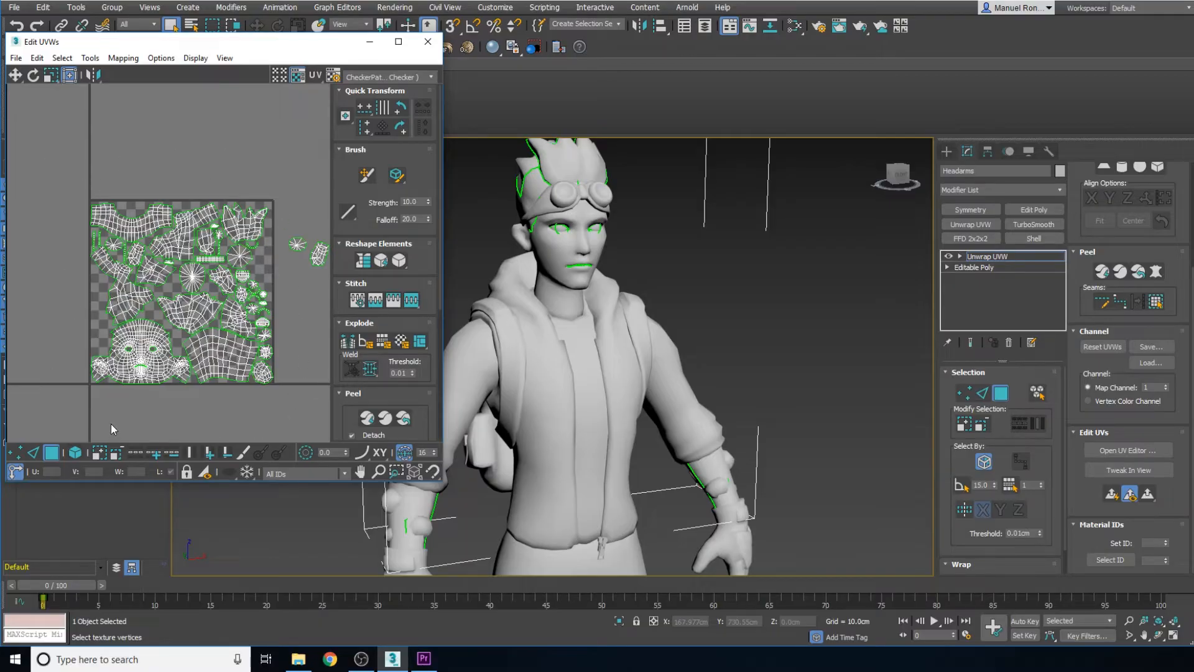
click(428, 41)
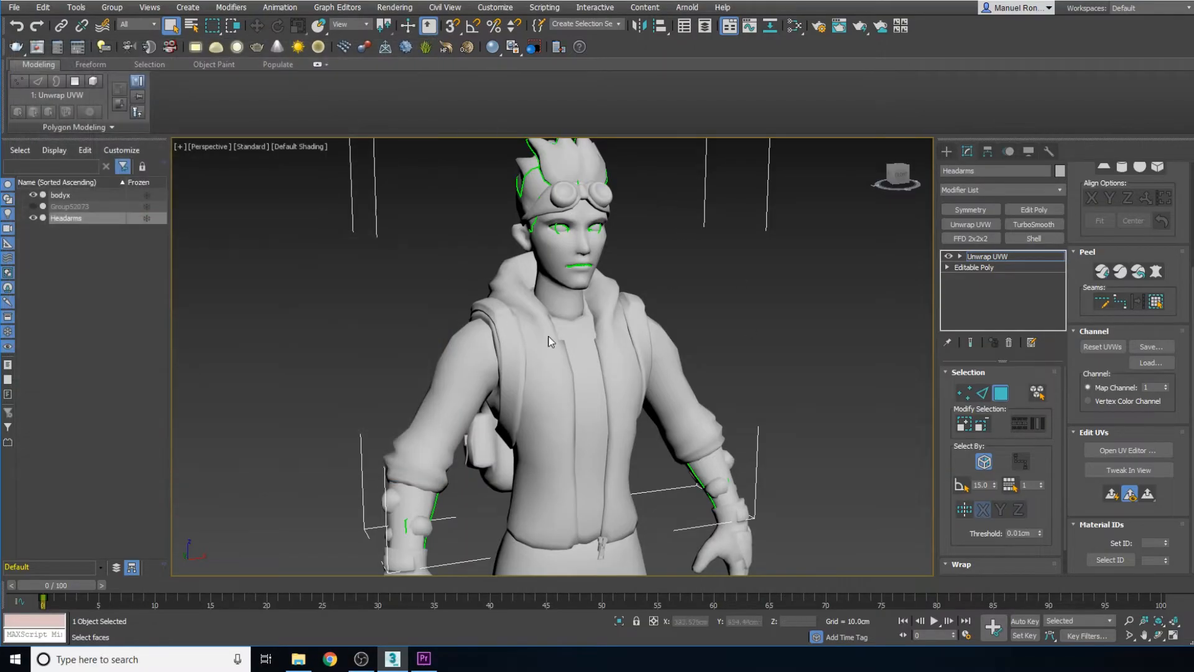
scroll(609, 439, down, 5)
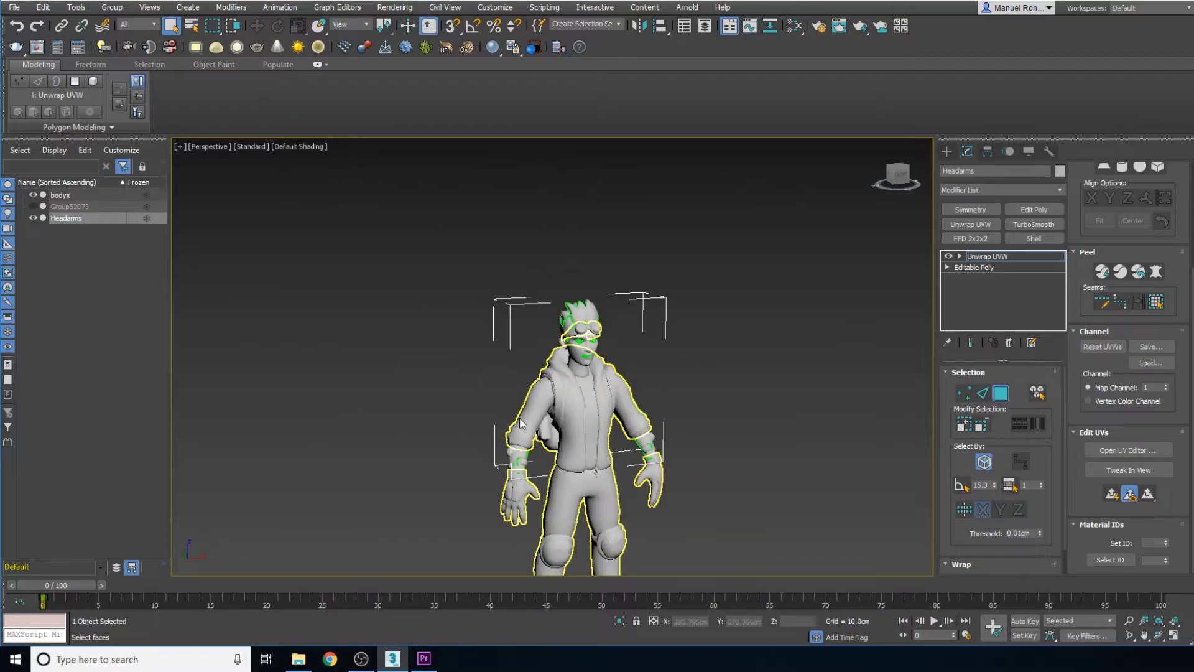
scroll(520, 423, up, 6)
click(795, 473)
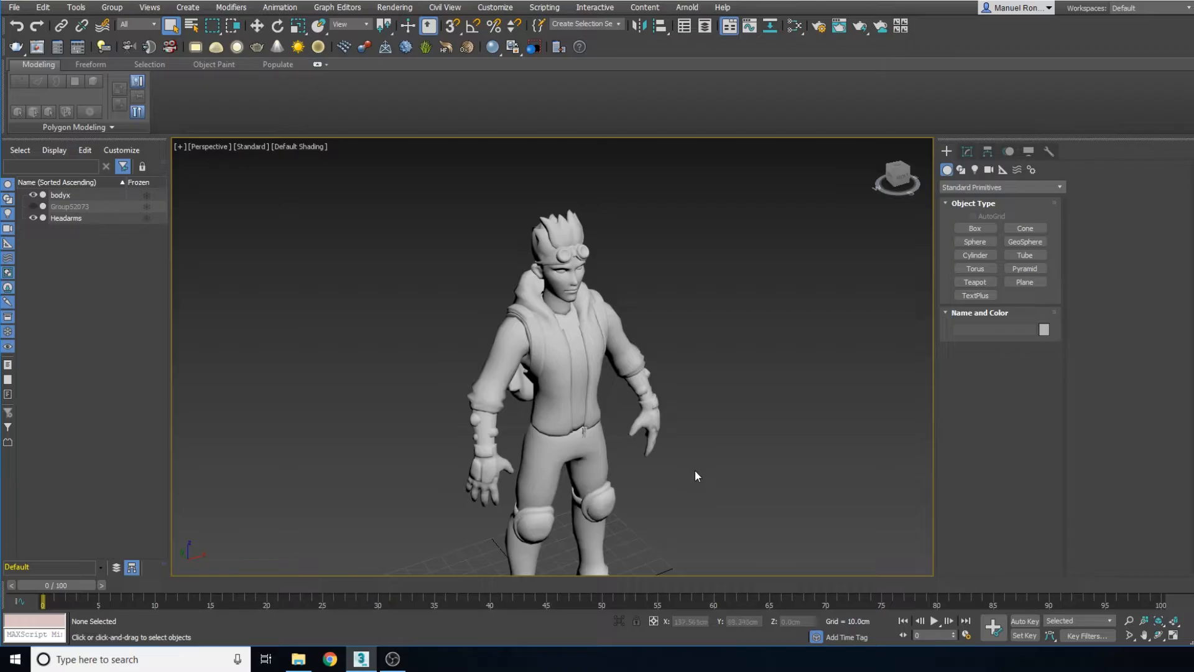
middle_drag(670, 452, 644, 453)
scroll(666, 412, down, 5)
scroll(590, 398, up, 5)
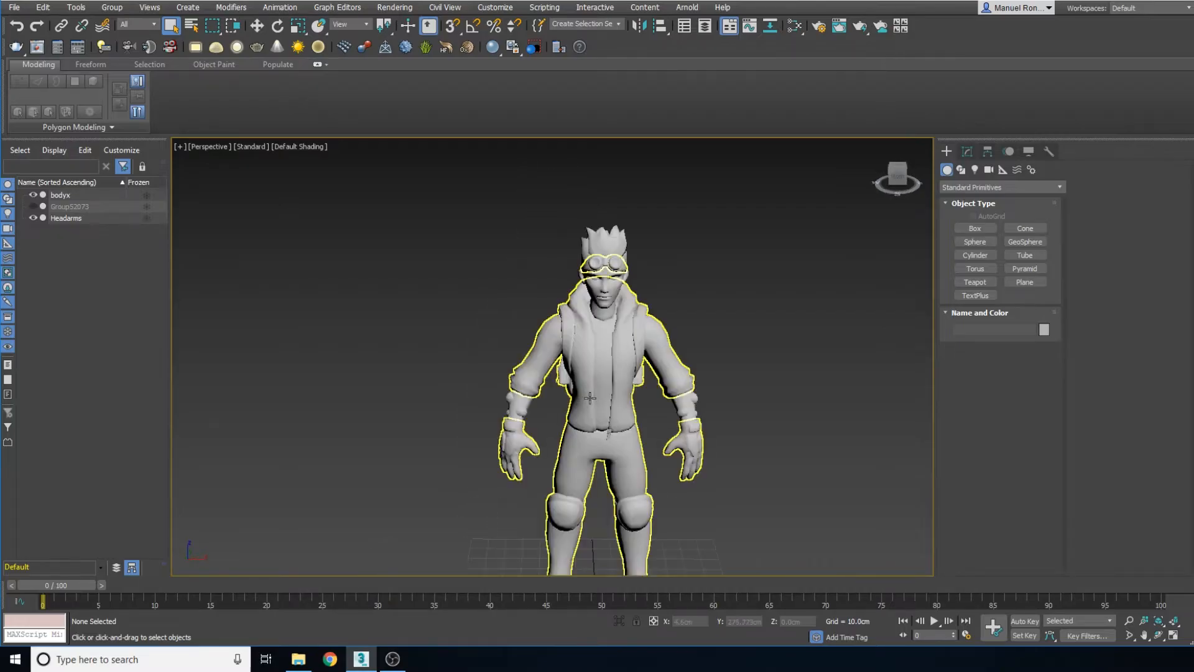
Select the body and head-and-arms meshes together, place a duplicate of the whole character beside the original, and clear the selection
scroll(590, 398, down, 3)
drag(442, 227, 919, 621)
middle_drag(666, 544, 621, 475)
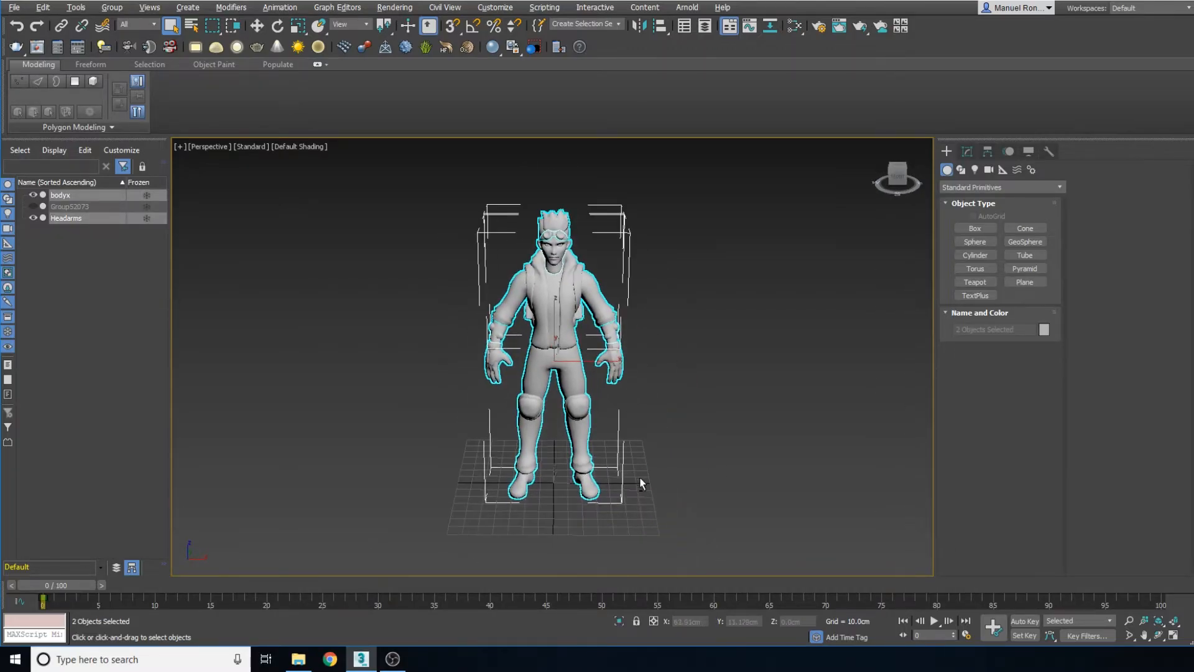
key(w)
alt+middle_drag(600, 319, 555, 330)
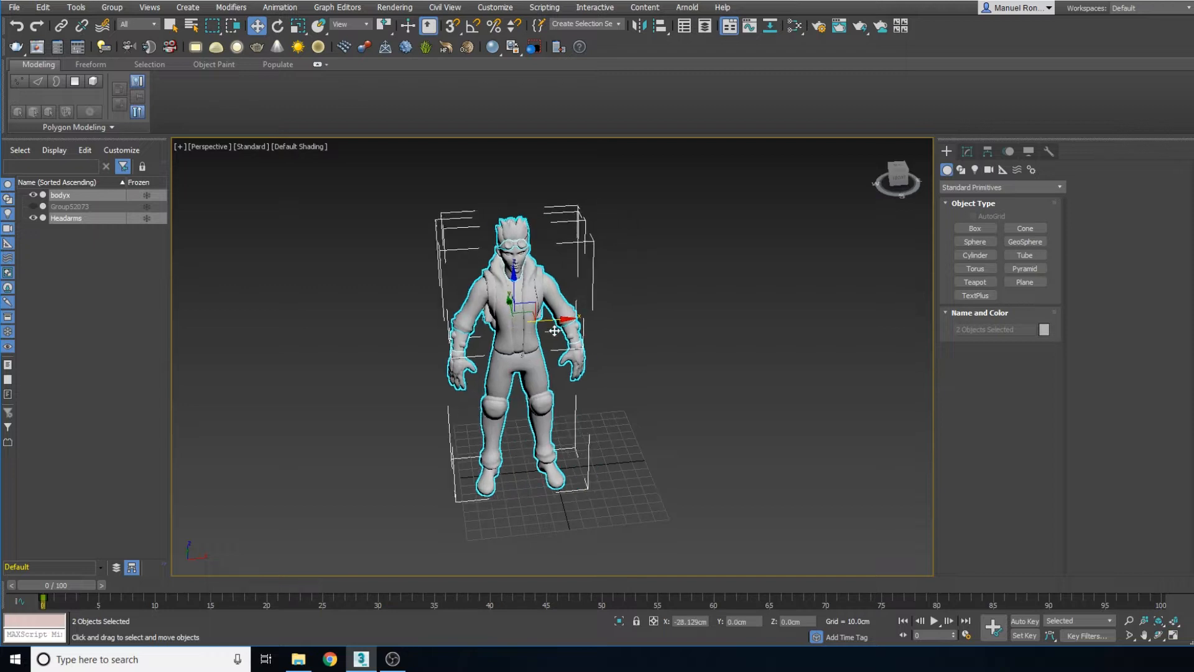
mouse_move(555, 330)
mouse_down()
mouse_move(465, 346)
mouse_move(738, 340)
mouse_up()
click(586, 375)
click(759, 391)
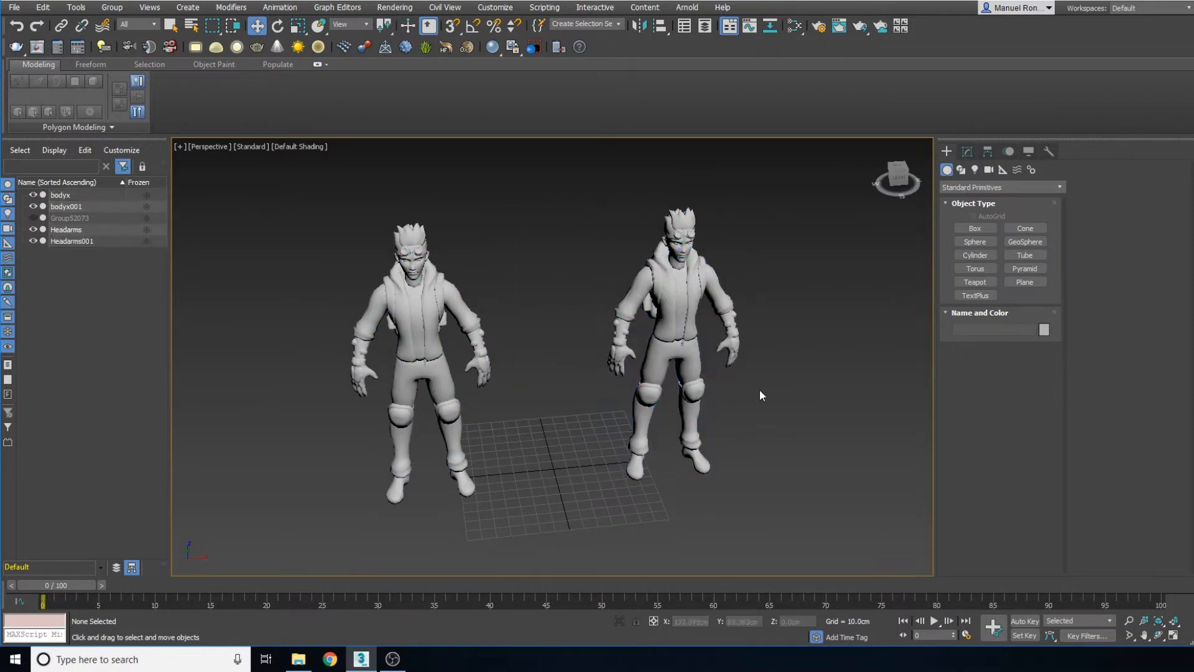
Examine the duplicated character beside the original and compare the two from a wider view
click(677, 338)
scroll(421, 398, up, 5)
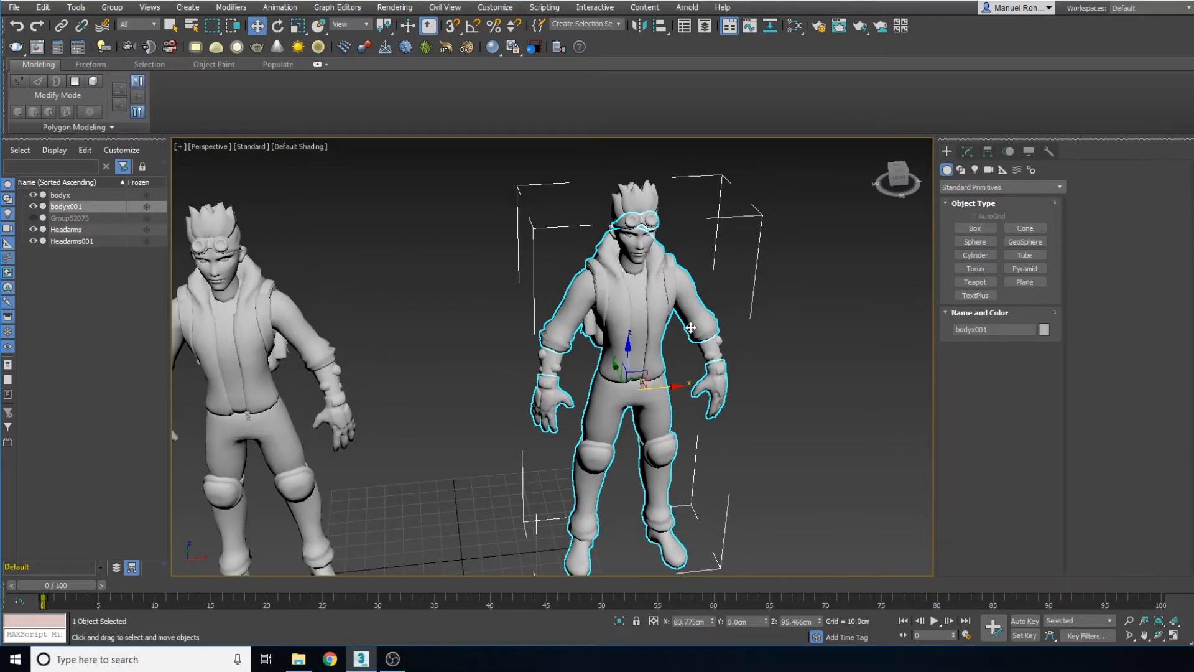
click(585, 390)
scroll(597, 404, down, 4)
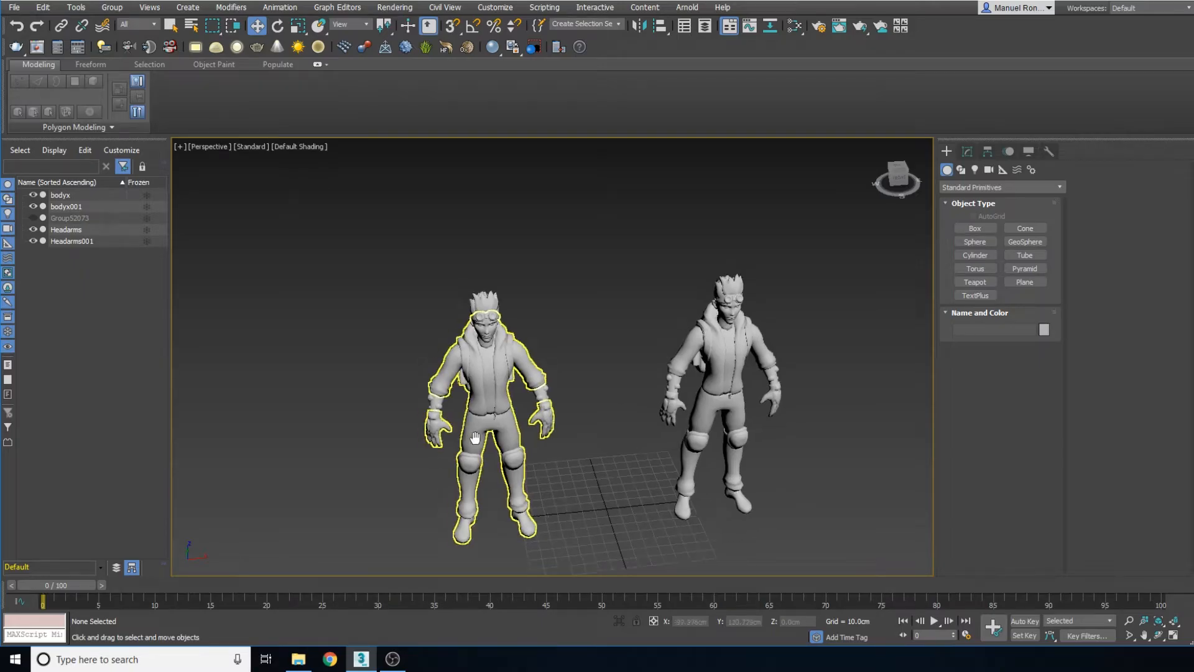
scroll(557, 398, up, 3)
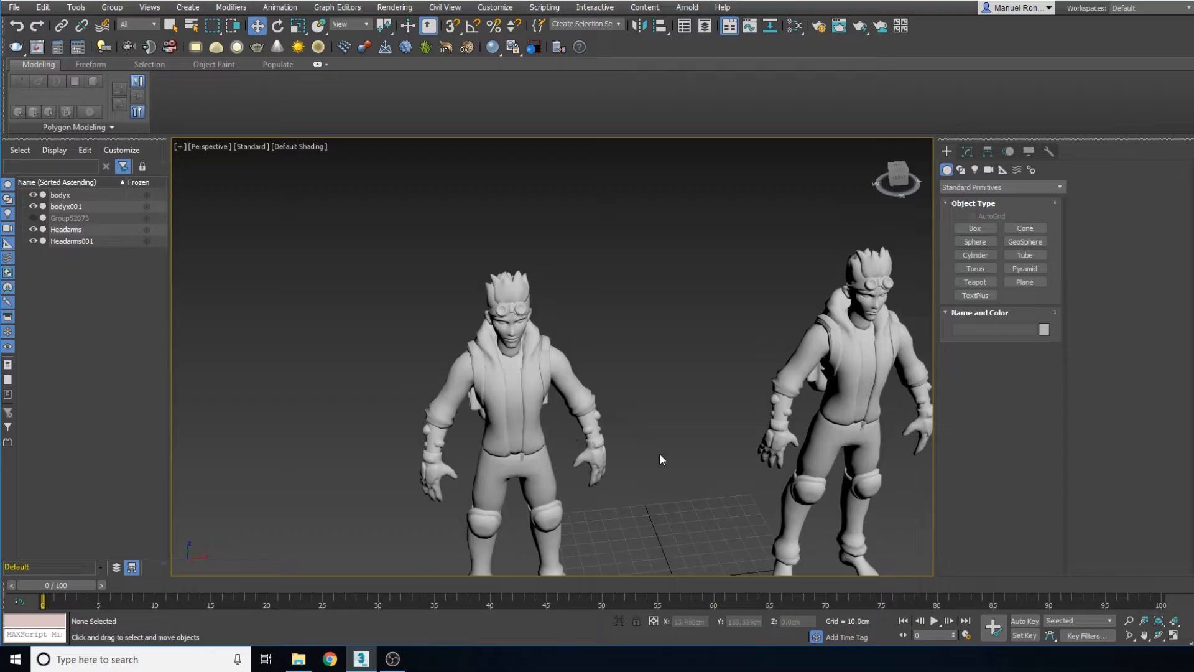
scroll(659, 453, down, 3)
middle_drag(611, 397, 609, 422)
Open the Slate Material Editor and sample the original character's Body material into the node view
key(m)
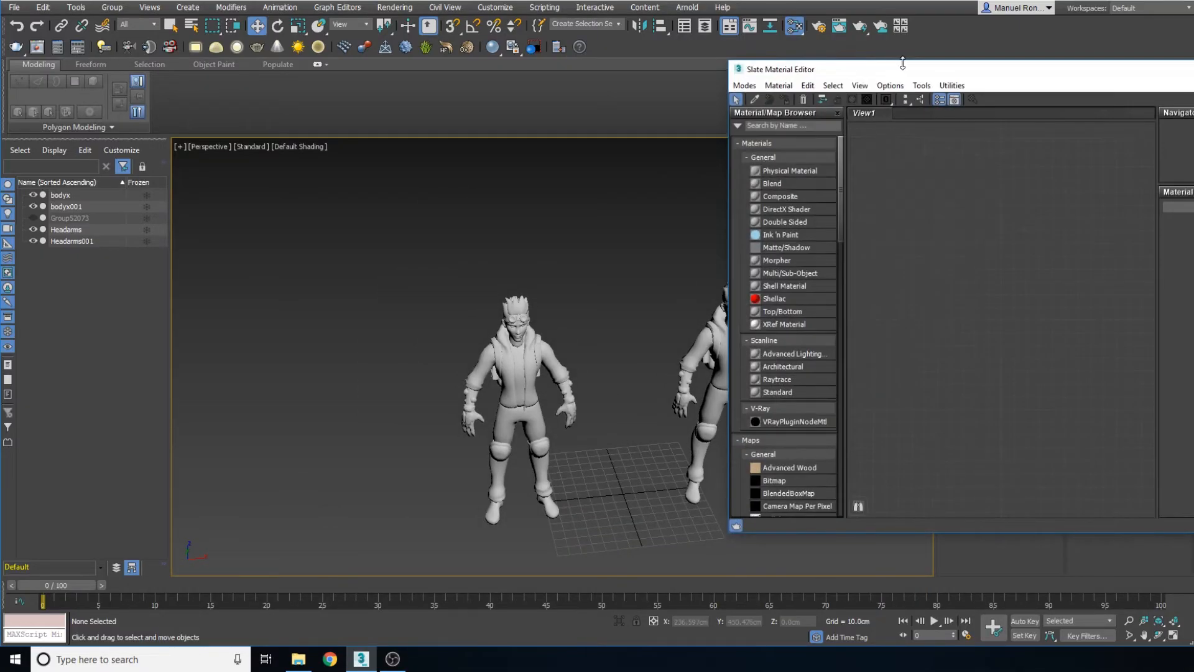
drag(915, 74, 853, 82)
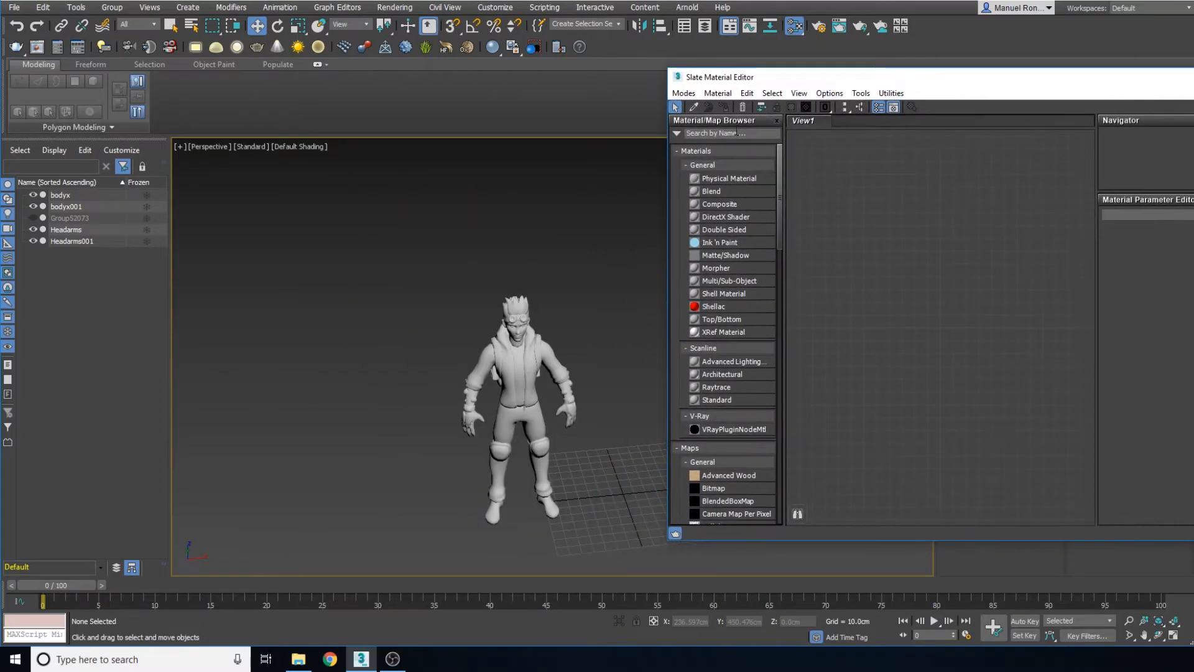
scroll(554, 373, up, 3)
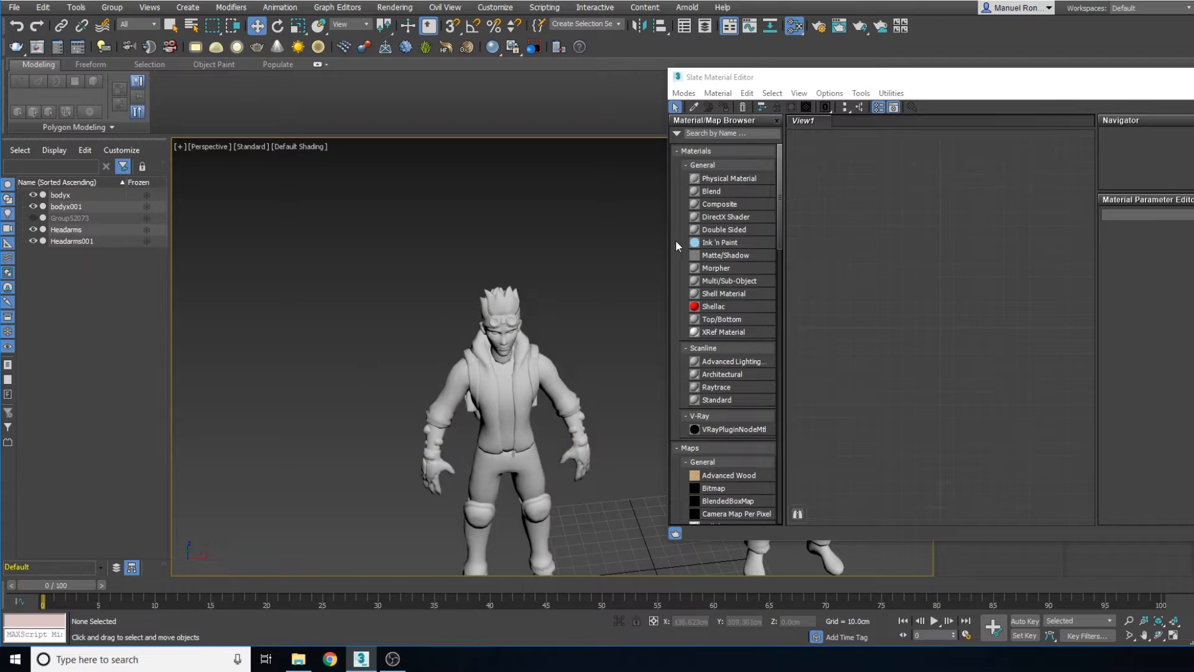
middle_drag(543, 368, 602, 261)
click(692, 108)
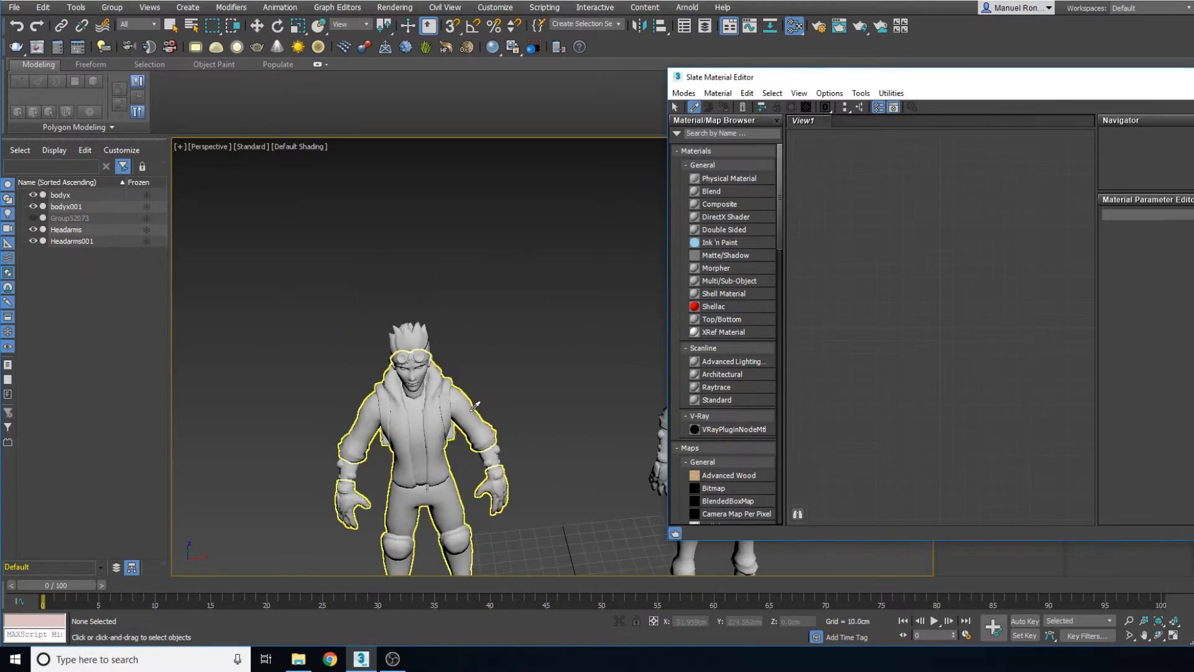
click(491, 424)
drag(972, 278, 882, 265)
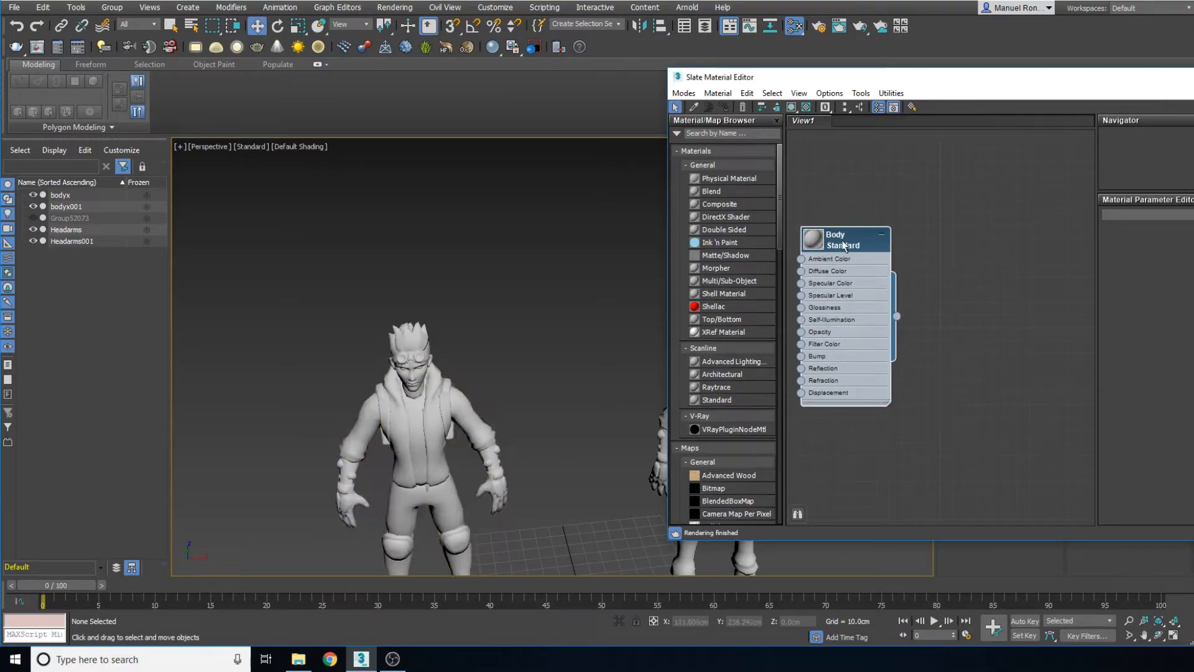
Sample the original head's Skin material and place its node beside the Body material
click(693, 107)
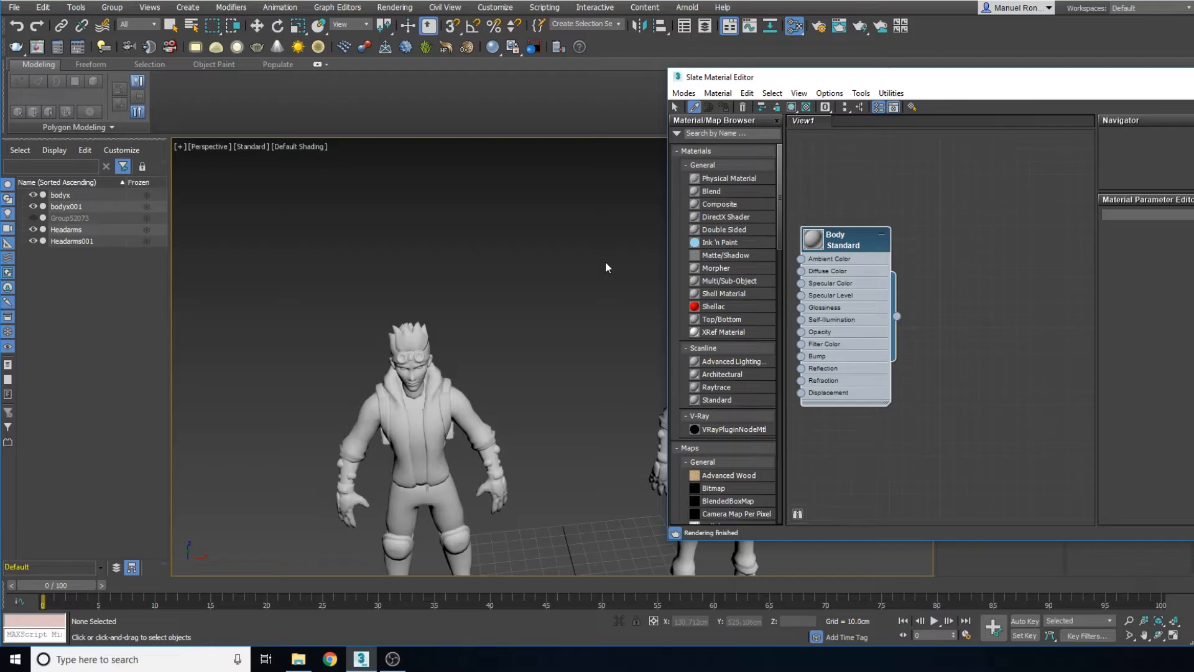
click(416, 374)
drag(948, 289, 972, 277)
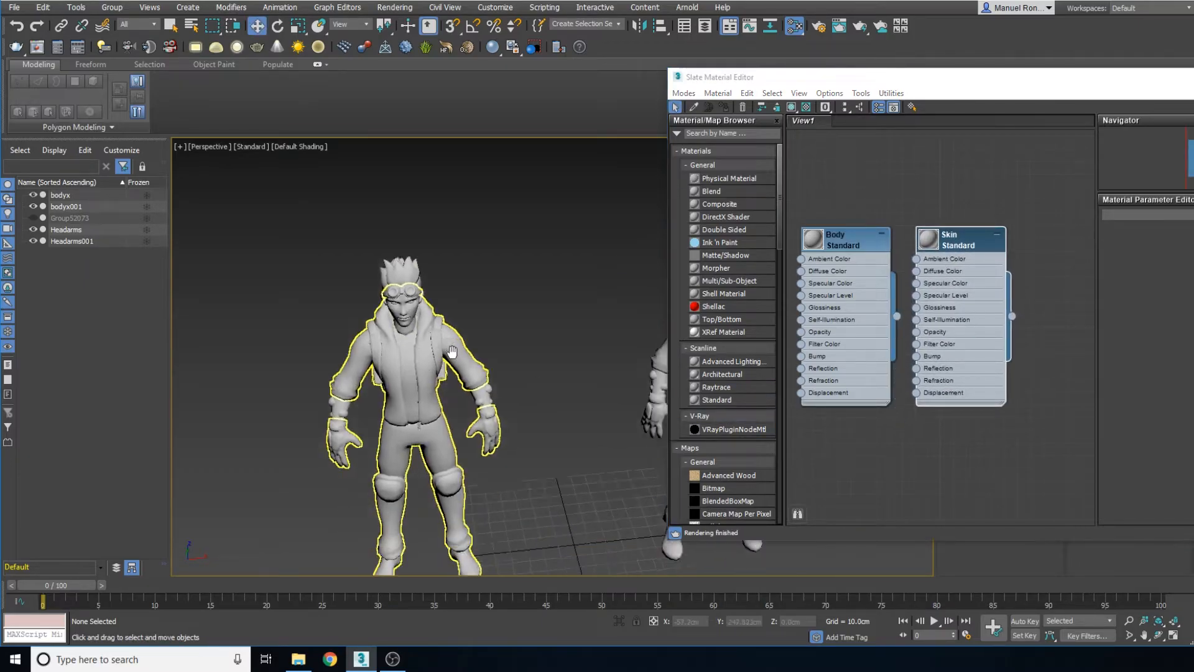
Add a new Standard material below the Body node and name it Everything
scroll(392, 218, down, 3)
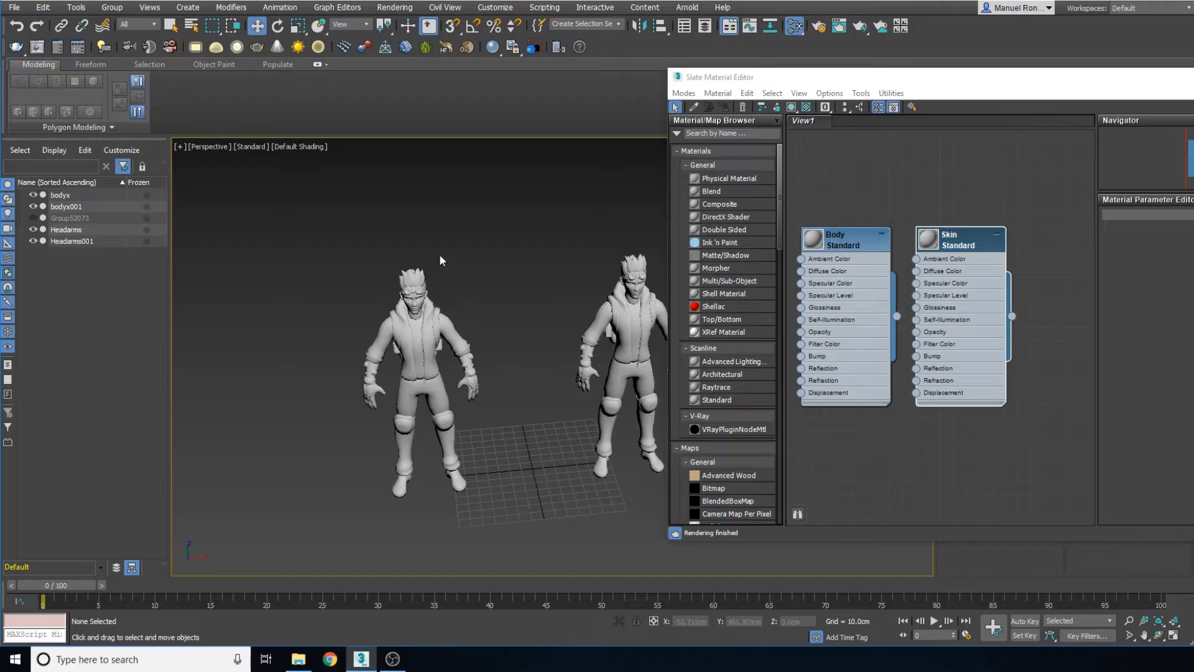
middle_drag(571, 360, 459, 424)
scroll(502, 402, up, 3)
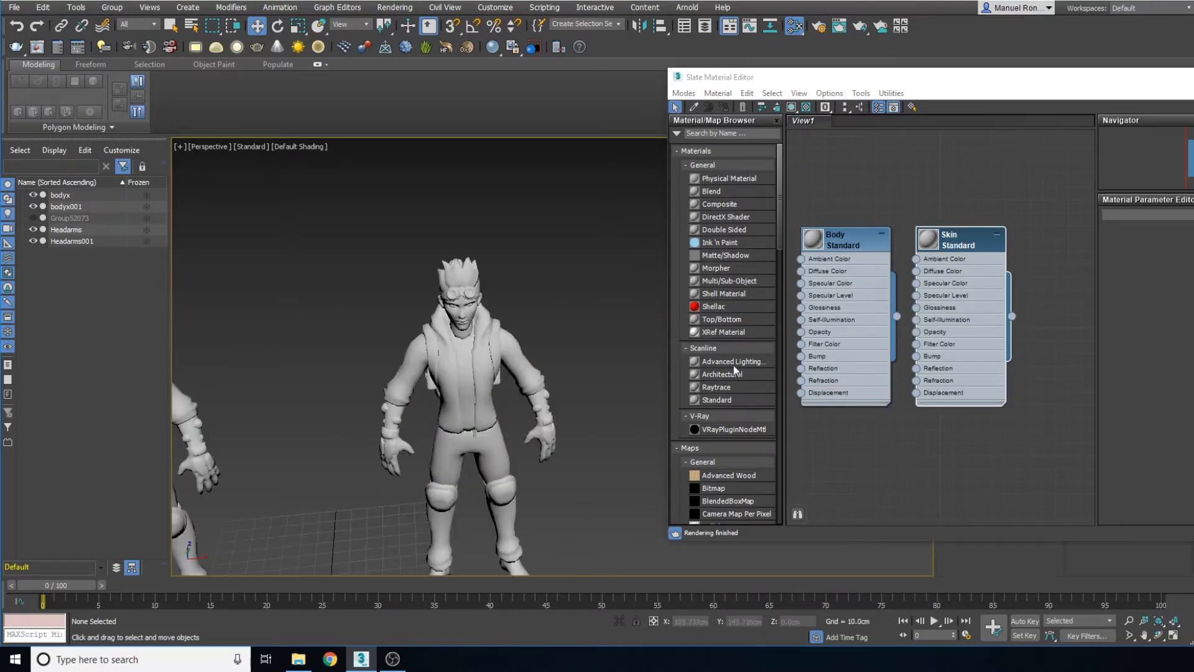
scroll(734, 444, down, 6)
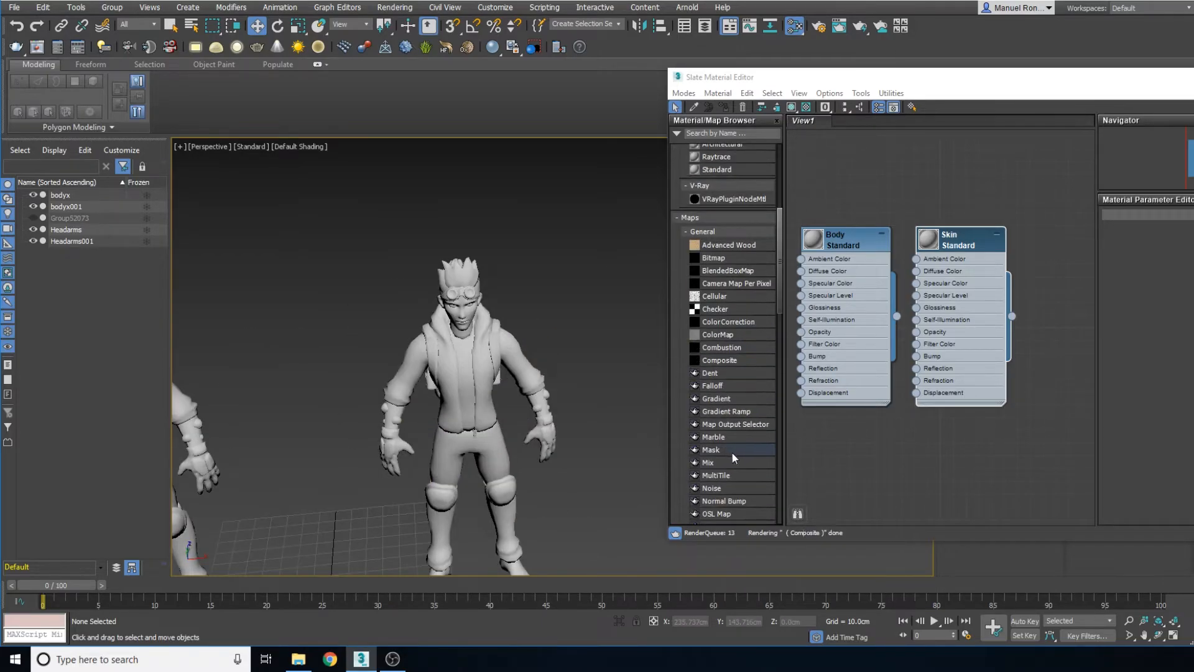
scroll(732, 451, up, 6)
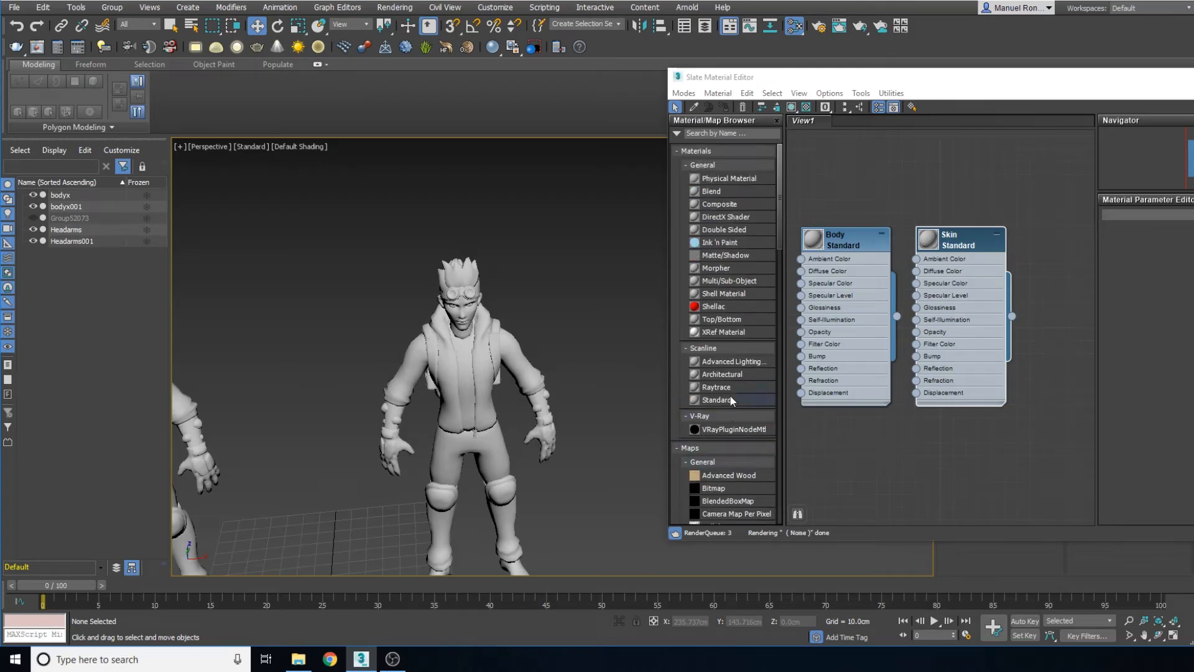
drag(732, 400, 846, 454)
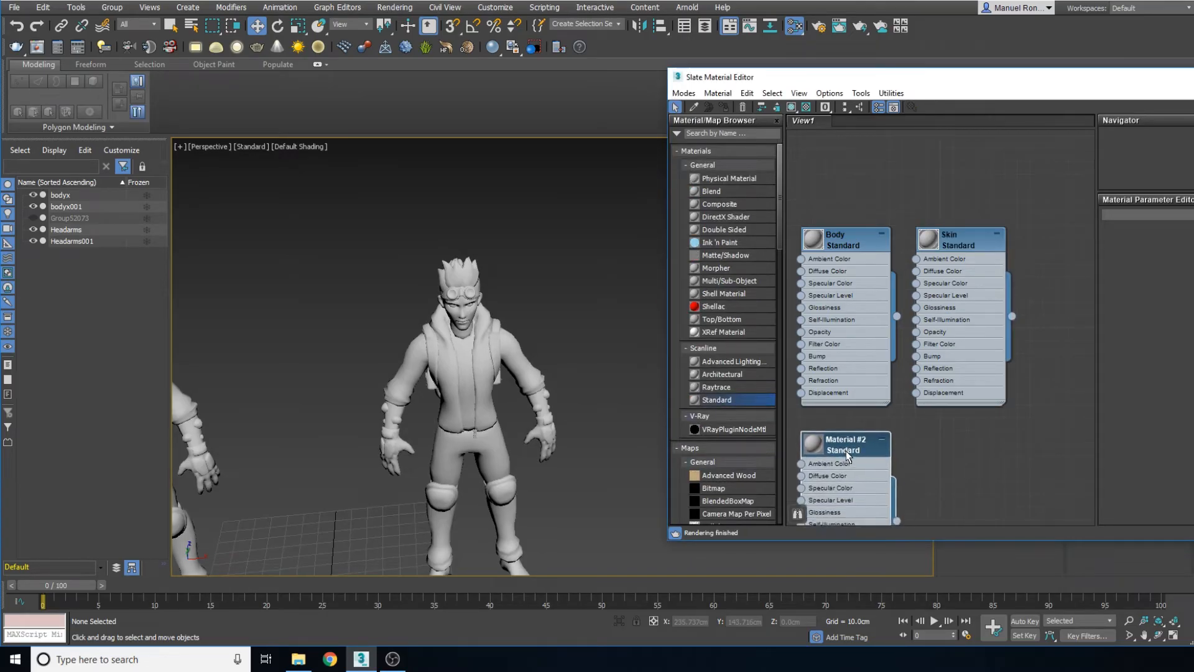
scroll(960, 353, down, 2)
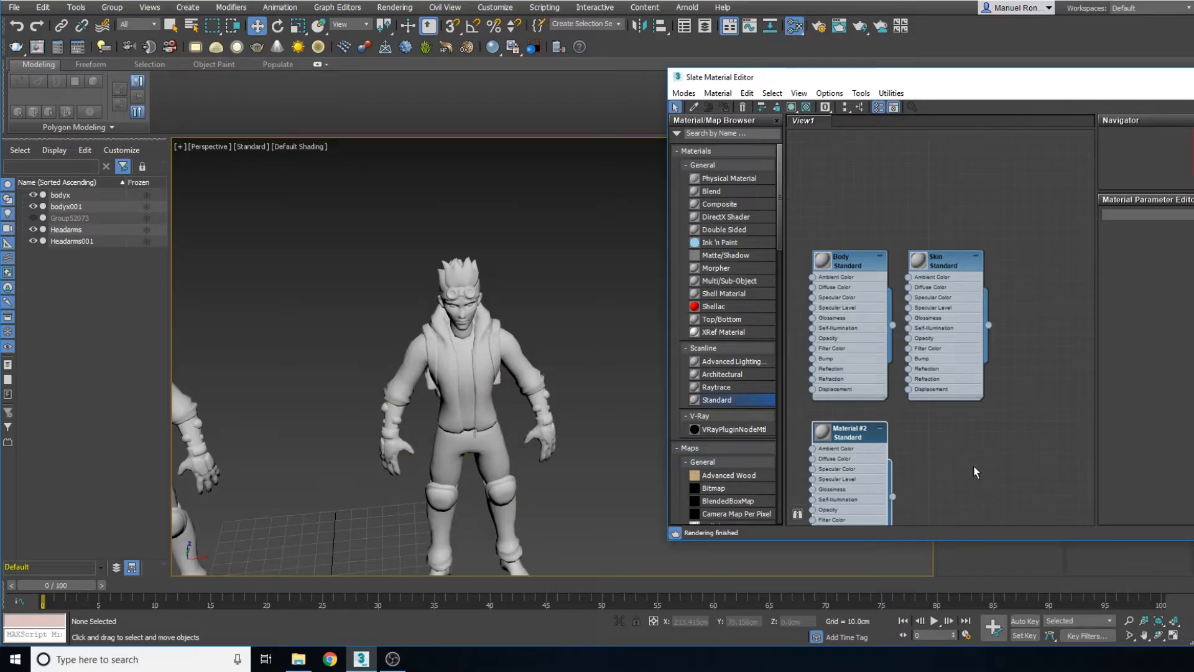
middle_drag(973, 466, 980, 386)
double_click(844, 353)
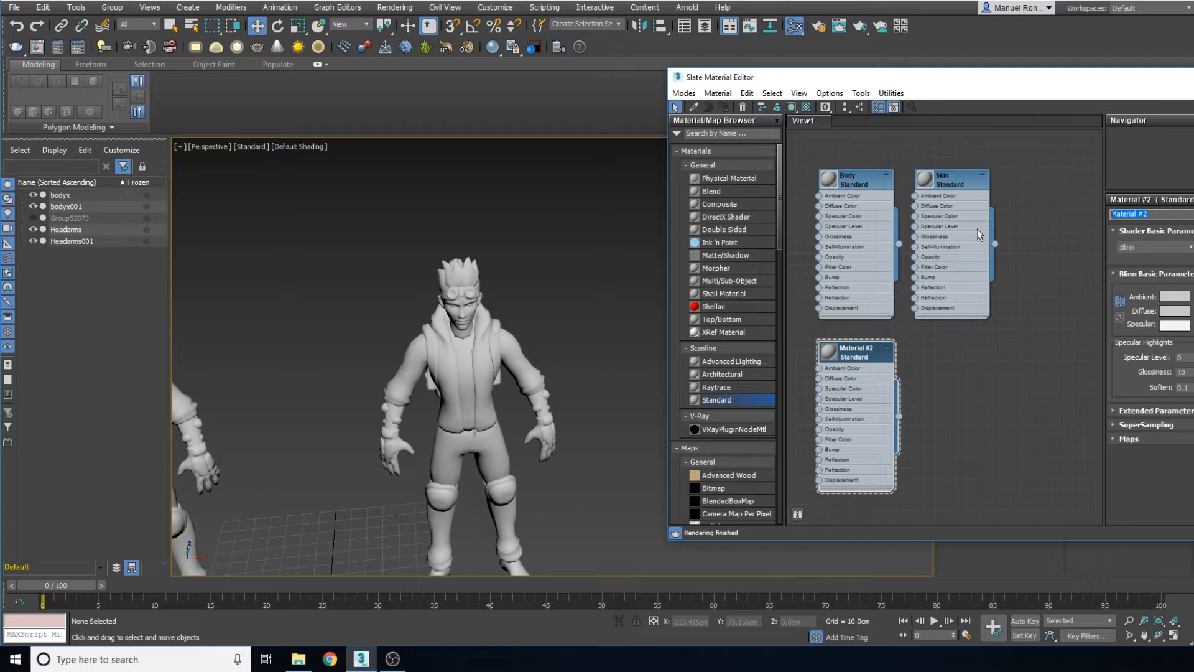
text(Everything)
Assign the Everything material to both meshes of the duplicated character and clear the selection
scroll(481, 197, down, 5)
drag(422, 141, 582, 360)
middle_drag(515, 265, 525, 322)
scroll(525, 317, up, 4)
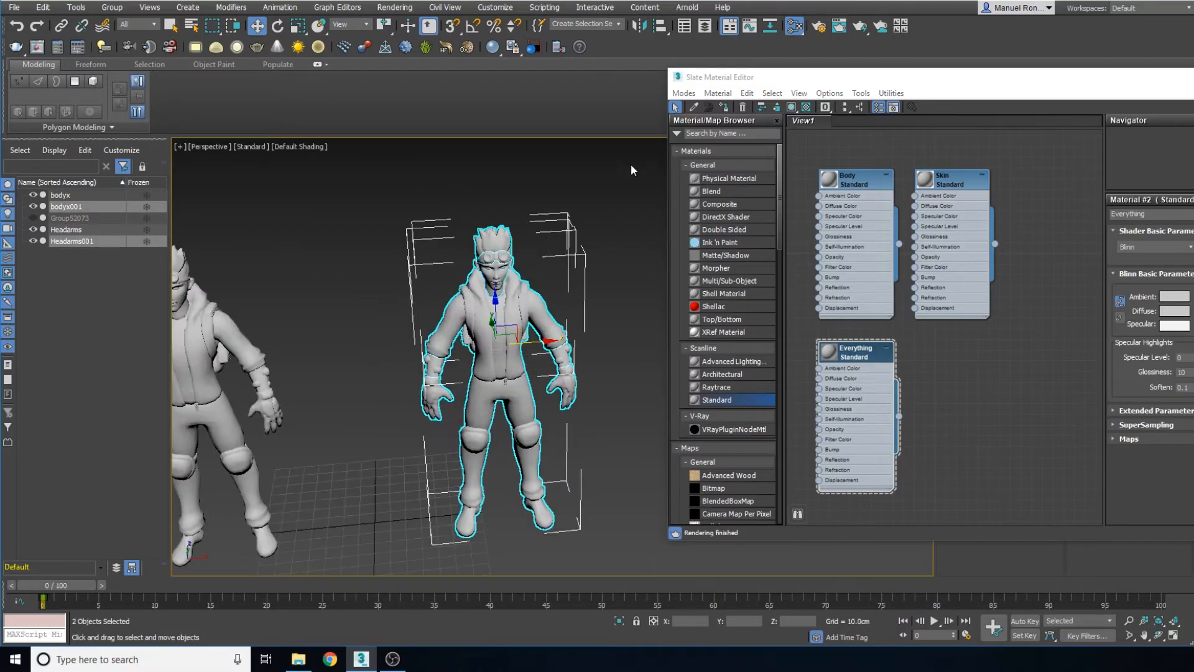
click(724, 107)
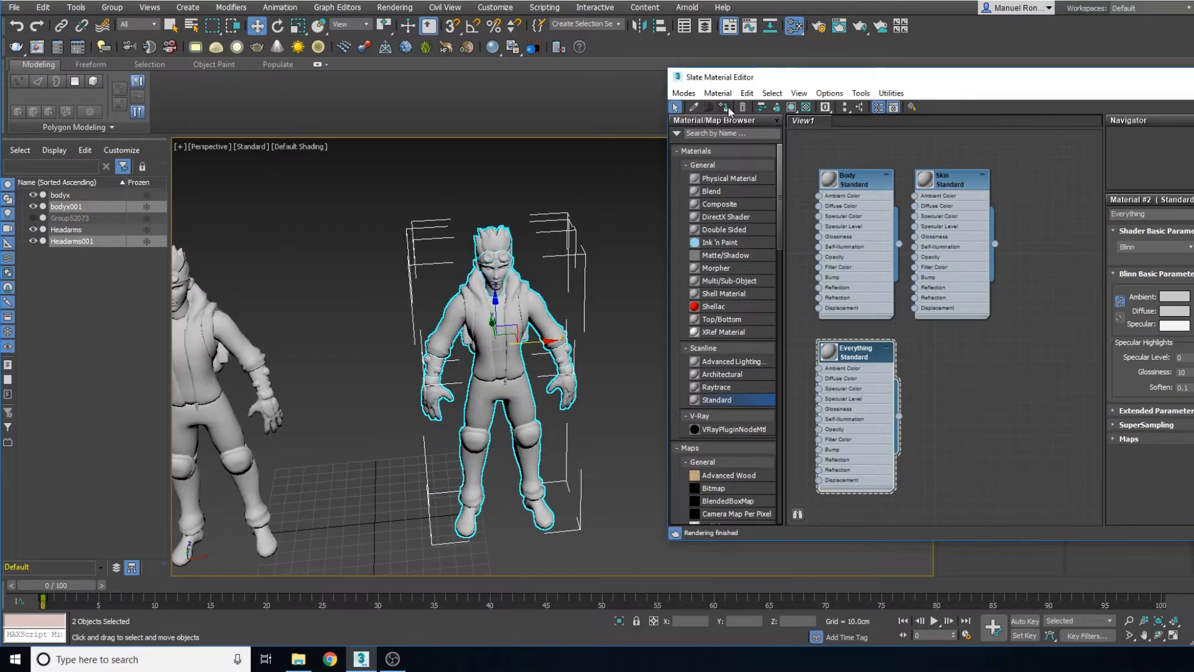
click(592, 401)
Check the duplicated body and head-and-arms meshes in turn, sampling the material from the copy to verify its assignment
click(505, 340)
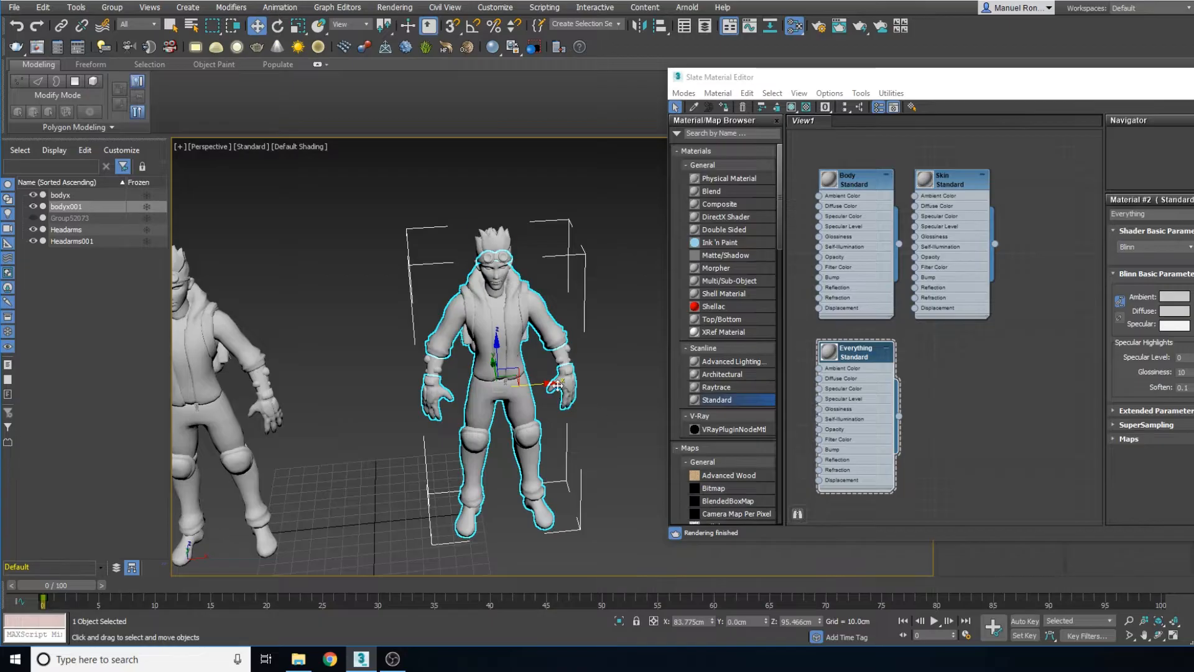
click(555, 353)
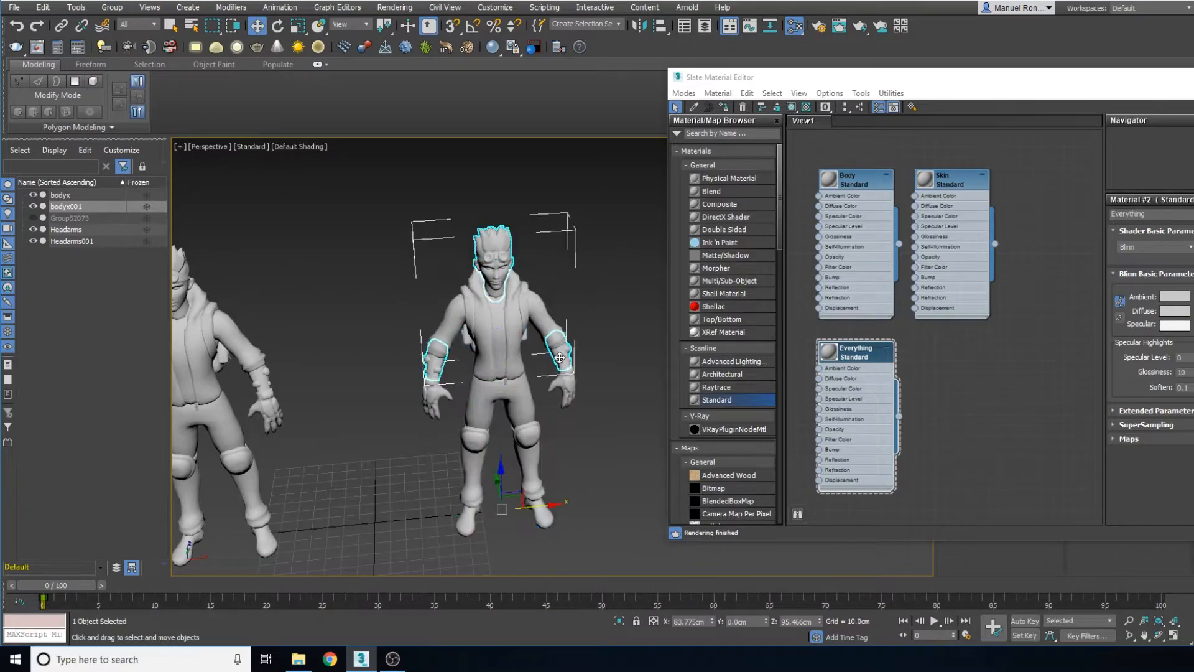
click(693, 107)
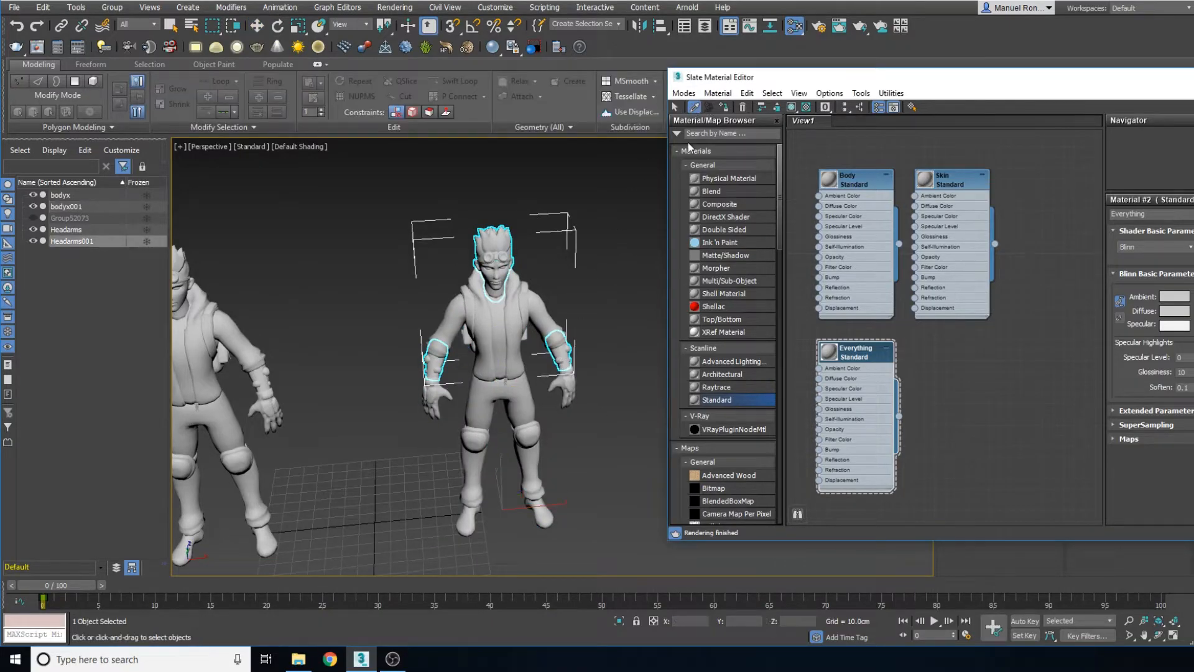
click(540, 304)
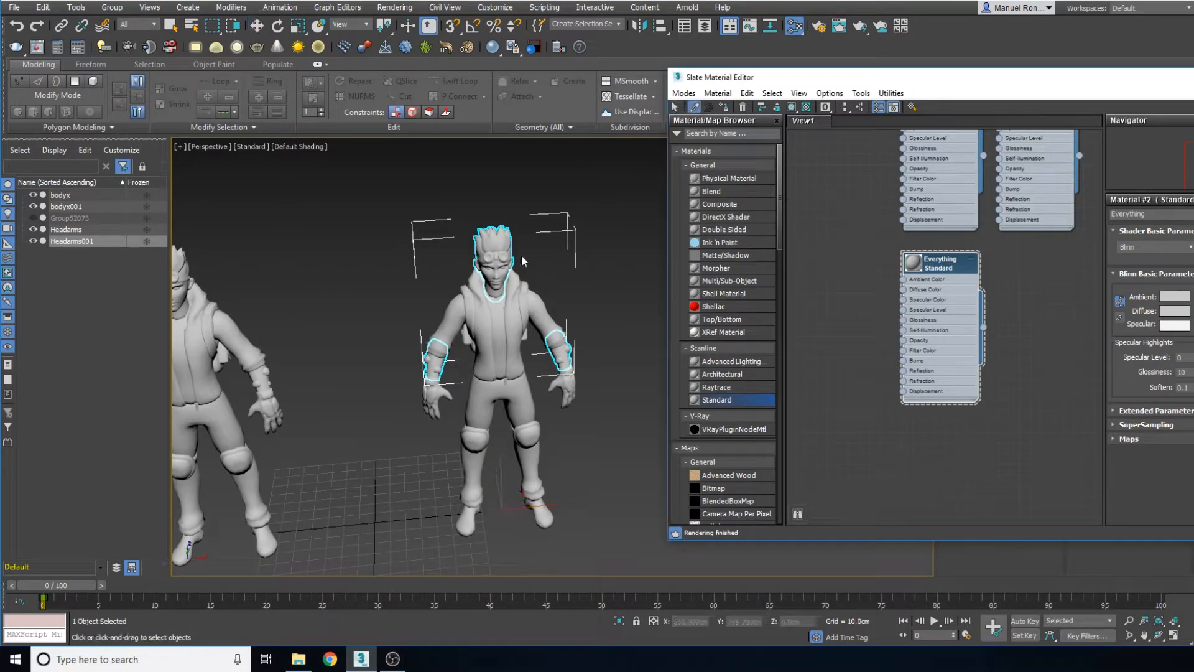
scroll(392, 390, down, 4)
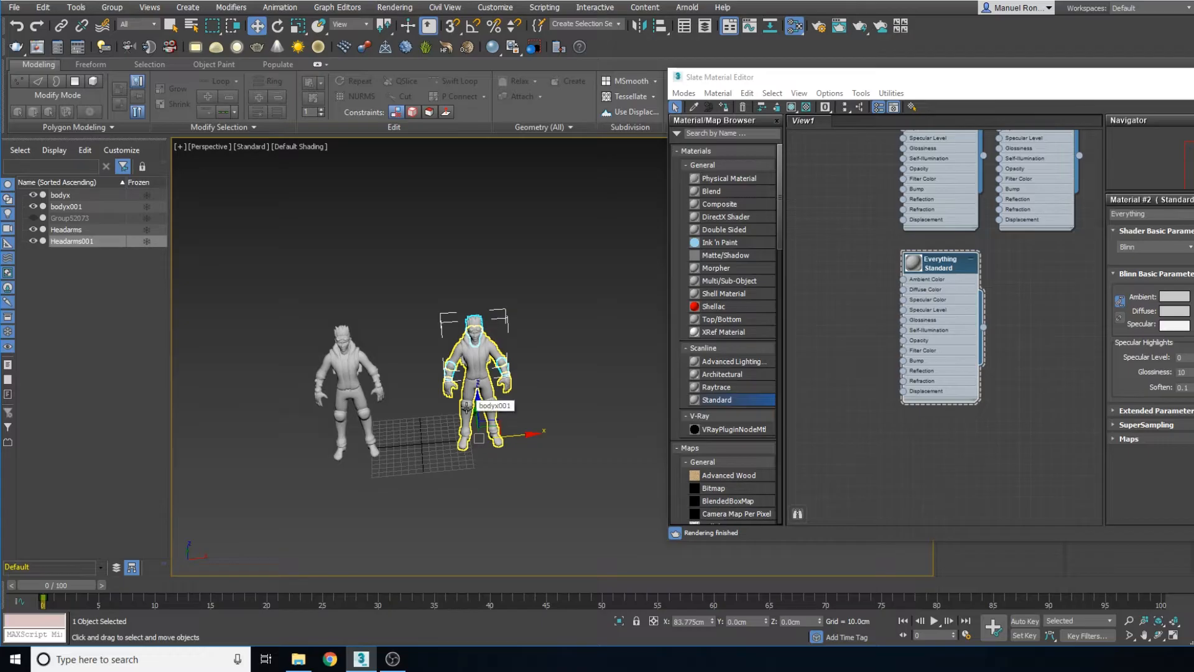
middle_drag(1042, 183, 999, 310)
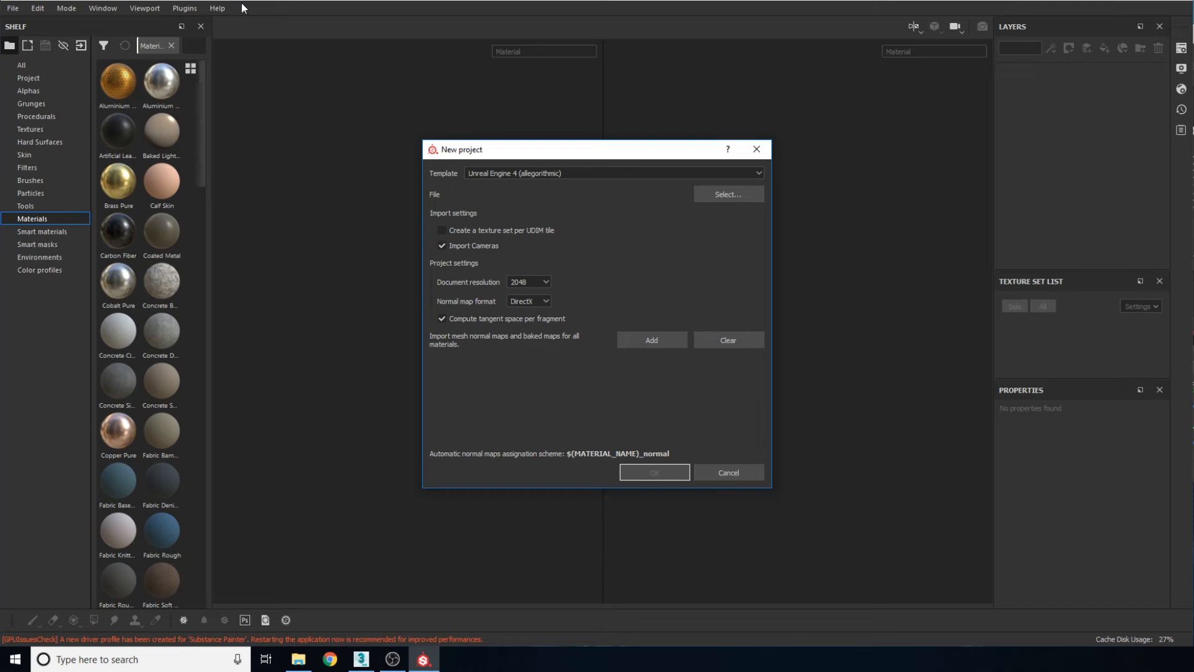
In Substance Painter's new project, use the PBR - Metallic Roughness (allegorithmic) template and choose the document resolution
drag(578, 152, 530, 131)
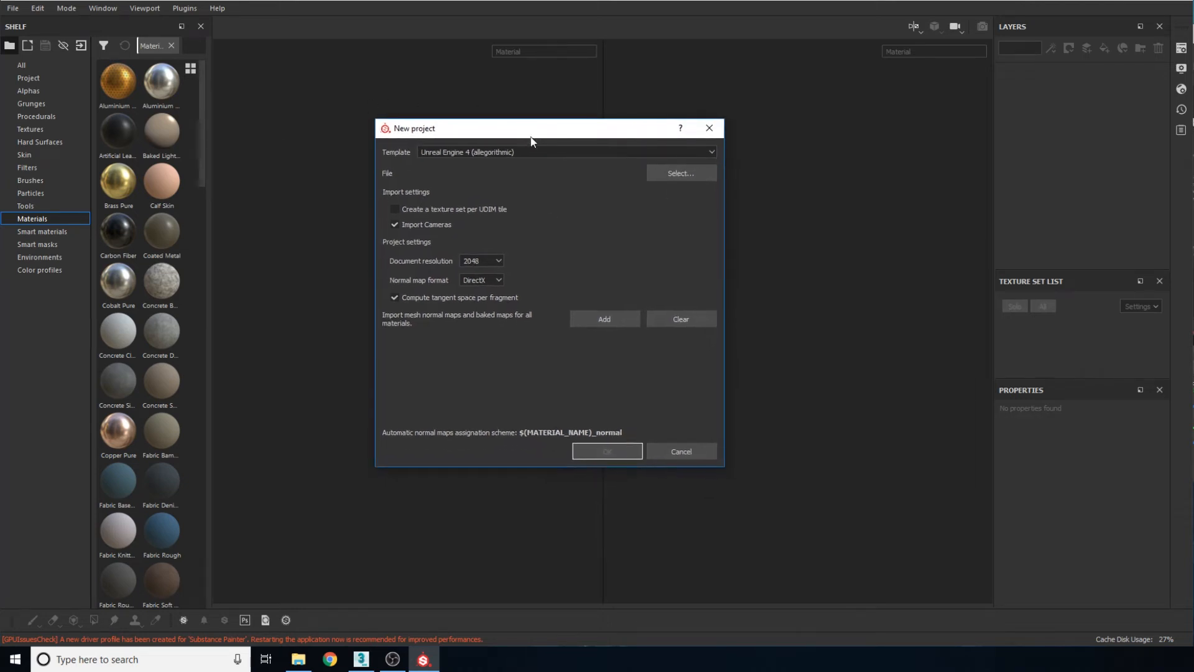
click(543, 153)
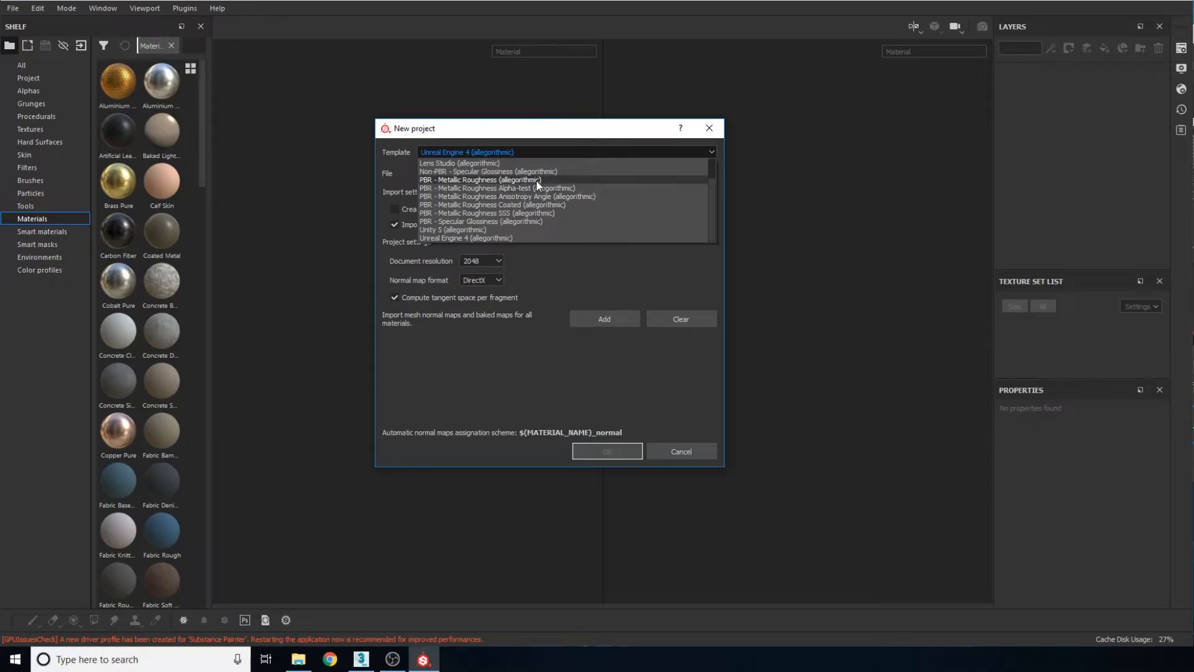
click(536, 180)
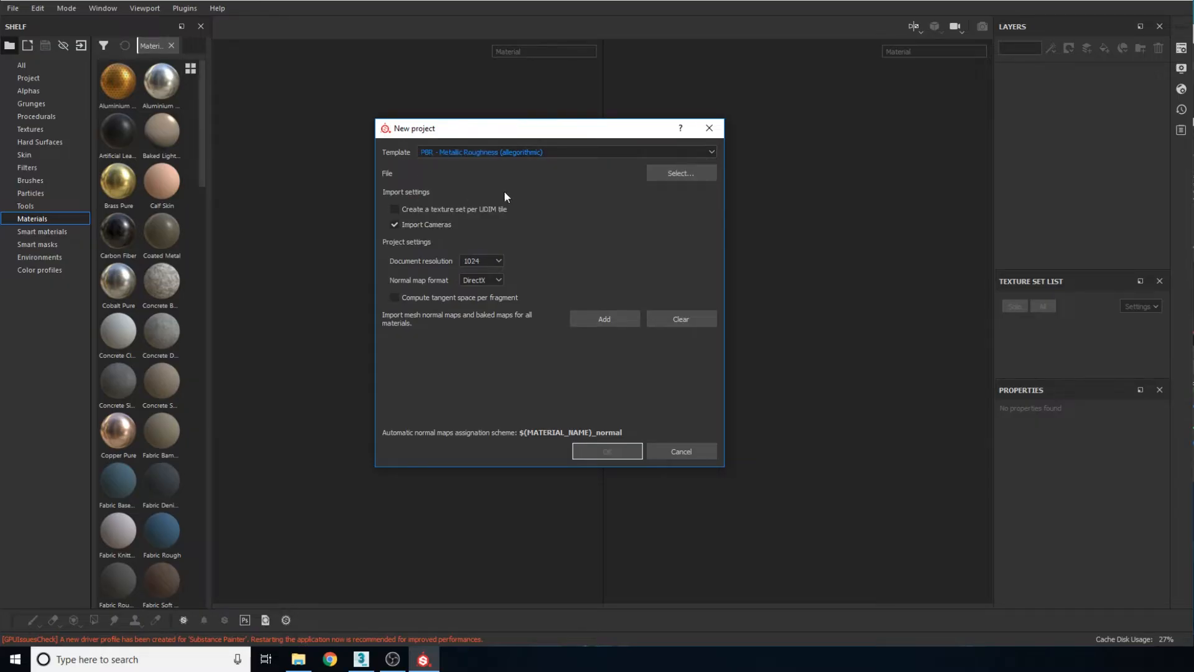
click(484, 261)
click(485, 314)
Browse for the project mesh file in the H:/3DsMAXprojects/2019 Work/baking kinetik yt folder
click(669, 173)
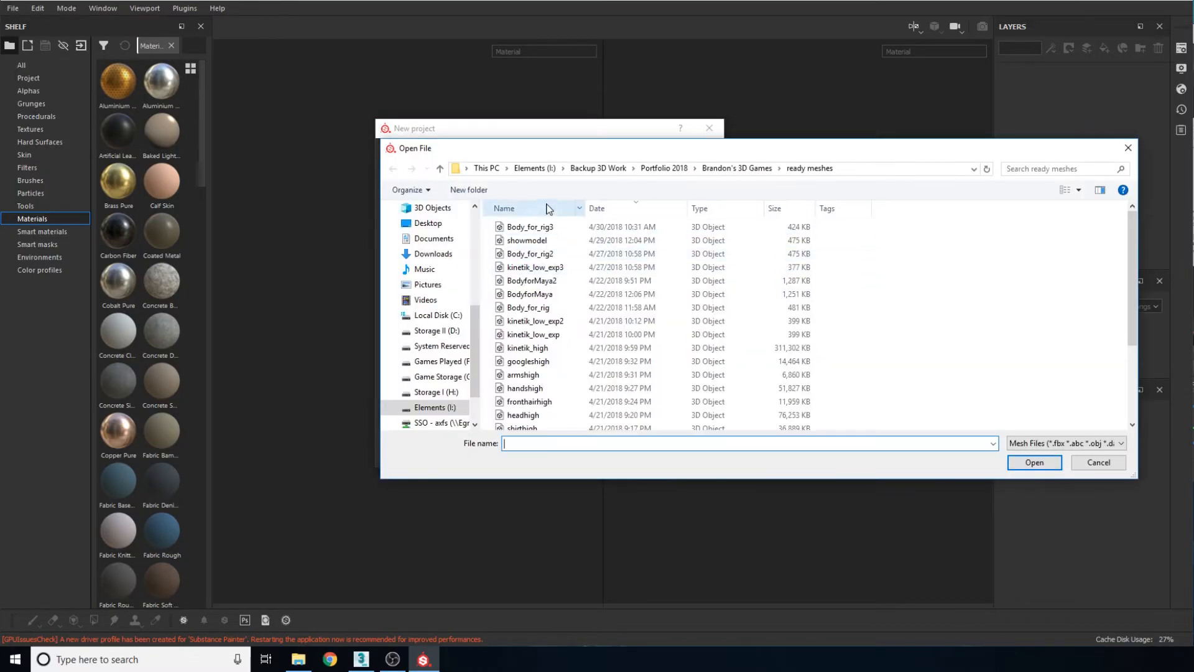
click(442, 393)
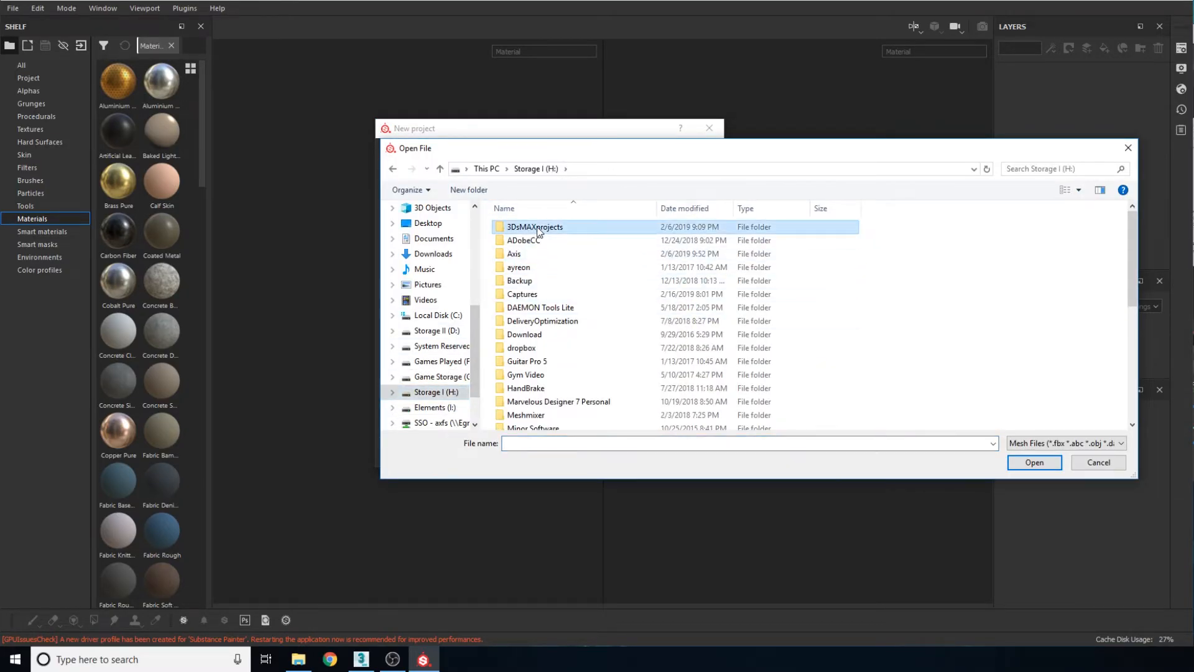
double_click(536, 227)
double_click(529, 255)
double_click(527, 248)
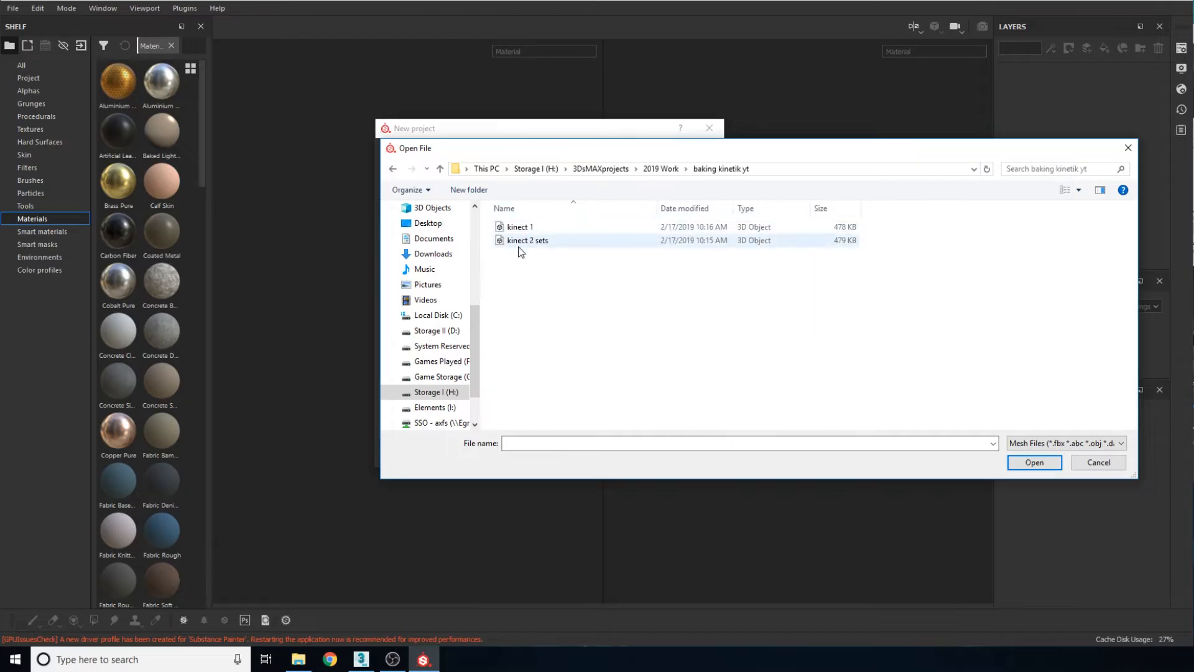
Choose the kinect 2 sets mesh and create the project with a document resolution of 2048
drag(521, 227, 592, 240)
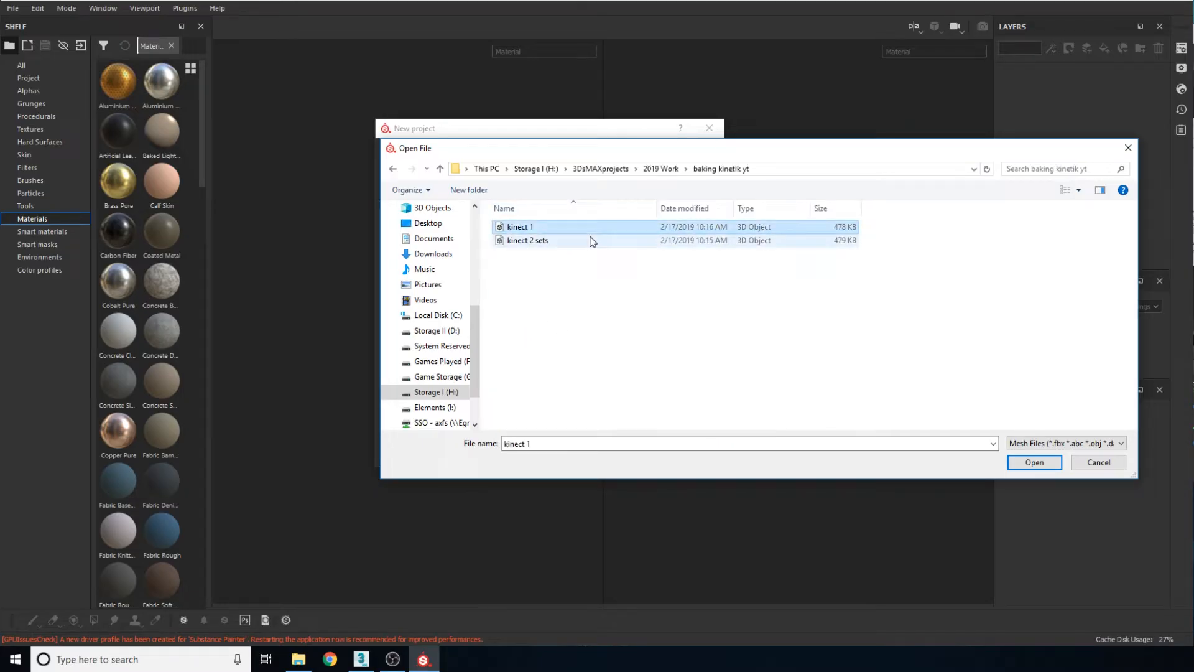
click(578, 286)
drag(609, 152, 554, 149)
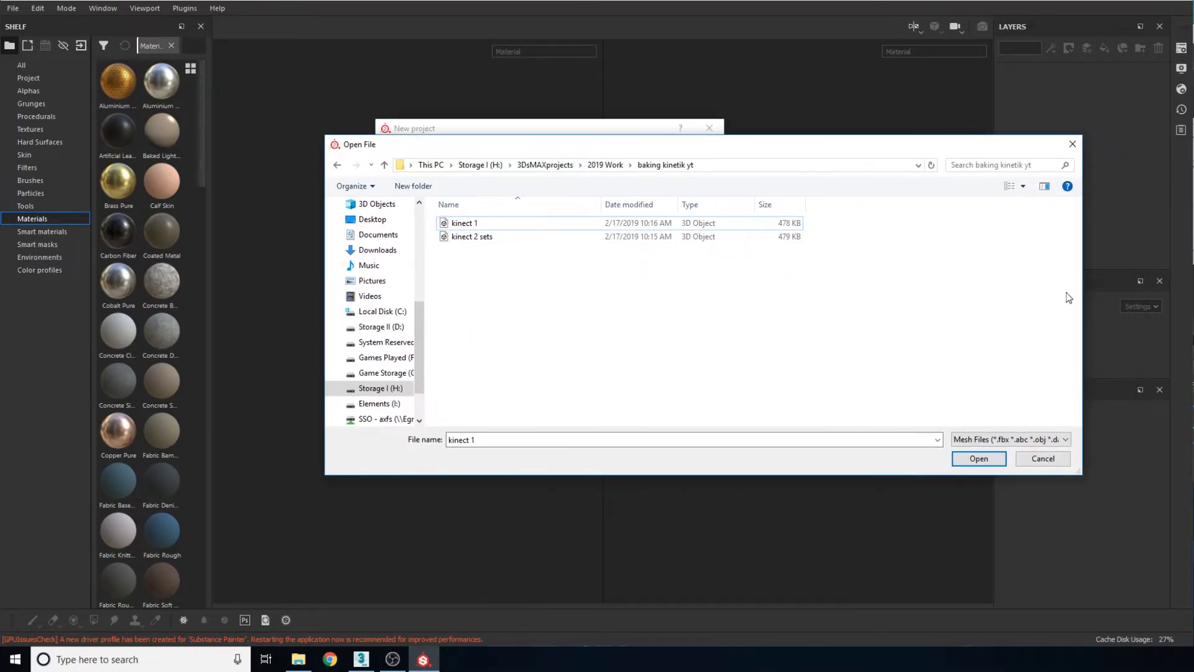
drag(1083, 289, 924, 289)
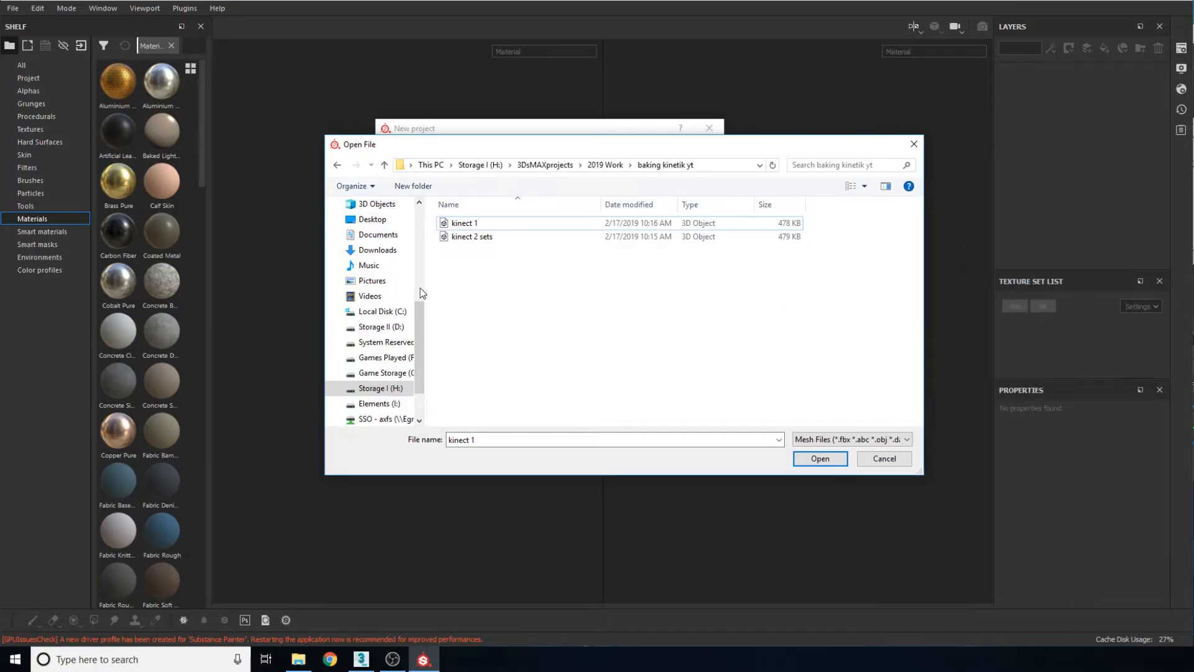
click(465, 237)
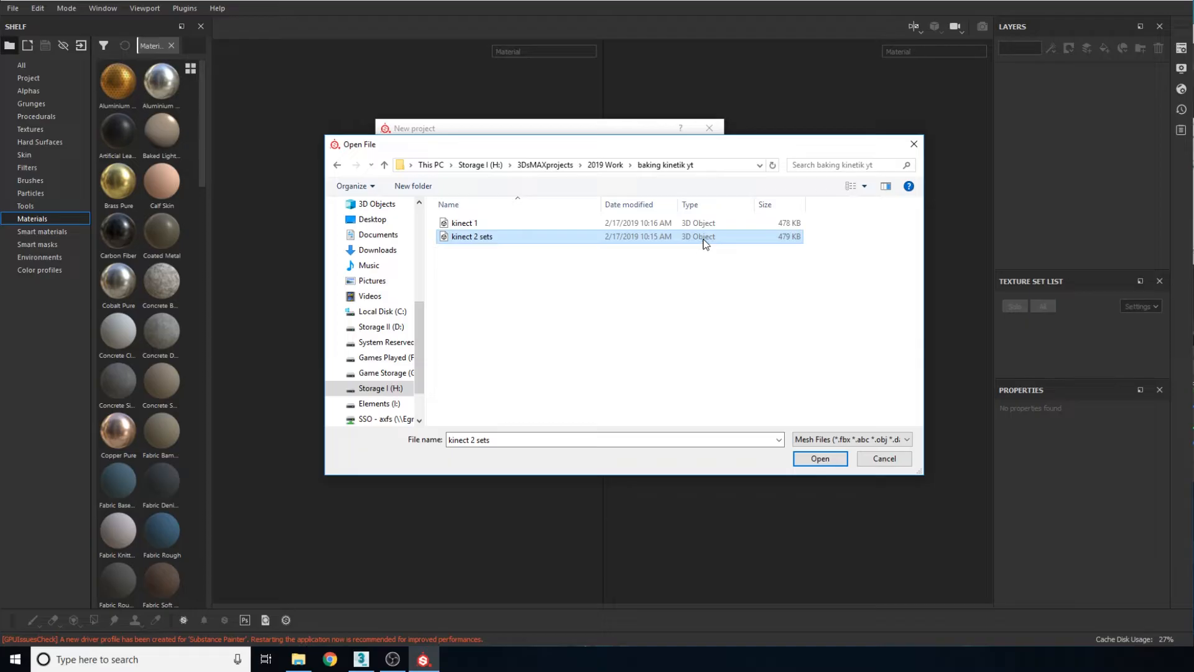
click(454, 223)
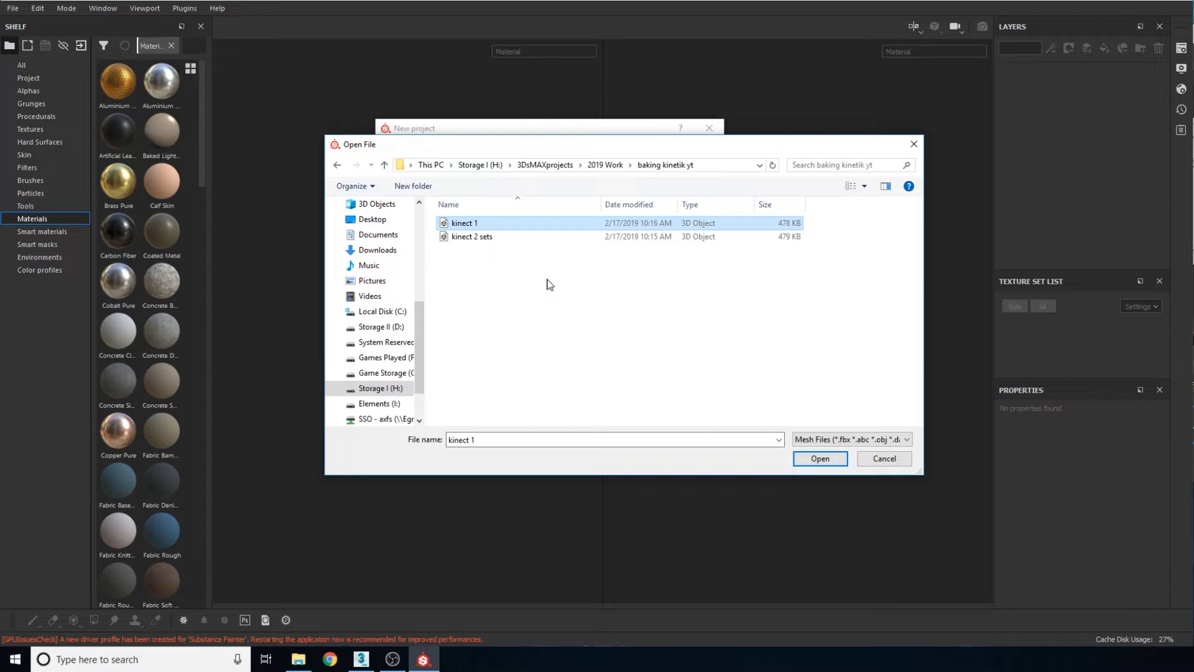
click(489, 239)
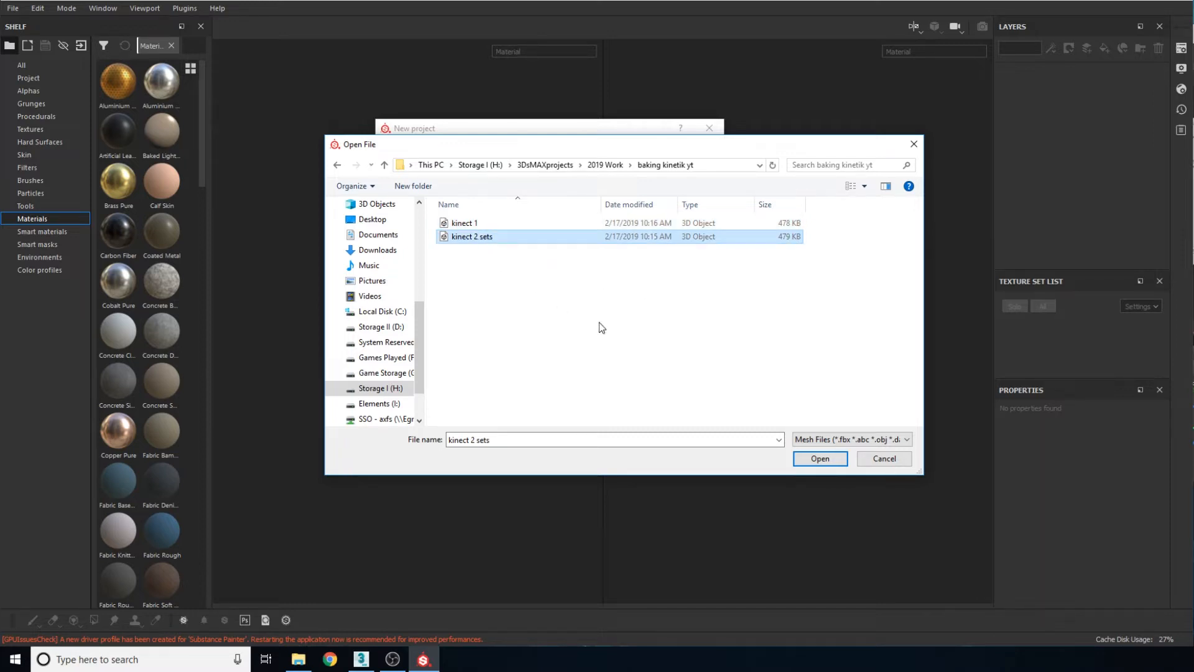
click(808, 455)
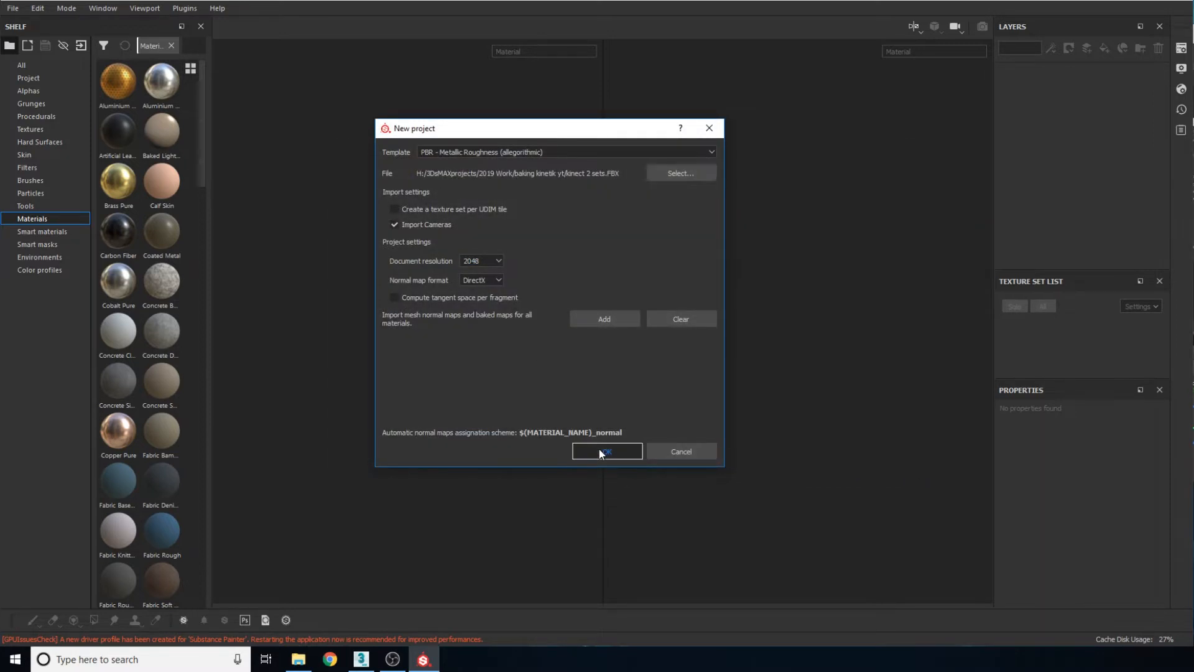
click(602, 453)
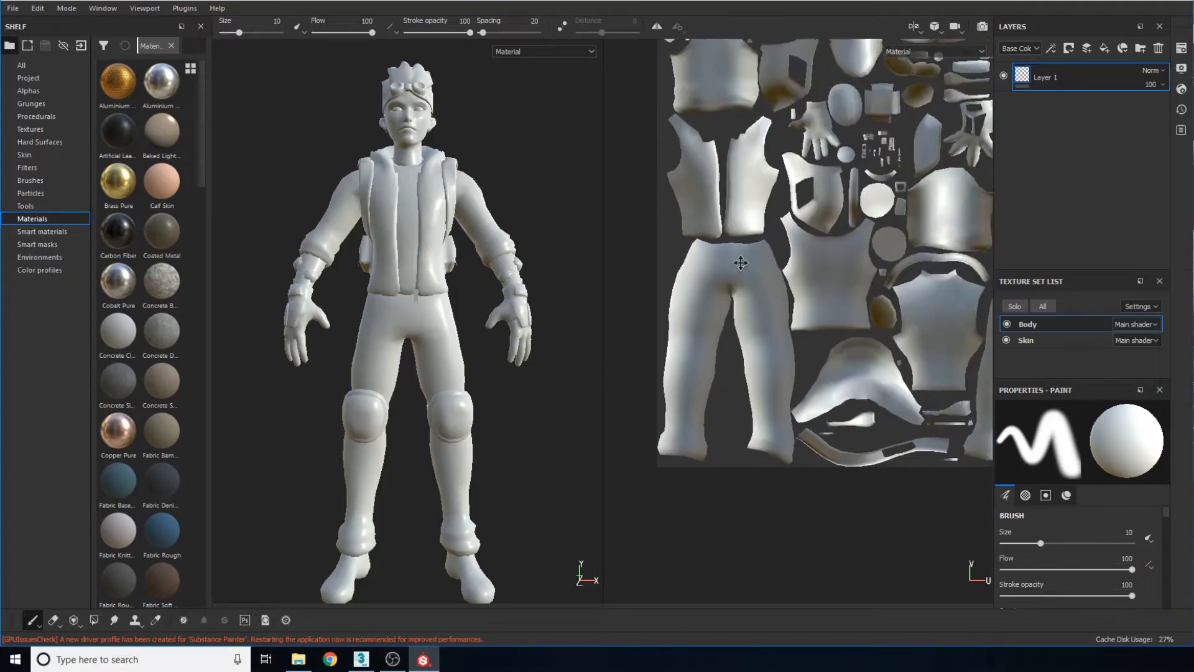
Compare the full UV layouts of the Body and Skin texture sets, finishing with Body active
alt+middle_drag(740, 263, 691, 340)
scroll(750, 250, down, 3)
scroll(793, 195, down, 1)
alt+middle_drag(793, 198, 780, 197)
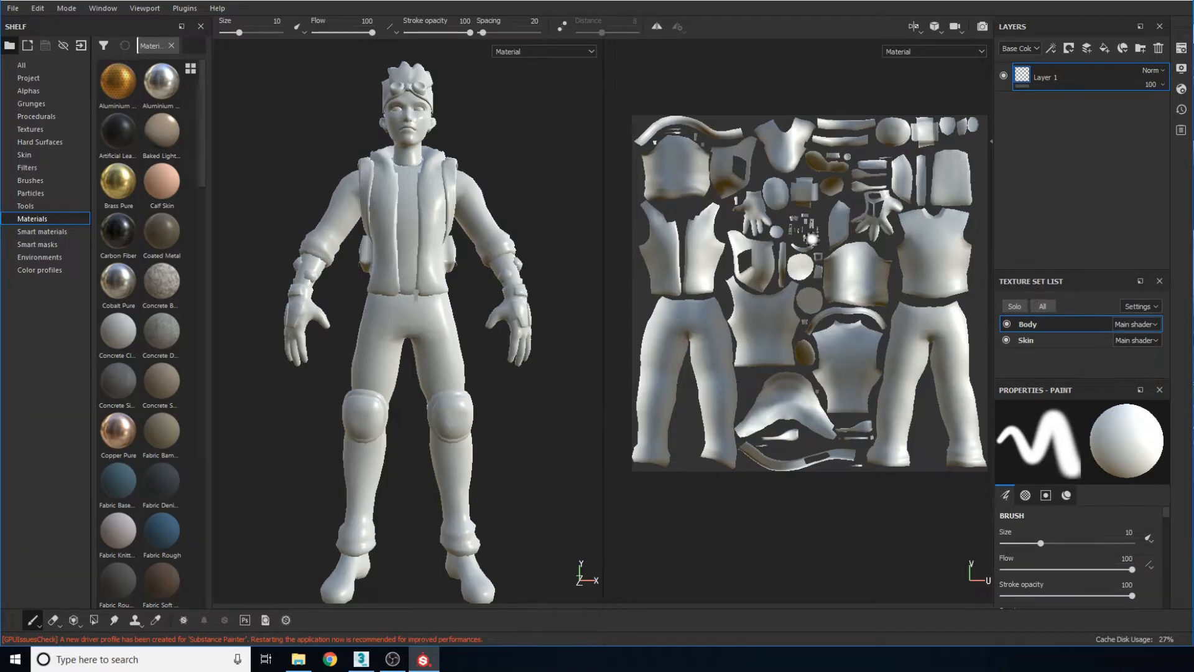
click(1027, 340)
click(1030, 325)
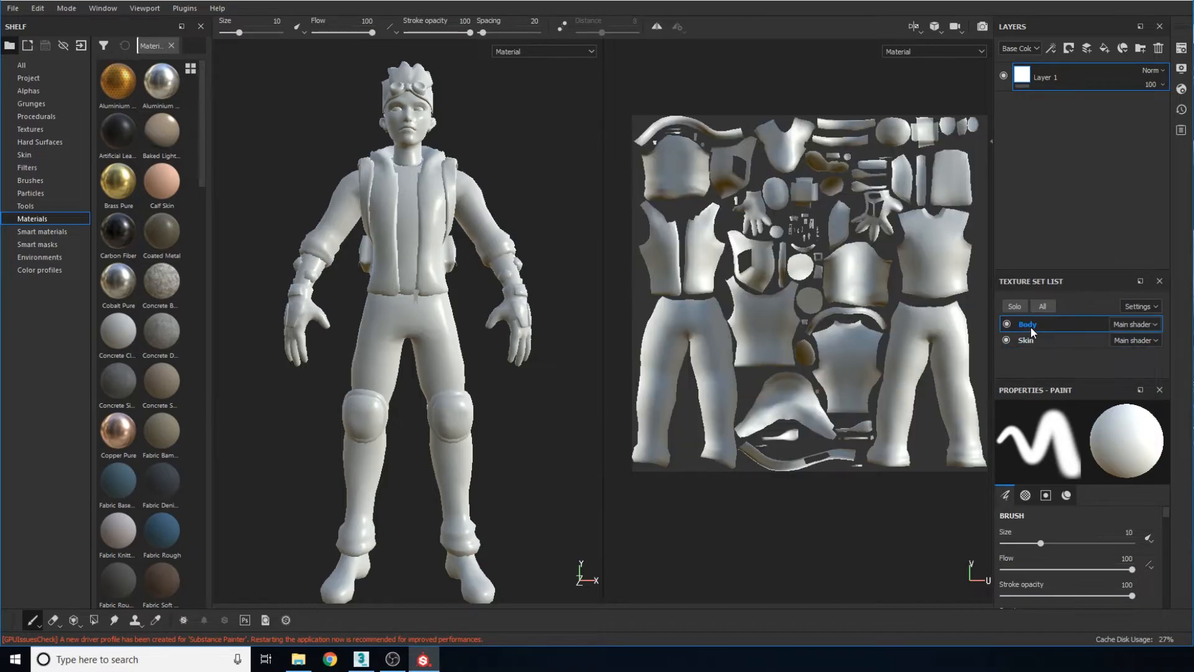
click(1029, 339)
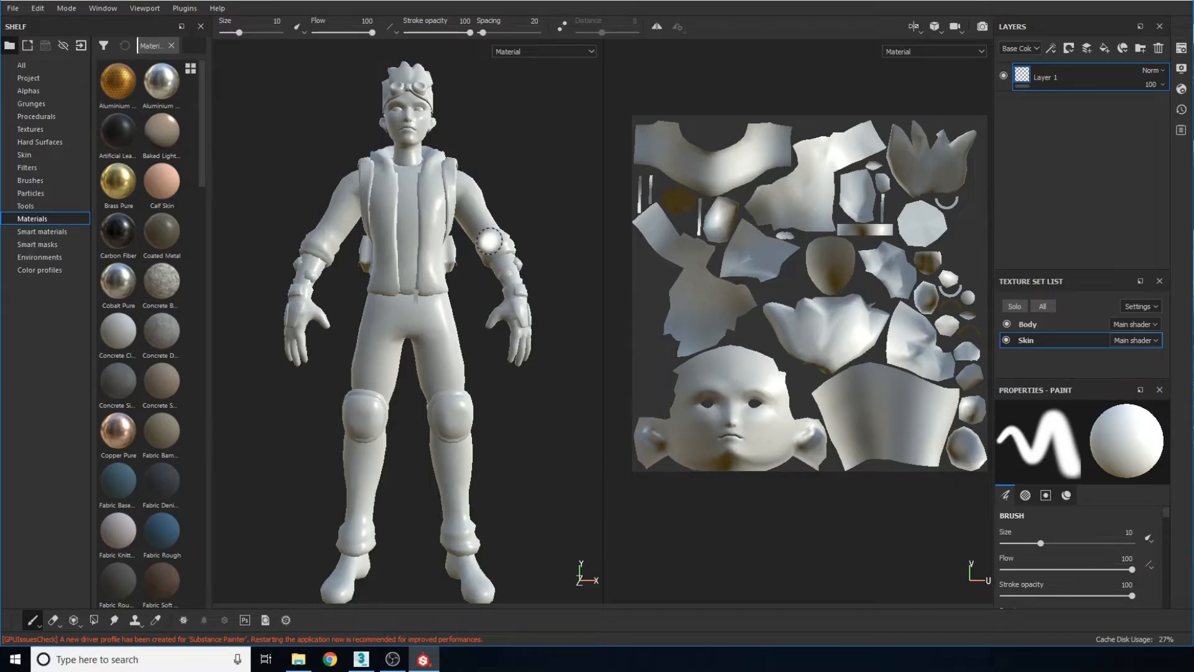
alt+drag(485, 152, 541, 198)
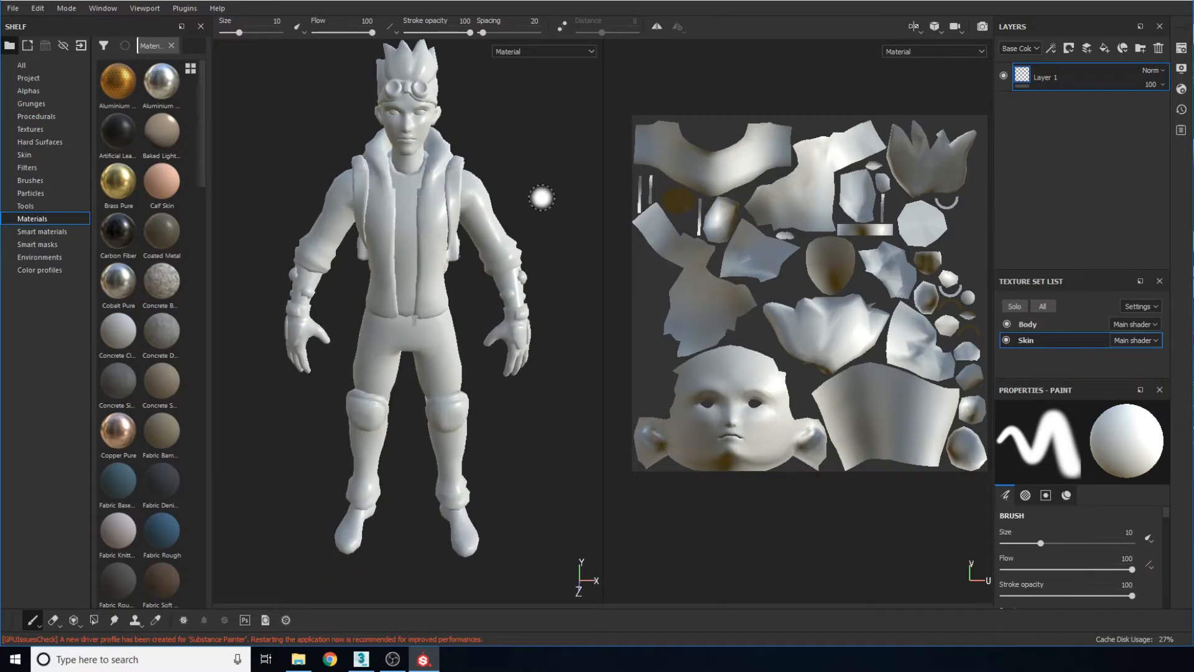
click(1034, 325)
click(1030, 333)
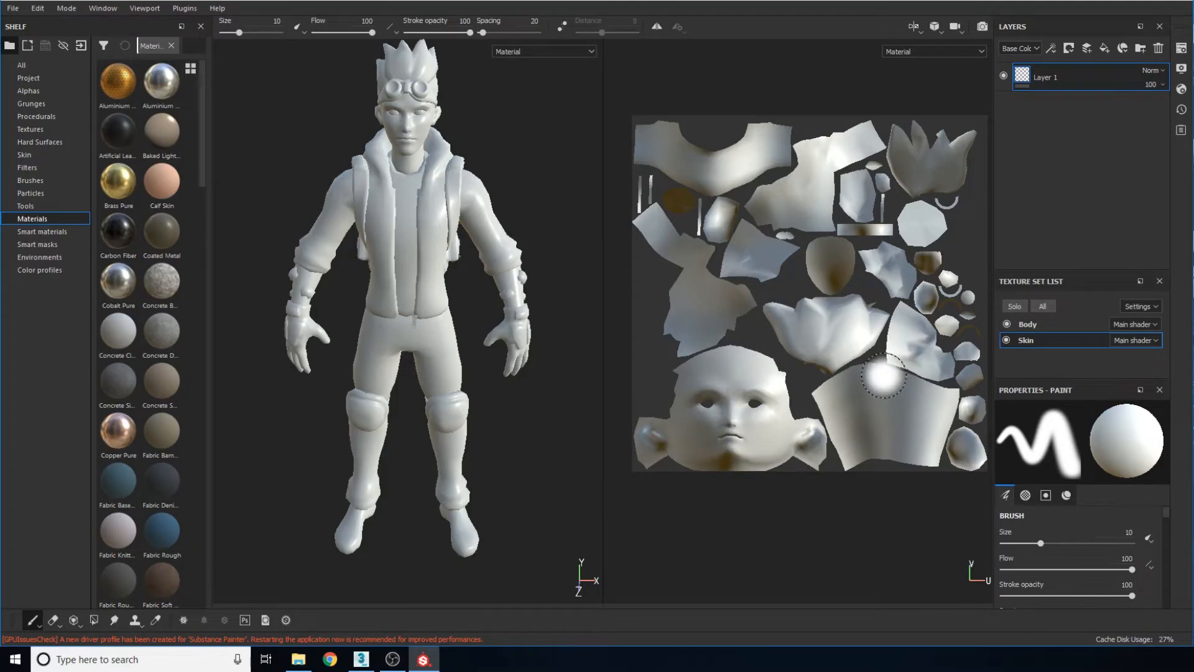
click(1039, 327)
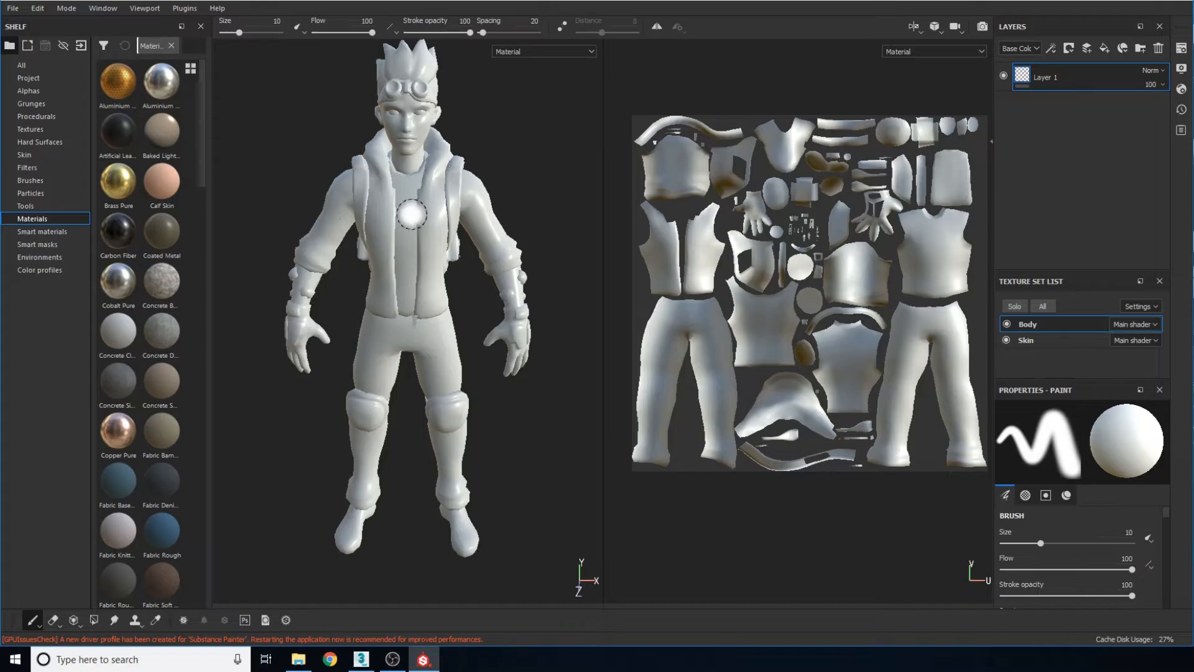
Hide and show the Skin and Body texture sets in turn to examine which character parts each covers, leaving both visible
click(1006, 340)
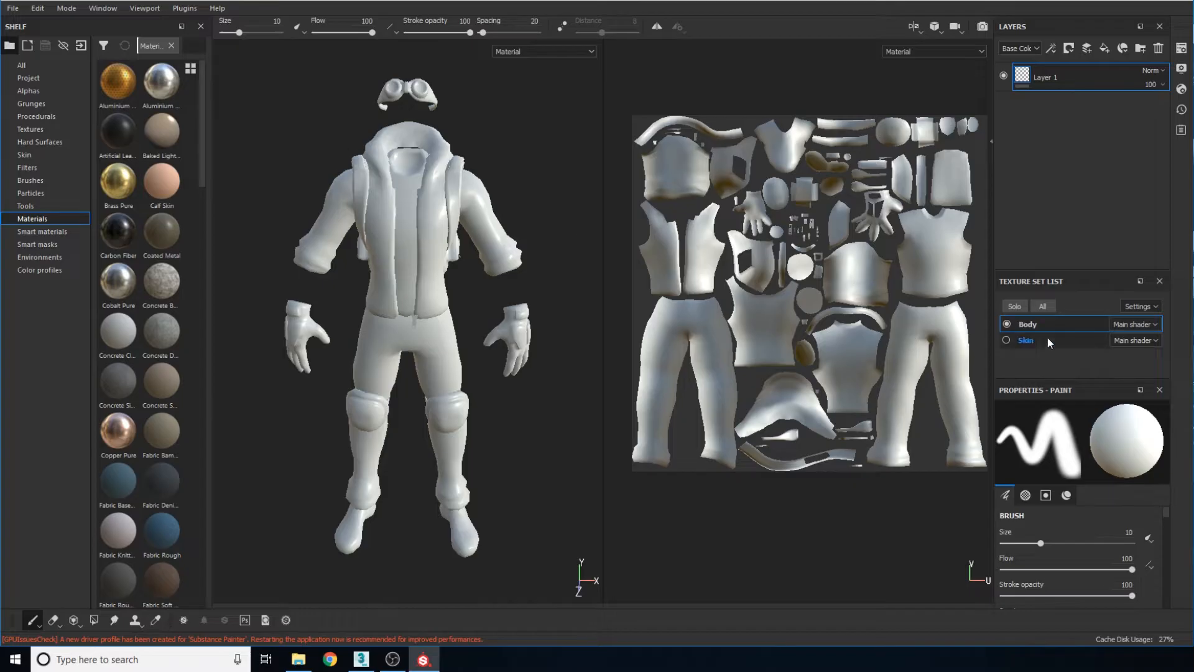
click(1006, 339)
click(1006, 324)
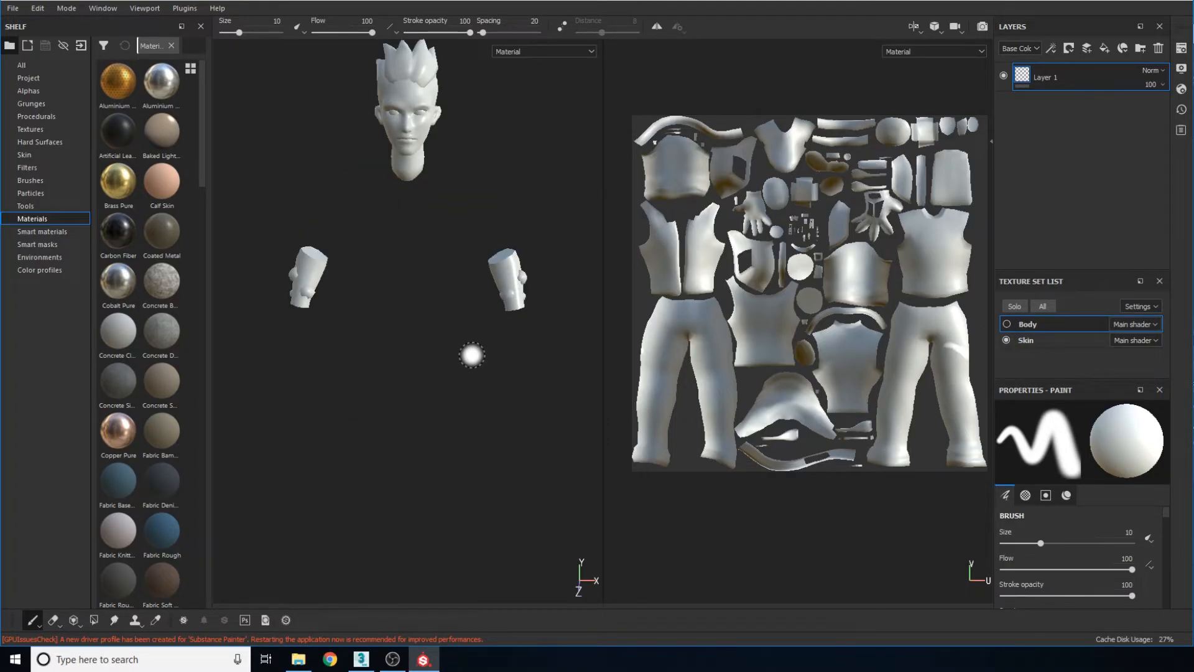
click(1007, 324)
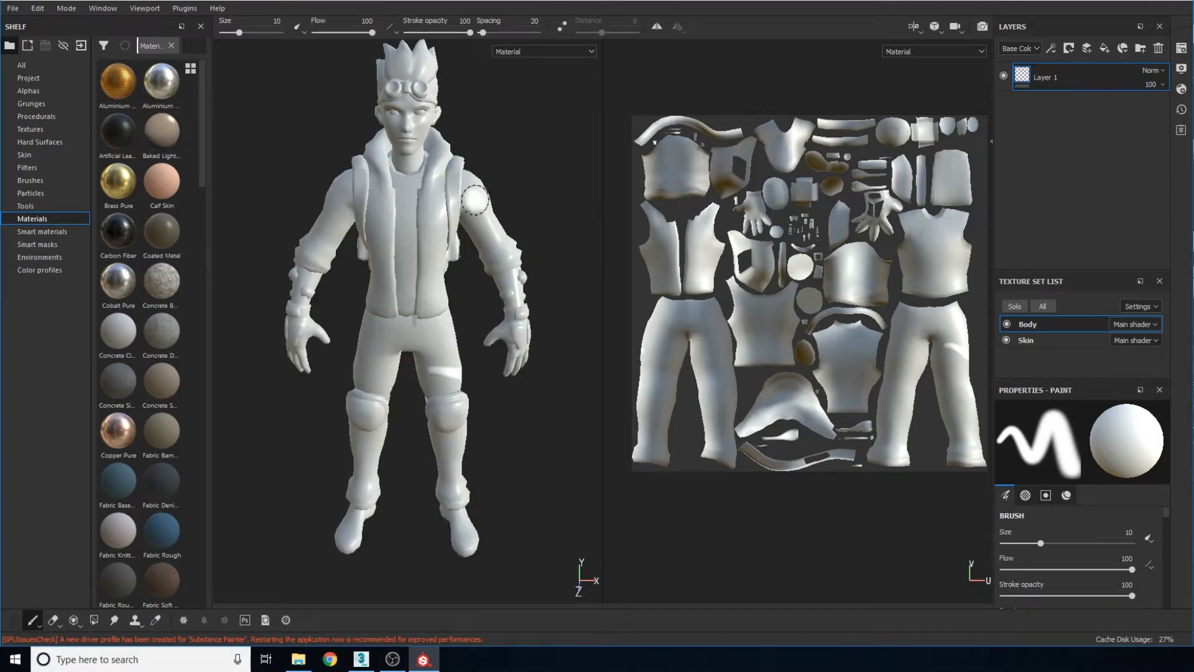
alt+drag(505, 163, 496, 139)
scroll(485, 162, up, 3)
scroll(483, 207, up, 5)
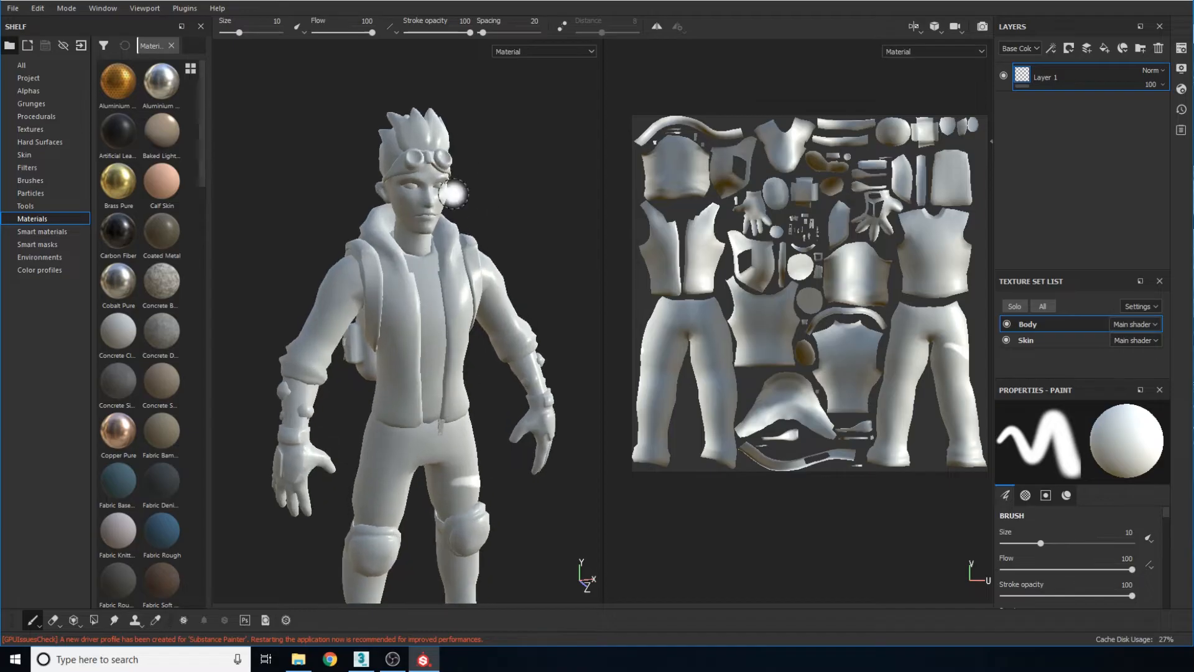
click(1006, 340)
click(1007, 324)
click(1006, 340)
click(1007, 324)
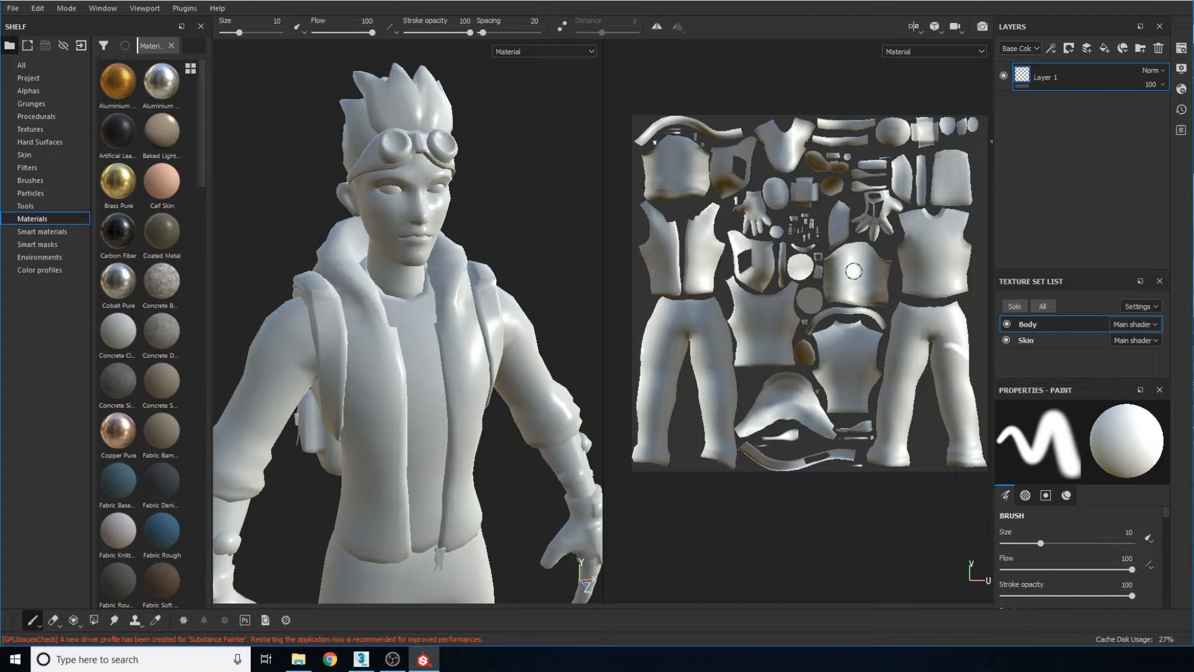
alt+drag(401, 299, 435, 152)
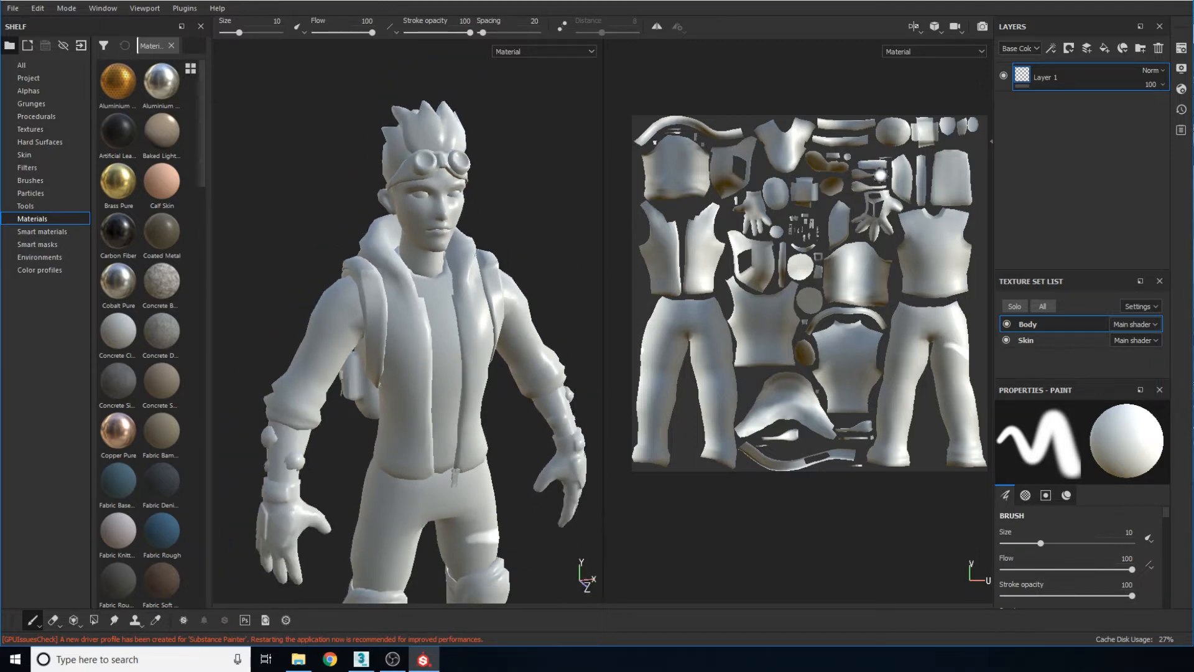
click(1006, 325)
click(1005, 341)
click(1007, 324)
click(1006, 340)
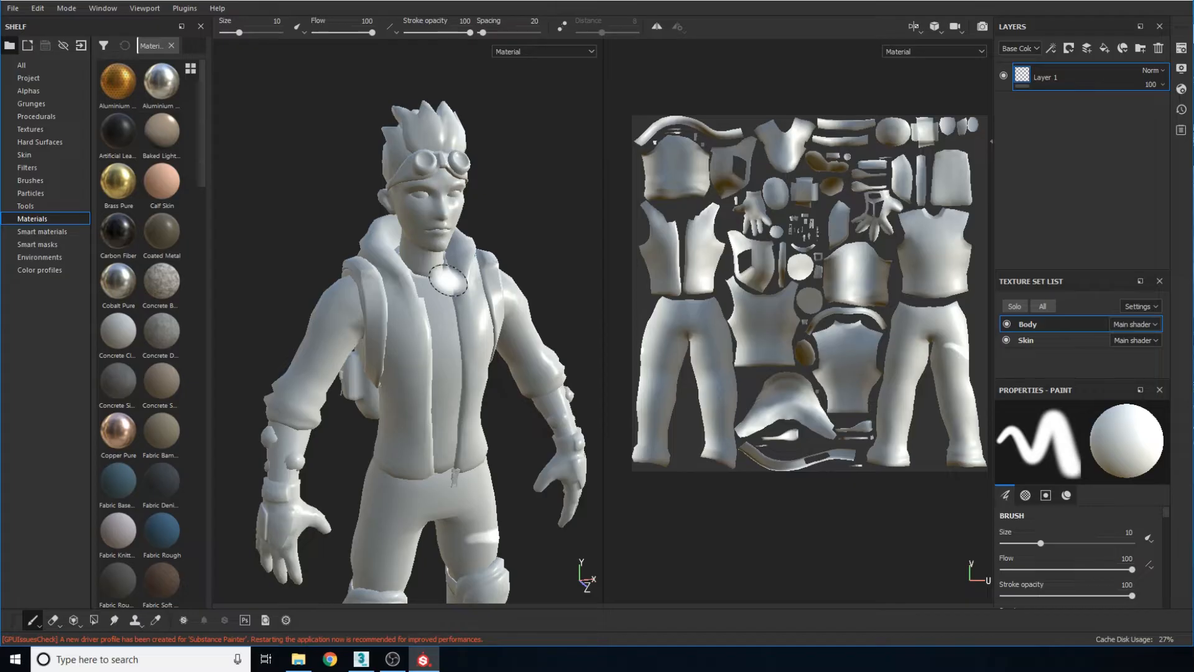
Check the Skin UV layout, return to Body, and examine its UV shells inside and outside the main tile
click(1037, 343)
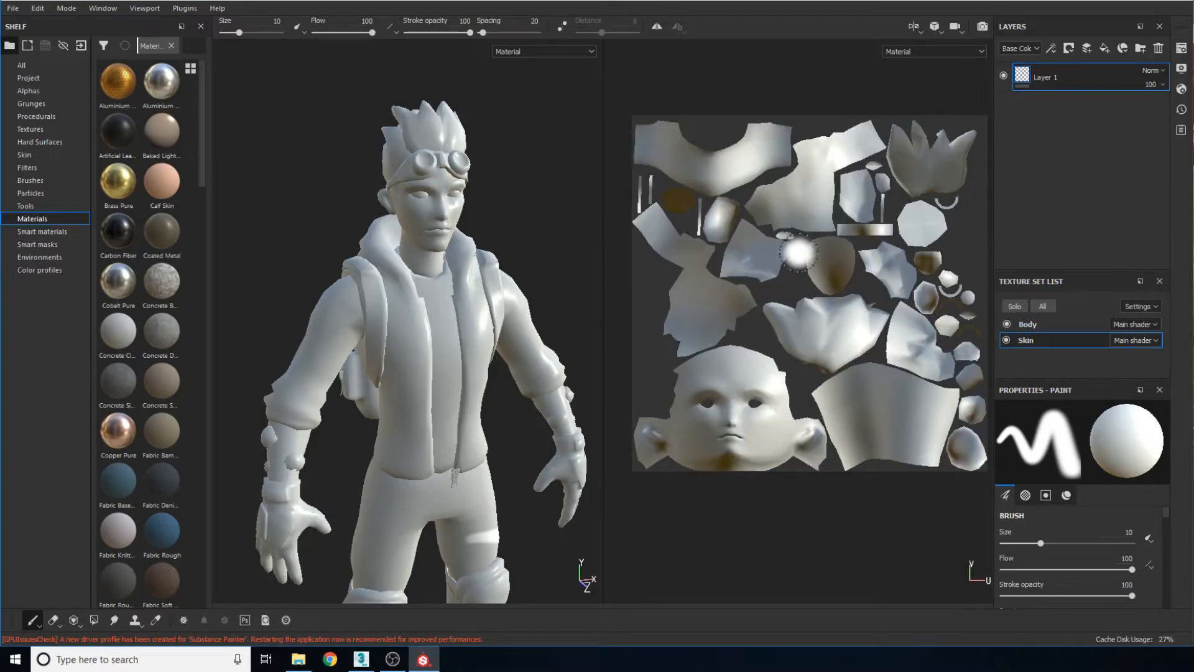
click(1055, 328)
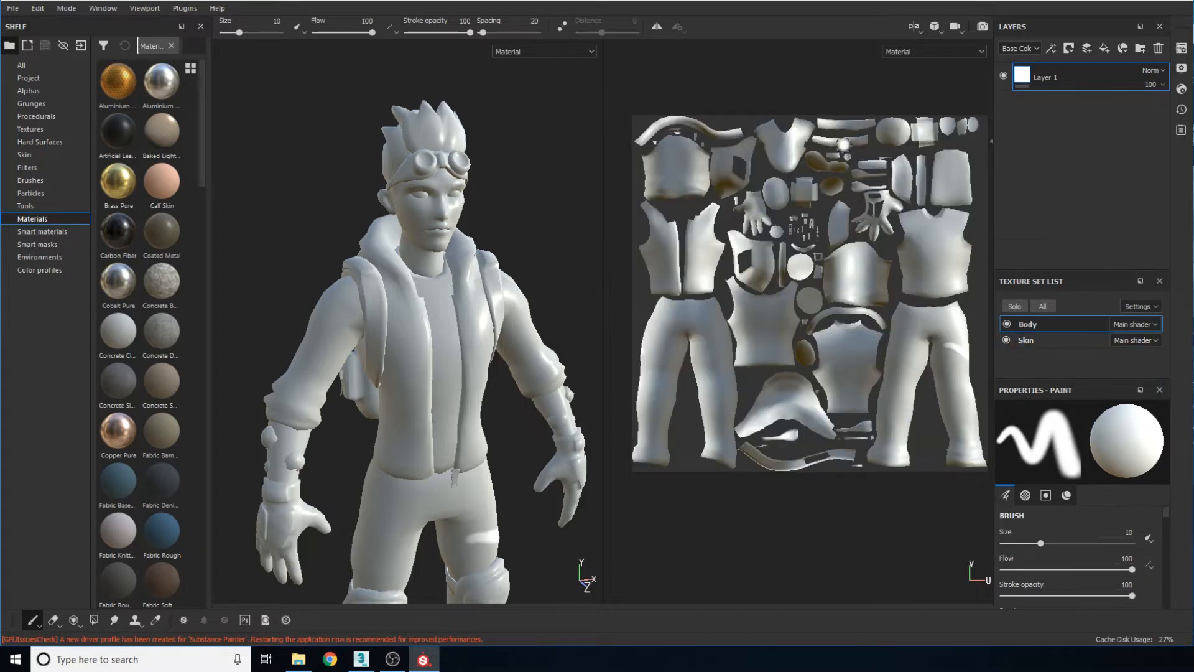
scroll(844, 145, down, 5)
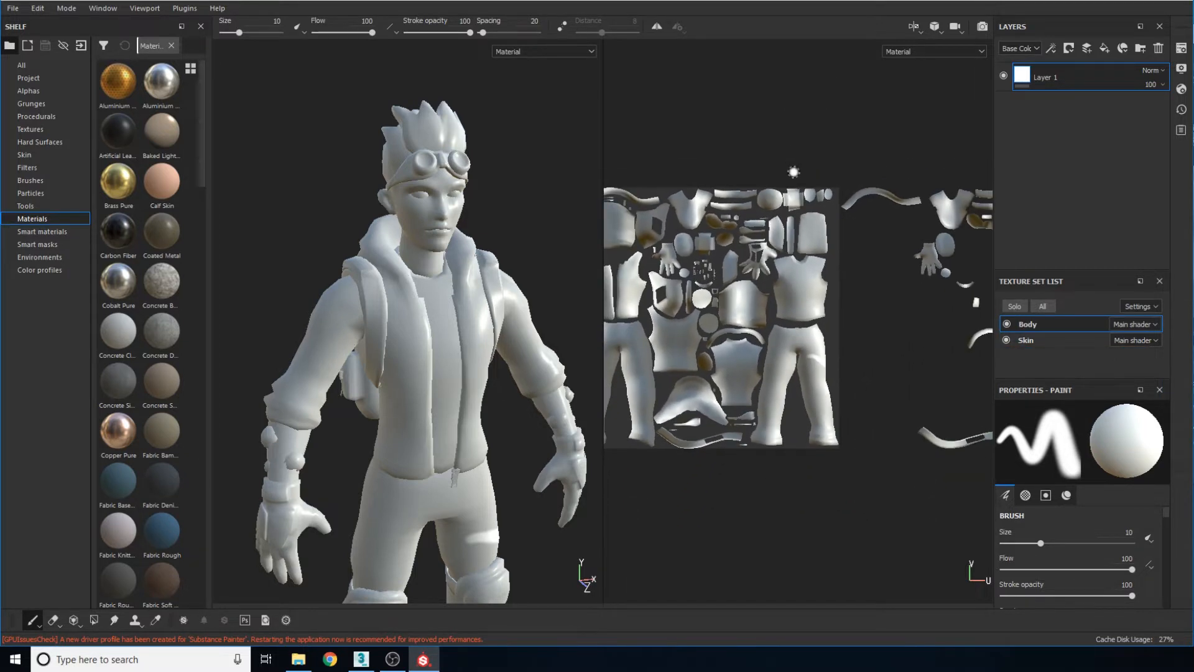
alt+right_drag(782, 230, 813, 125)
alt+middle_drag(871, 173, 767, 181)
alt+right_drag(796, 185, 747, 304)
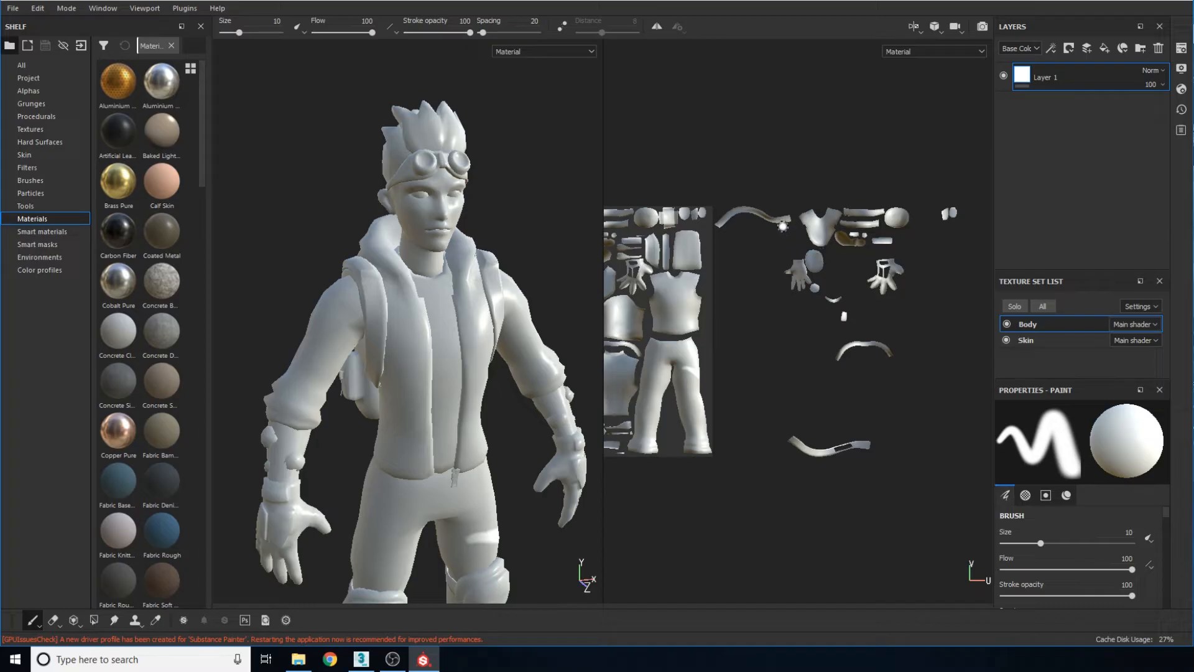
alt+middle_drag(751, 274, 829, 270)
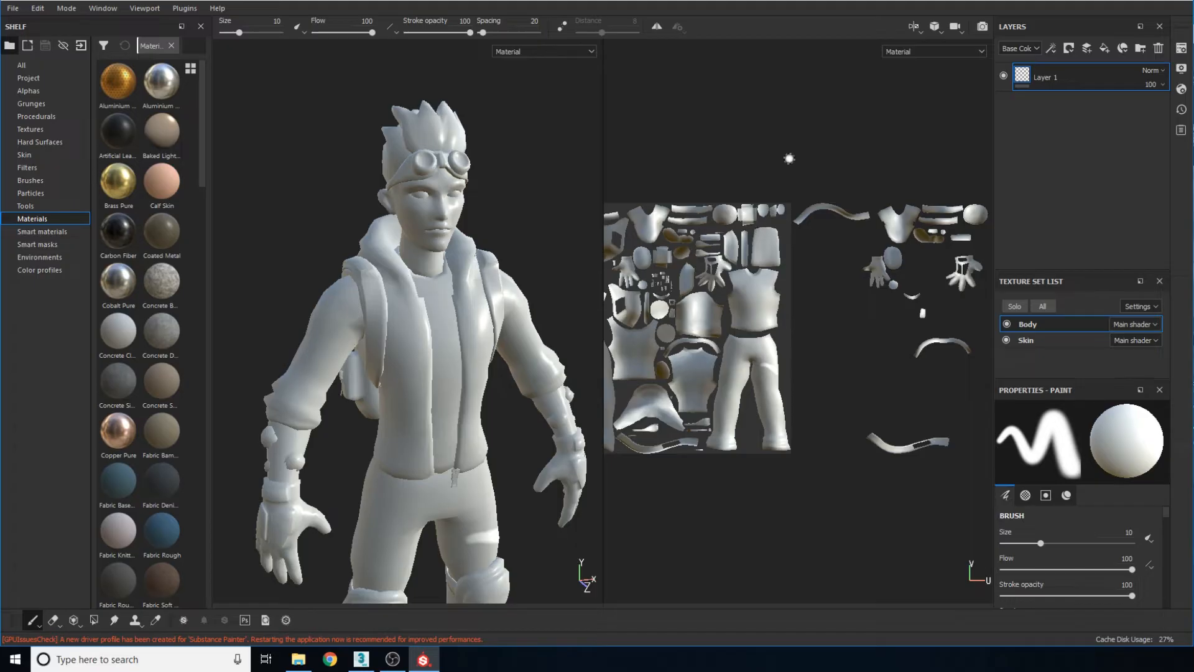
alt+middle_drag(744, 260, 837, 240)
alt+right_drag(837, 240, 838, 216)
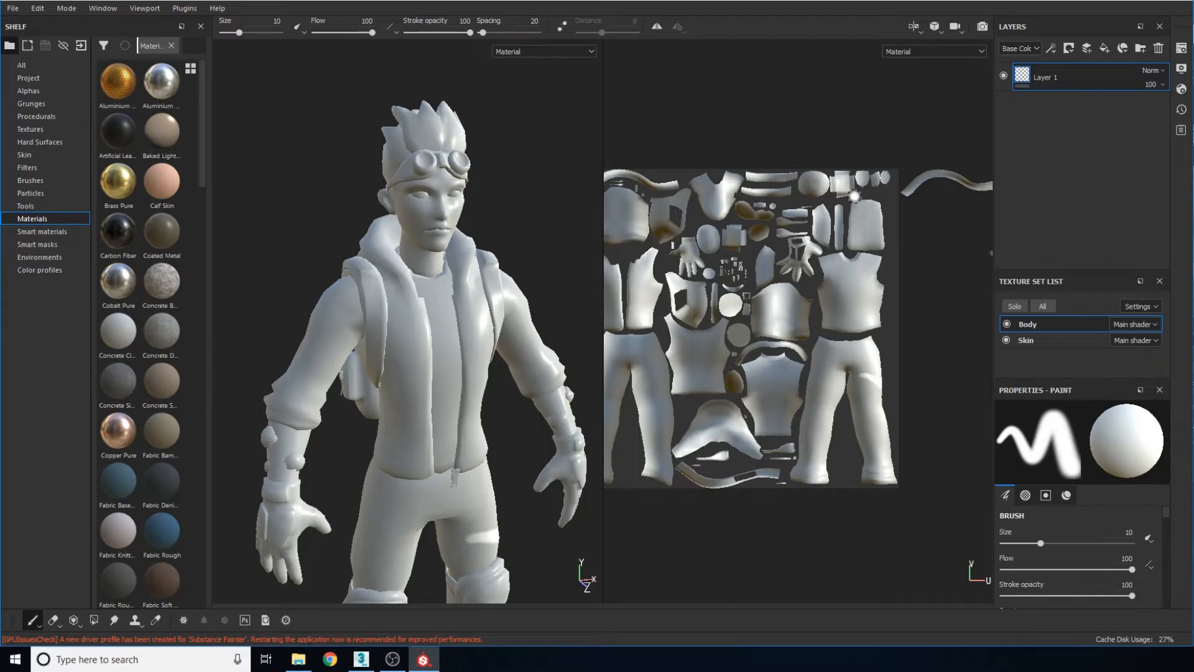
Inspect the imported character from the front and both sides in the 3D view
alt+middle_drag(500, 243, 482, 216)
scroll(482, 155, down, 1)
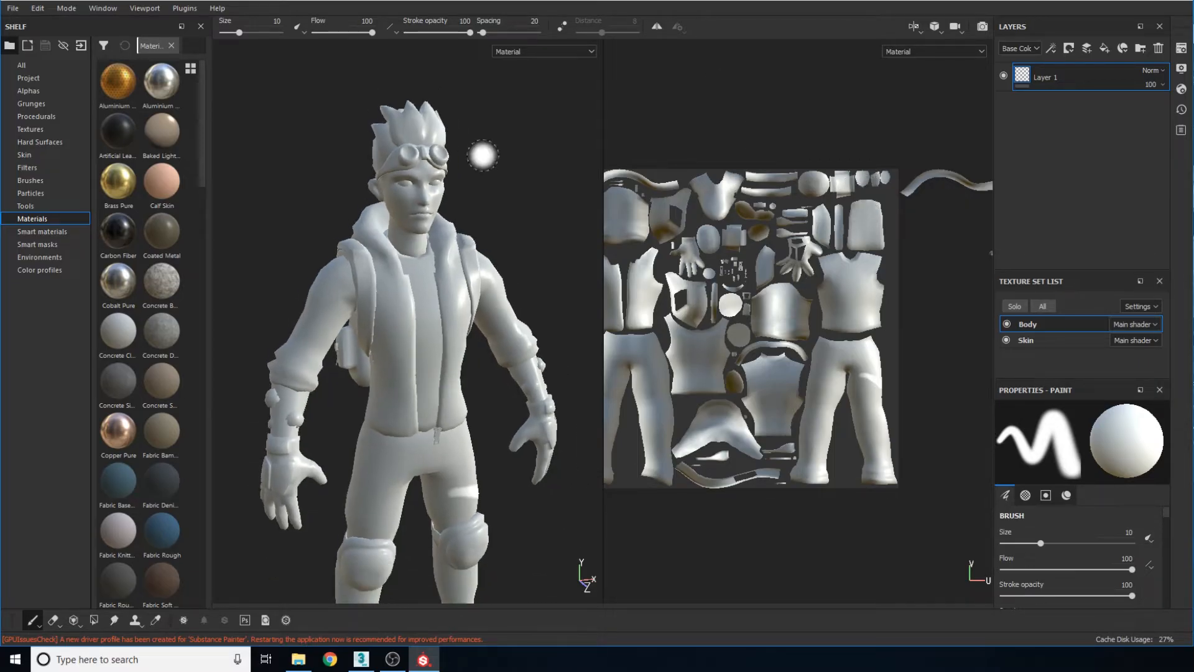
alt+drag(449, 303, 424, 317)
alt+middle_drag(396, 316, 388, 267)
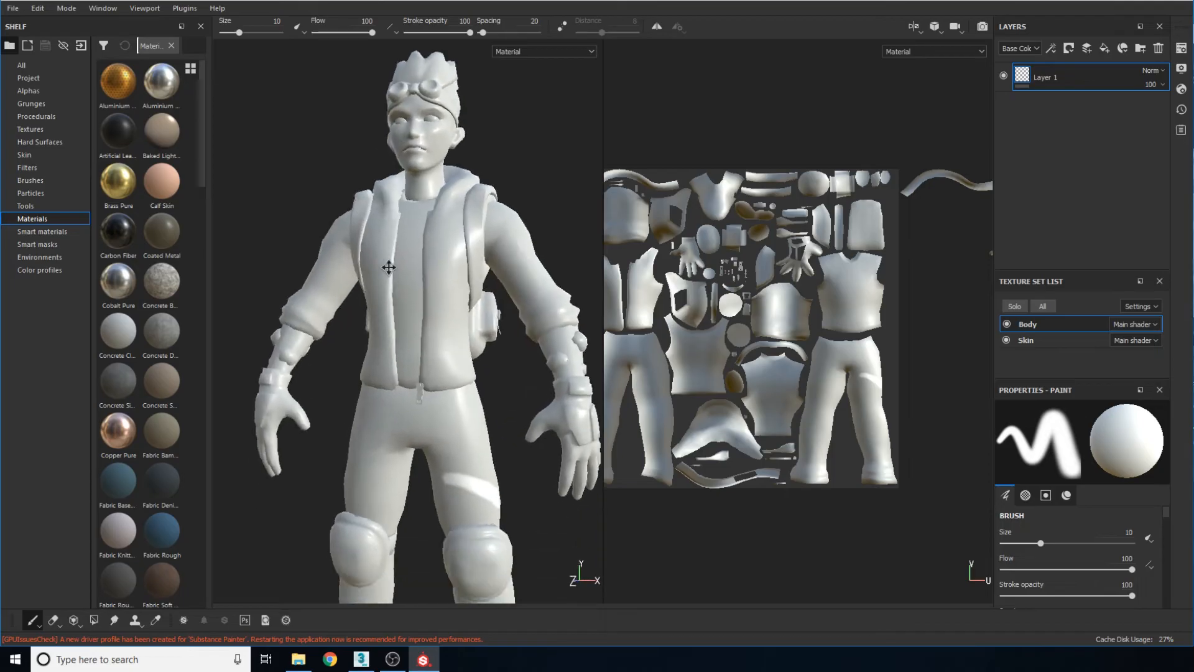
alt+drag(388, 268, 390, 357)
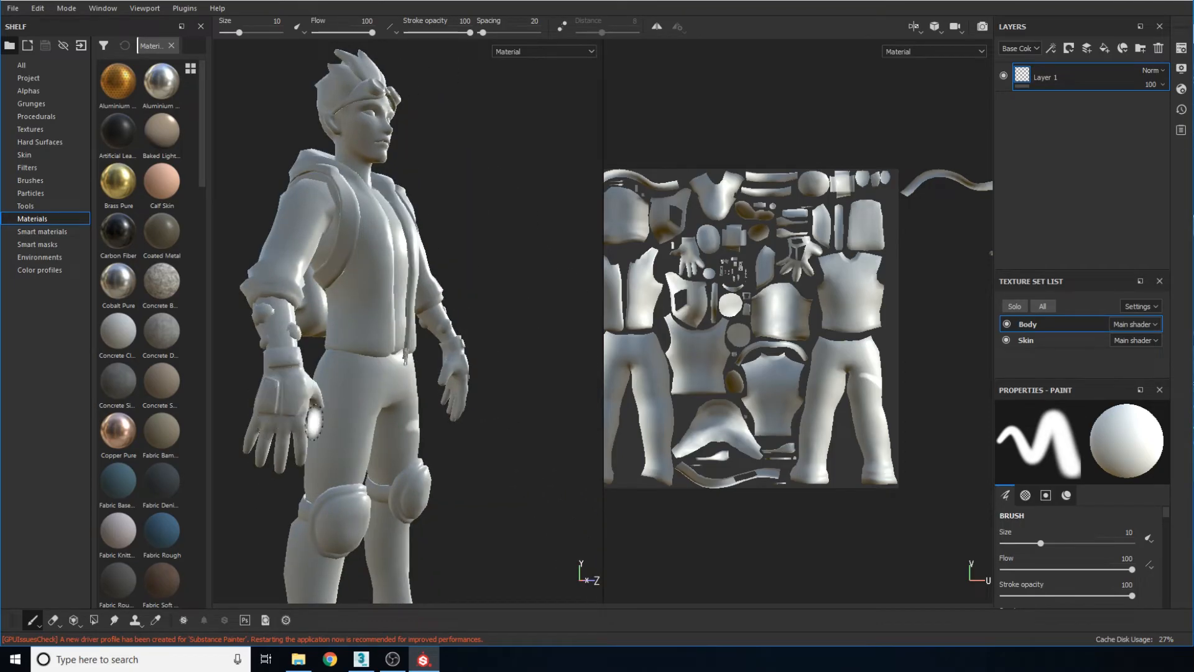
alt+drag(314, 419, 381, 405)
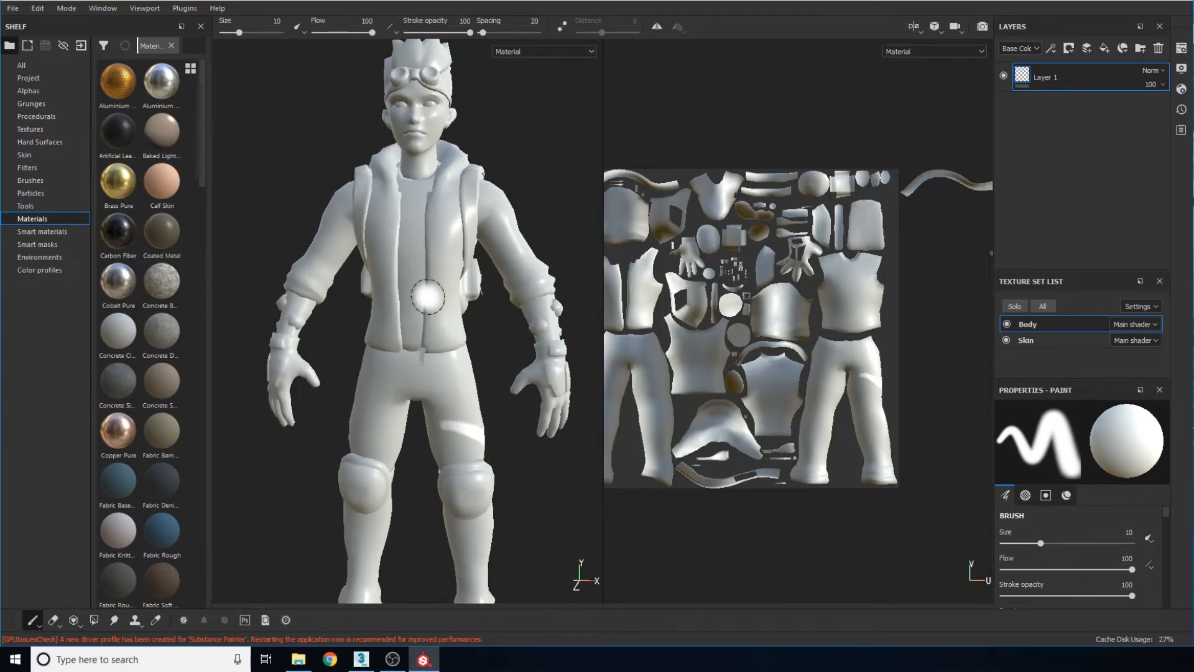
alt+drag(516, 292, 484, 381)
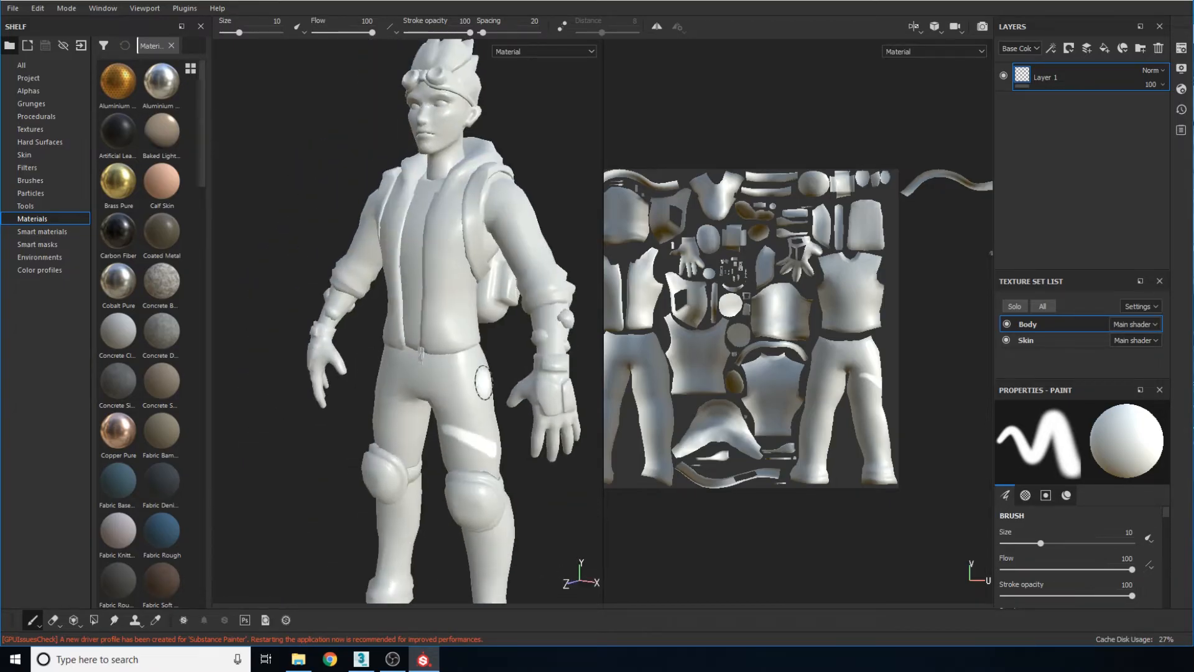
Set the paint brush's base color to bright red in the material properties
alt+middle_drag(891, 270, 842, 272)
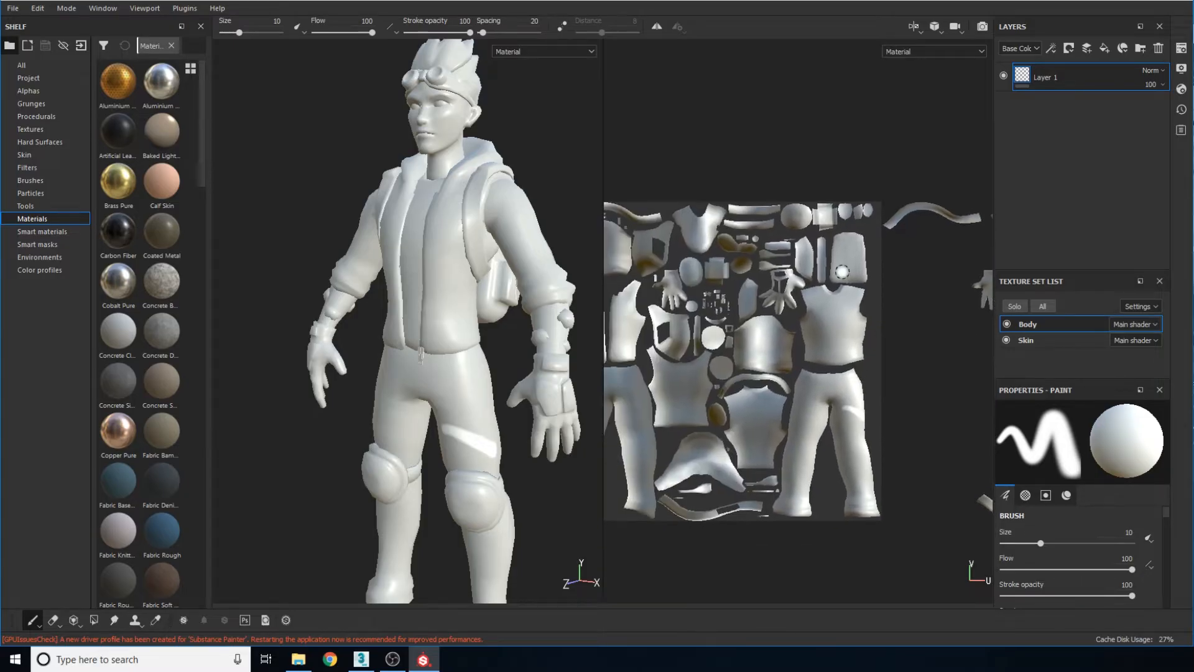
alt+middle_drag(731, 323, 807, 344)
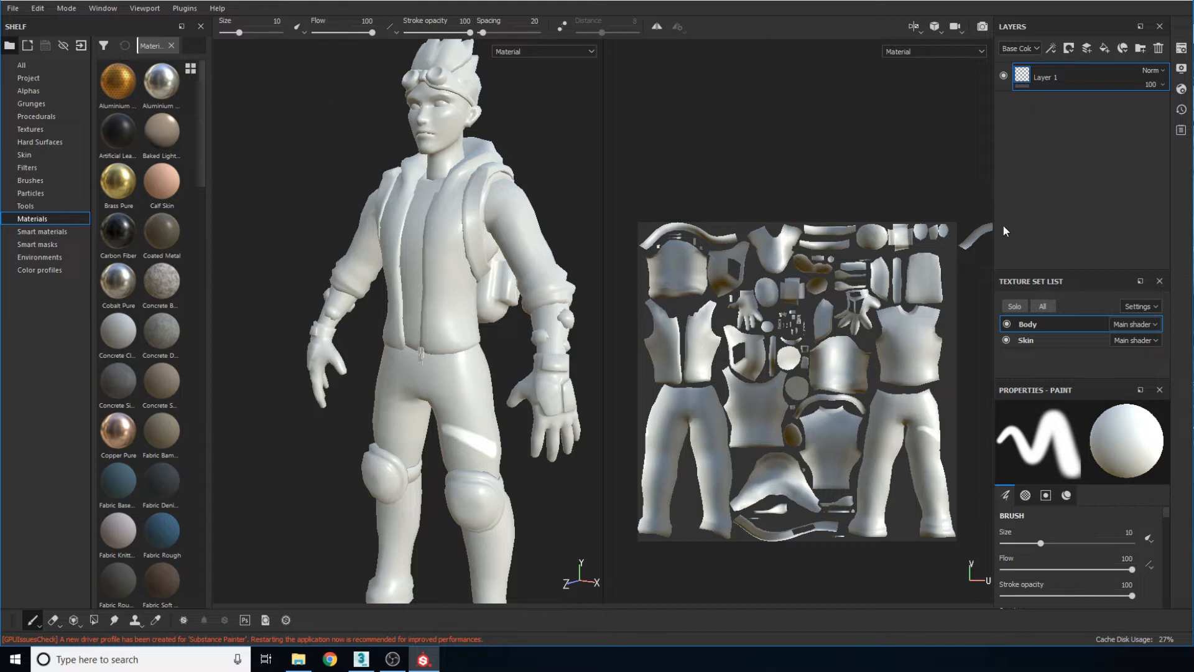
click(1025, 495)
click(1065, 496)
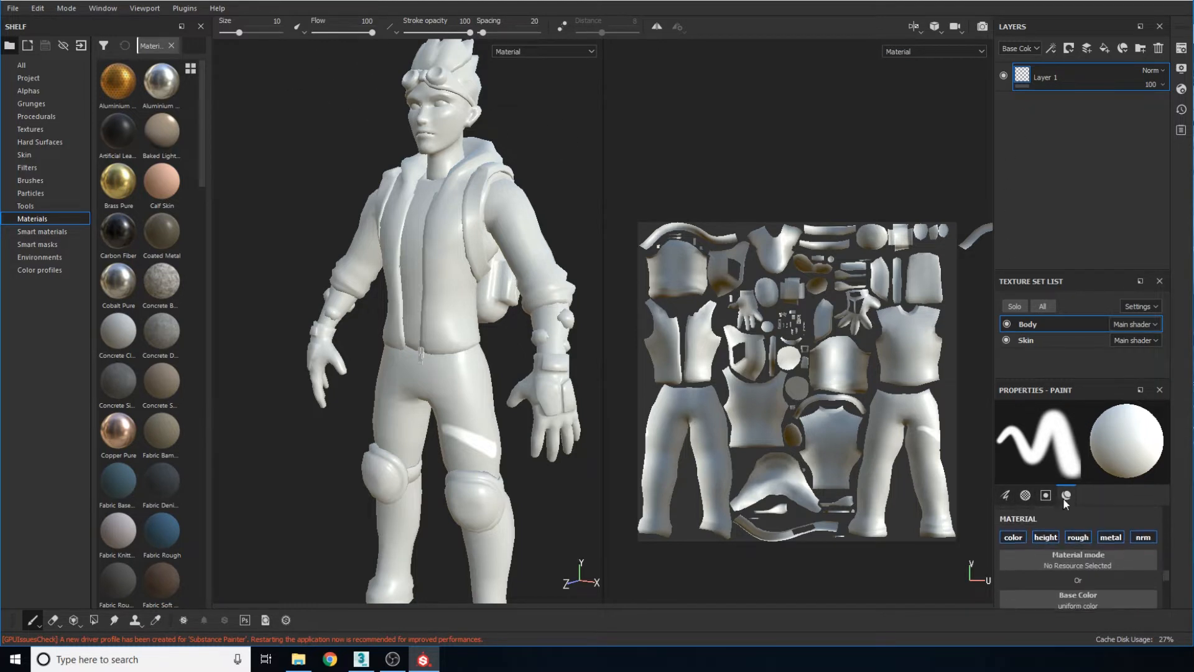
click(1007, 495)
click(1065, 495)
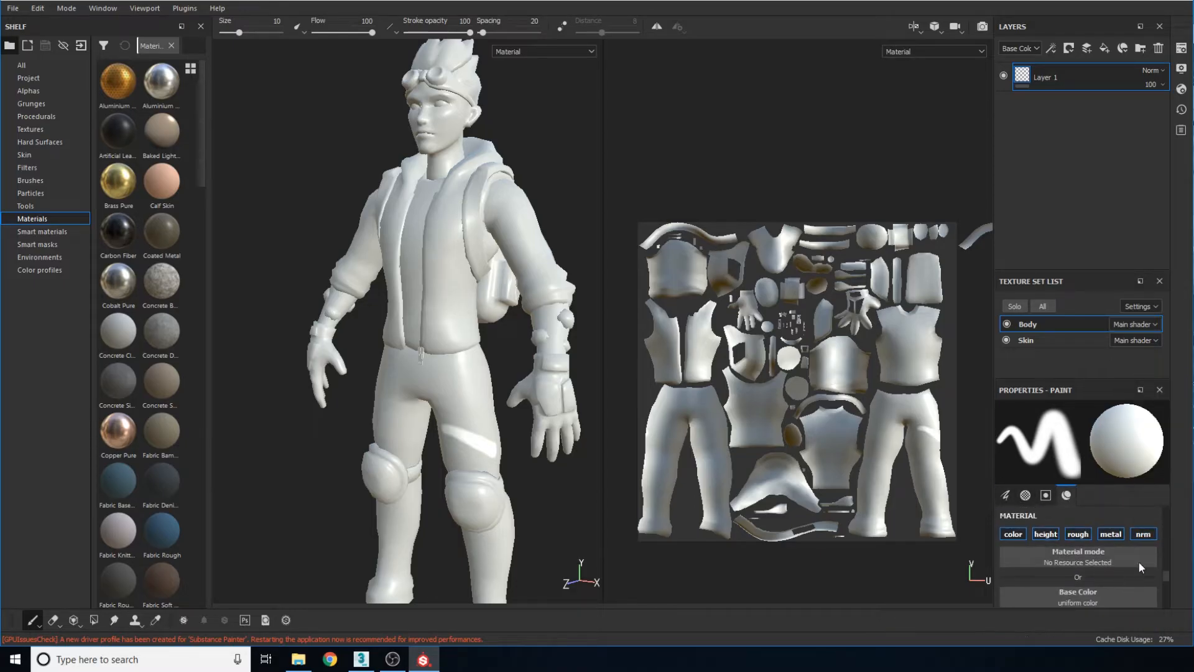
scroll(1165, 588, down, 3)
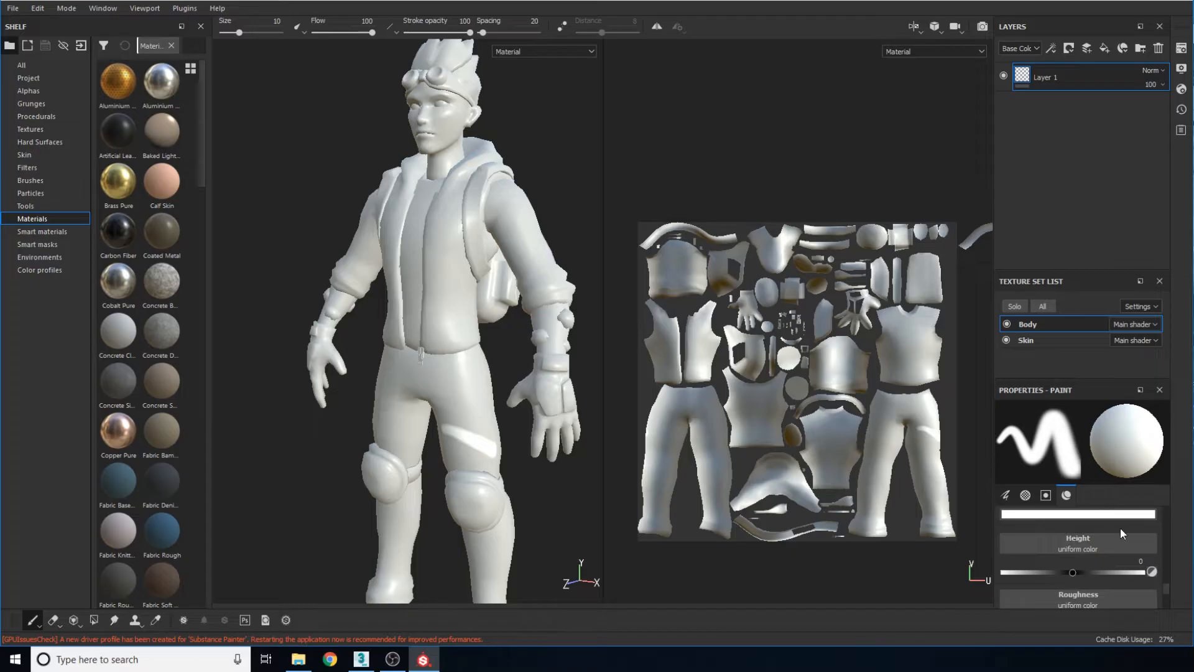
click(1126, 516)
click(1191, 392)
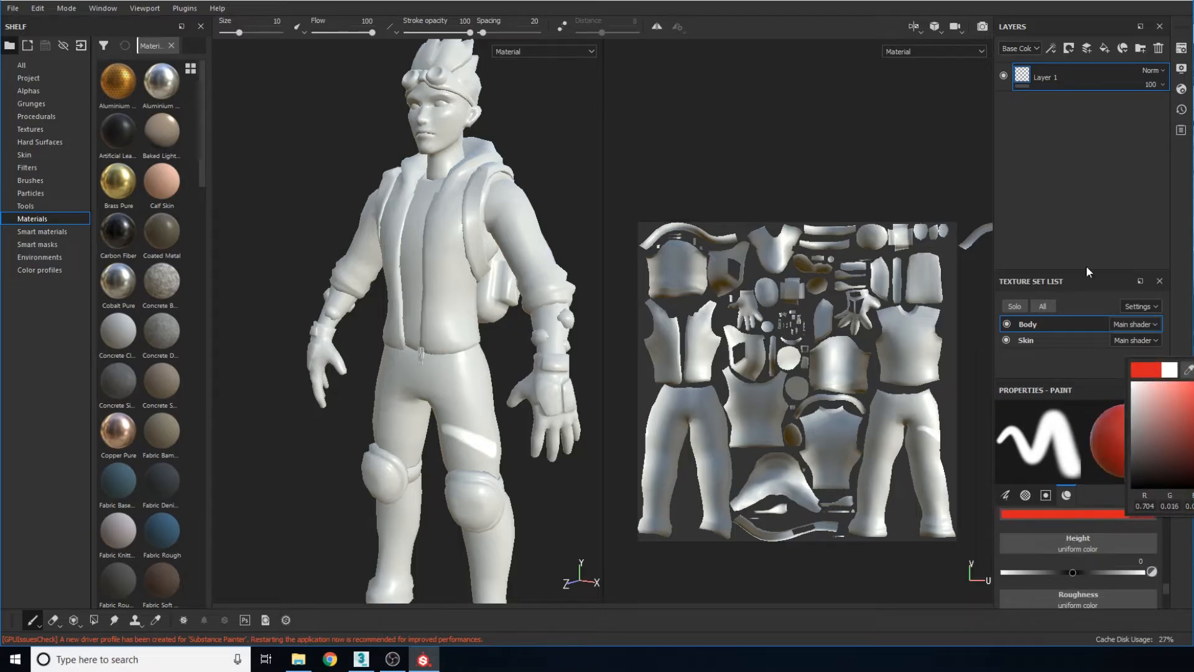
Paint a red stroke on the back of the character's right gloved hand
alt+drag(551, 267, 586, 273)
alt+middle_drag(399, 287, 448, 280)
alt+right_drag(447, 280, 421, 338)
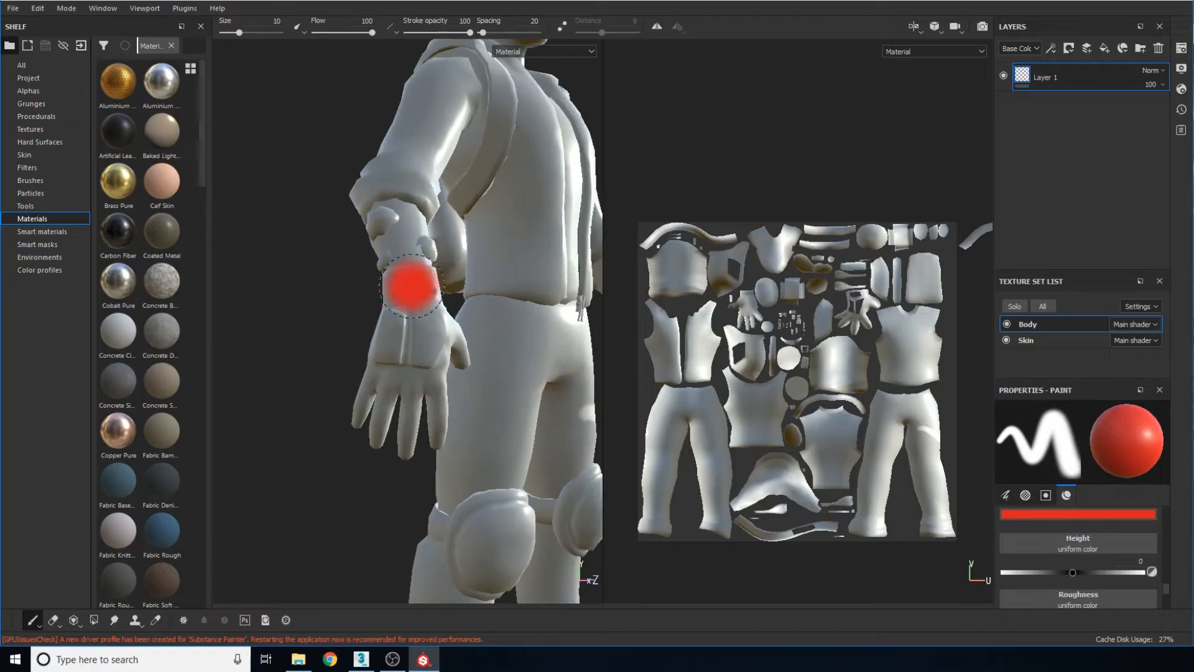
mouse_move(407, 311)
mouse_down()
mouse_move(405, 368)
mouse_move(414, 346)
mouse_up()
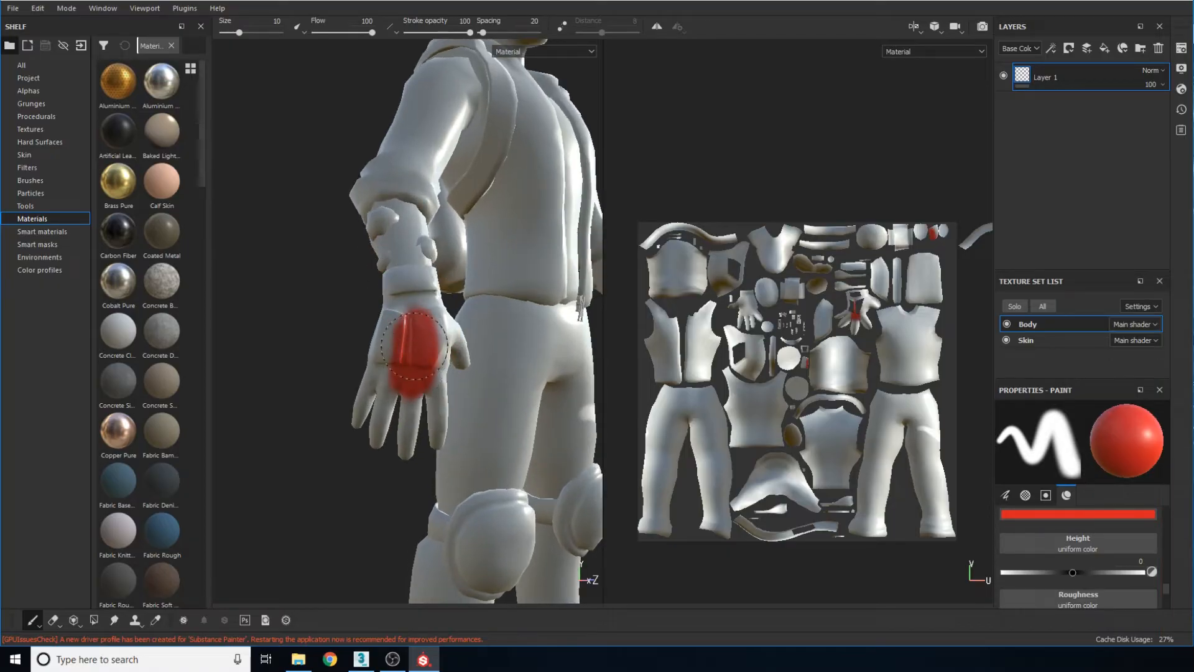
Examine the red stroke on the opposite hand and on the hand UV shells inside and outside the main tile
alt+drag(489, 269, 410, 264)
alt+drag(482, 192, 398, 289)
alt+middle_drag(398, 289, 363, 274)
alt+right_drag(408, 404, 391, 320)
mouse_move(835, 277)
alt+middle_down()
mouse_move(789, 266)
mouse_move(539, 301)
alt+middle_up()
alt+middle_drag(840, 311, 871, 299)
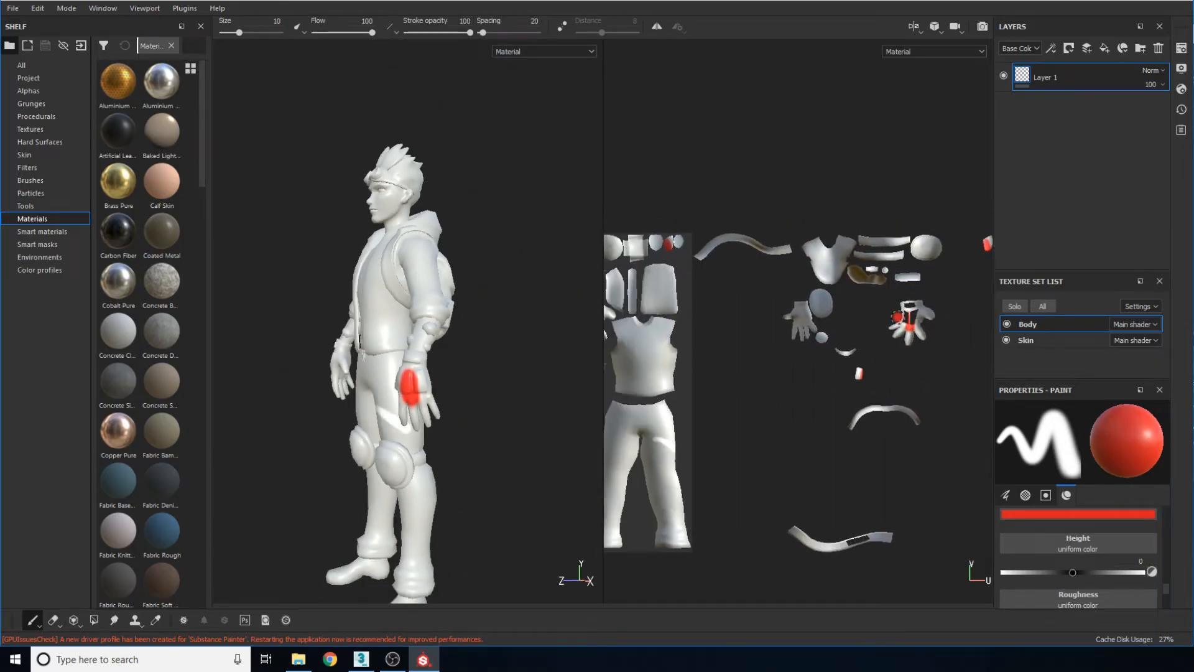
alt+middle_drag(736, 364, 760, 374)
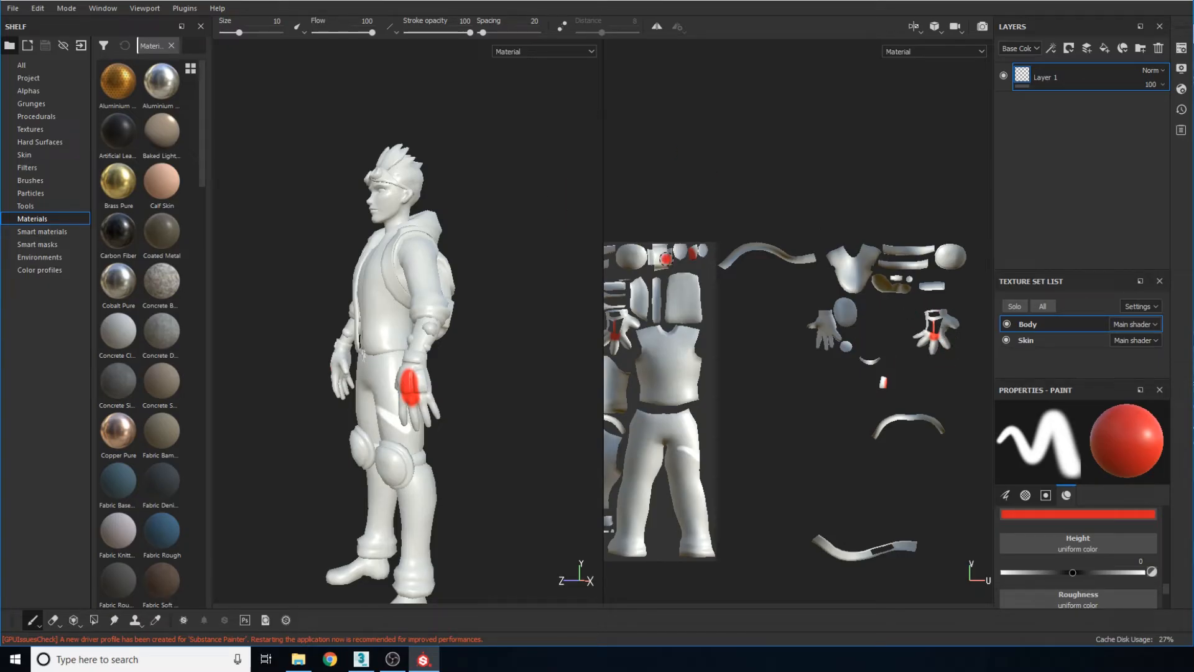
scroll(709, 339, down, 4)
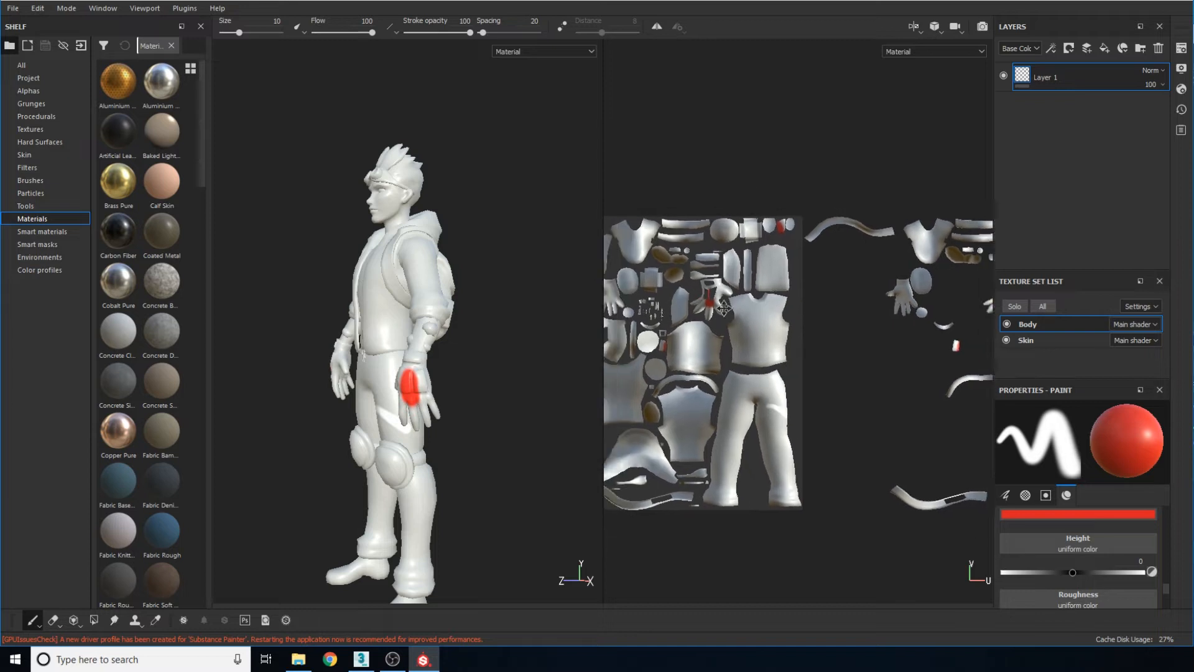
Paint the front of the right knee pad red and check the knee pad shells in the UV layout
alt+drag(446, 436, 597, 421)
alt+drag(487, 408, 401, 341)
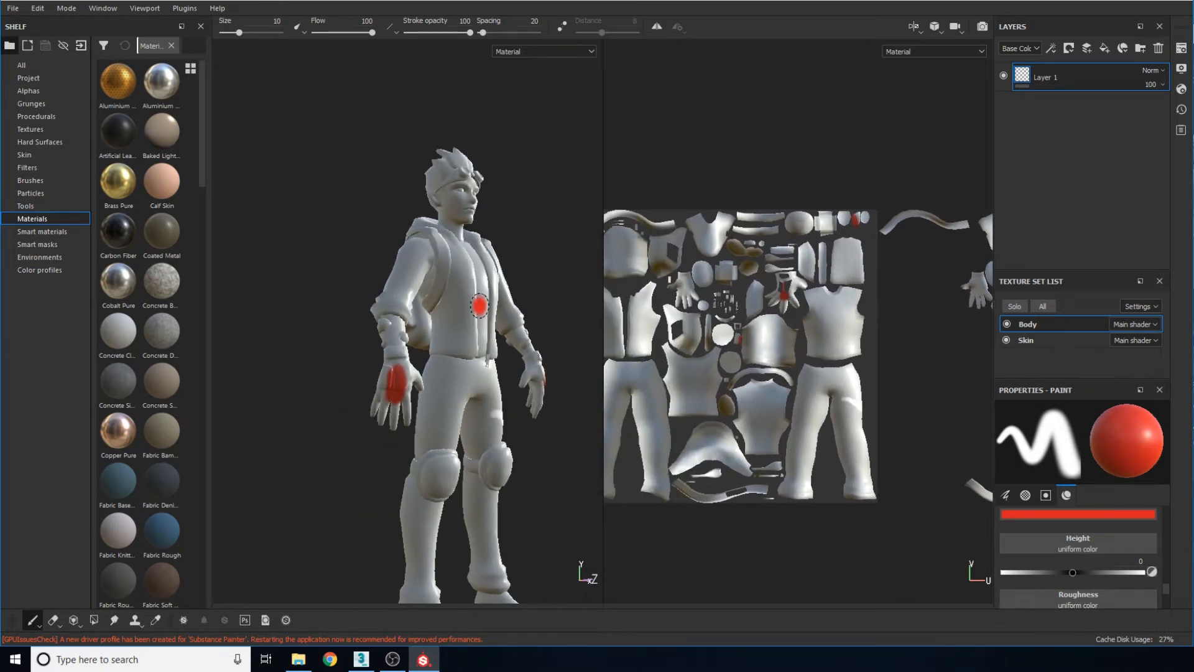
mouse_move(741, 320)
alt+middle_down()
mouse_move(831, 320)
mouse_move(806, 315)
alt+middle_up()
alt+middle_drag(520, 443, 509, 351)
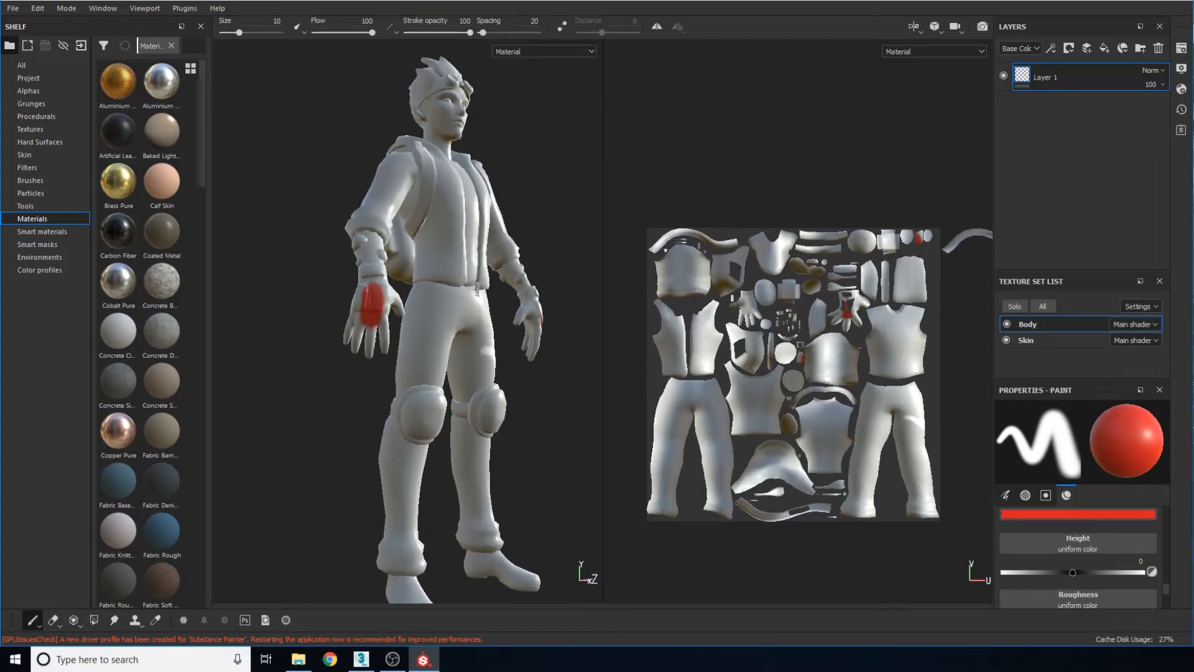
alt+drag(509, 351, 466, 382)
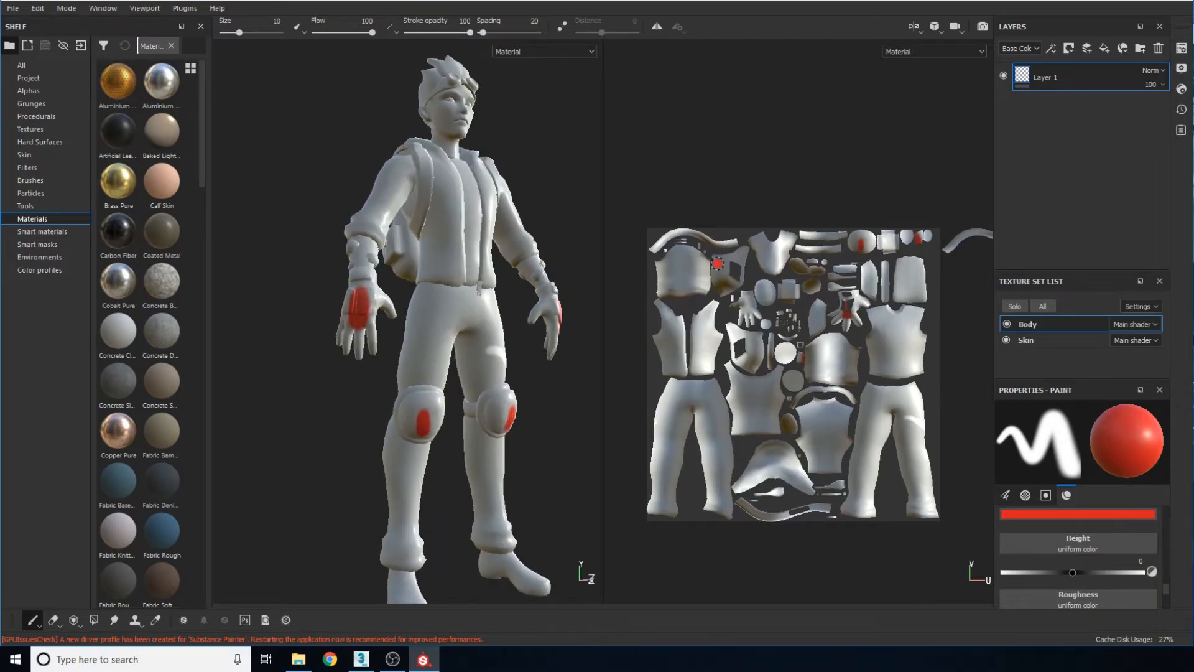
alt+drag(506, 365, 489, 389)
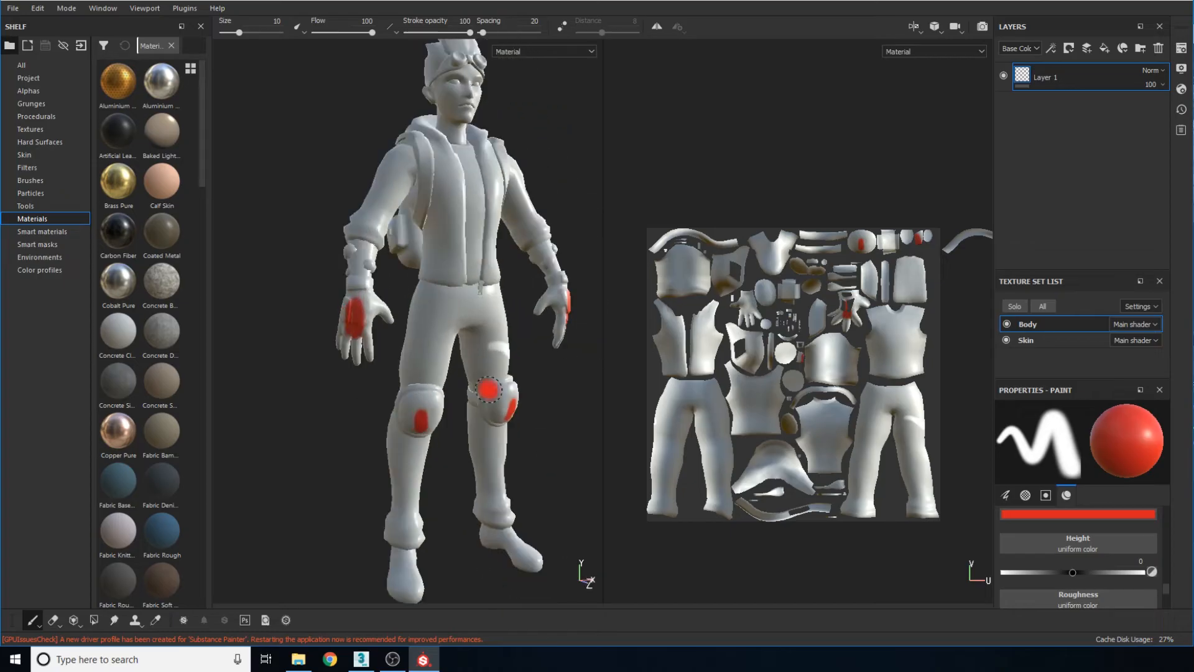
alt+right_drag(429, 366, 472, 408)
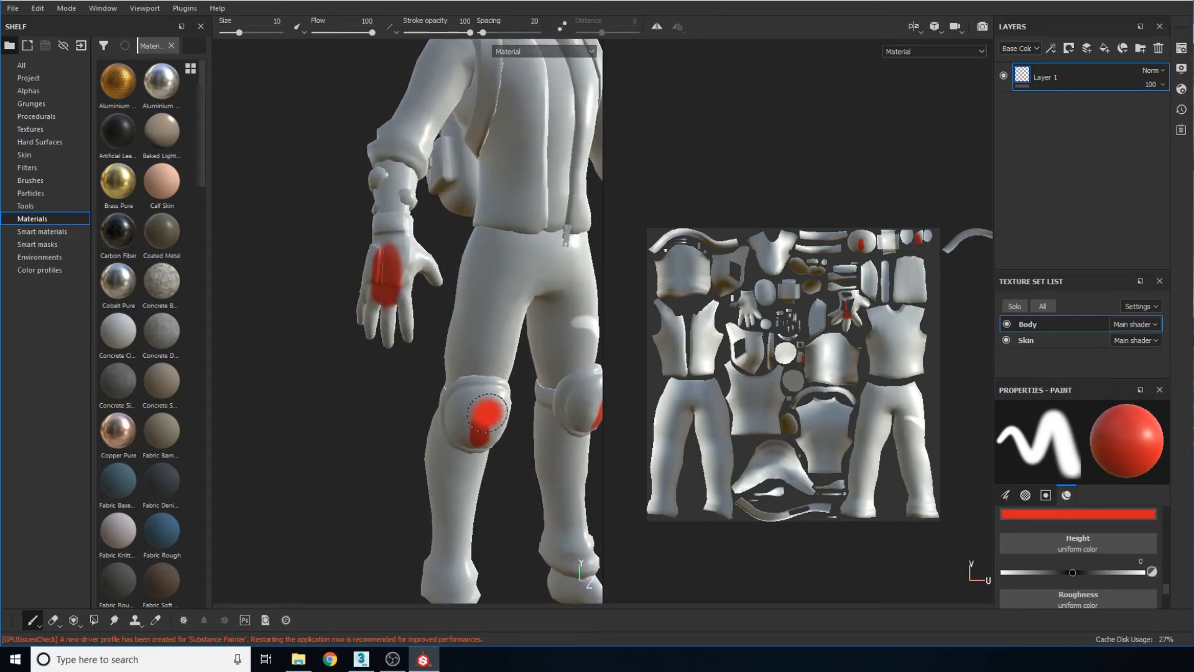
drag(479, 401, 459, 422)
mouse_move(494, 355)
alt+middle_down()
mouse_move(435, 405)
mouse_move(381, 413)
alt+middle_up()
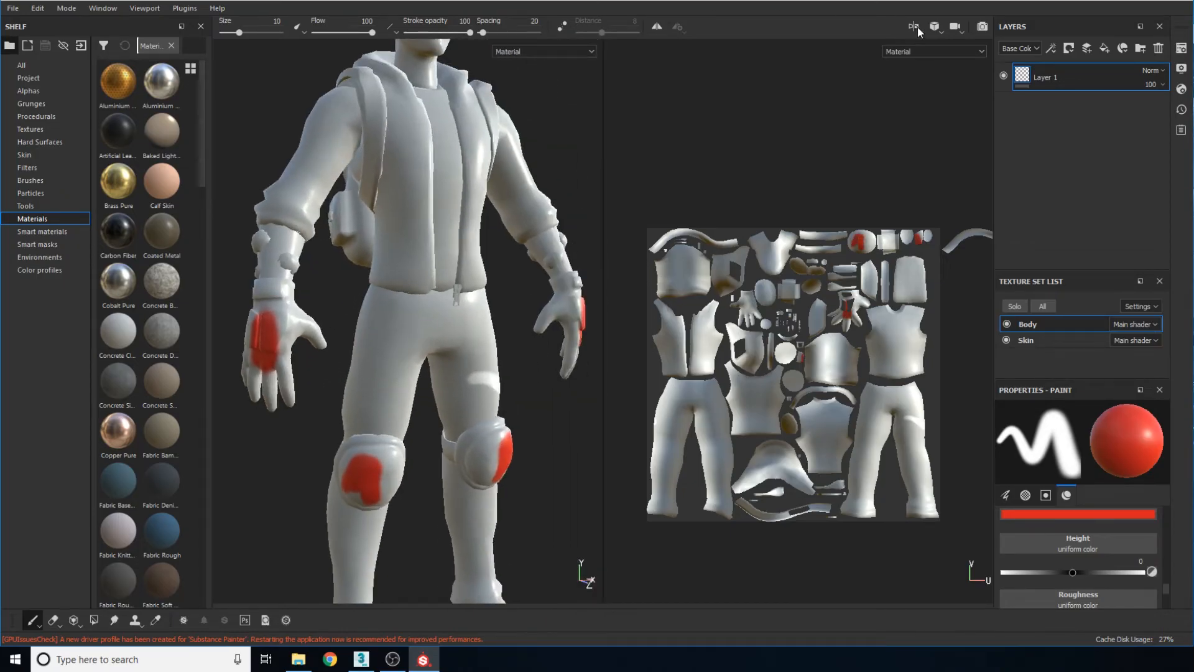
alt+middle_drag(362, 475, 370, 390)
mouse_move(370, 411)
mouse_down()
mouse_move(400, 409)
mouse_move(391, 383)
mouse_up()
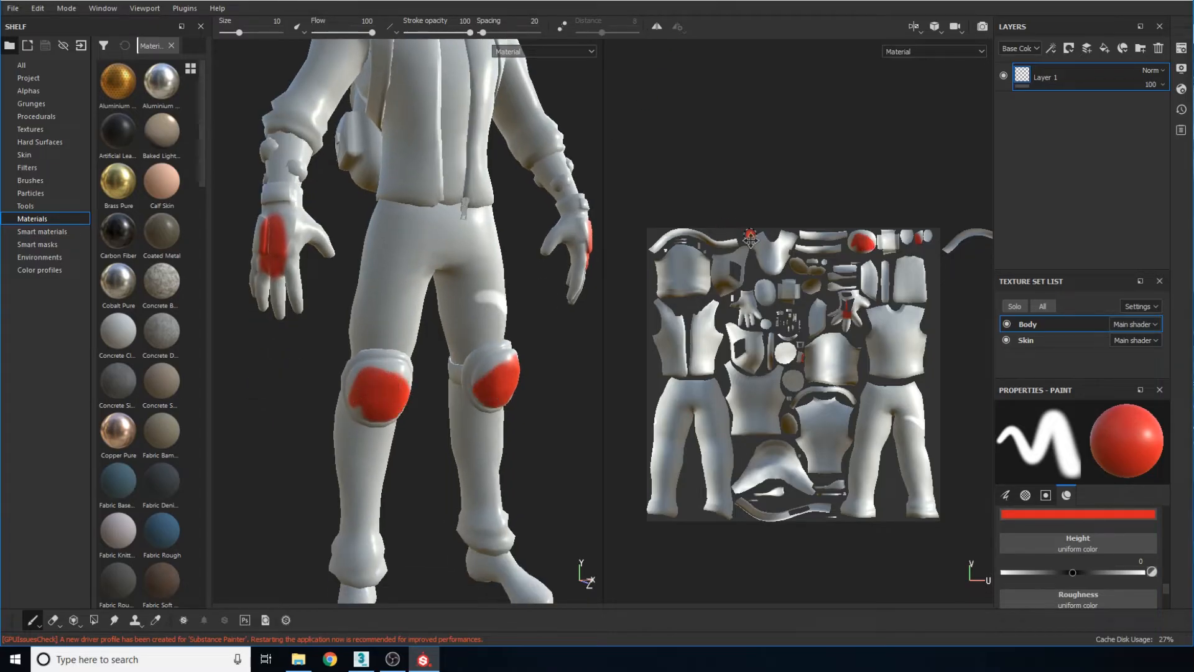
scroll(749, 237, up, 4)
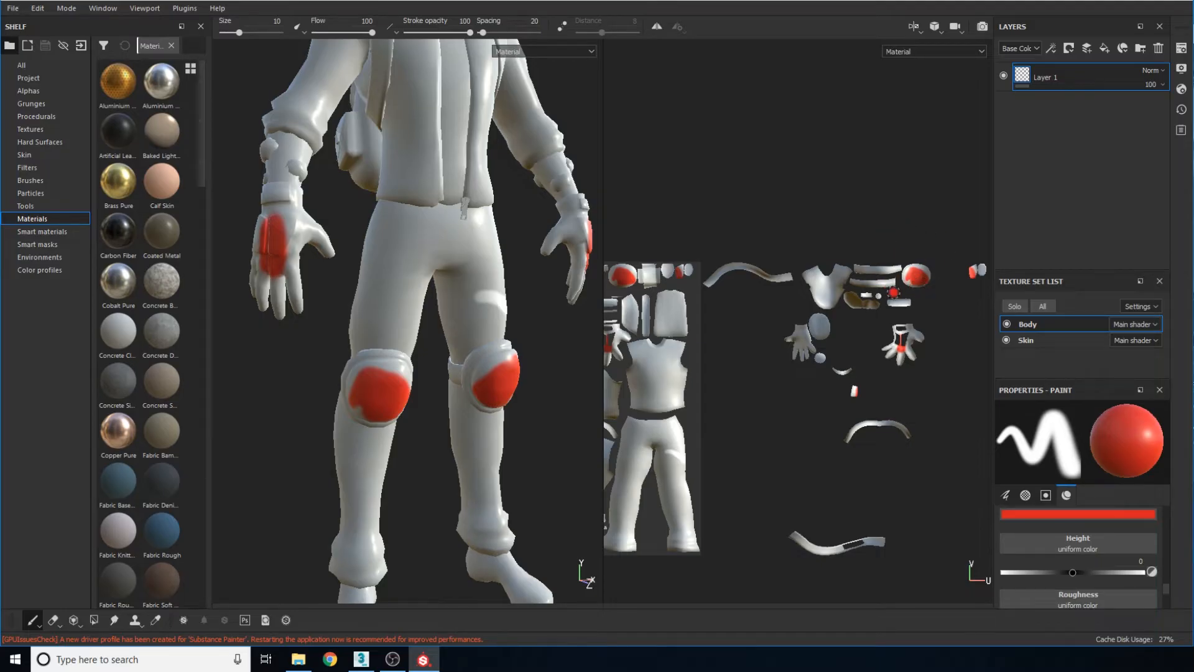
Paint a red stroke on the top of the character's right shoe and check the UV layout
alt+middle_drag(339, 373, 410, 224)
alt+drag(410, 224, 418, 268)
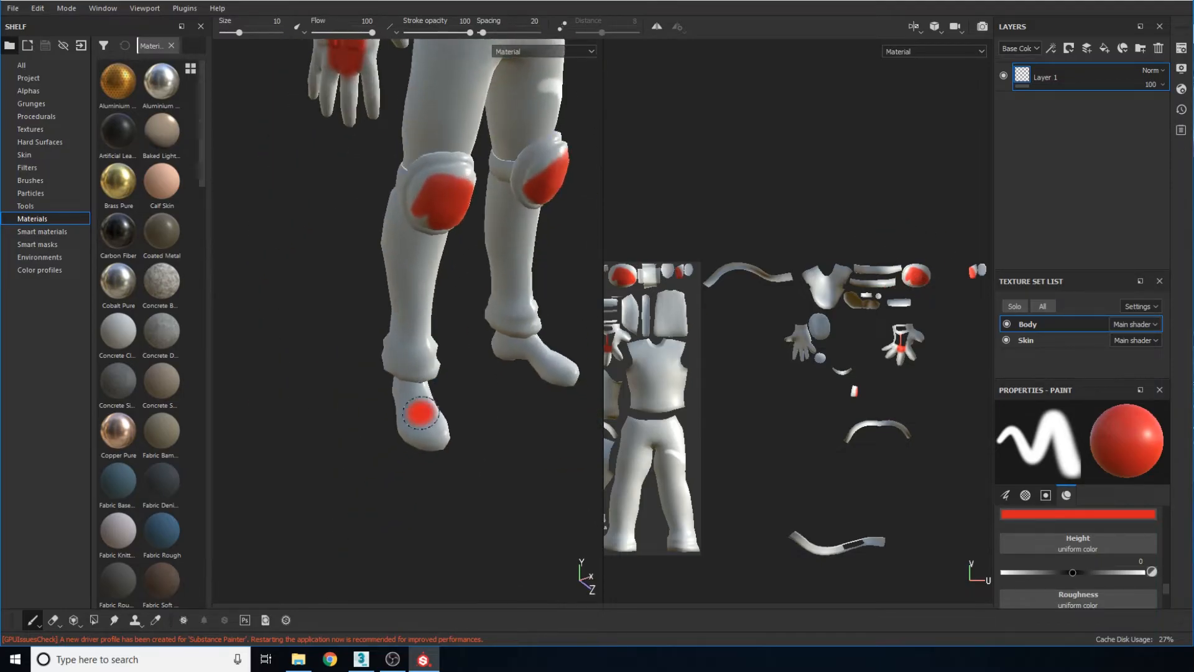
mouse_move(404, 397)
mouse_down()
mouse_move(422, 434)
mouse_move(438, 395)
mouse_up()
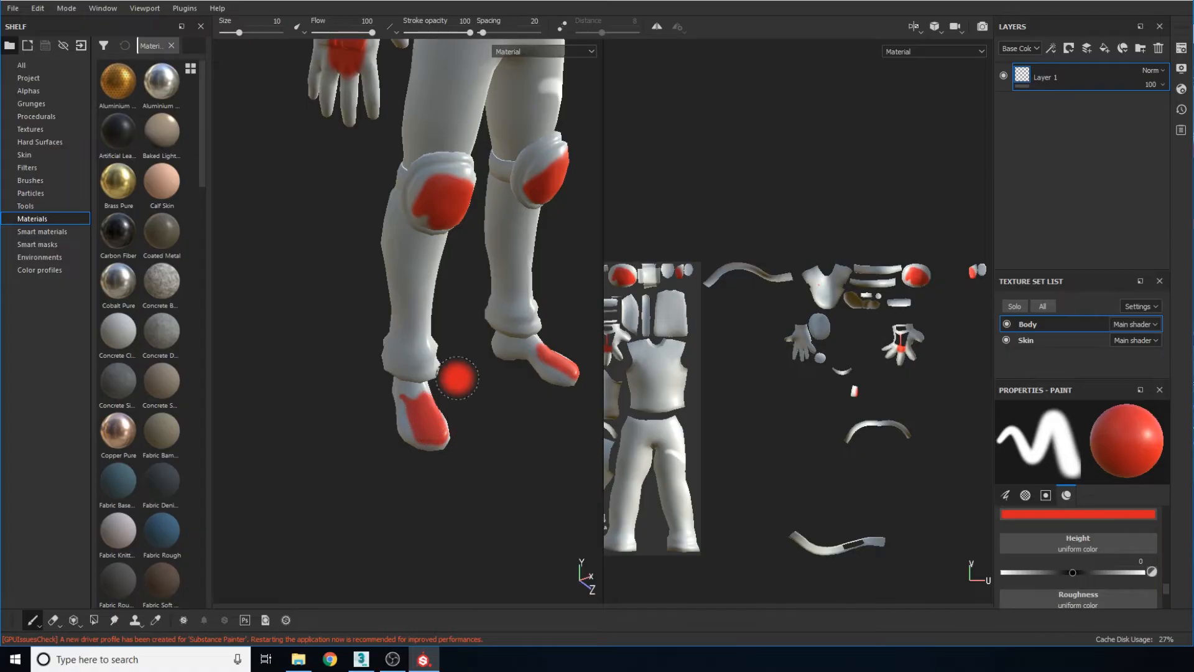
middle_drag(927, 252, 870, 353)
alt+middle_drag(835, 263, 908, 120)
Paint a red stroke on the backpack's shoulder strap and check the marks across the Body UV layout
alt+middle_drag(500, 168, 453, 303)
mouse_move(452, 303)
alt+mouse_down()
mouse_move(362, 294)
mouse_move(373, 277)
alt+mouse_up()
mouse_move(396, 382)
alt+mouse_down()
mouse_move(459, 349)
mouse_move(426, 318)
alt+mouse_up()
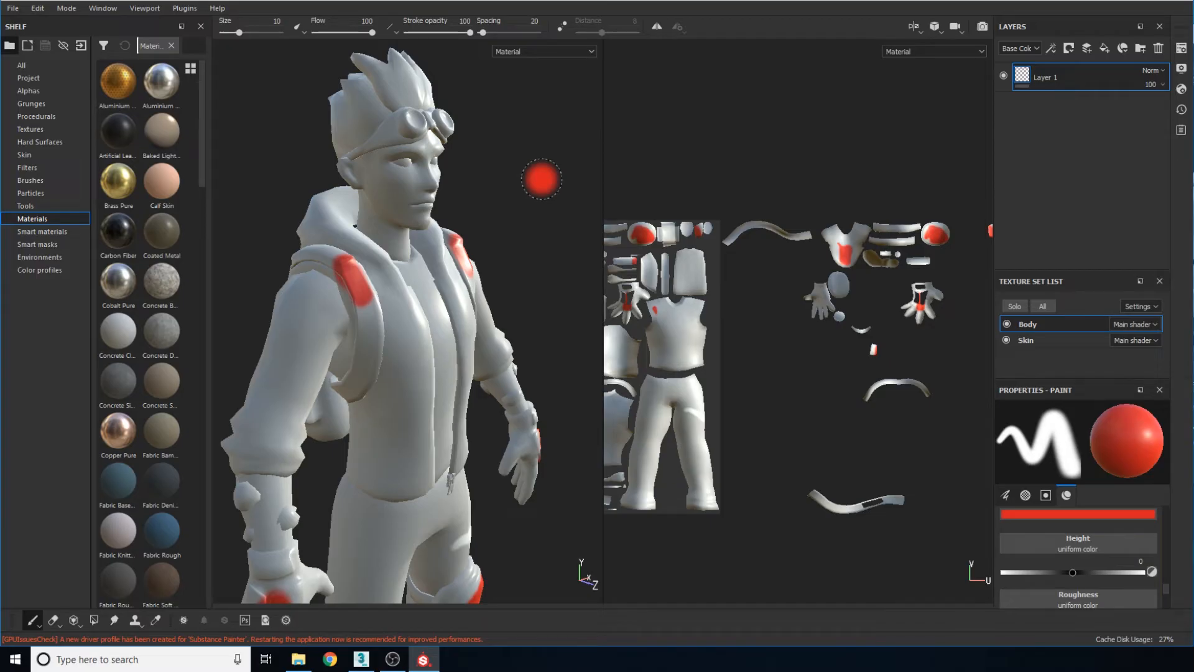
alt+middle_drag(796, 269, 967, 237)
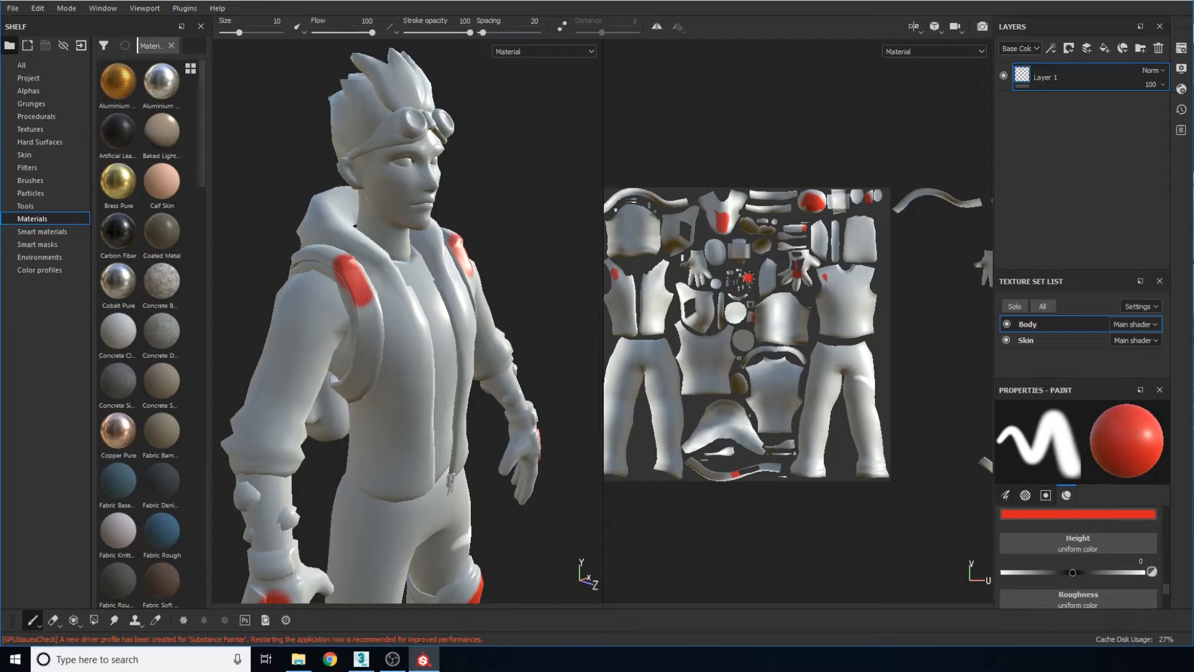
alt+middle_drag(749, 278, 764, 284)
alt+right_drag(741, 235, 761, 157)
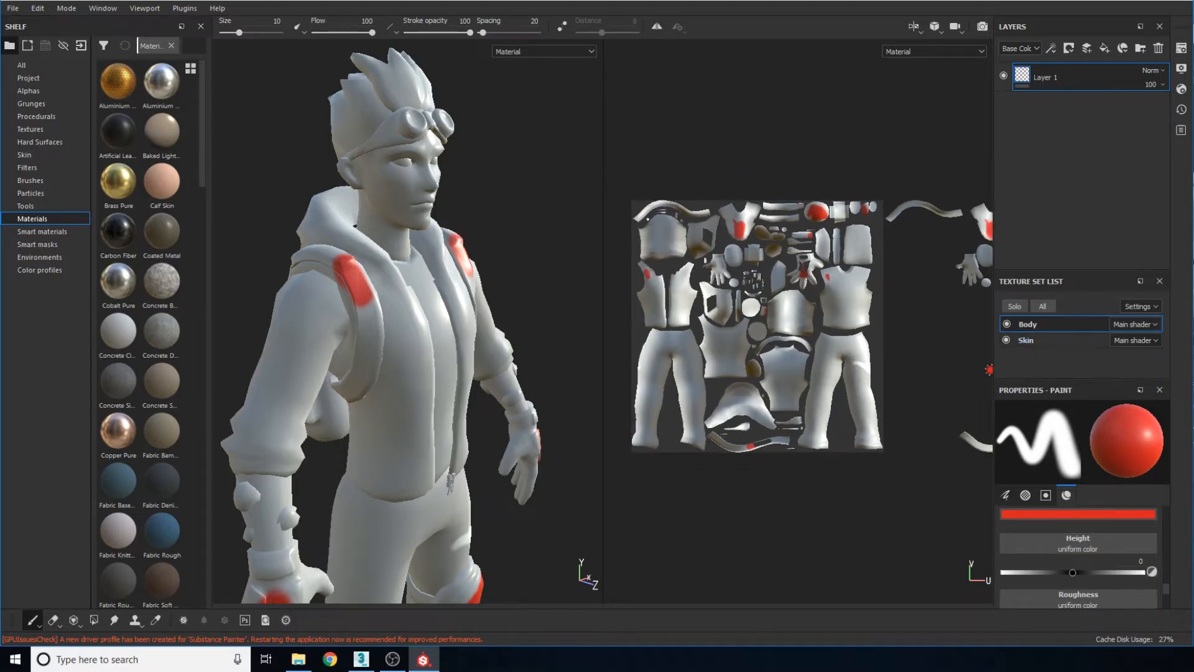
Activate the Skin texture set and examine its UV shells inside and outside the main tile
click(1043, 341)
scroll(692, 292, up, 3)
alt+middle_drag(790, 276, 837, 224)
alt+middle_drag(443, 286, 464, 246)
alt+drag(452, 340, 390, 336)
scroll(684, 342, up, 2)
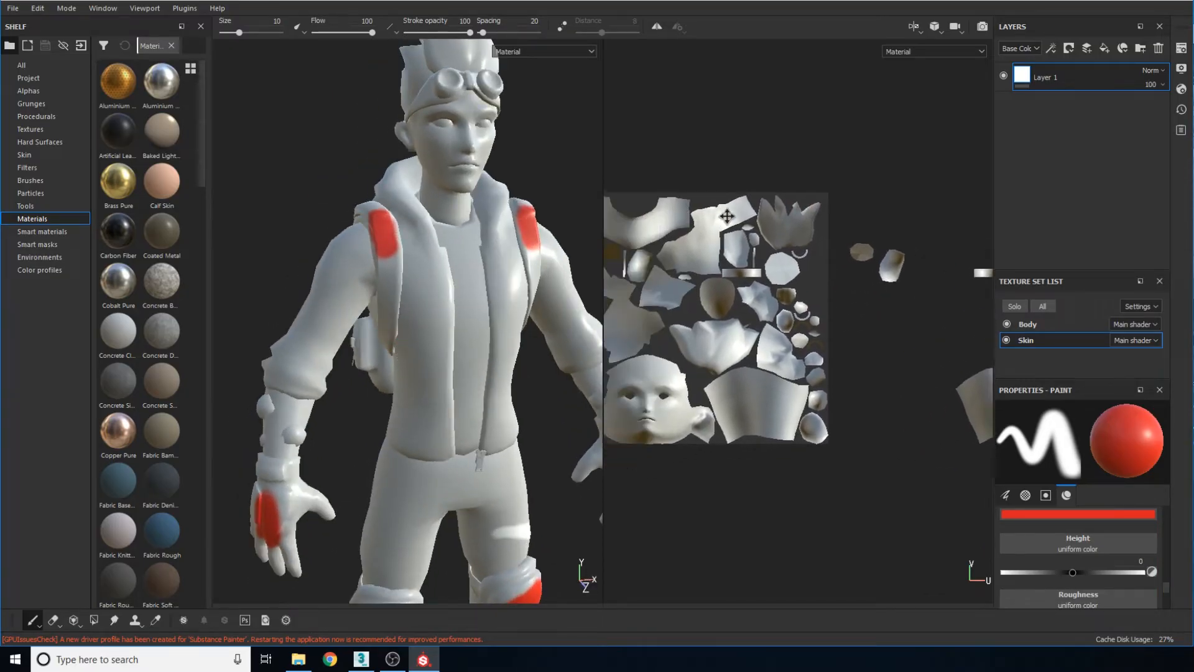
alt+middle_drag(603, 449, 648, 435)
scroll(738, 325, down, 2)
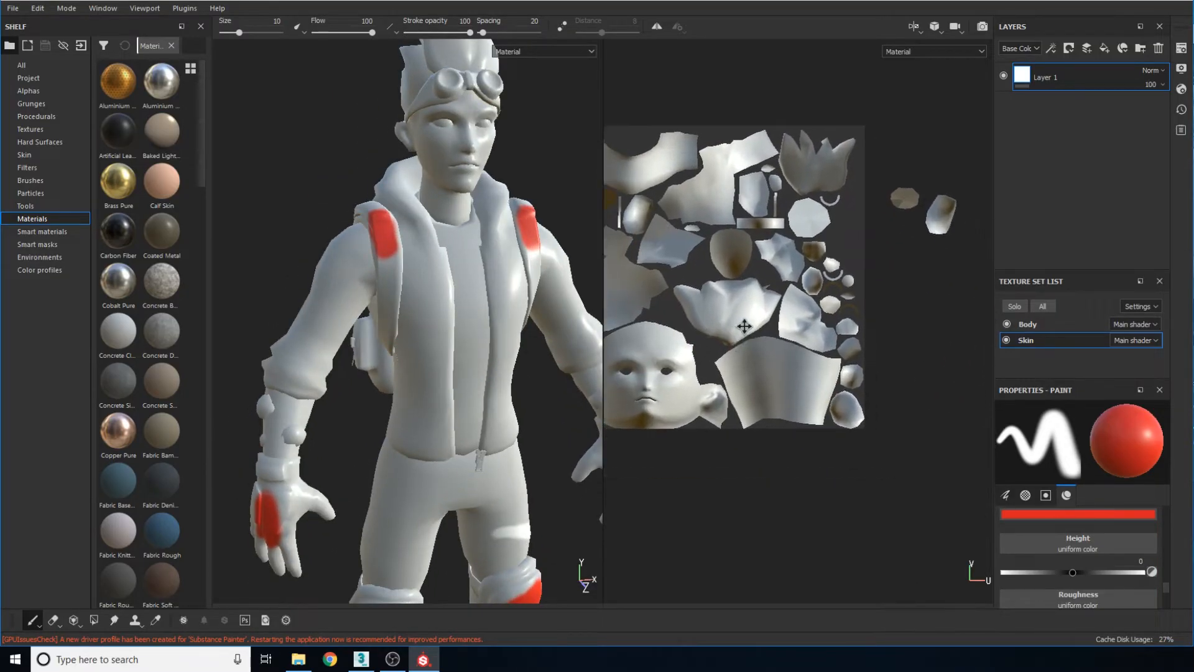
scroll(777, 235, down, 1)
alt+right_drag(777, 235, 864, 199)
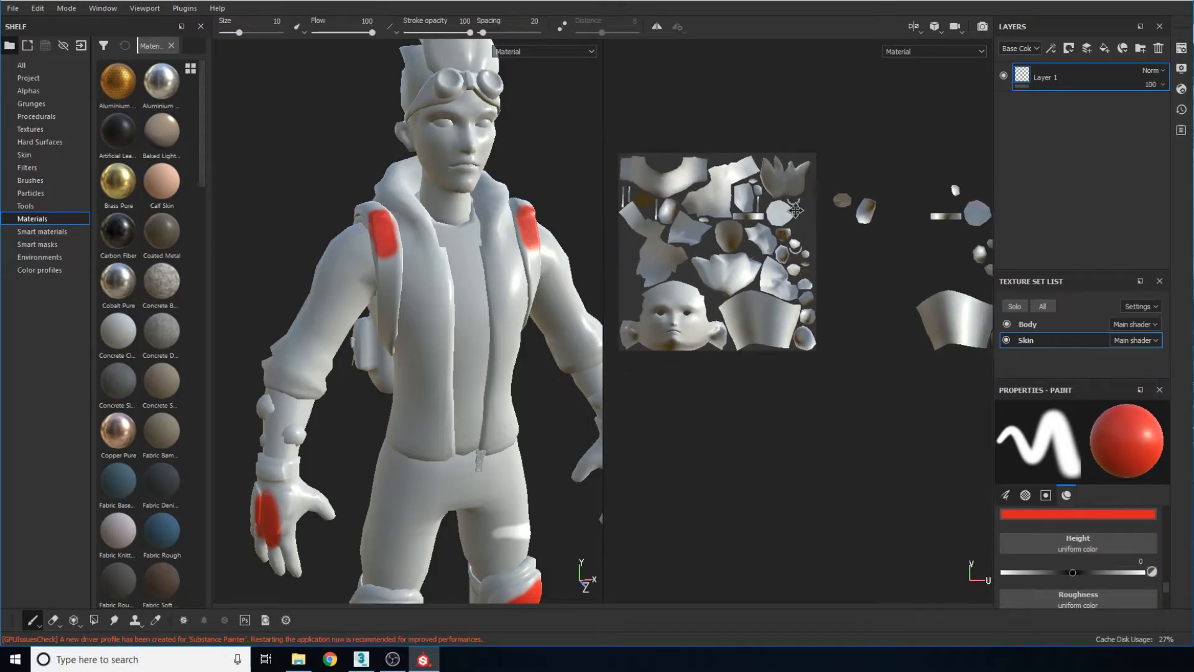
alt+middle_drag(865, 199, 782, 264)
alt+middle_drag(693, 310, 800, 264)
Paint a red spot on the character's right forearm and check the forearm shells in the Skin UV layout
alt+drag(439, 353, 346, 311)
drag(320, 387, 324, 392)
alt+drag(487, 258, 501, 304)
alt+middle_drag(853, 301, 782, 304)
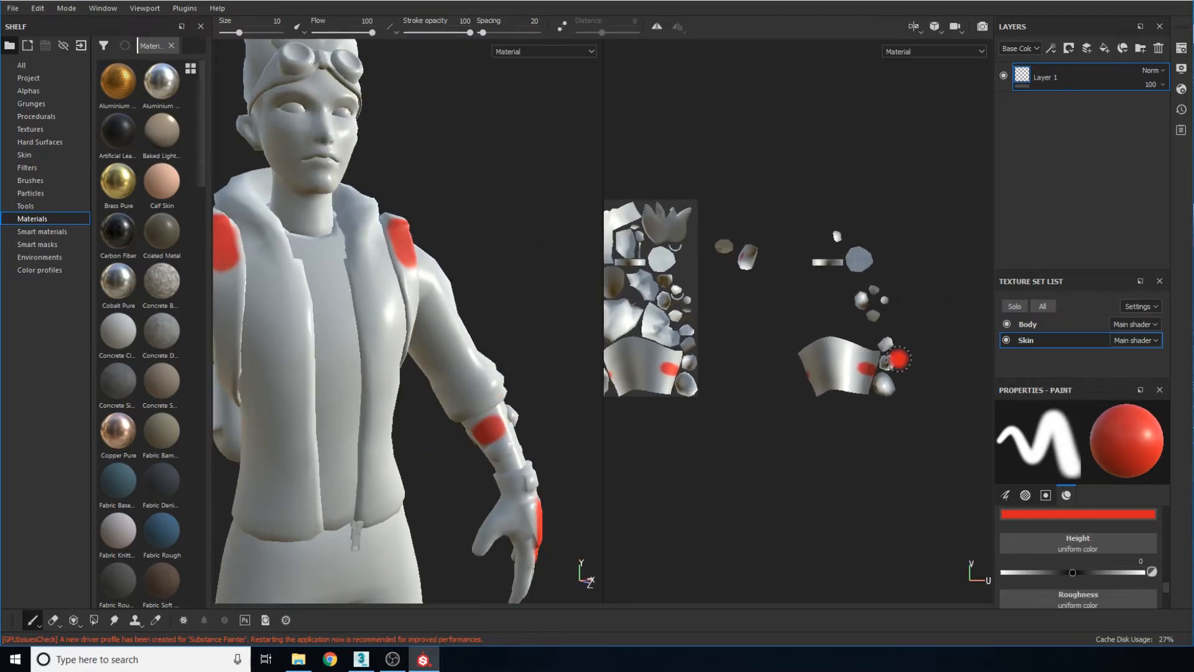
Inspect the painted character from several angles and compare the forearm marks with the Skin UV shells
alt+drag(392, 281, 448, 269)
scroll(416, 274, down, 5)
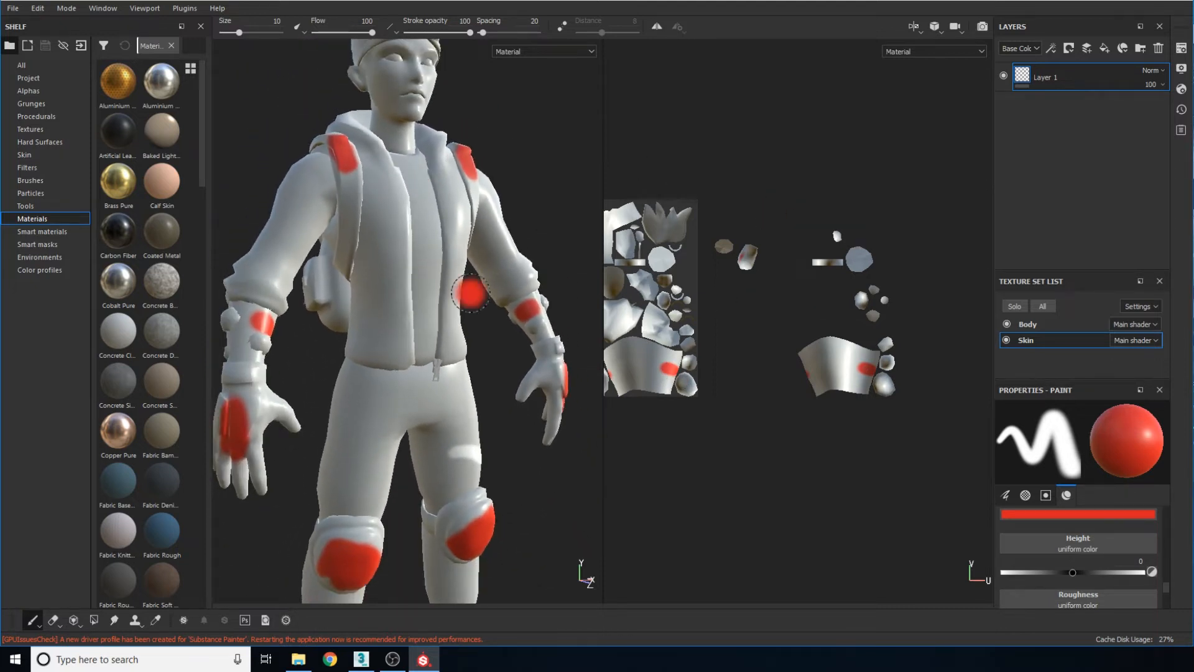
mouse_move(424, 216)
alt+mouse_down()
mouse_move(453, 341)
mouse_move(262, 318)
mouse_move(398, 310)
mouse_move(532, 274)
mouse_move(428, 305)
alt+mouse_up()
middle_drag(650, 205, 785, 198)
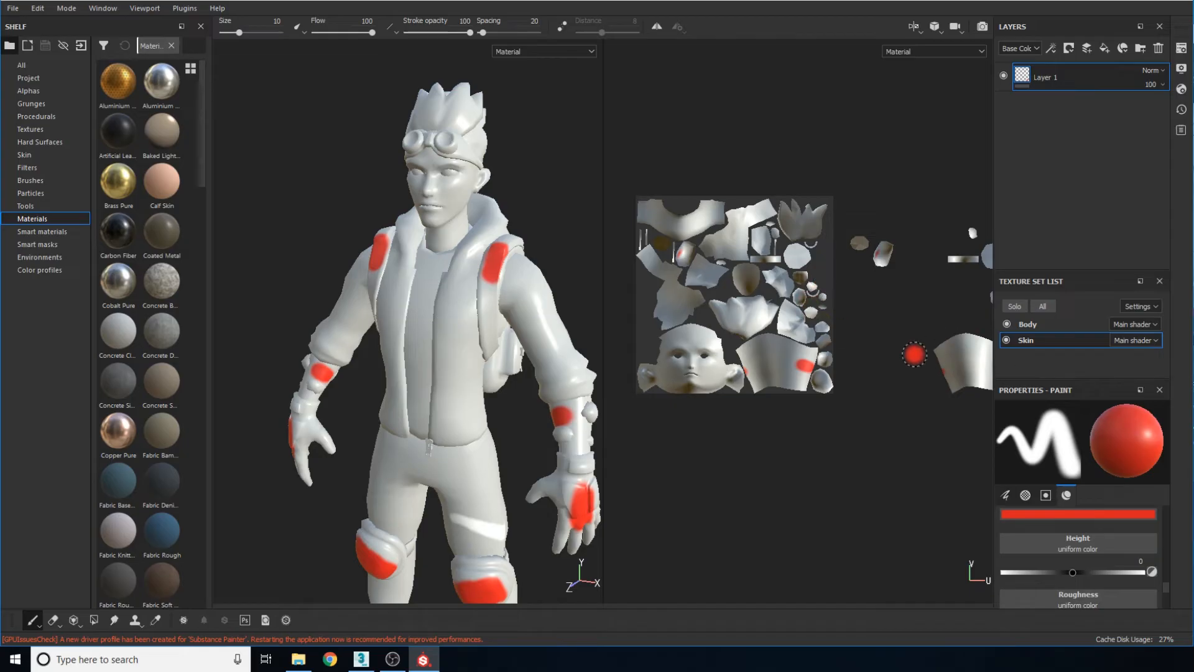
middle_drag(875, 322, 822, 333)
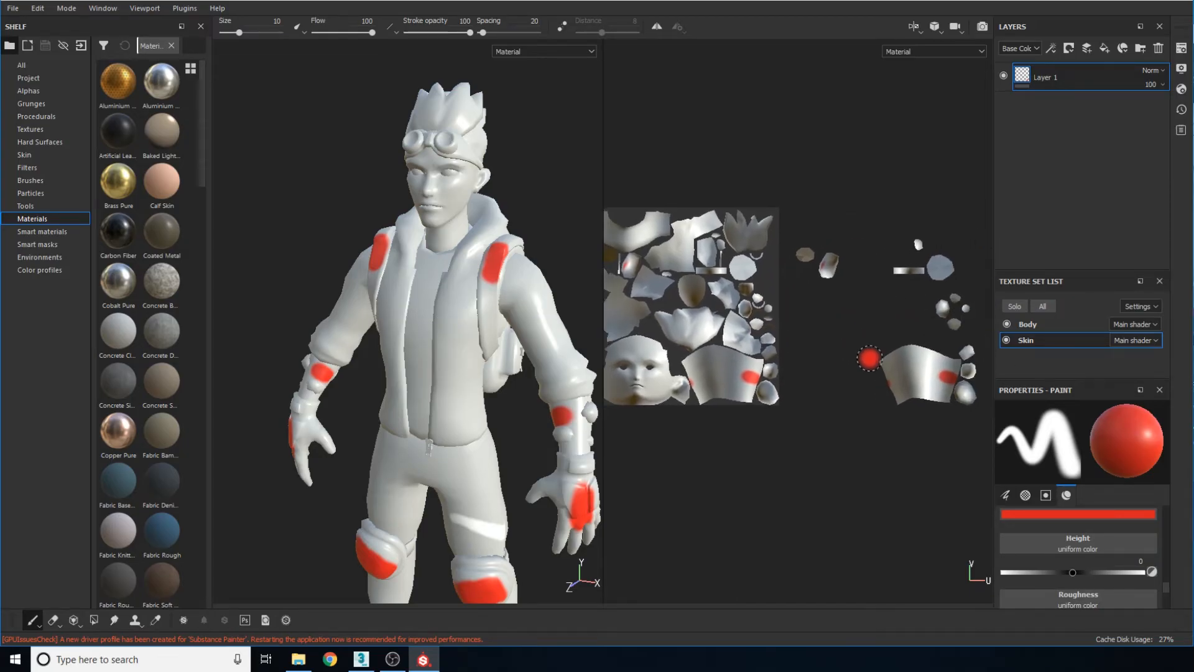
alt+drag(493, 332, 283, 396)
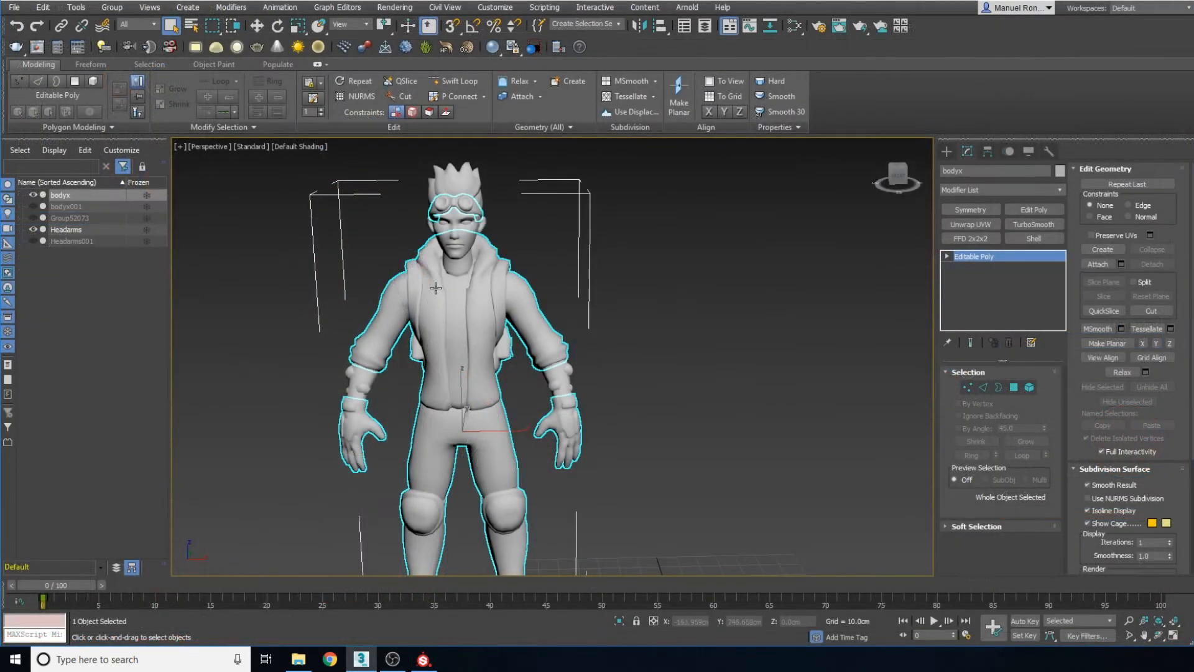
Switch to 3ds Max and isolate the selected bodyx object in the viewport
scroll(560, 304, up, 5)
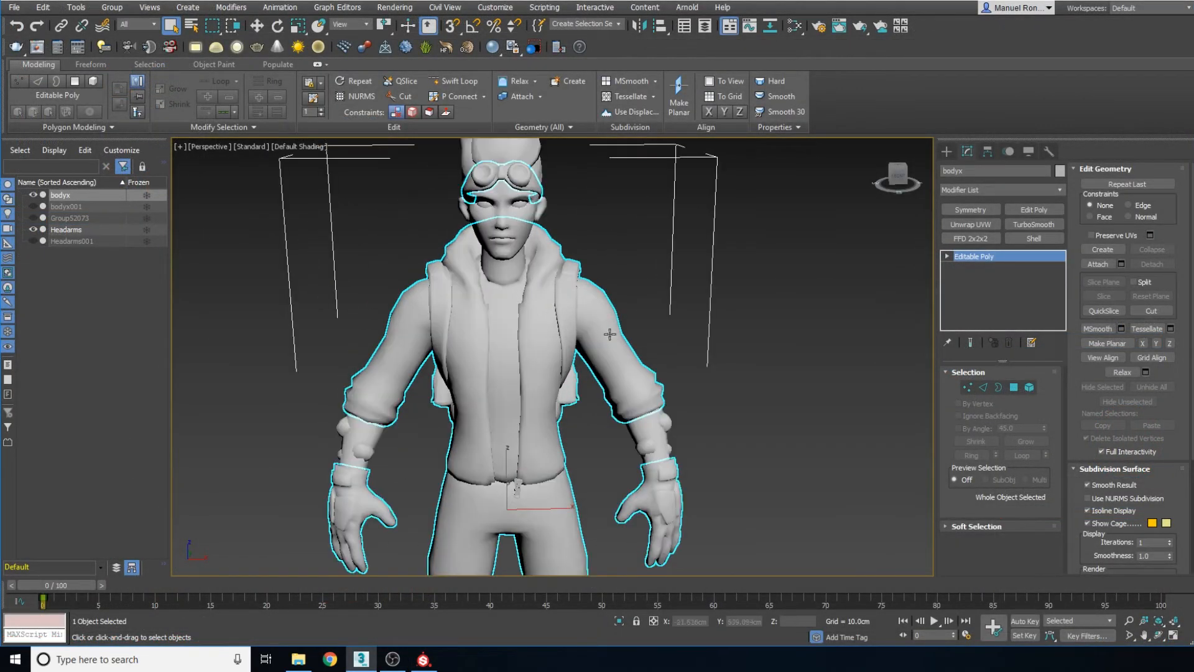
middle_drag(704, 397, 698, 293)
click(618, 621)
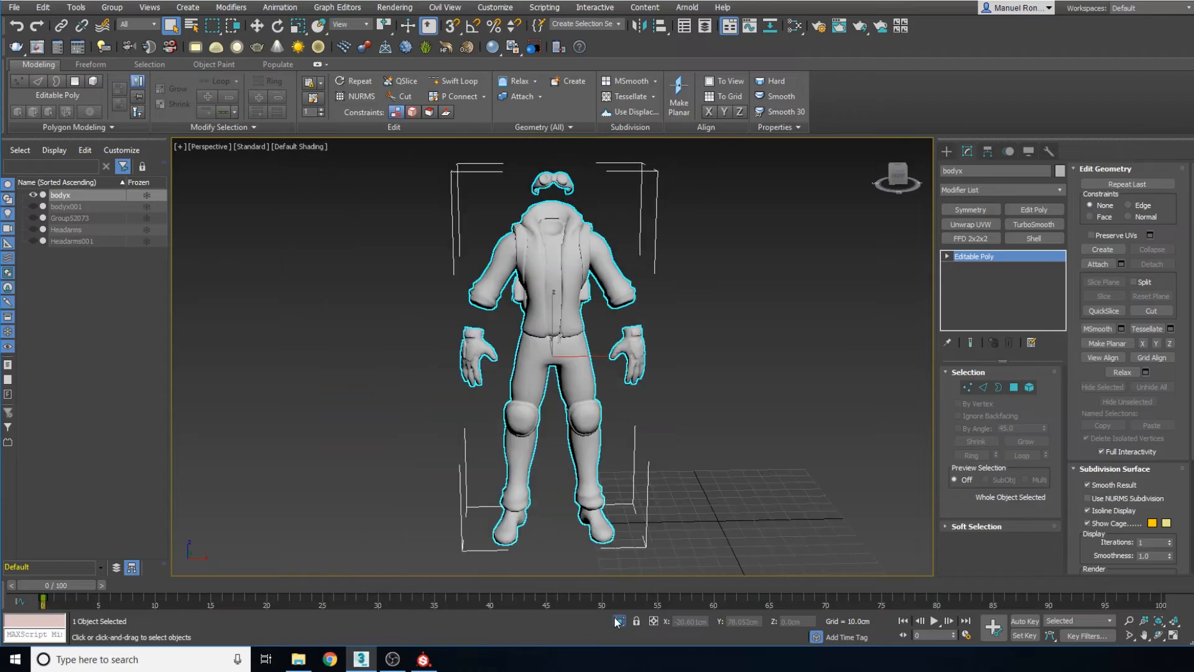
scroll(621, 282, up, 4)
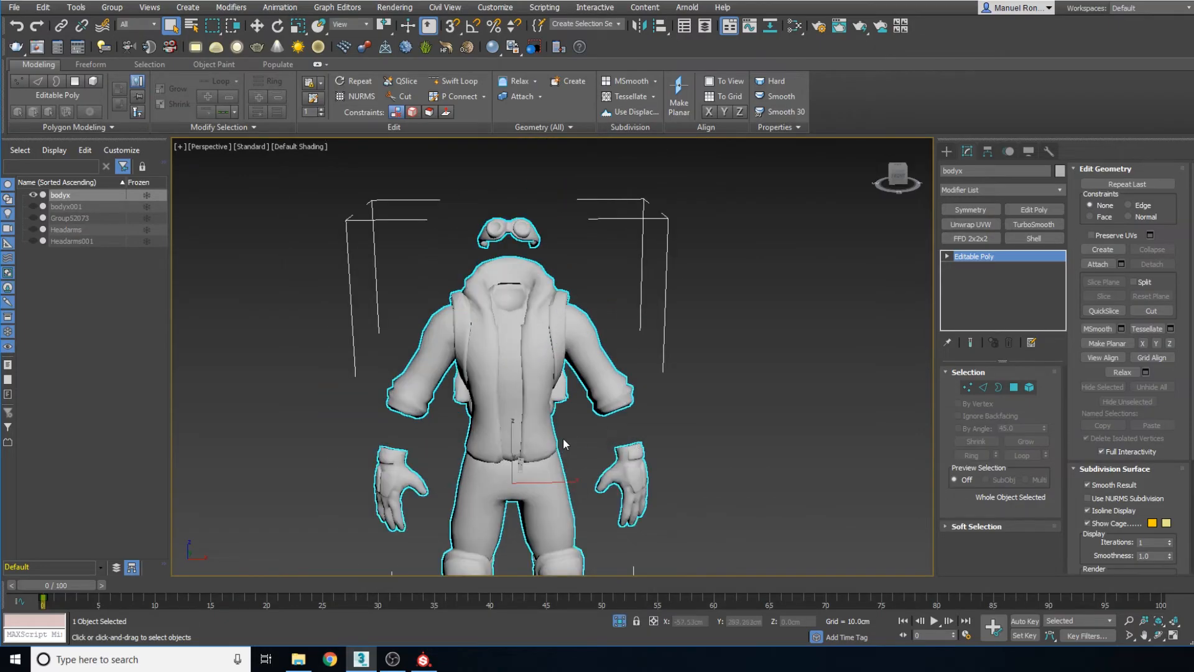
Apply an Unwrap UVW modifier to bodyx and examine its UV shells inside and outside the main tile in the UV editor
middle_drag(563, 444, 545, 343)
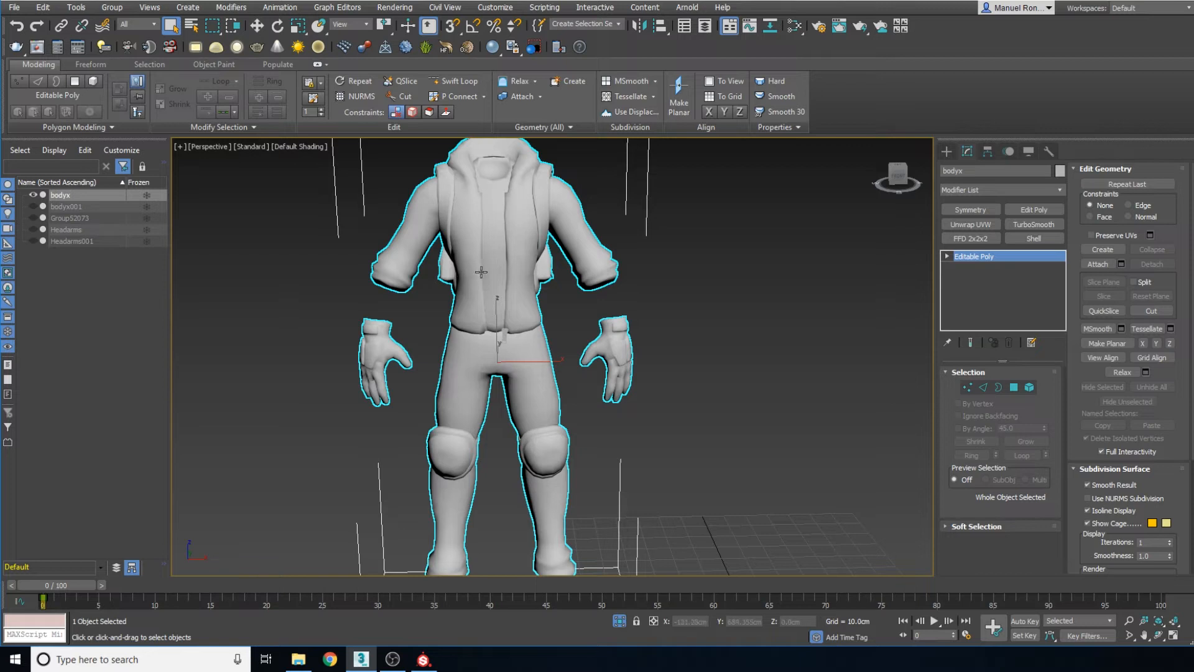
middle_drag(480, 272, 504, 296)
middle_drag(670, 348, 666, 350)
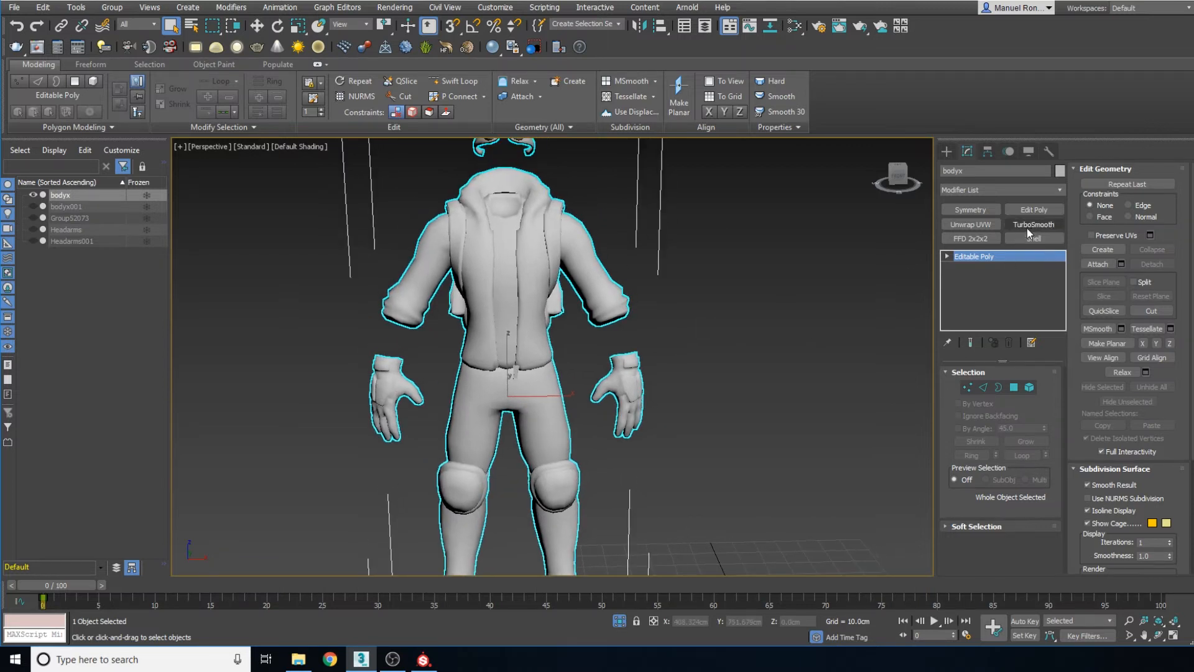
click(959, 227)
drag(1077, 421, 1078, 277)
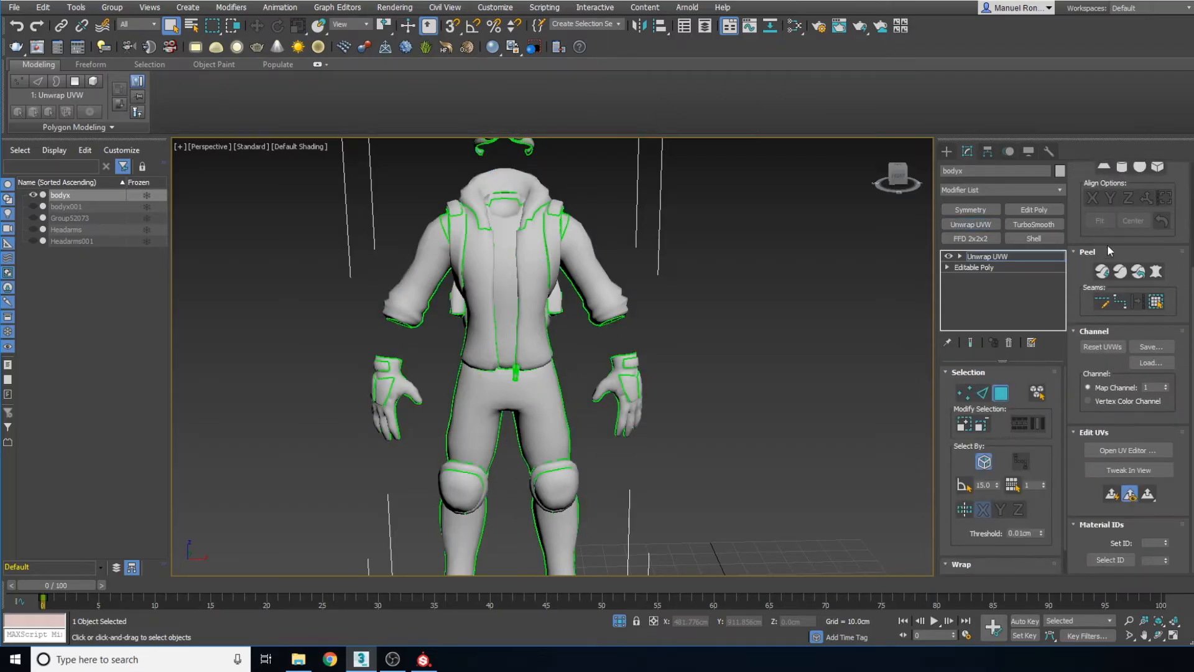
click(1127, 450)
drag(298, 42, 932, 98)
middle_drag(505, 380, 489, 382)
scroll(388, 368, down, 5)
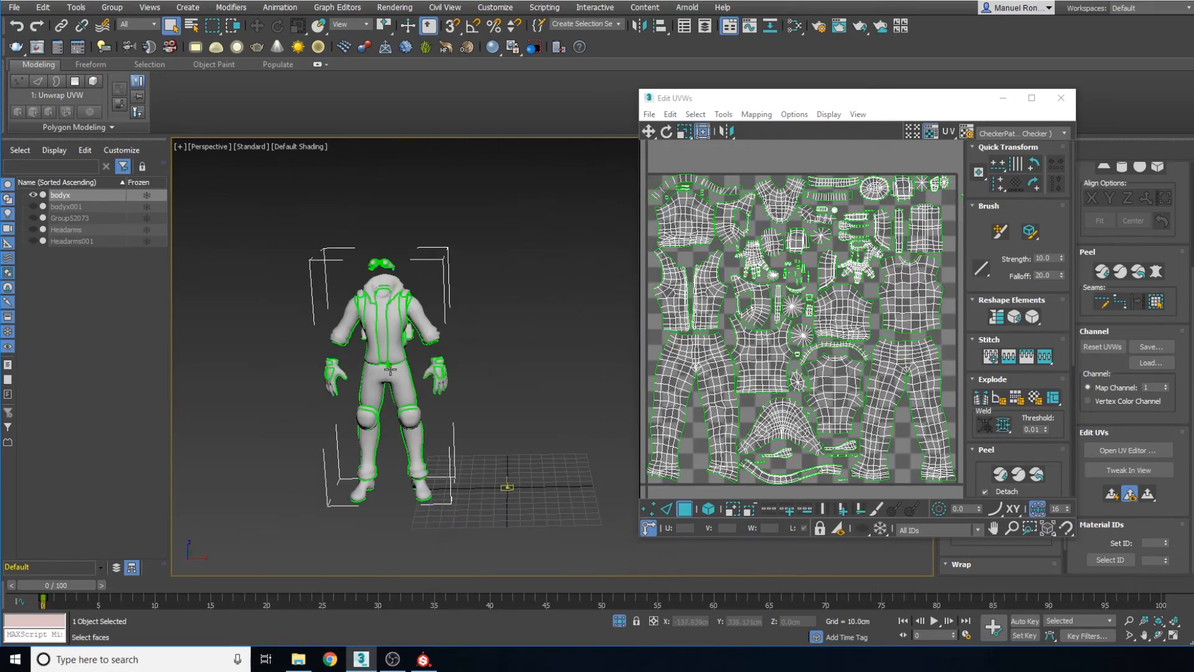
scroll(809, 360, down, 4)
scroll(871, 296, up, 4)
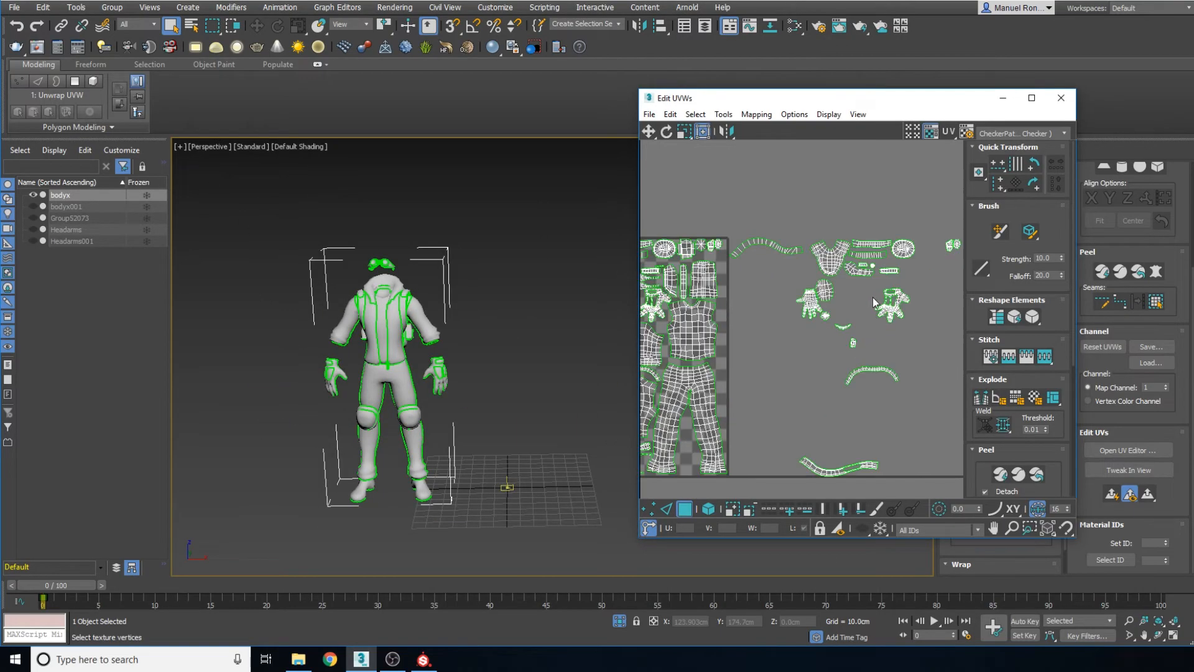
scroll(424, 367, up, 6)
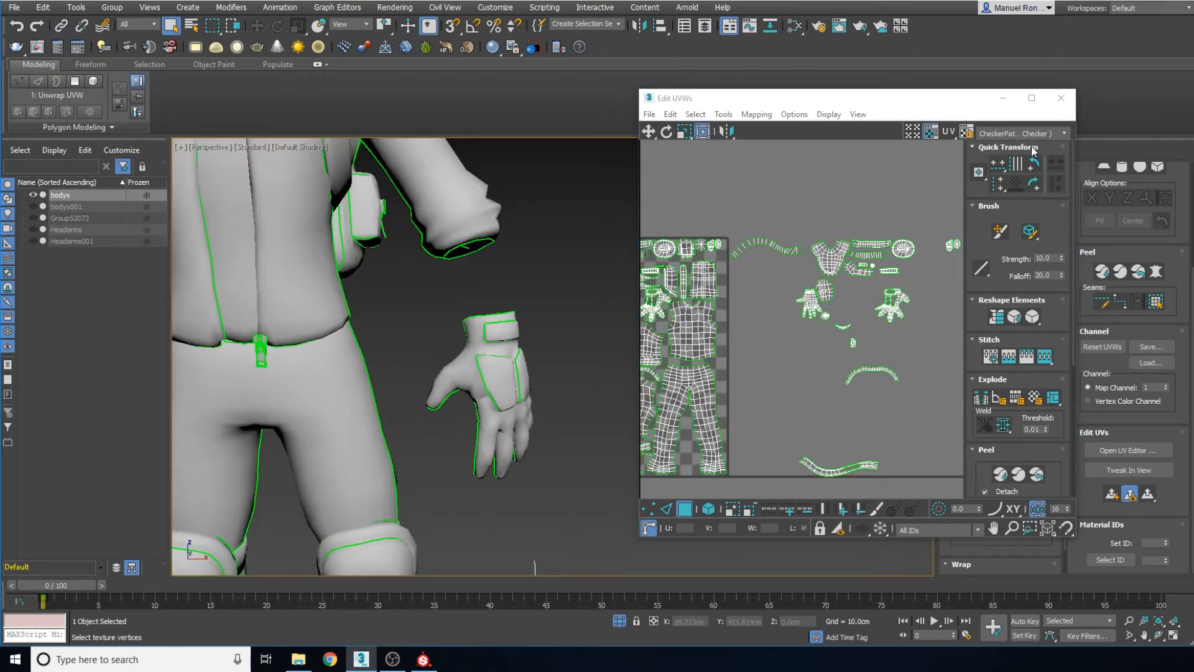
Close the UV editor and convert bodyx back to an Editable Poly
click(1061, 98)
scroll(315, 405, down, 5)
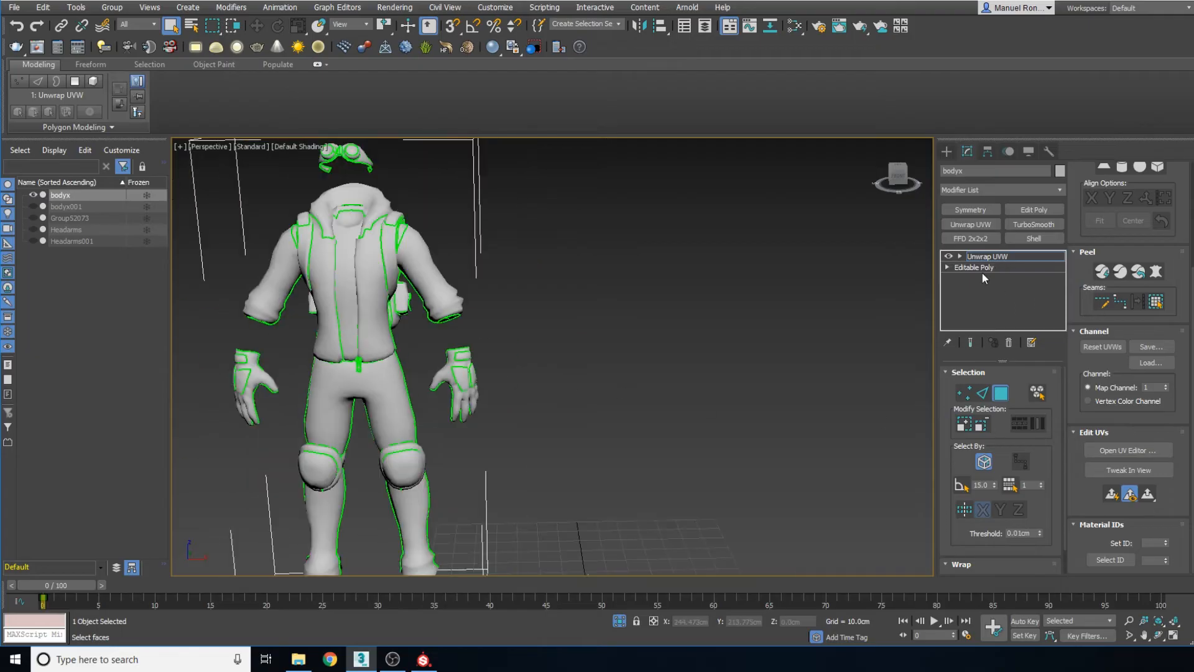
middle_drag(696, 417, 736, 423)
right_click(749, 346)
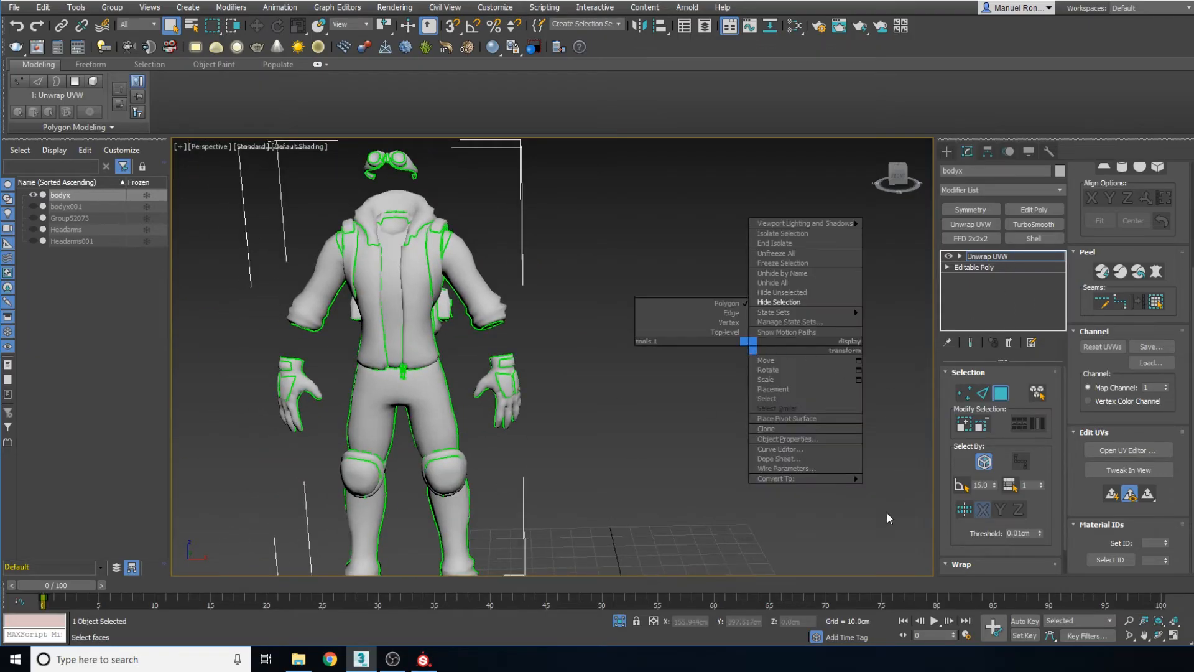
click(886, 488)
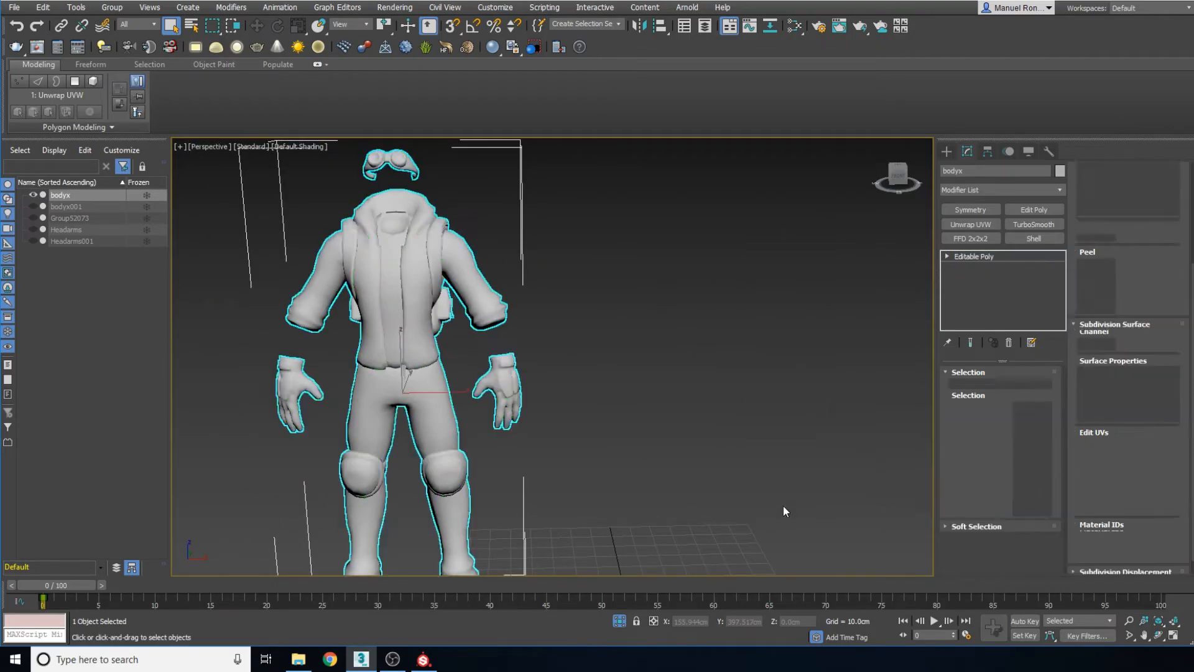
Delete the glove element on the character's left hand from bodyx
scroll(669, 418, up, 3)
scroll(568, 360, down, 4)
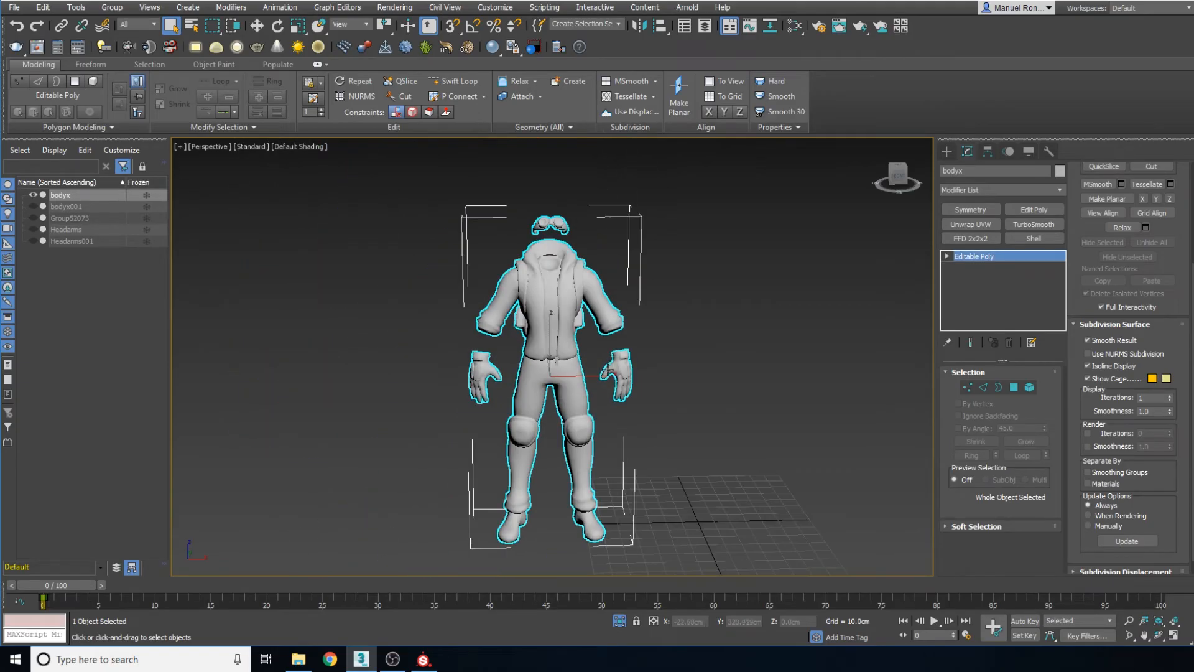
scroll(648, 371, up, 2)
click(1021, 388)
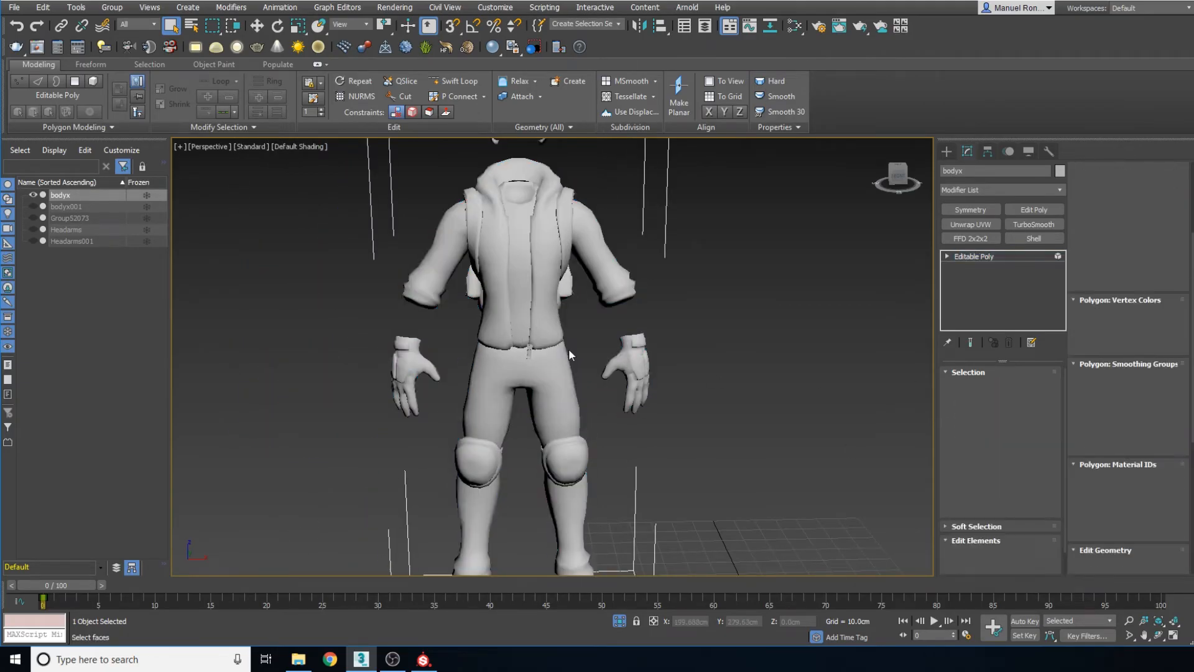
drag(616, 398, 680, 482)
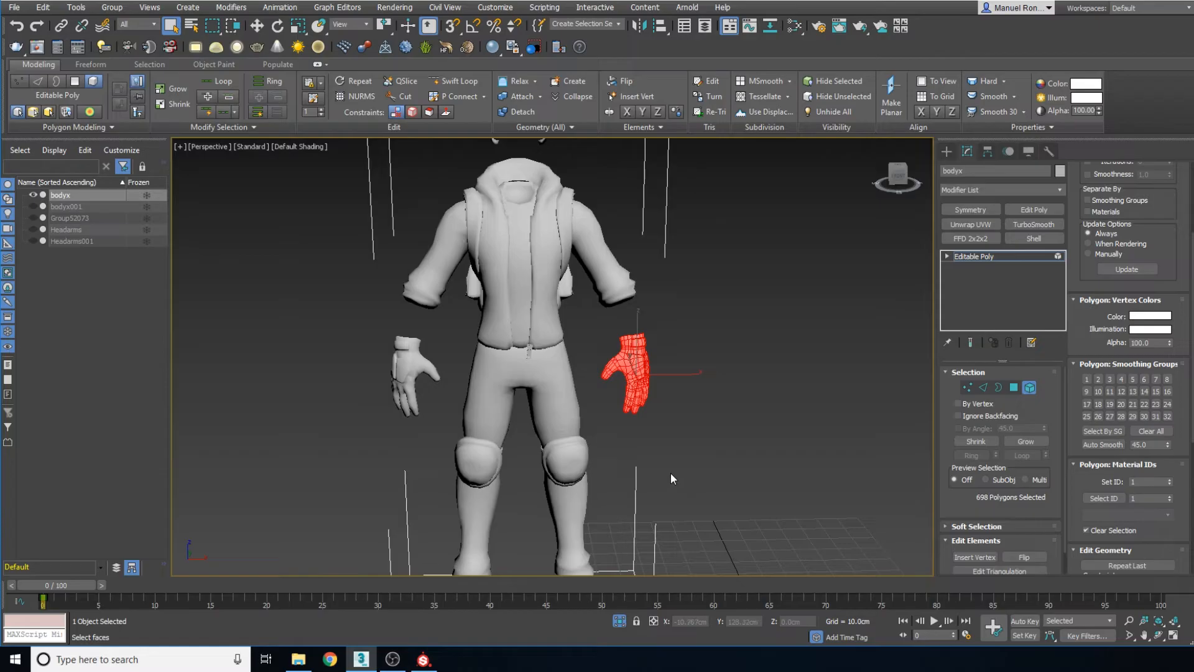
key(Delete)
Delete the knee pad and its strap from the character's left leg
scroll(666, 473, down, 5)
scroll(560, 379, up, 5)
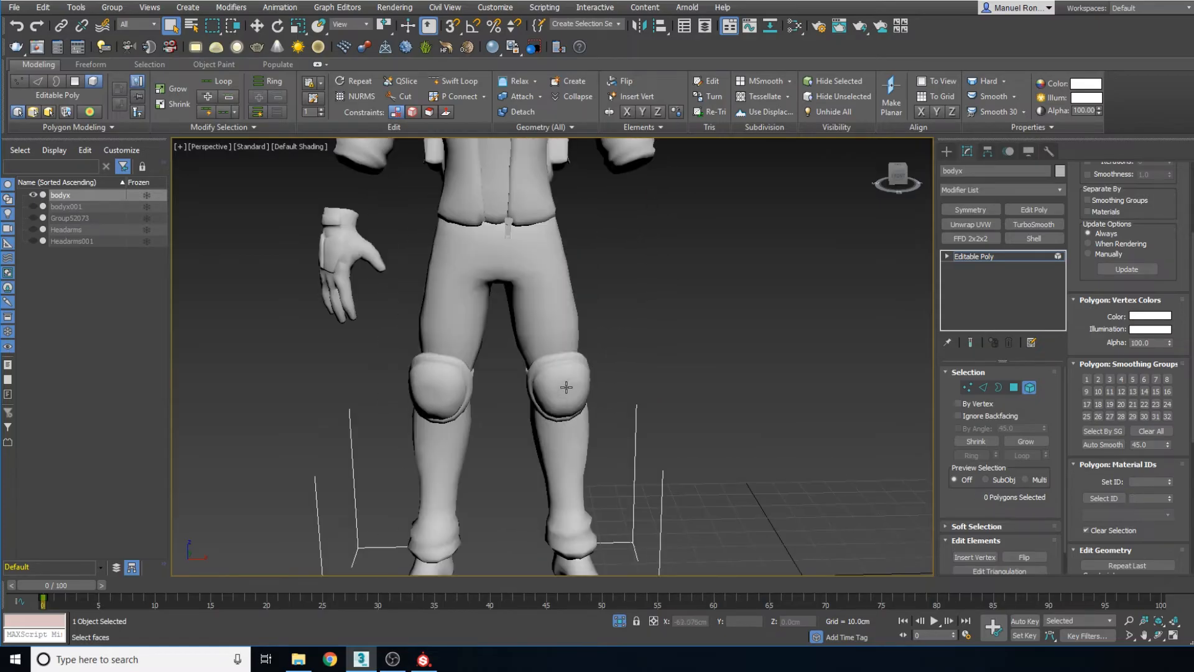
click(569, 384)
alt+middle_drag(505, 442, 569, 439)
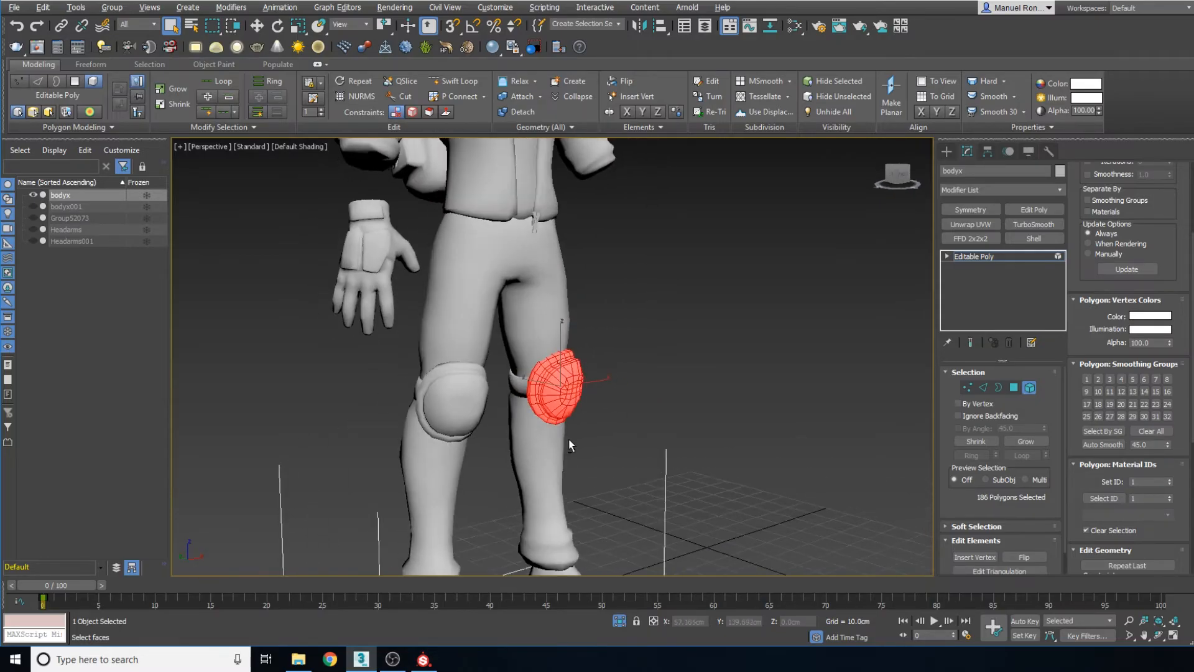
scroll(540, 382, up, 4)
ctrl+click(515, 386)
scroll(545, 386, down, 6)
key(Delete)
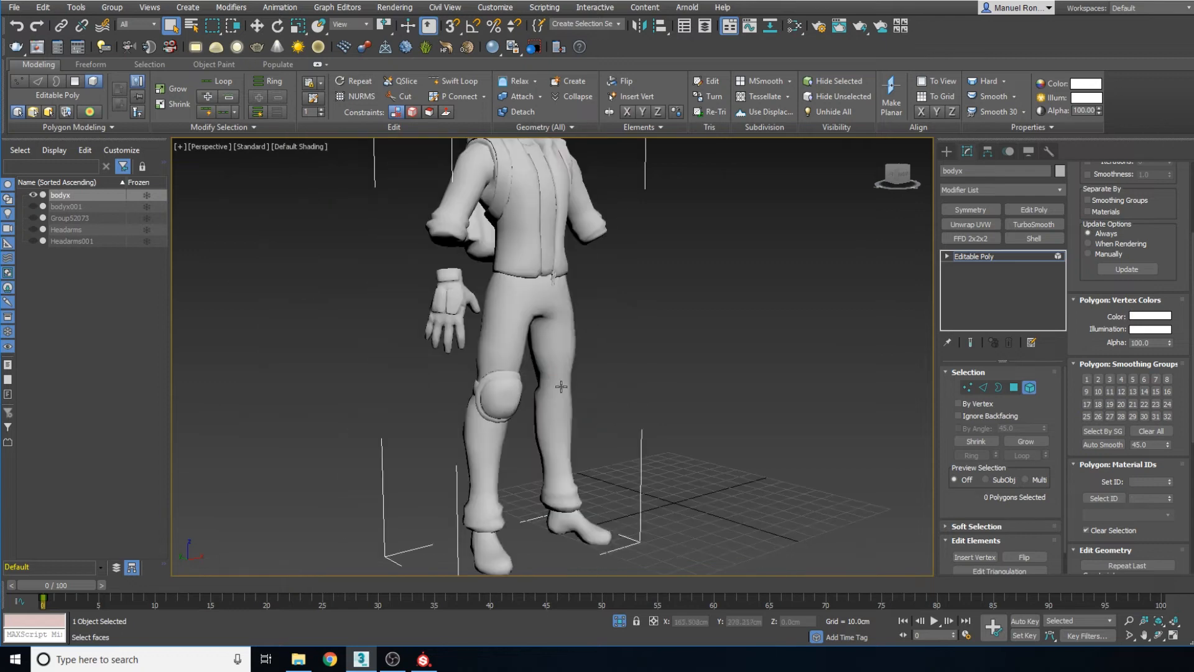
Delete the shoulder strap element on the character's left side
scroll(557, 375, down, 6)
alt+middle_drag(559, 363, 535, 386)
scroll(549, 334, up, 4)
click(574, 281)
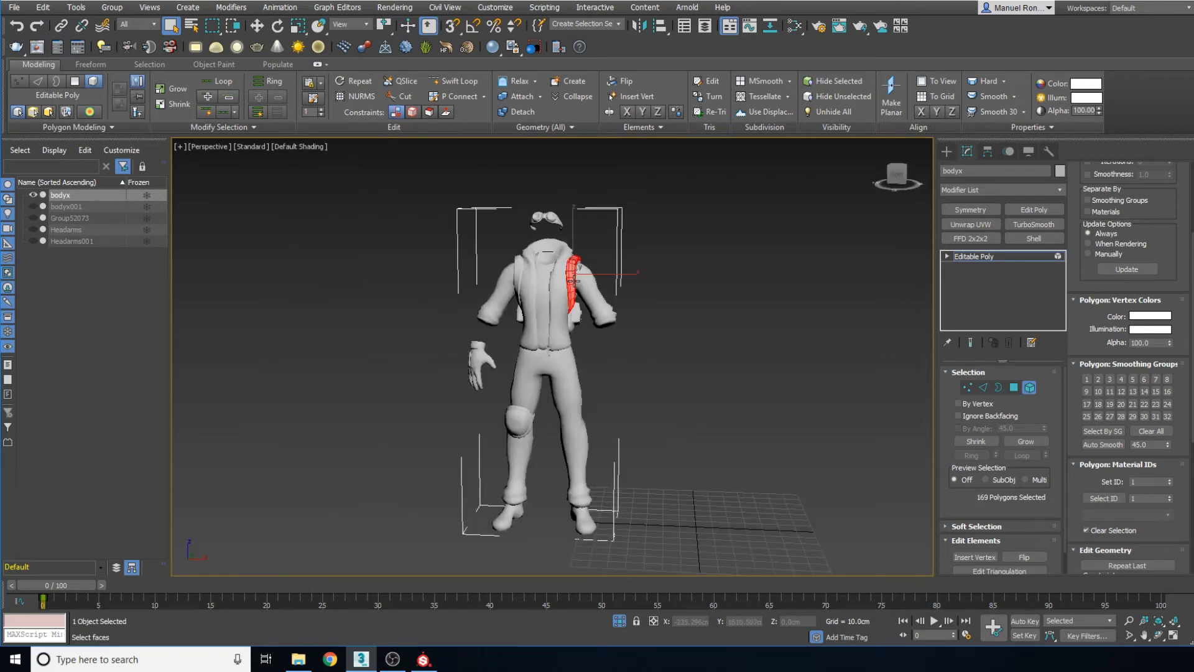
key(Delete)
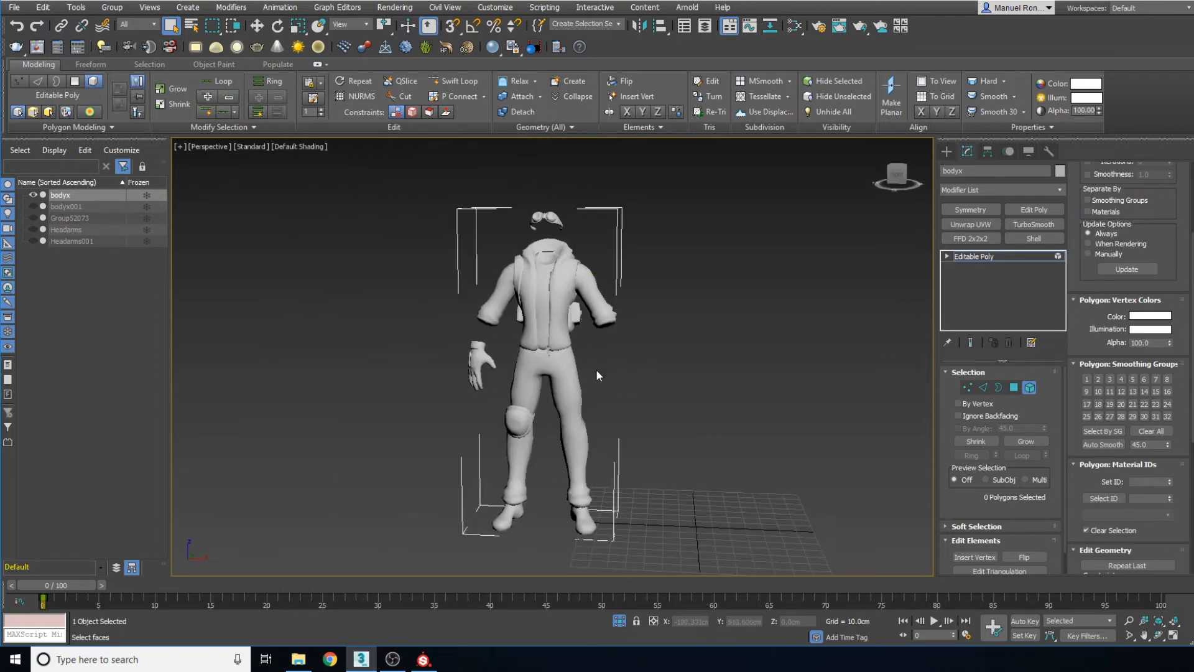
Delete the shoe element on the character's left foot
middle_drag(601, 484, 580, 453)
click(563, 491)
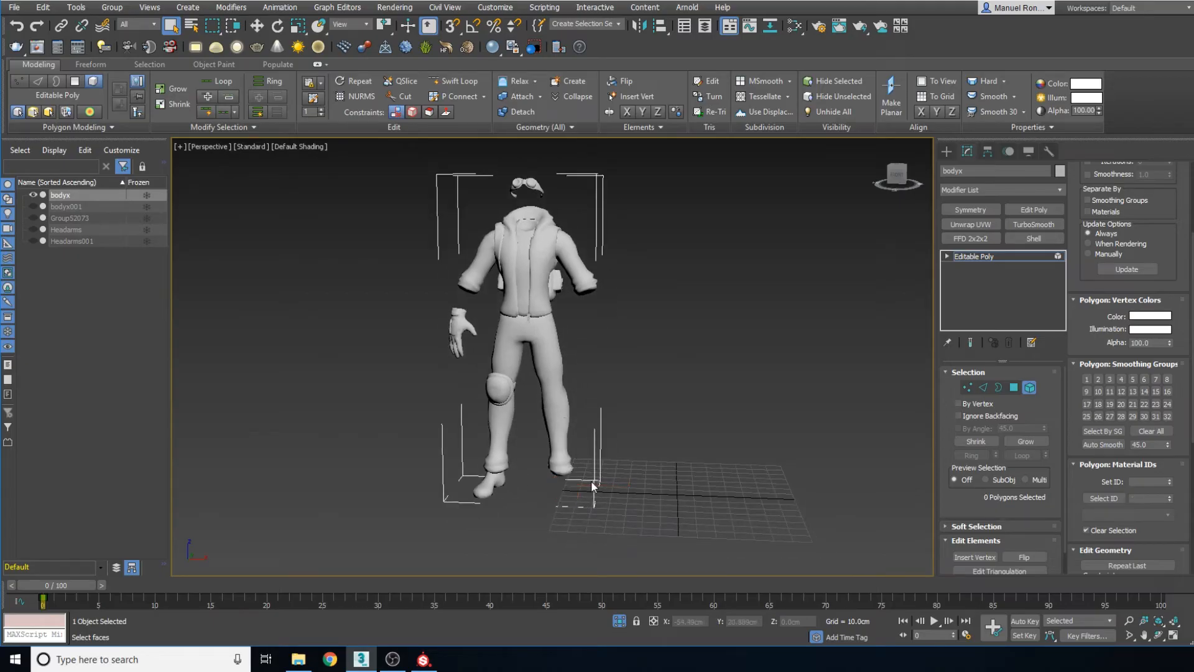
middle_drag(503, 320, 511, 373)
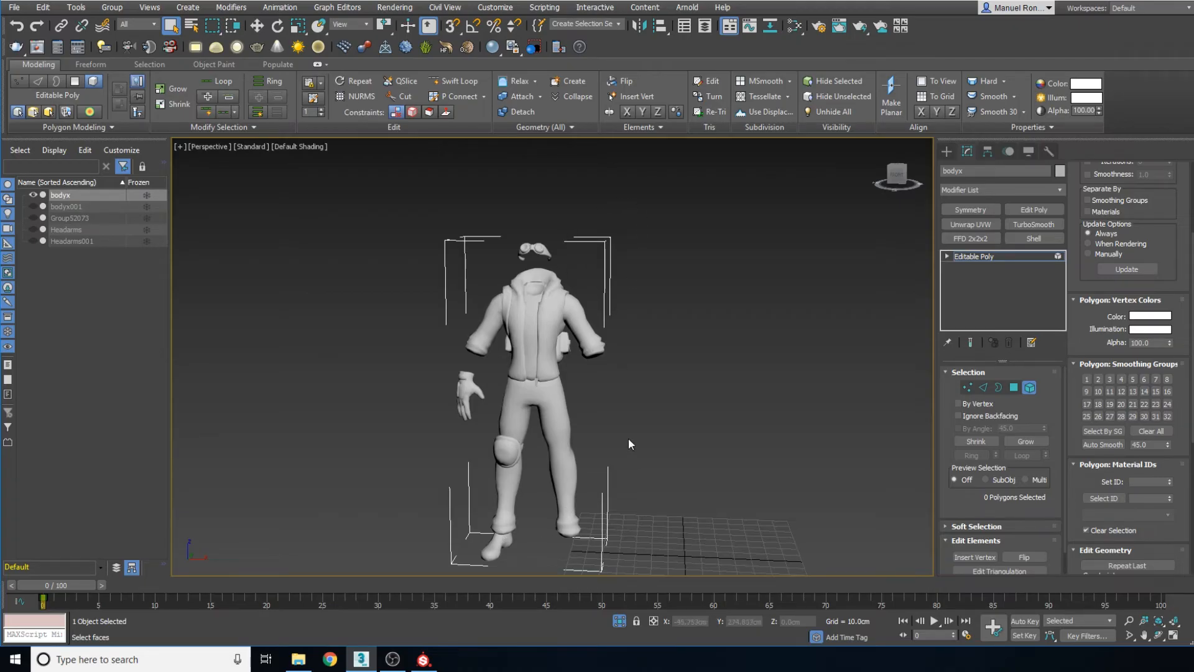
Select the glove, knee pad, knee strap and shoe elements on the character's right side together
click(463, 390)
scroll(485, 446, up, 5)
ctrl+click(529, 448)
alt+middle_drag(465, 464, 542, 458)
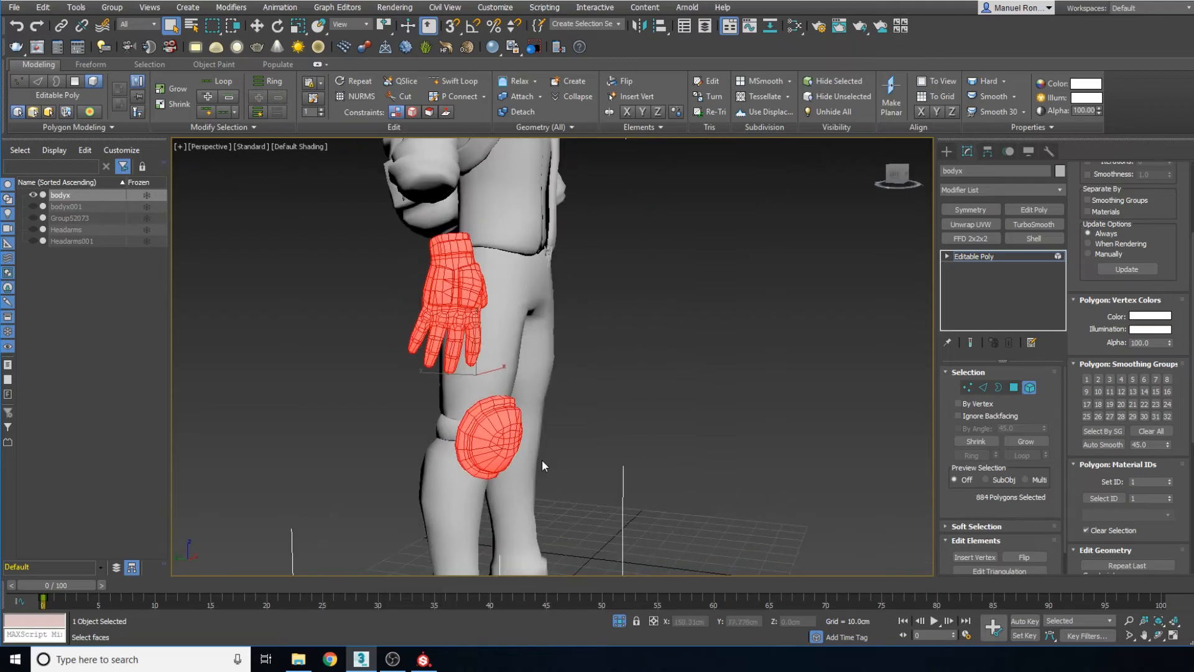
ctrl+click(454, 428)
scroll(513, 456, down, 6)
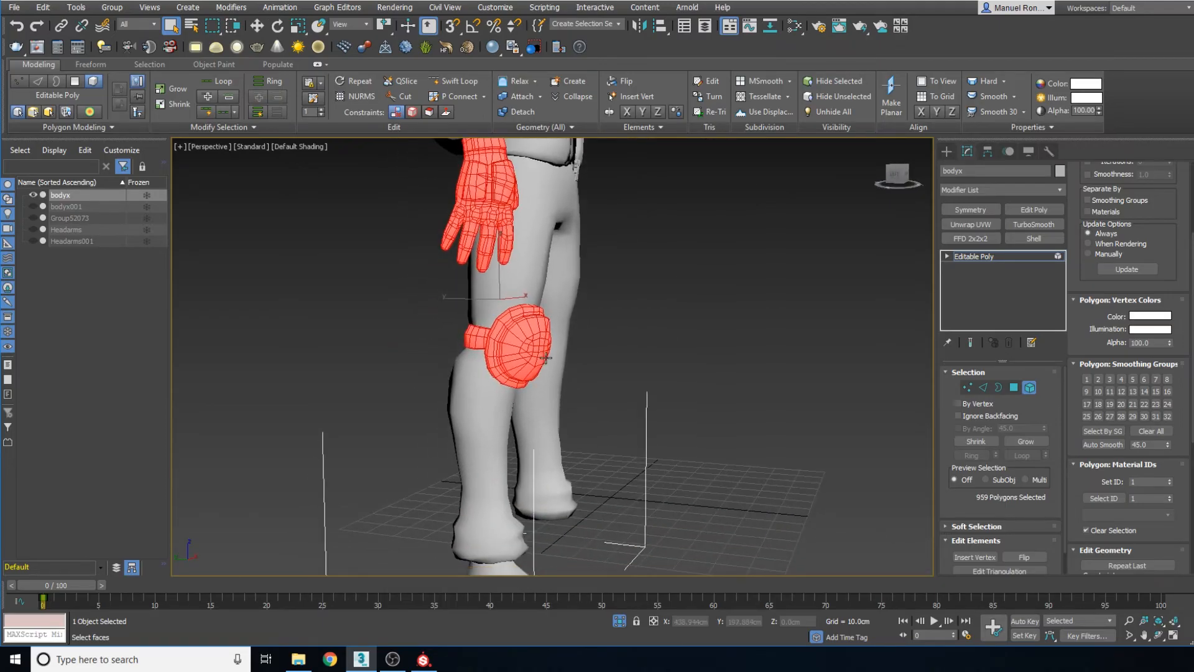
scroll(551, 425, up, 5)
ctrl+click(551, 426)
scroll(551, 426, down, 6)
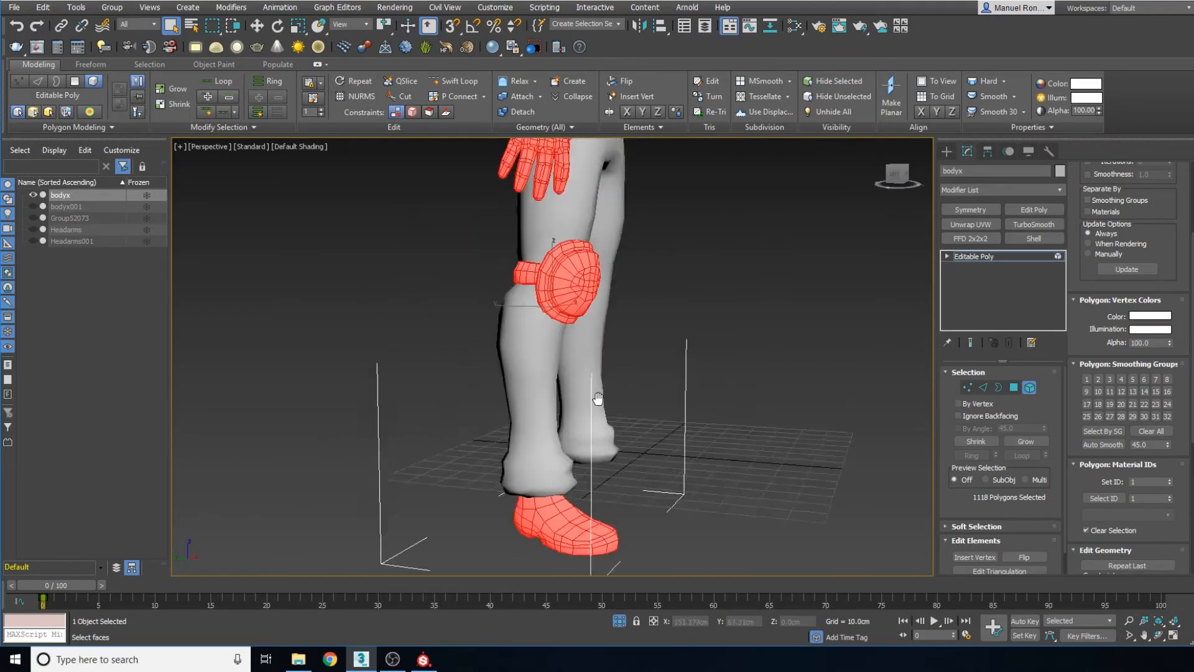
Add the right shoulder strap to the element selection and detach all selected elements as a separate object
alt+middle_drag(613, 392, 592, 251)
scroll(591, 251, up, 5)
ctrl+click(593, 295)
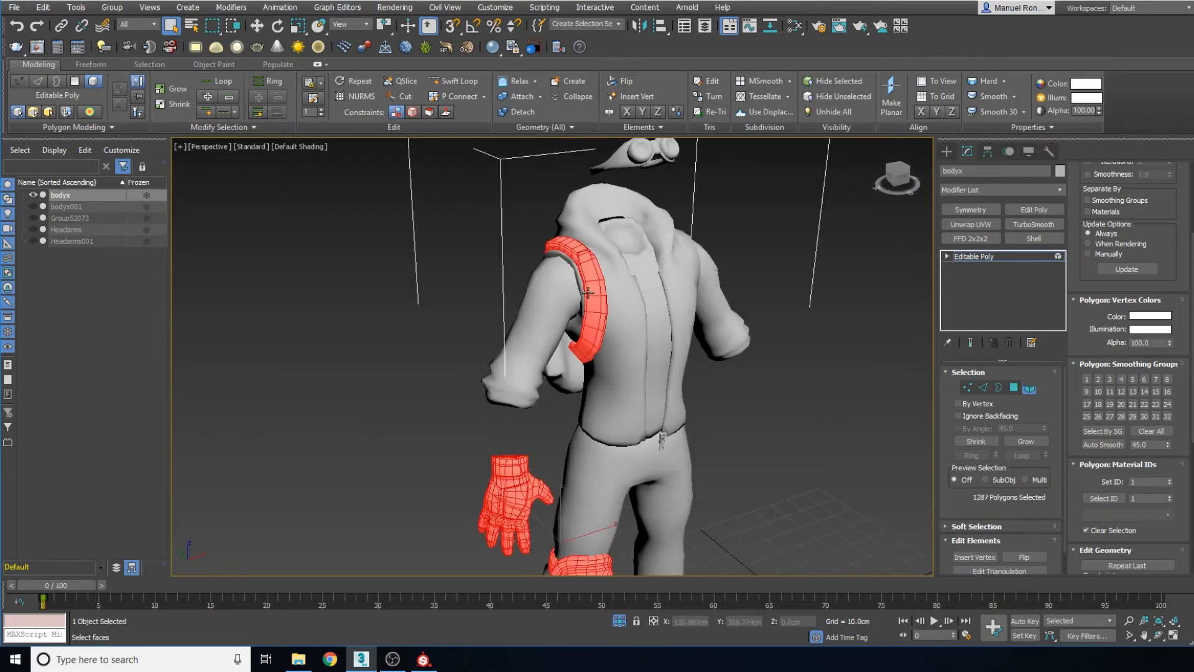
scroll(591, 294, down, 5)
alt+middle_drag(660, 435, 620, 395)
scroll(621, 395, up, 3)
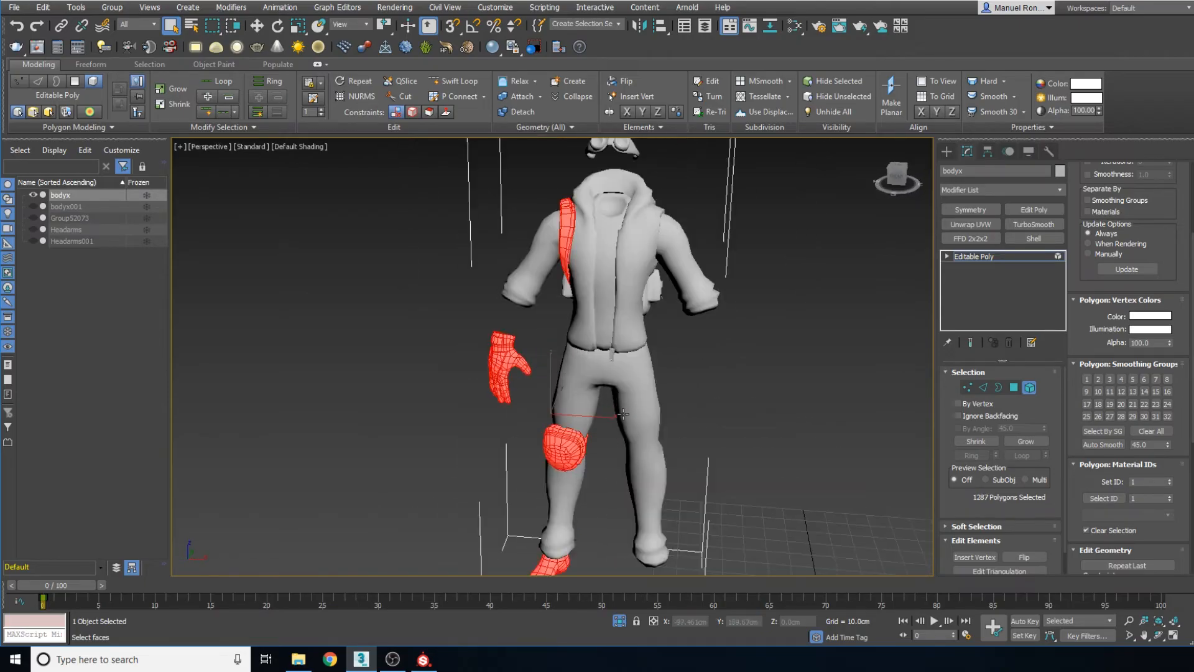
alt+middle_drag(592, 330, 535, 298)
scroll(551, 340, down, 3)
click(518, 112)
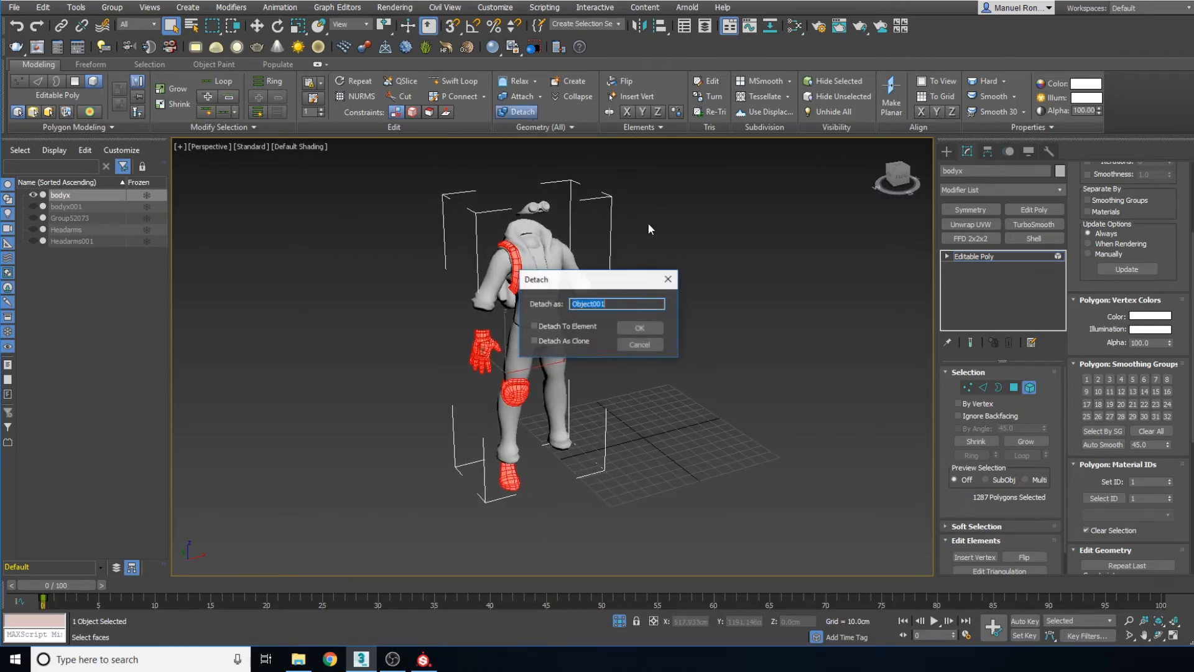
click(639, 329)
click(959, 255)
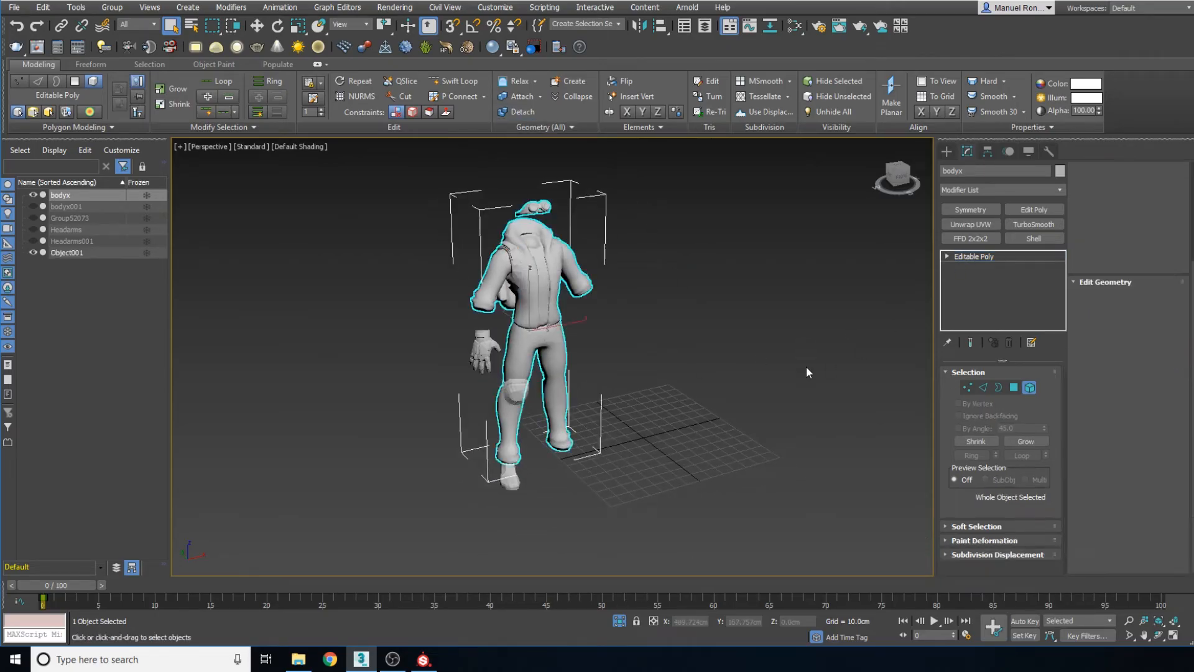
Select the detached accessories object and isolate it in the viewport
click(806, 367)
click(482, 350)
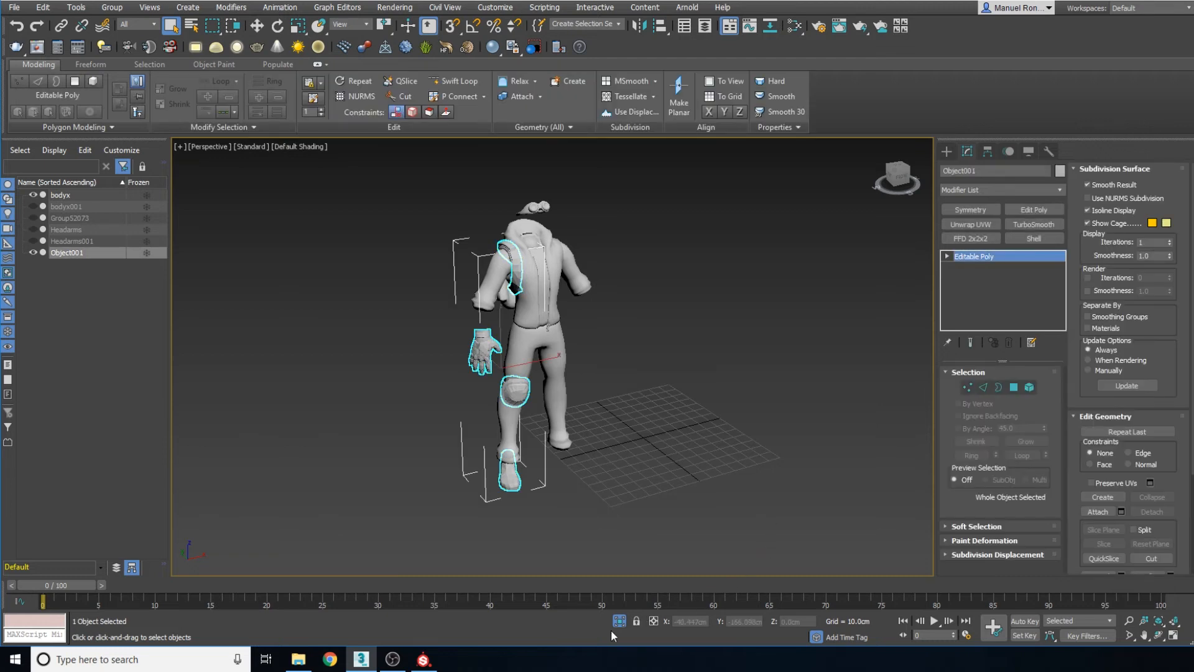
click(617, 623)
Examine the surface shading of the detached glove and shoulder strap up close
middle_drag(599, 279, 606, 305)
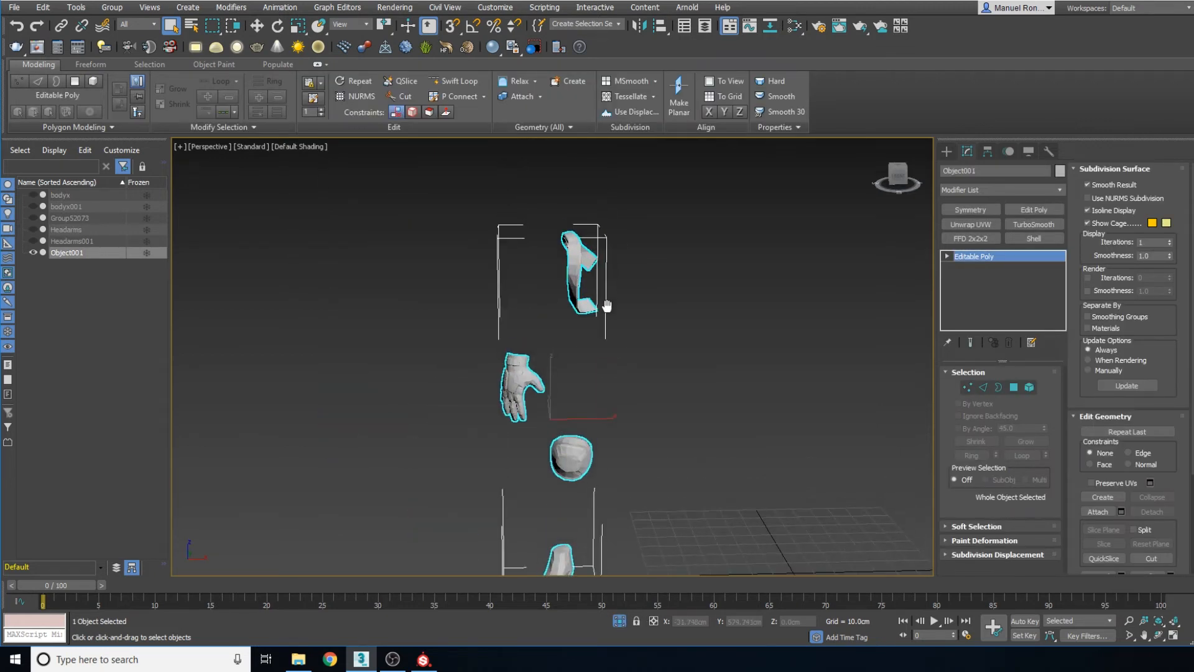
alt+middle_drag(536, 386, 558, 395)
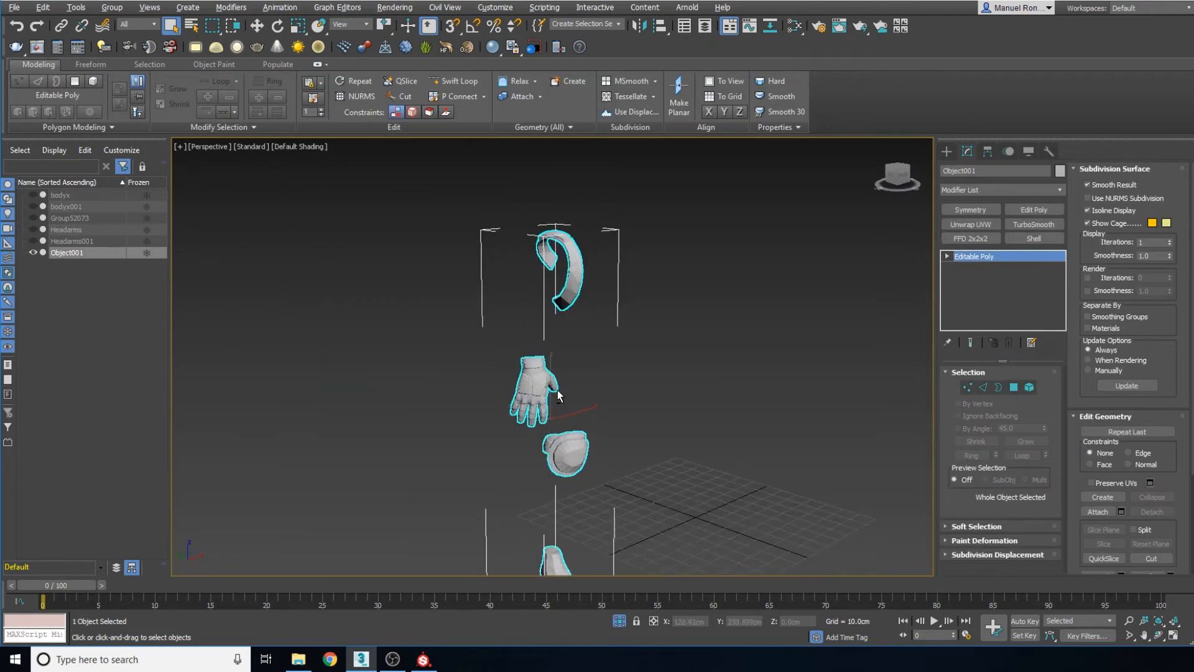
scroll(519, 390, up, 8)
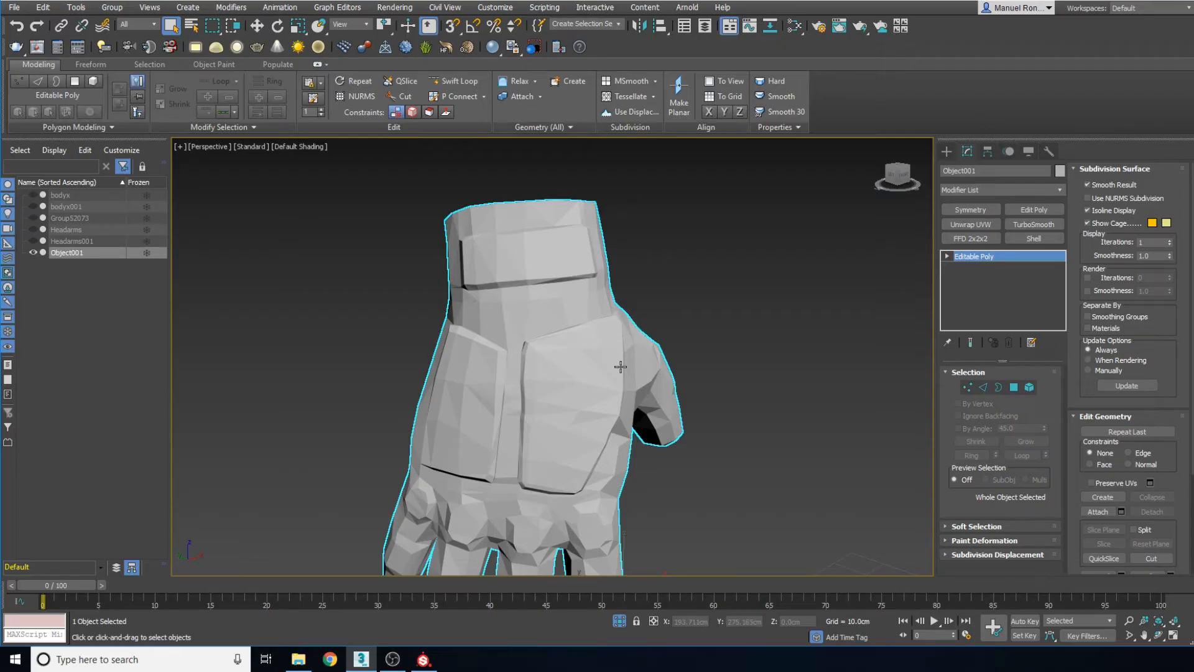
scroll(567, 339, down, 8)
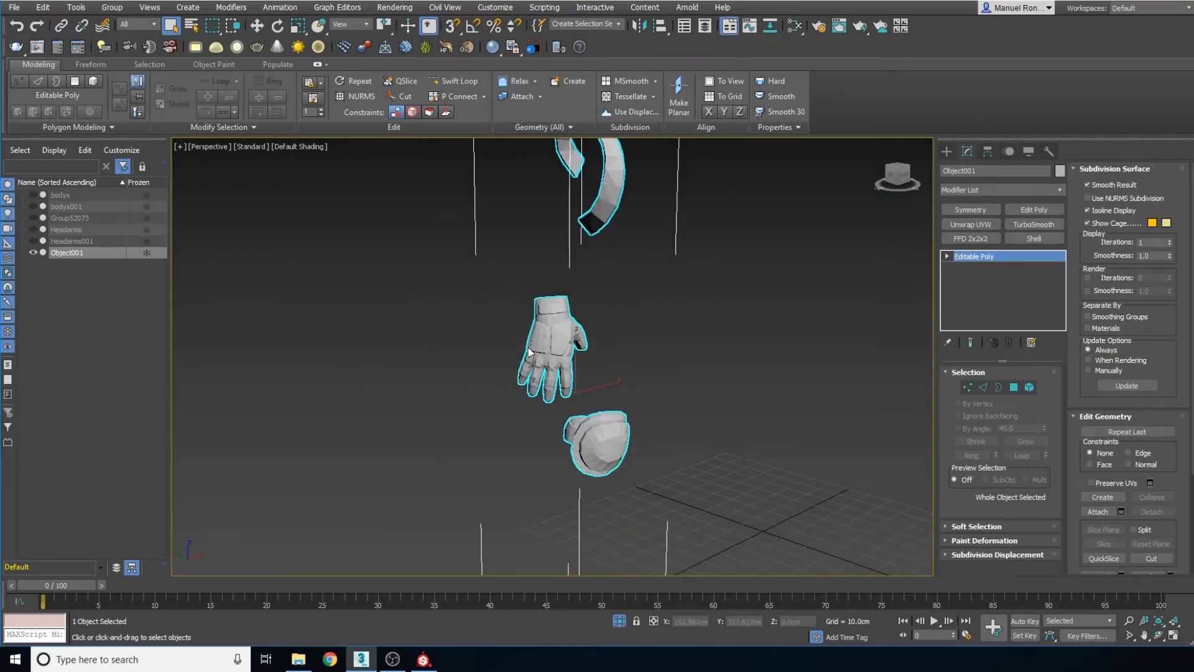
middle_drag(483, 296, 438, 346)
scroll(484, 307, up, 10)
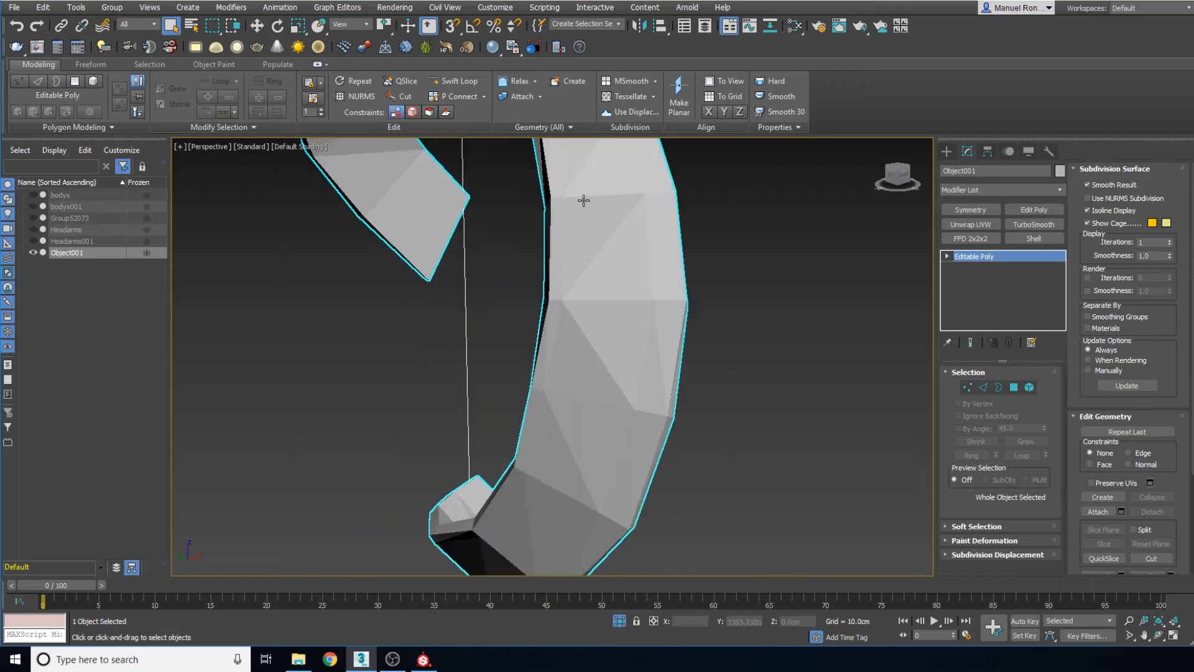
scroll(557, 368, down, 8)
mouse_move(579, 424)
middle_down()
mouse_move(592, 303)
mouse_move(575, 405)
middle_up()
scroll(592, 305, down, 4)
scroll(573, 418, up, 8)
scroll(570, 441, down, 8)
Select all polygons of the detached accessories object and assign them to smoothing group 1
drag(446, 214, 469, 265)
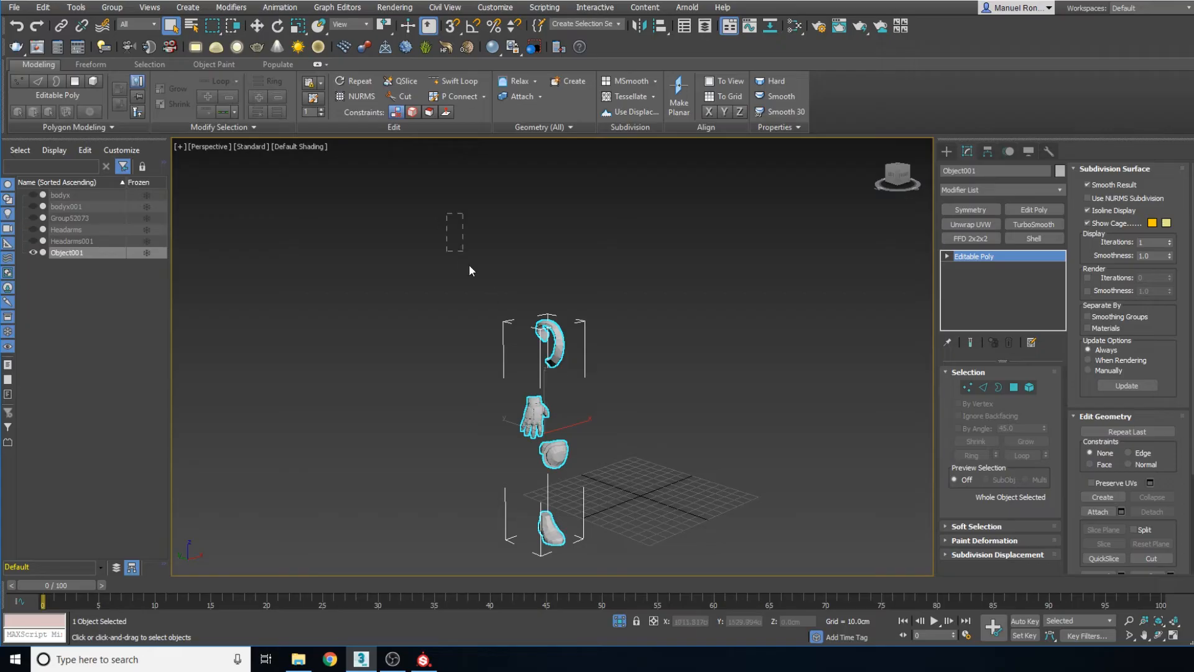
click(1014, 387)
drag(320, 226, 706, 506)
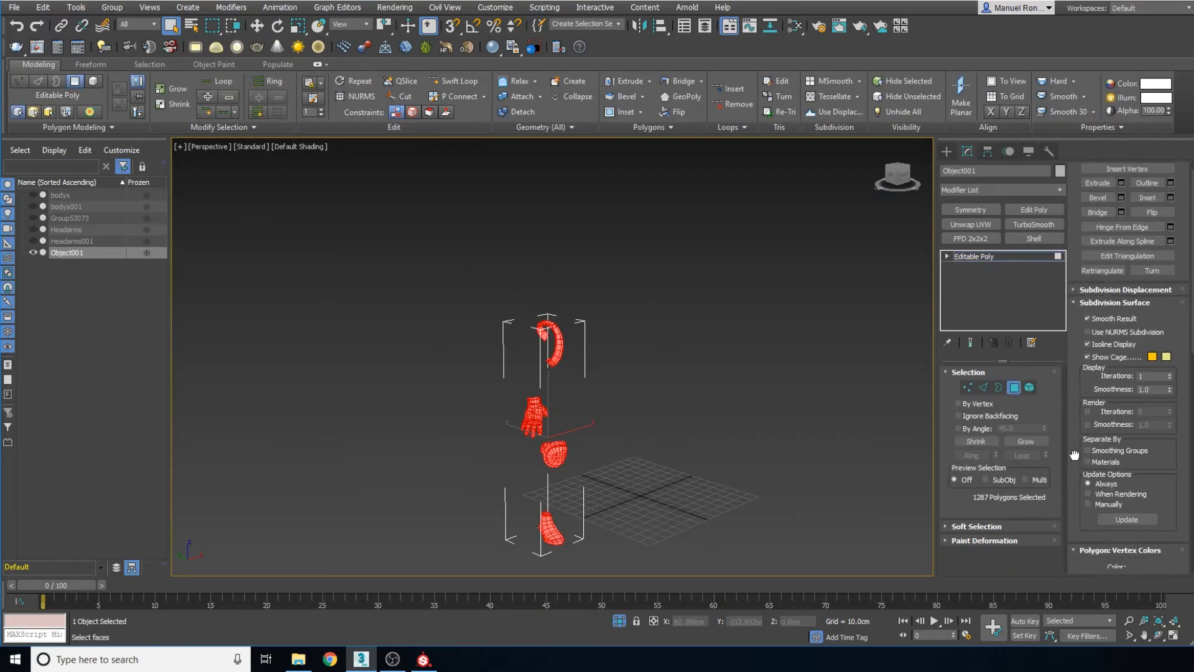
drag(1075, 456, 1074, 29)
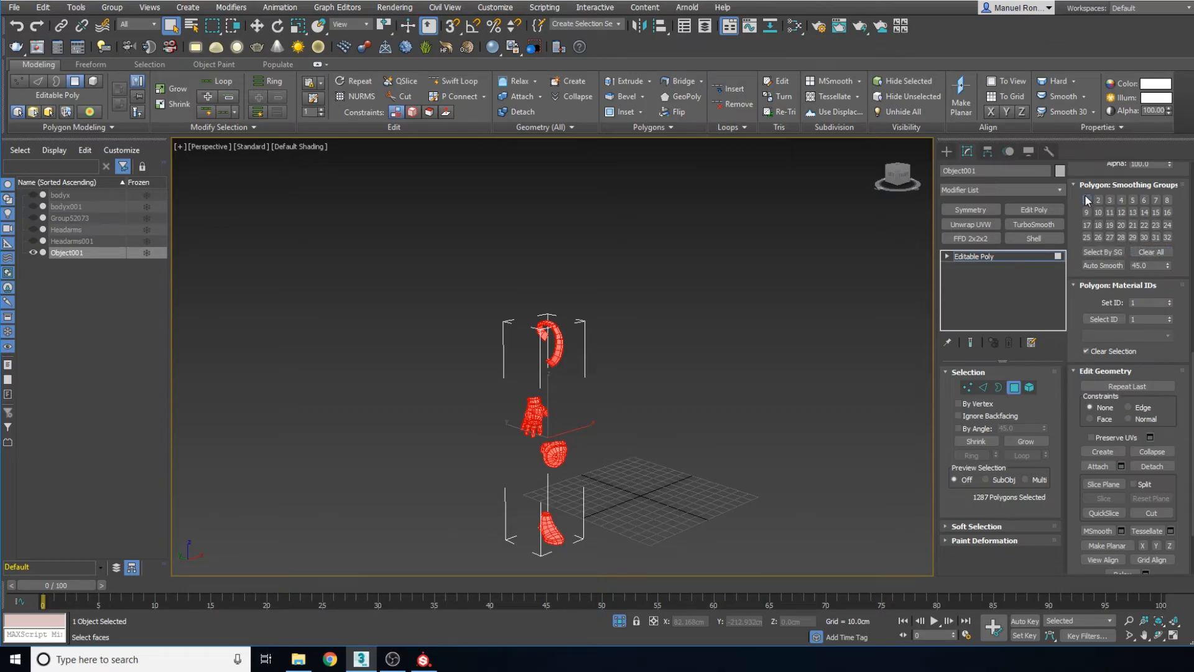
click(779, 456)
scroll(552, 483, up, 5)
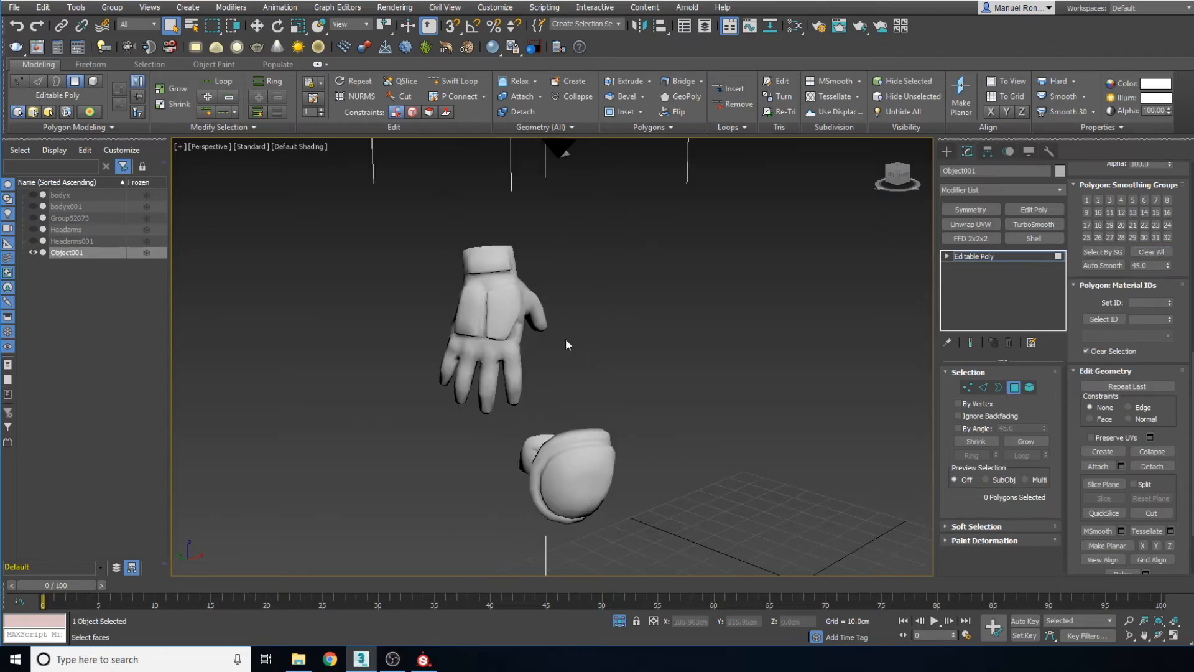
scroll(560, 460, up, 2)
scroll(554, 435, down, 6)
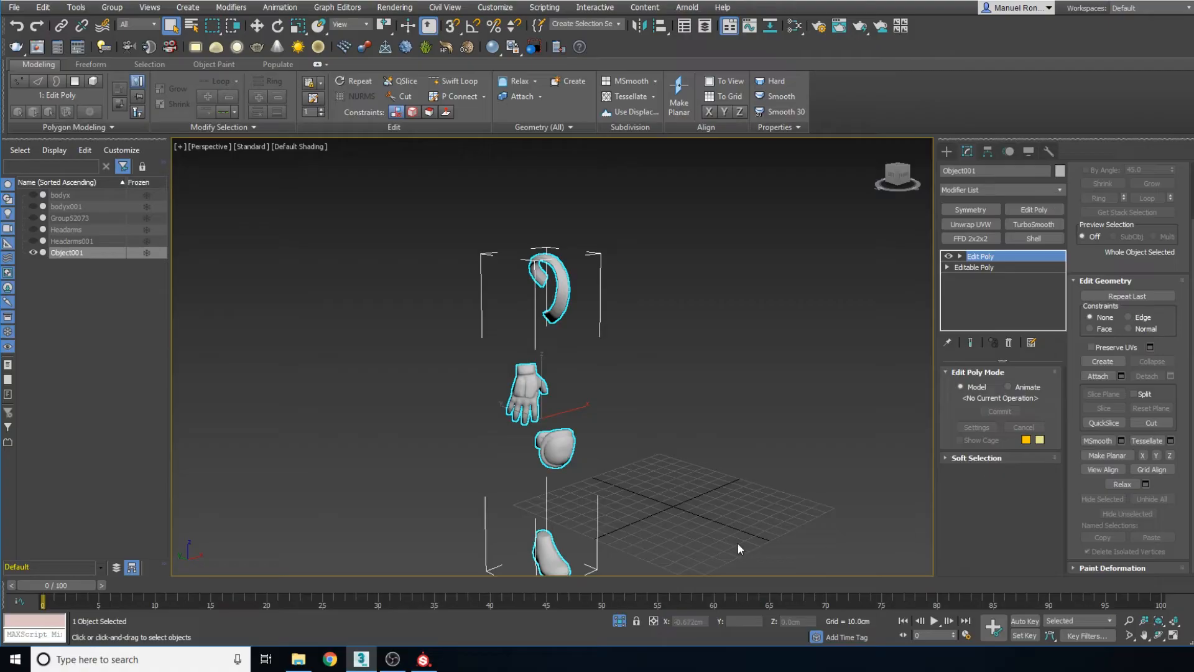
Undo the Edit Poly modifier added to the accessories object
middle_drag(531, 466, 553, 488)
key(ctrl+z)
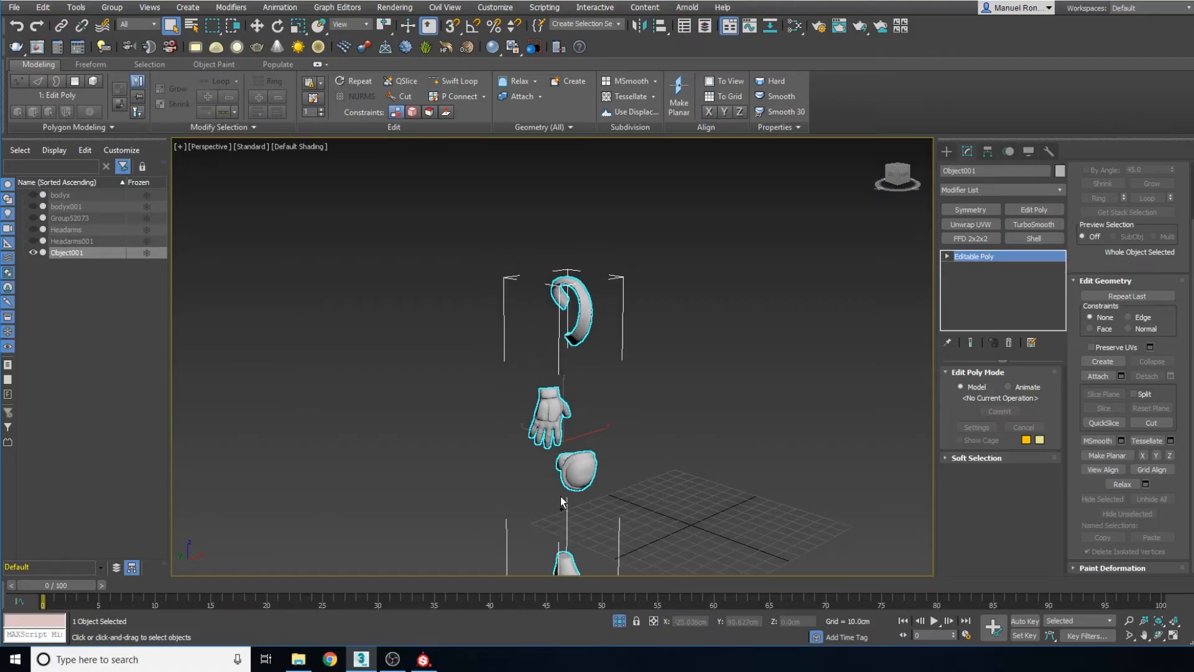
scroll(565, 449, up, 6)
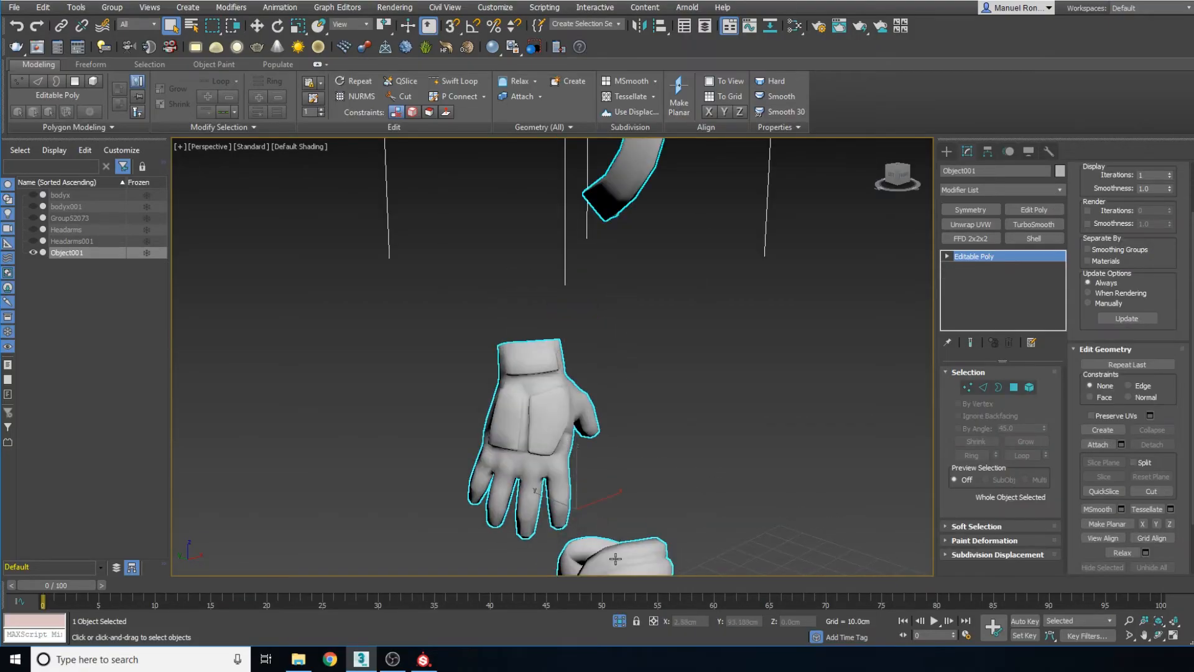
scroll(703, 345, down, 6)
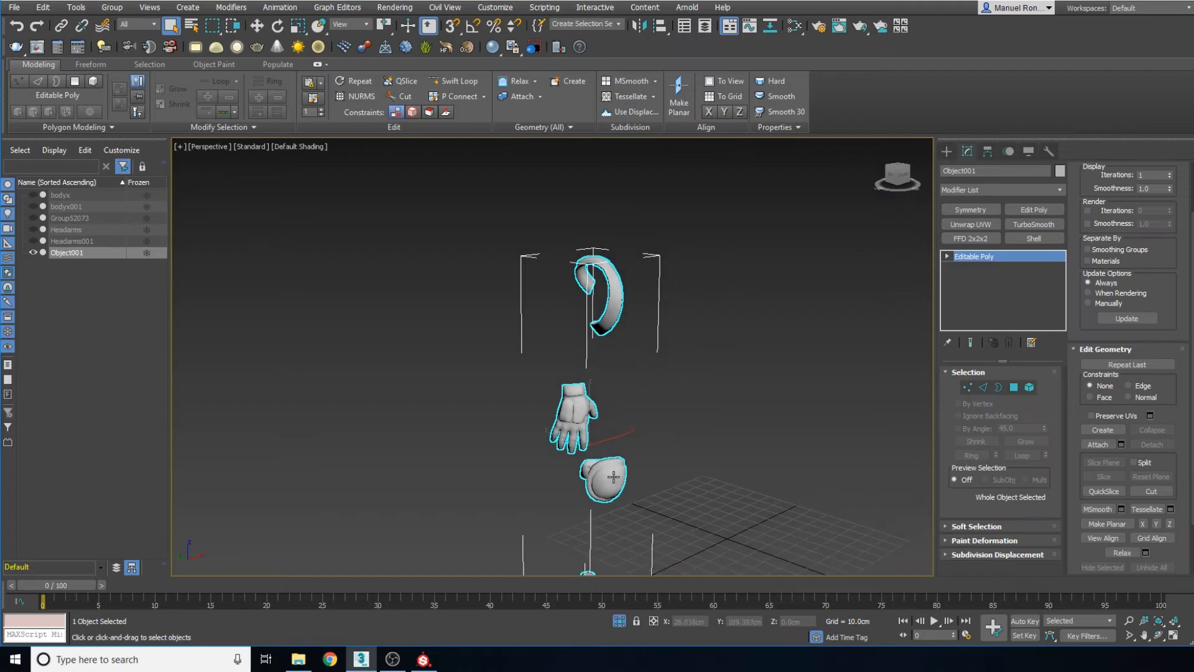
Apply an Unwrap UVW modifier to the accessories object and examine its island layout in the UV editor
click(970, 224)
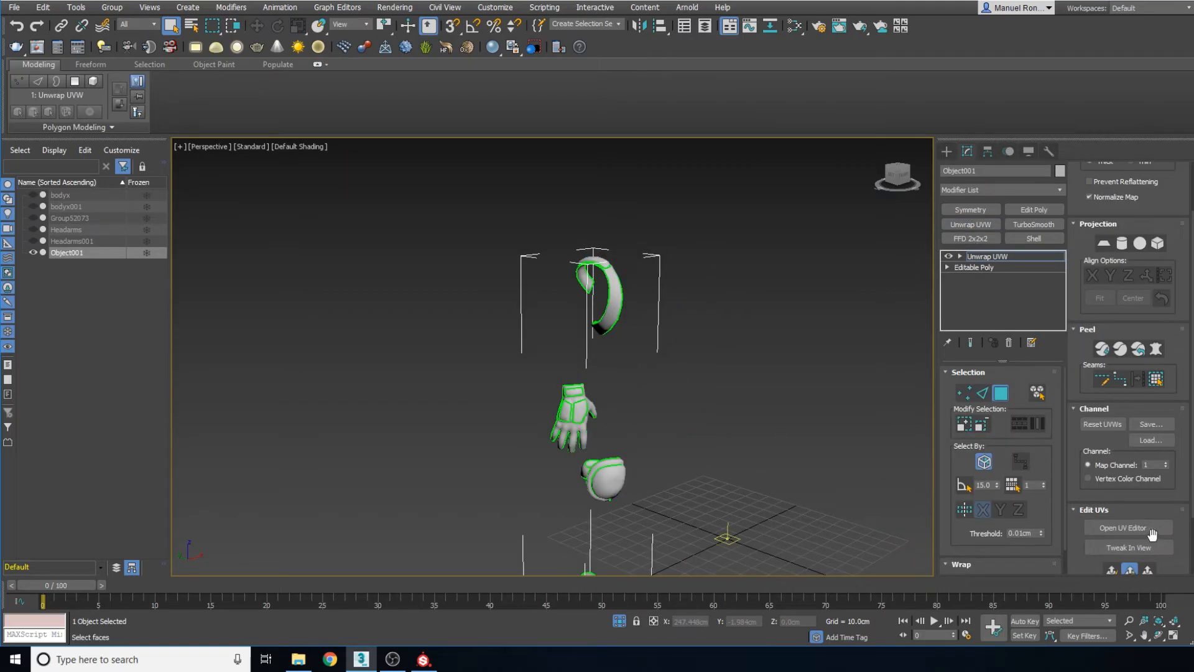
click(1119, 527)
scroll(194, 240, down, 3)
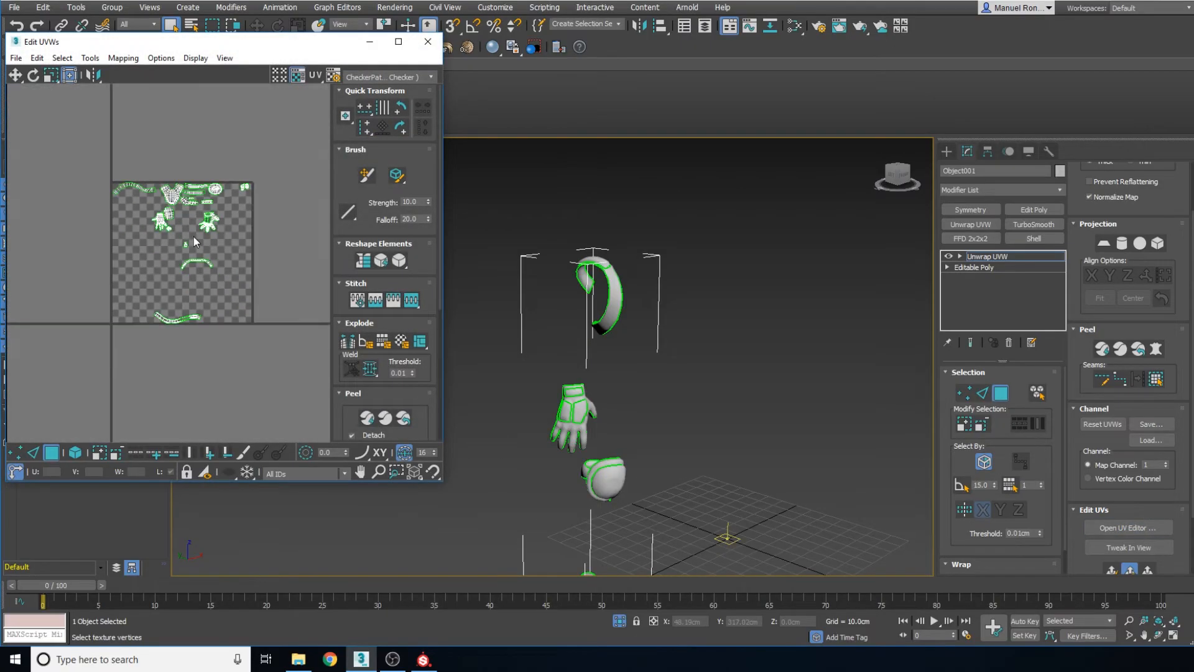
middle_drag(173, 302, 128, 347)
scroll(128, 347, up, 3)
middle_drag(219, 347, 180, 349)
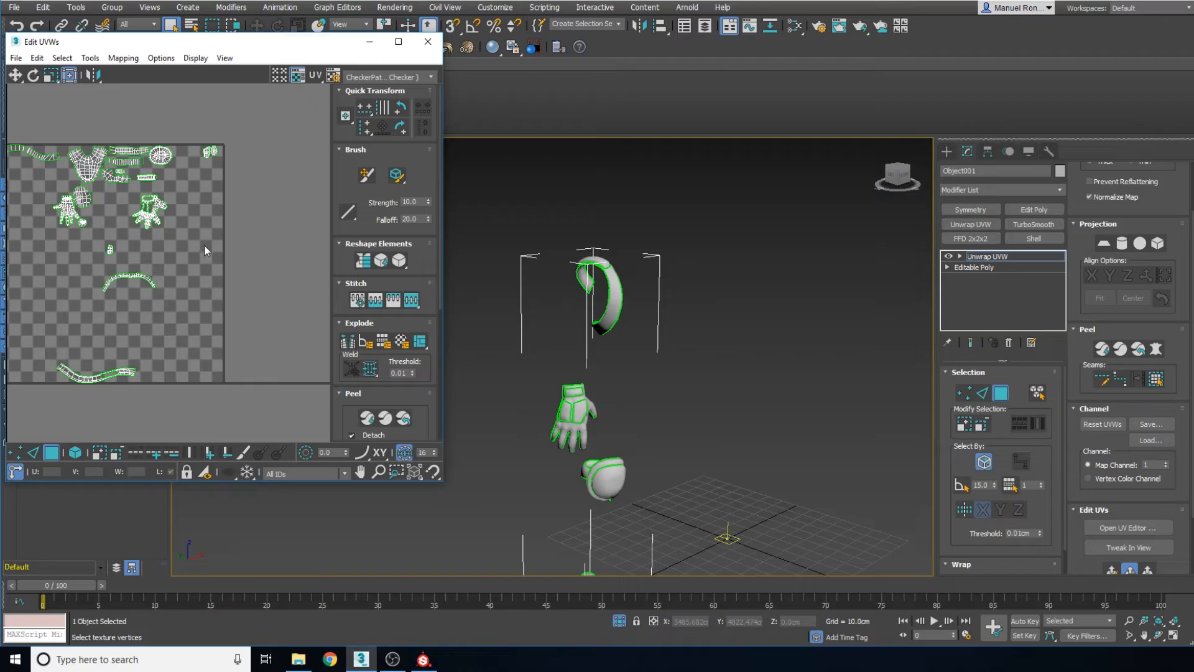
scroll(279, 200, down, 3)
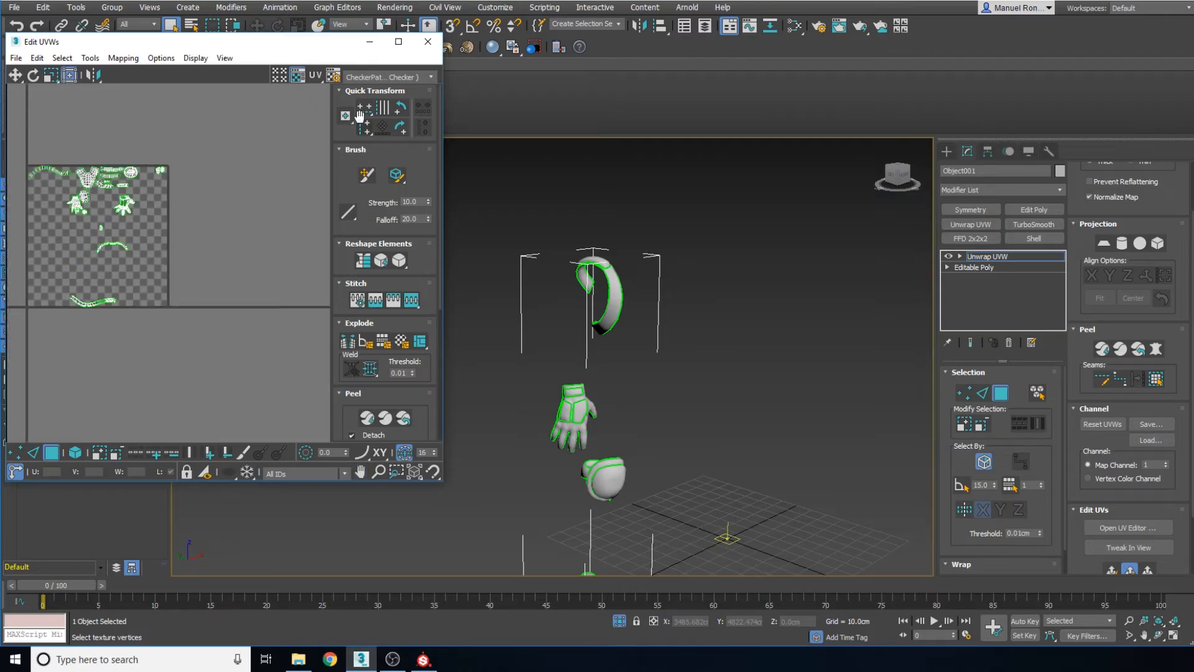
Close the UV editor and delete the Unwrap UVW modifier from the accessories object
click(427, 42)
right_click(1020, 254)
click(1054, 274)
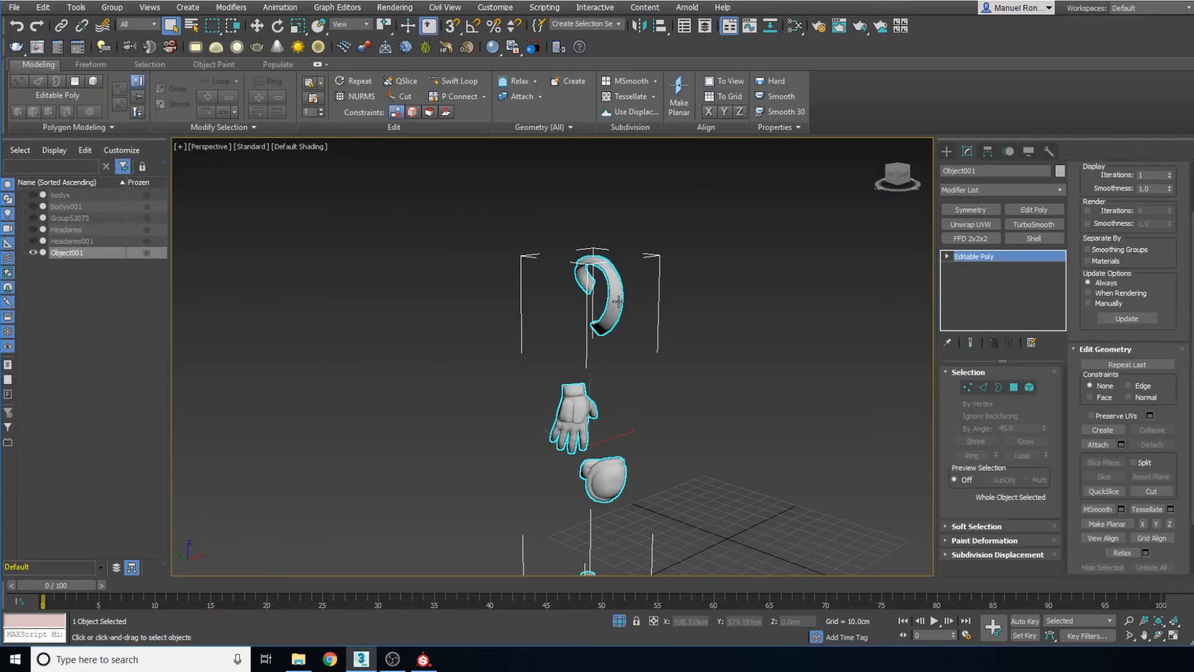
Exit isolation to show the whole character, check the body object, and reselect the accessories object
middle_drag(613, 336, 595, 357)
middle_drag(658, 483, 630, 394)
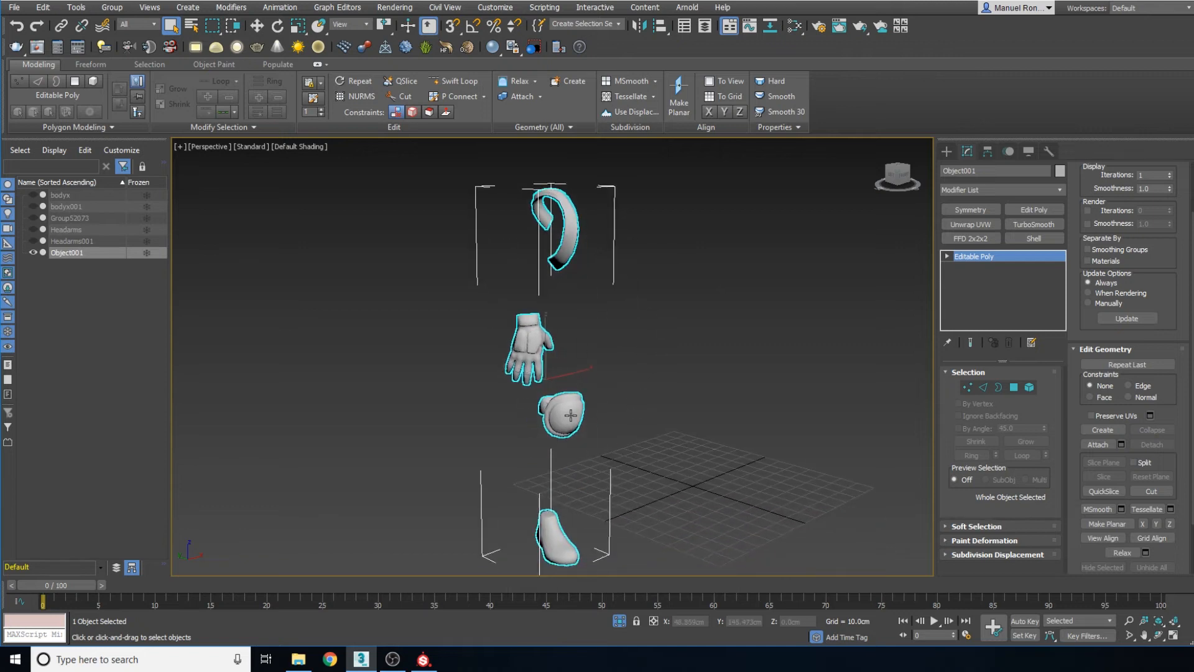
scroll(634, 453, down, 3)
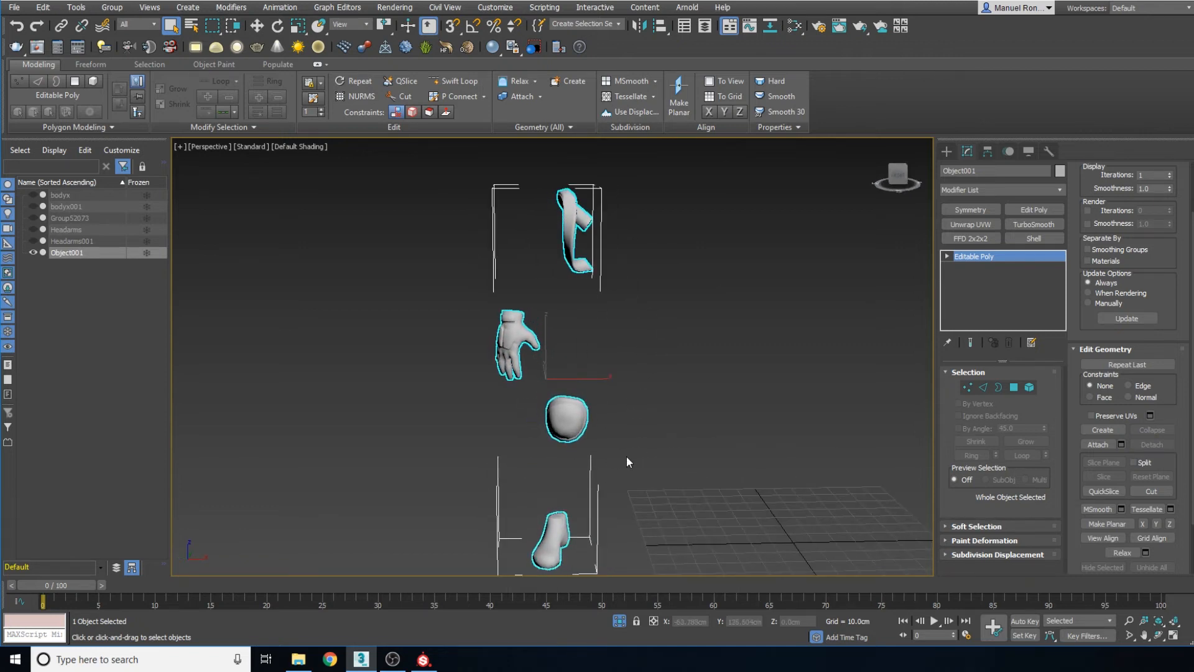
scroll(558, 442, down, 3)
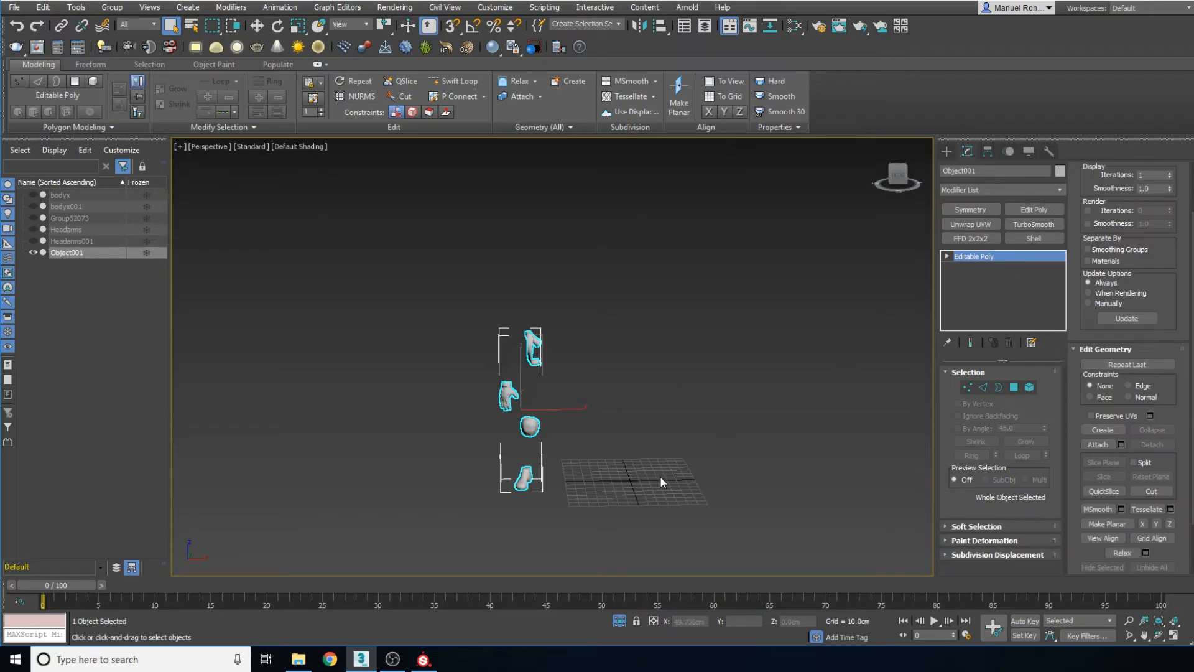
click(620, 620)
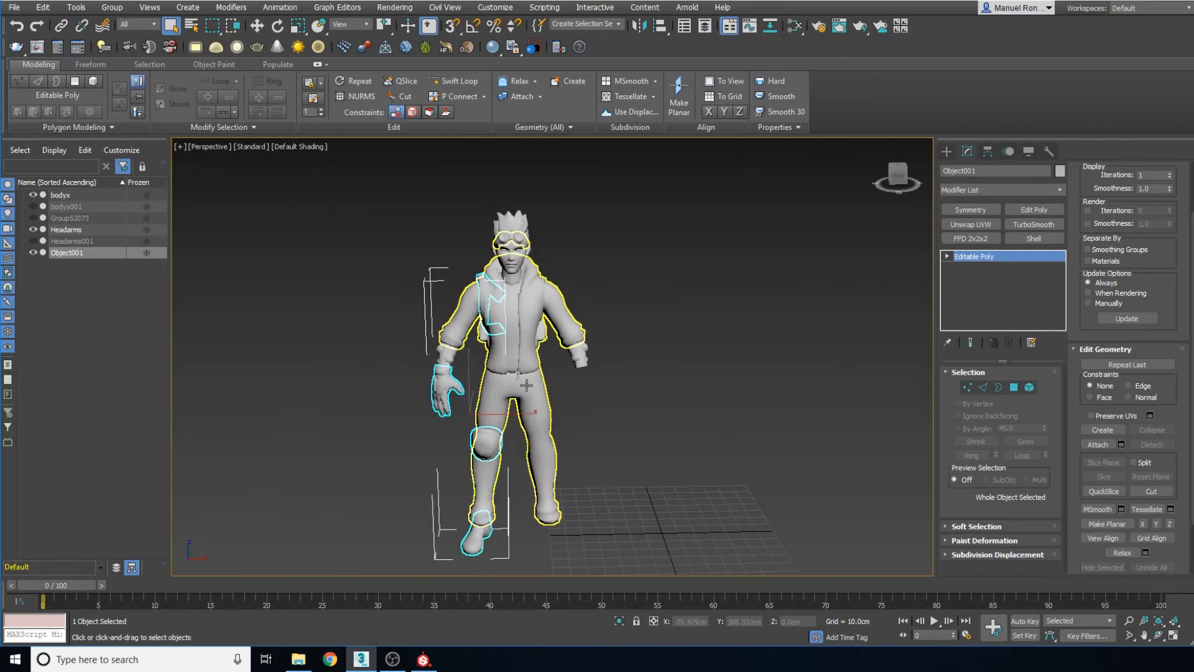
click(528, 389)
scroll(528, 389, up, 5)
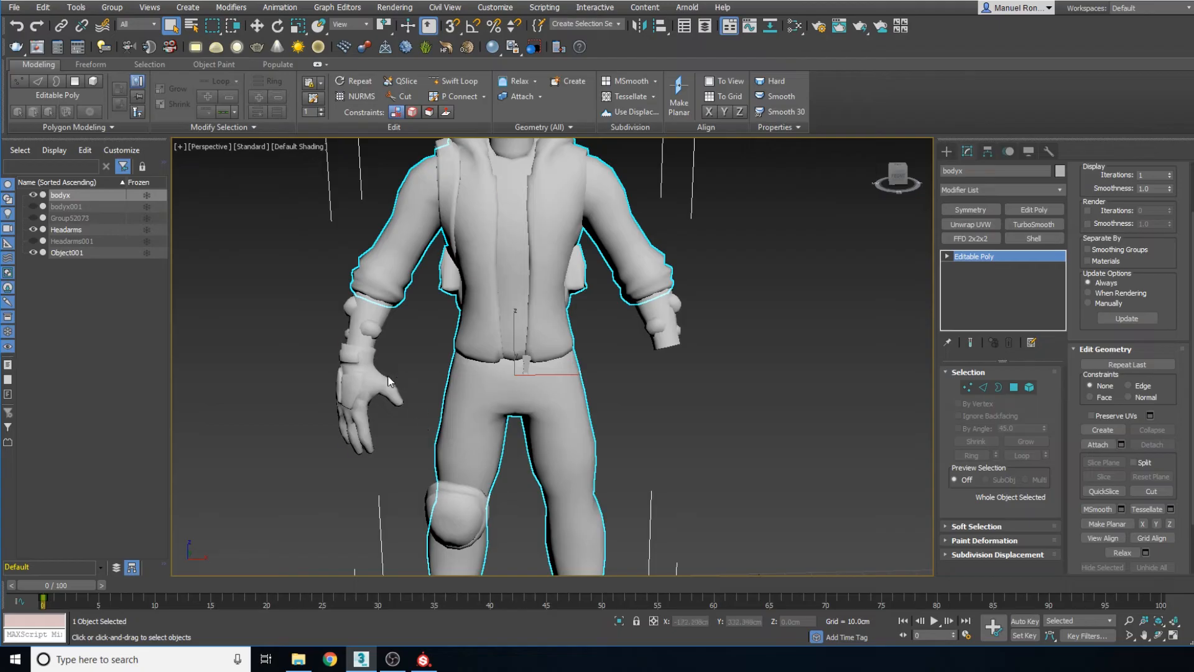
click(463, 519)
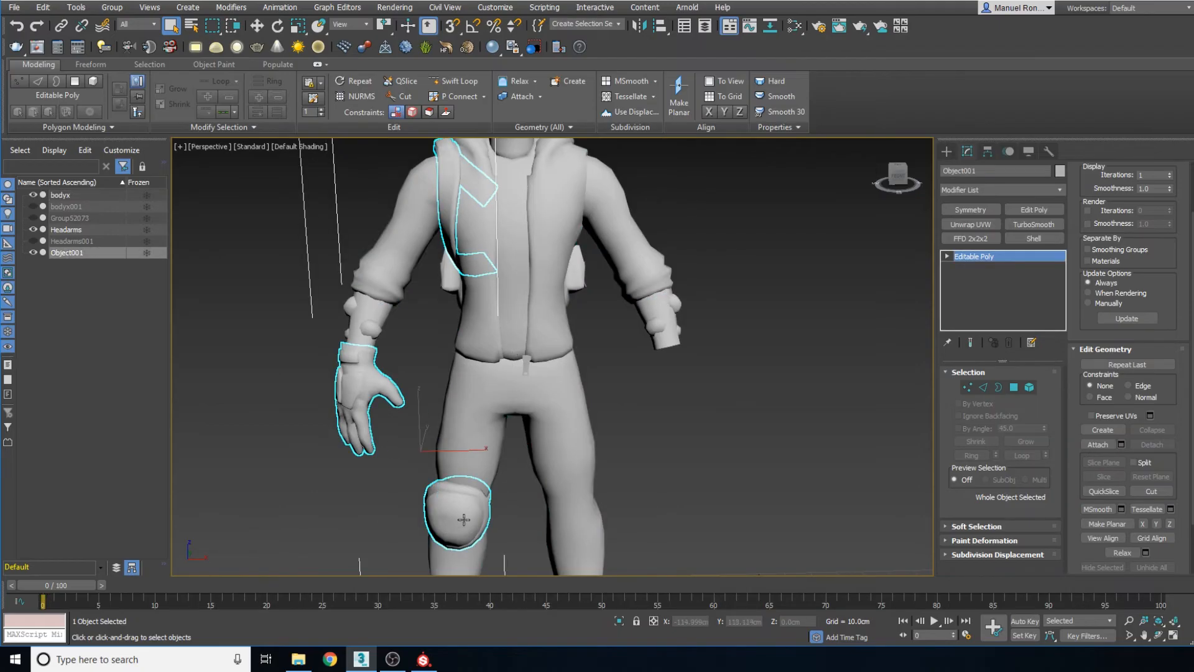
Align the accessories object's pivot with the body's pivot and activate the Move tool
scroll(463, 520, down, 5)
key(w)
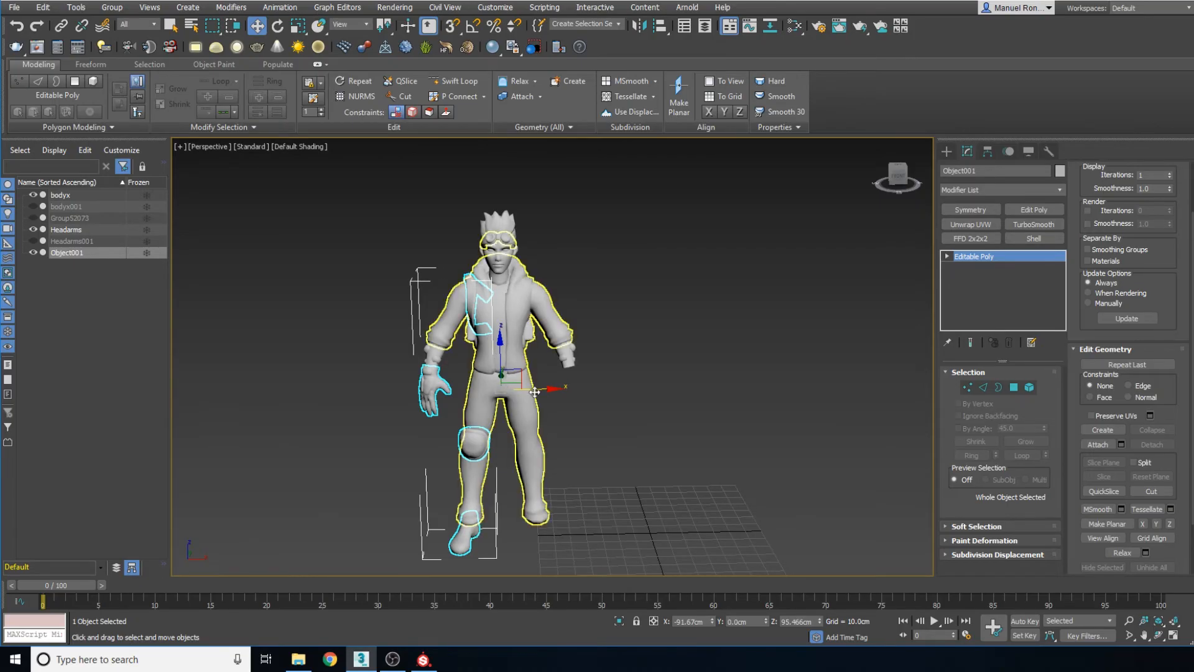
scroll(496, 374, up, 3)
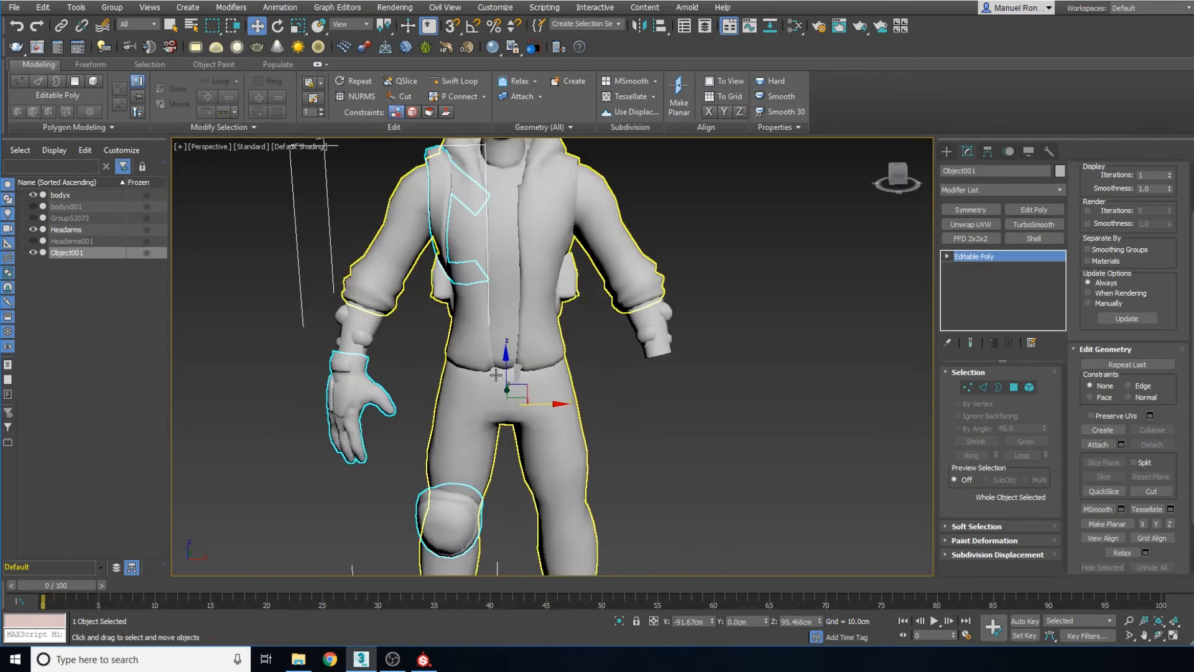
scroll(515, 421, down, 3)
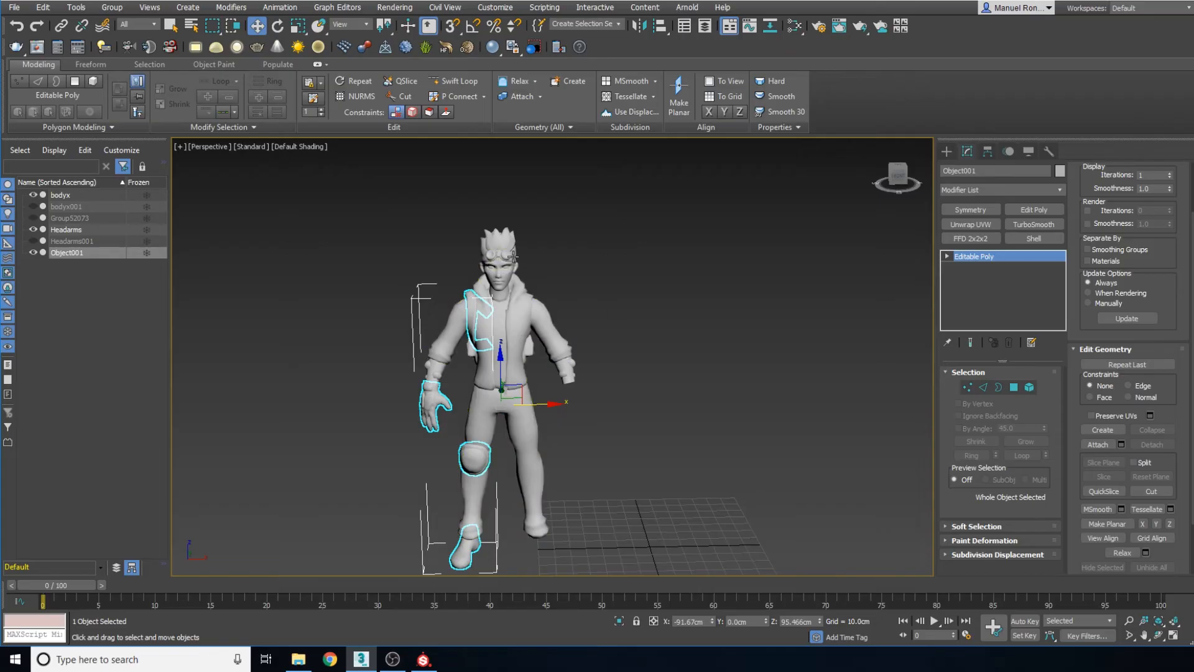
Show the Headarms001 object and hide it again
middle_drag(633, 319, 558, 330)
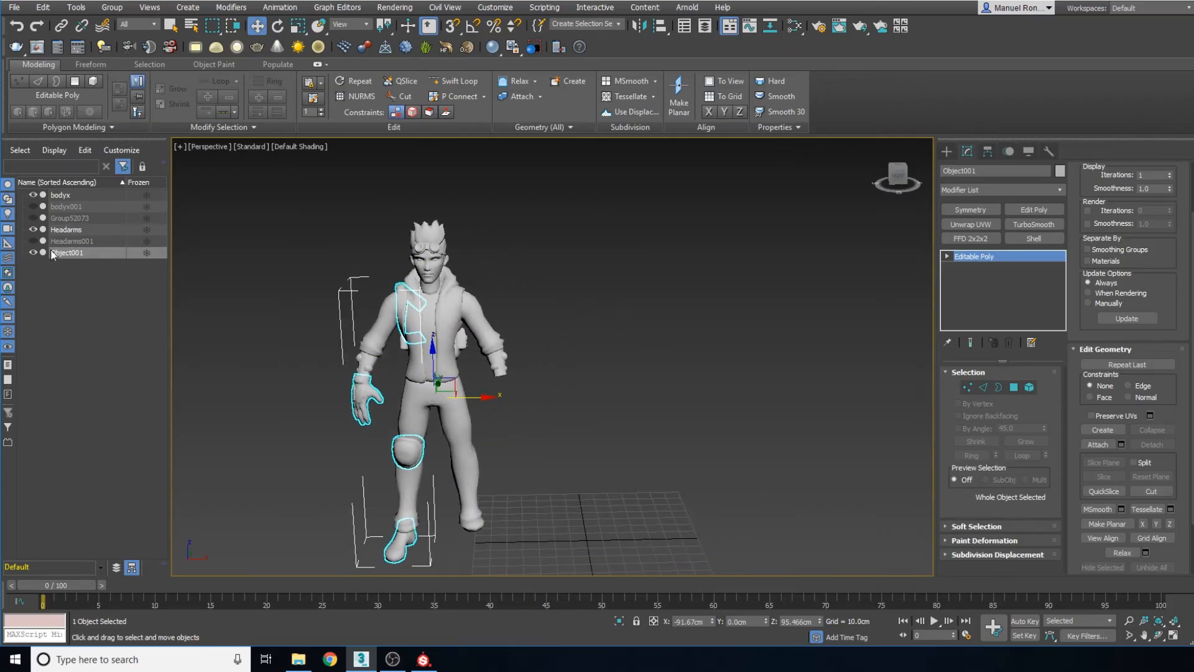
click(34, 242)
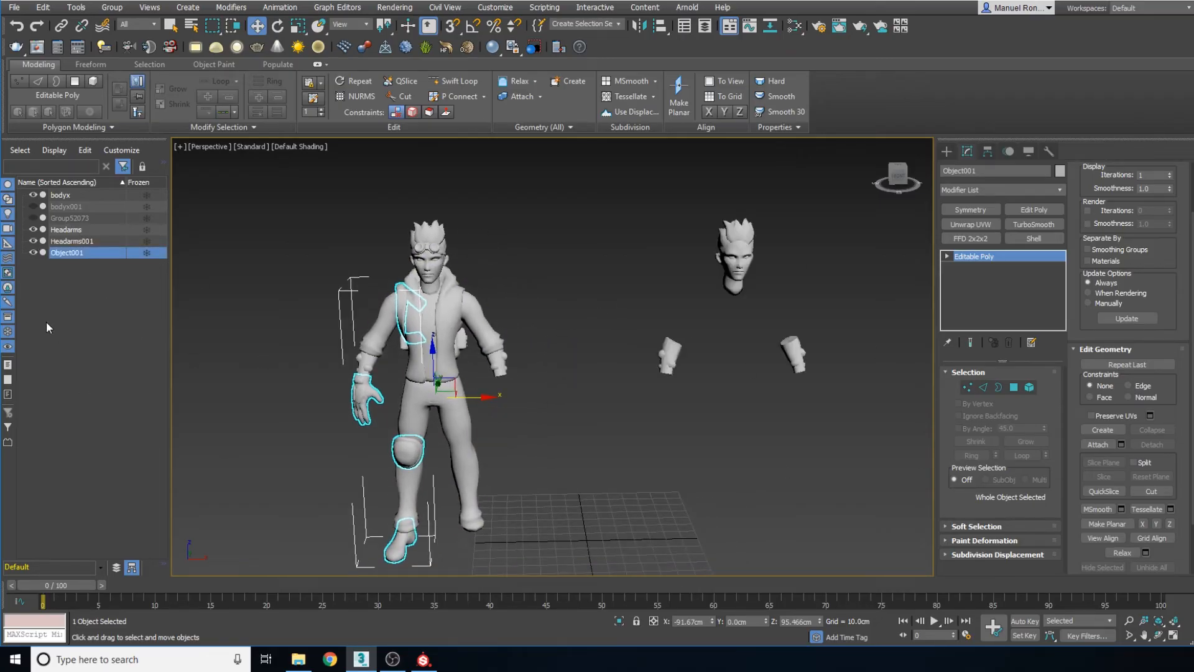
click(33, 241)
Apply a Symmetry modifier to the accessories object, mirroring along the X axis with Flip enabled
middle_drag(579, 278, 648, 270)
middle_drag(467, 390, 508, 443)
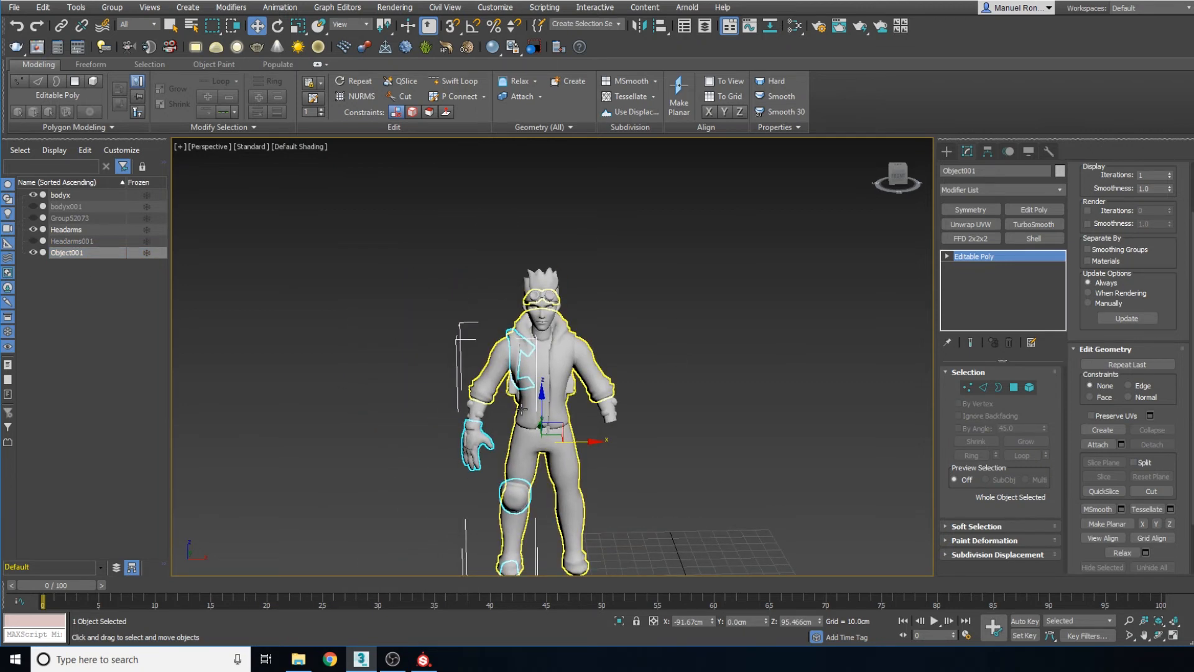
scroll(588, 437, up, 5)
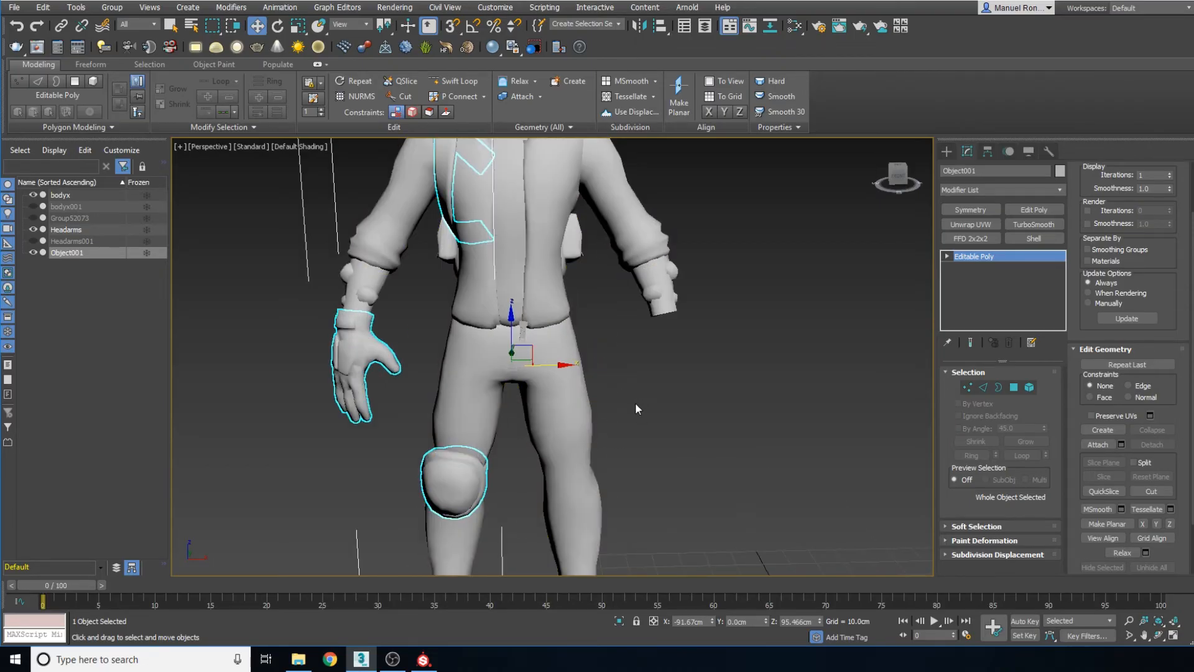
scroll(568, 390, down, 4)
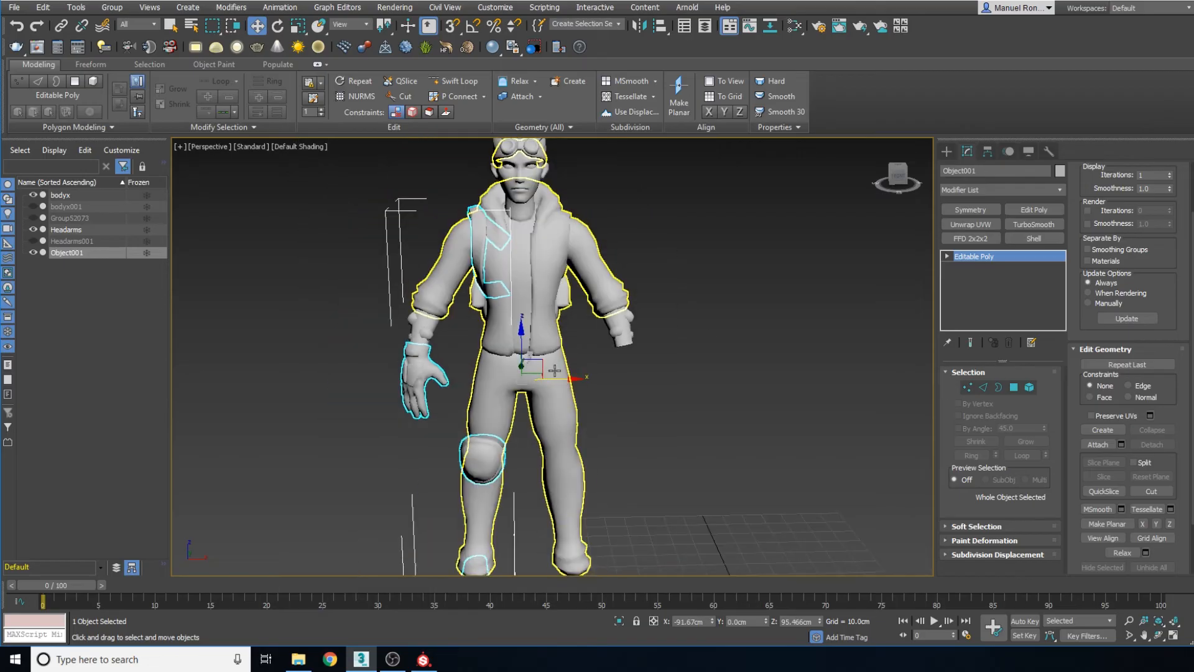
click(974, 210)
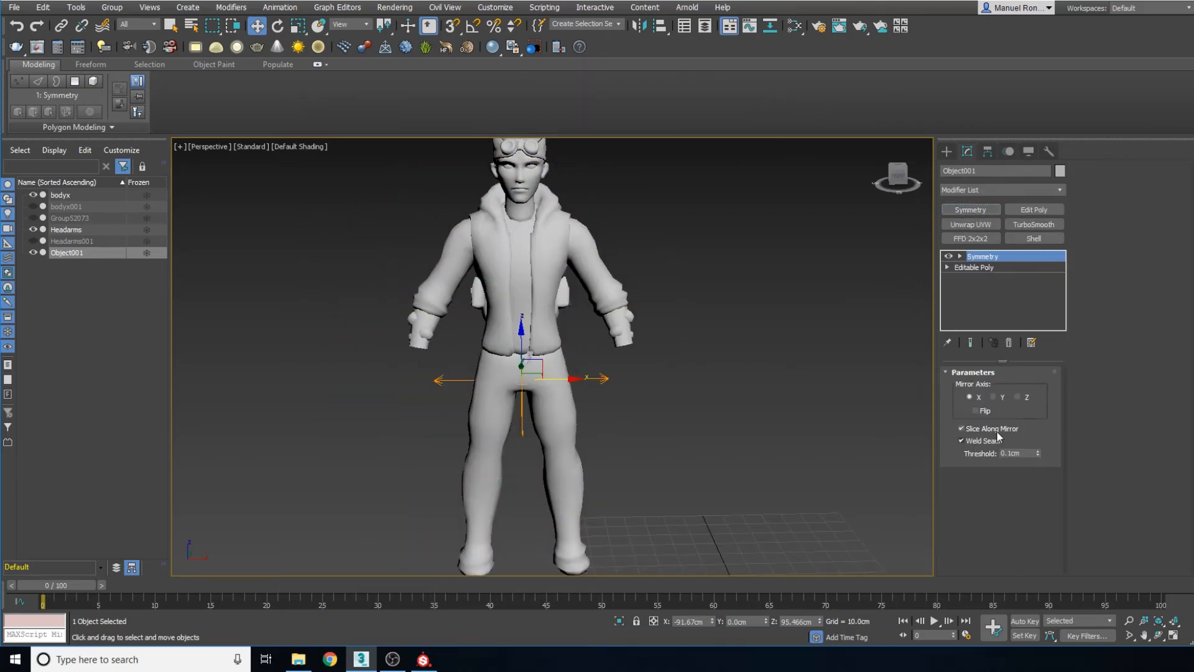
click(976, 410)
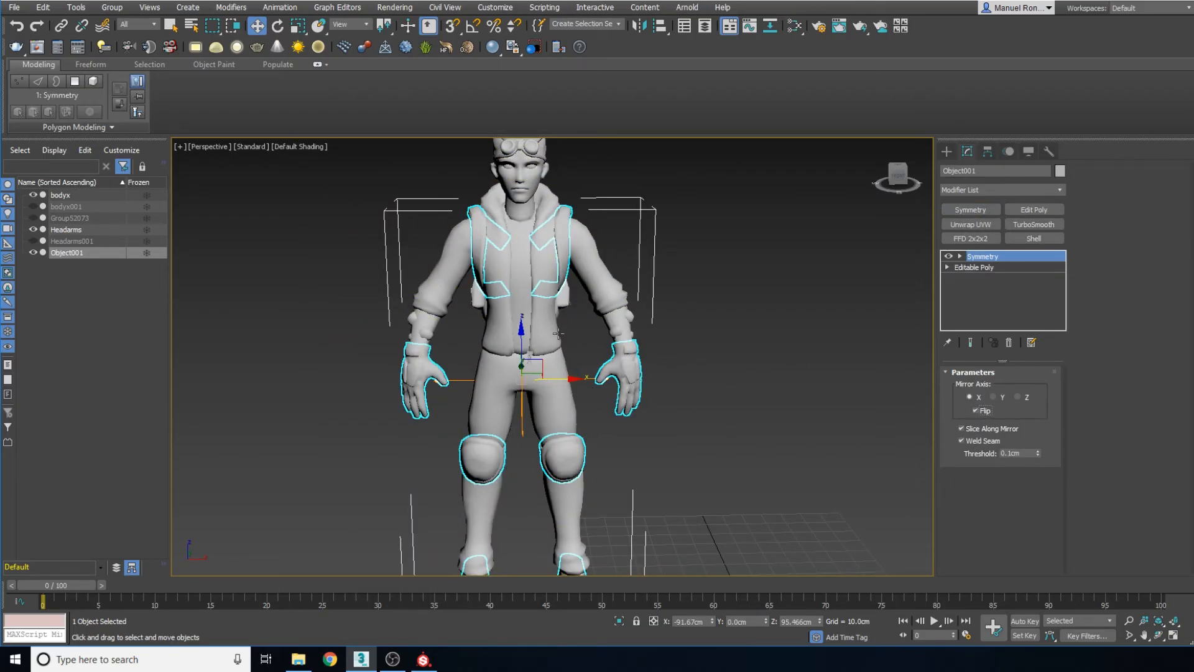
scroll(587, 410, down, 3)
Convert the mirrored accessories object to an Editable Poly and deselect it
right_click(805, 322)
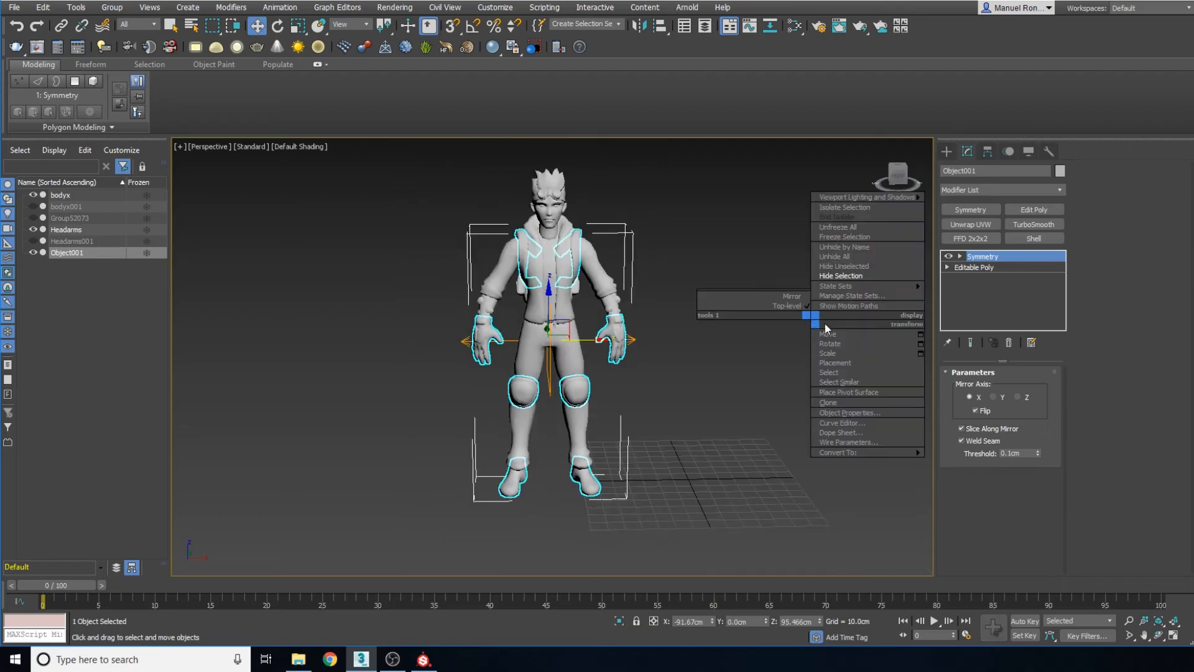
mouse_move(911, 457)
click(949, 460)
scroll(908, 385, up, 5)
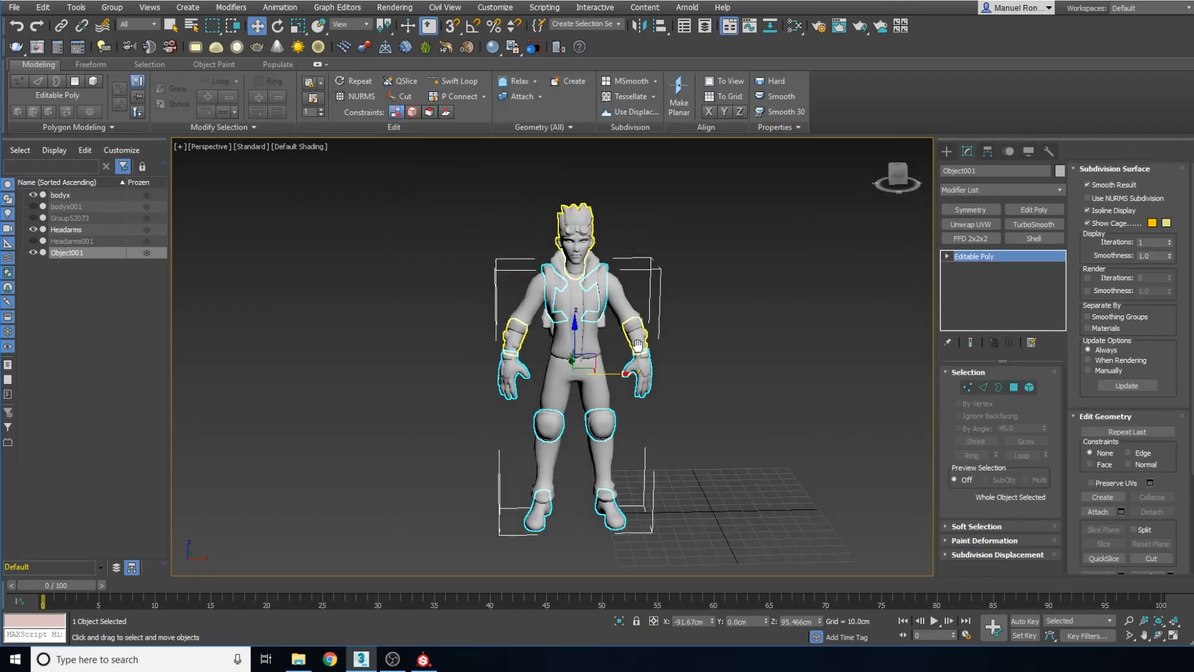
click(914, 345)
Select the mirrored accessories, apply an Unwrap UVW modifier in polygon mode, and open the UV editor beside the character
click(674, 379)
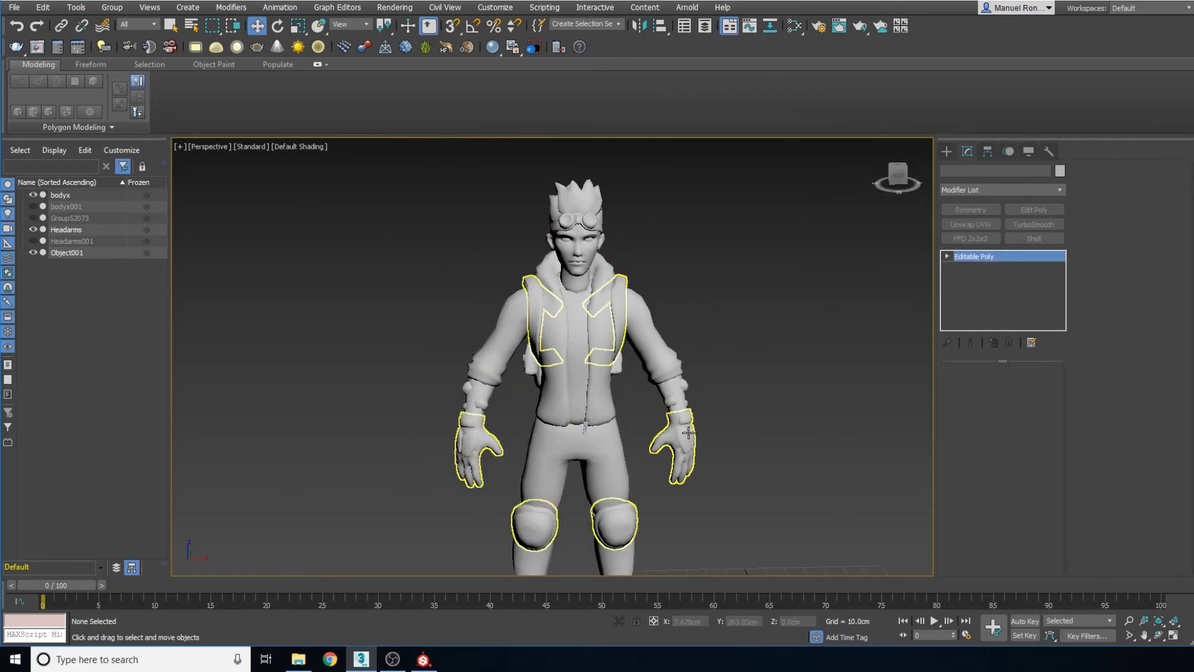
click(970, 223)
click(1001, 393)
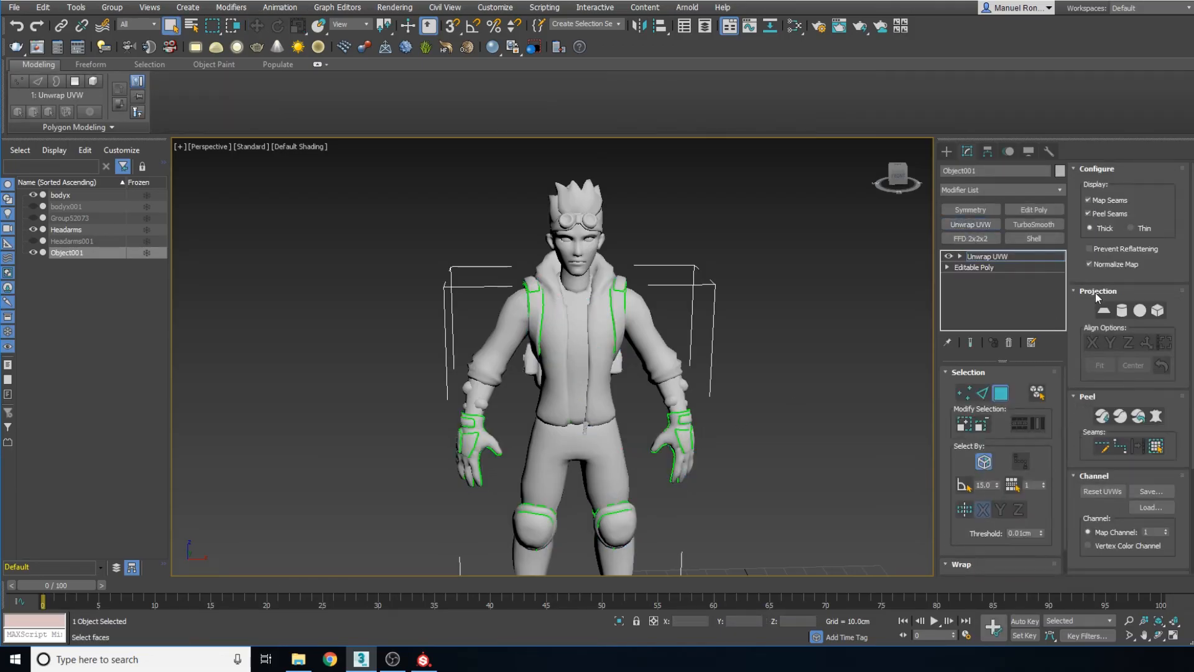
drag(1086, 348, 1064, 204)
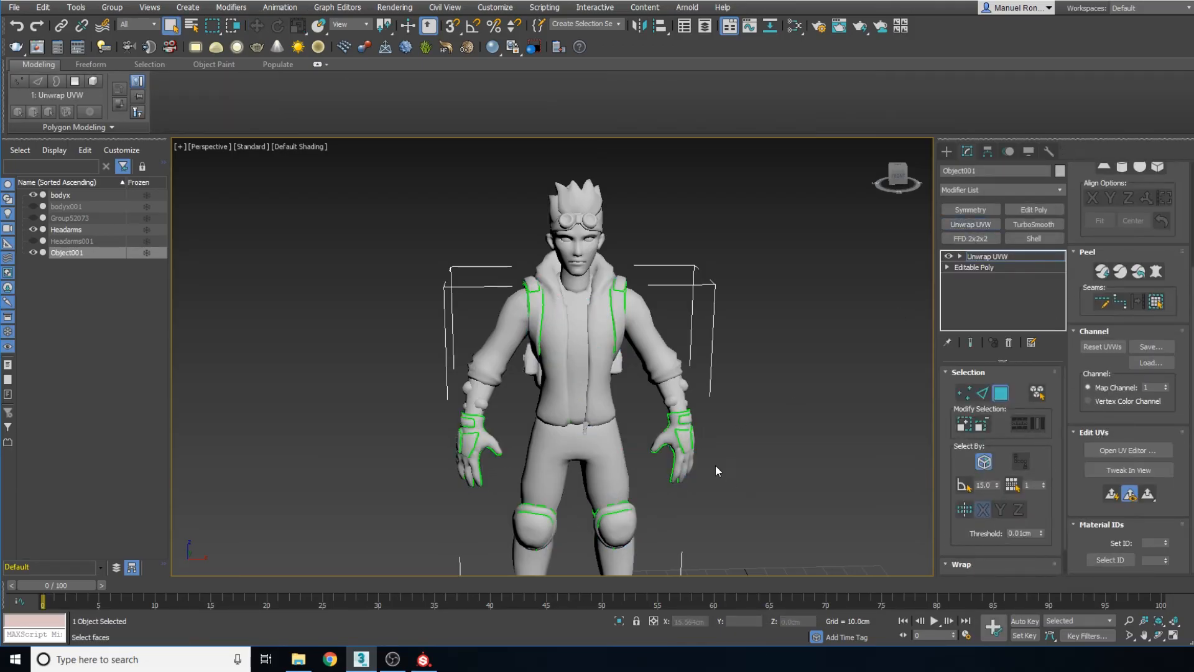
middle_drag(716, 466, 731, 404)
click(1129, 449)
drag(500, 95, 322, 102)
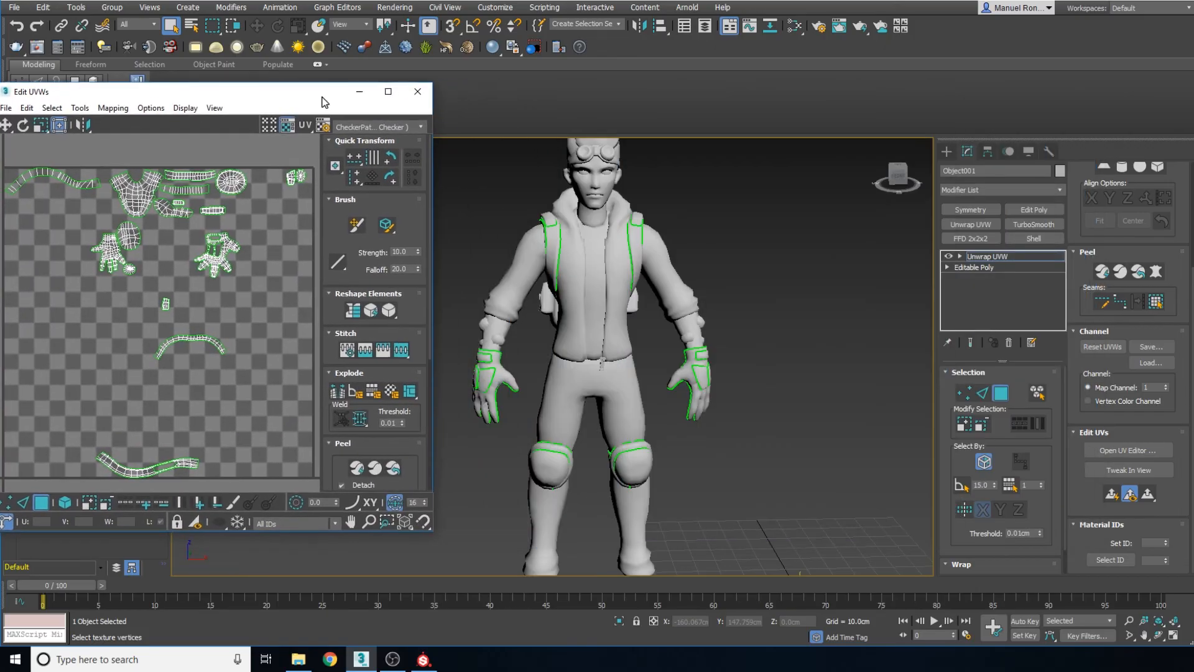
Examine the overlapping UV shells of the gloves and other mirrored accessories in the UV layout
middle_drag(663, 320, 734, 324)
scroll(271, 366, down, 3)
middle_drag(271, 366, 218, 357)
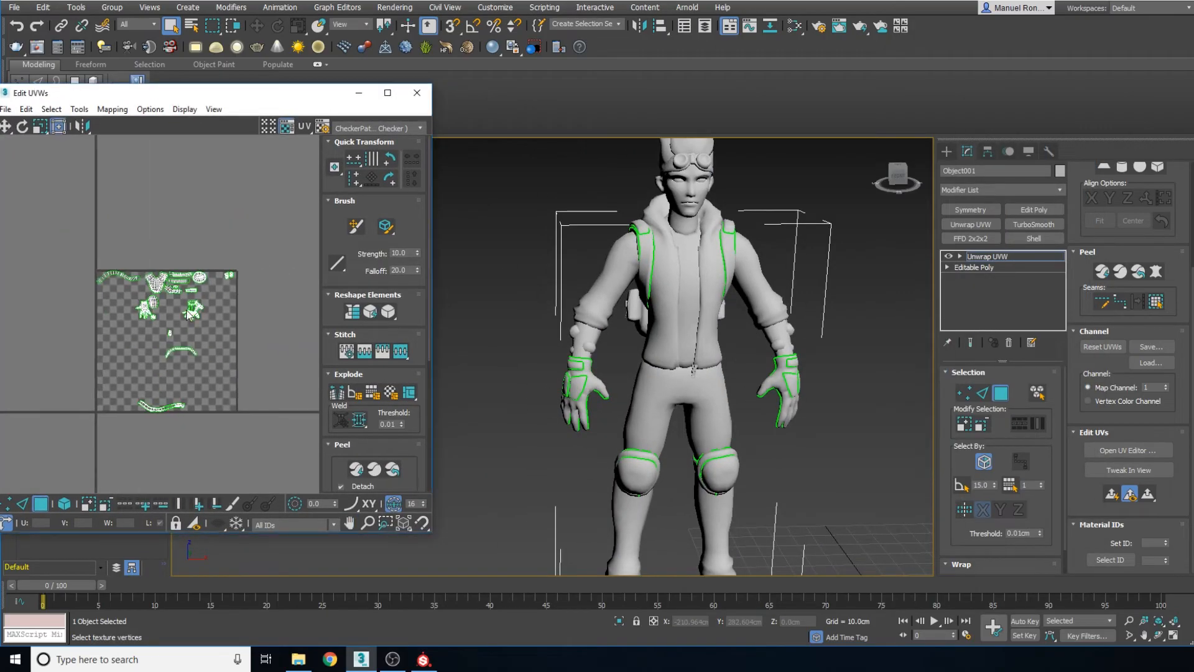
scroll(199, 229, up, 3)
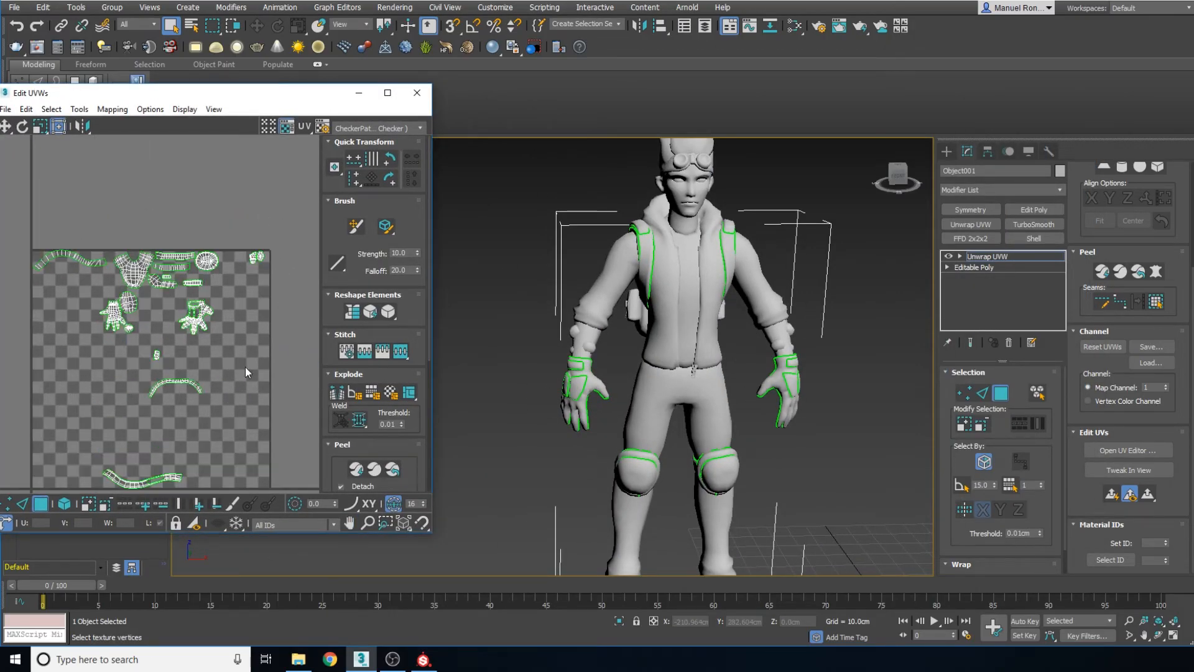
scroll(221, 336, up, 5)
scroll(222, 304, down, 5)
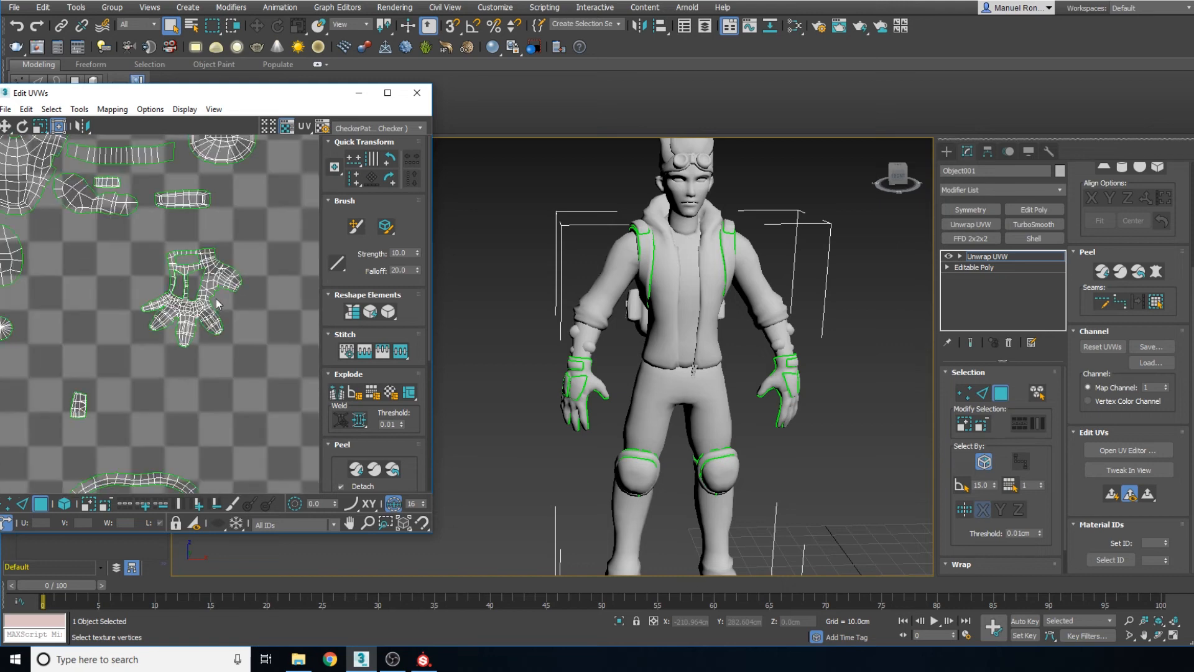
scroll(214, 313, up, 3)
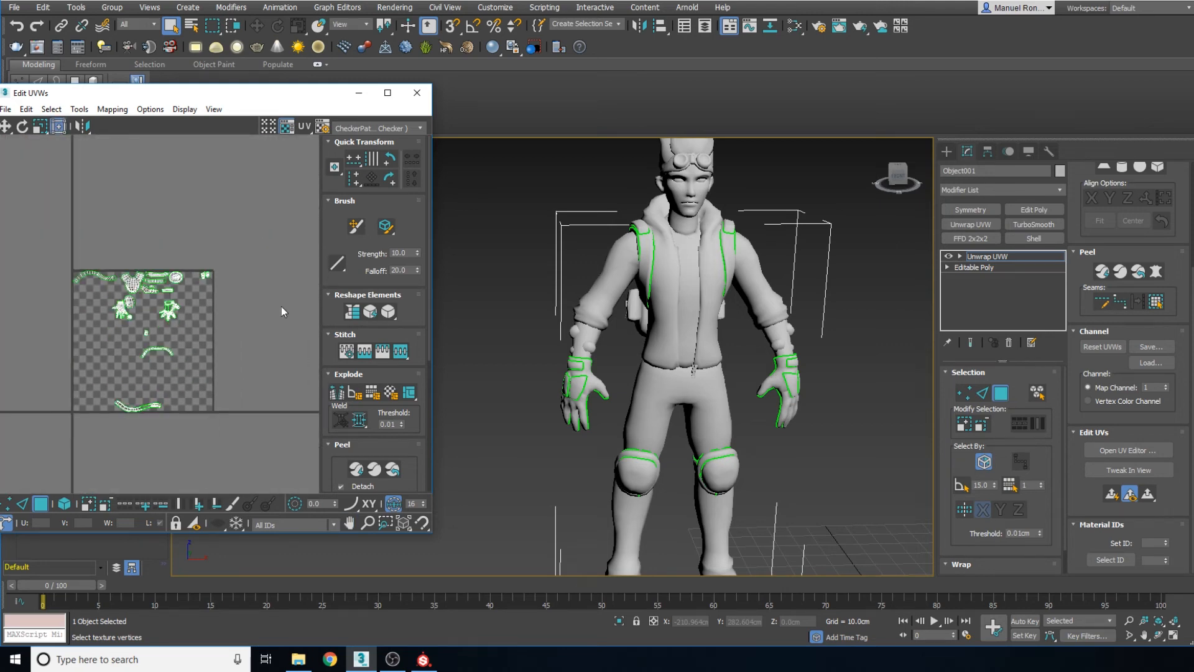
scroll(196, 333, down, 4)
scroll(196, 332, up, 5)
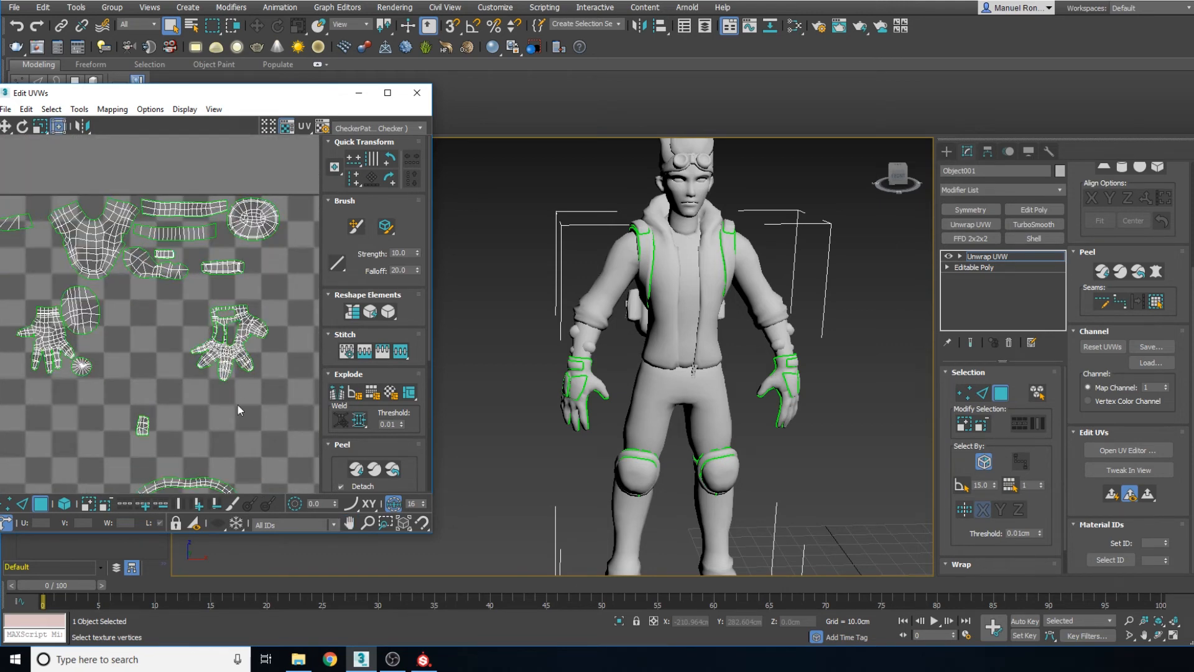
Turn on selection by element for the UV polygons and select the entire glove on the character's left hand
click(1037, 394)
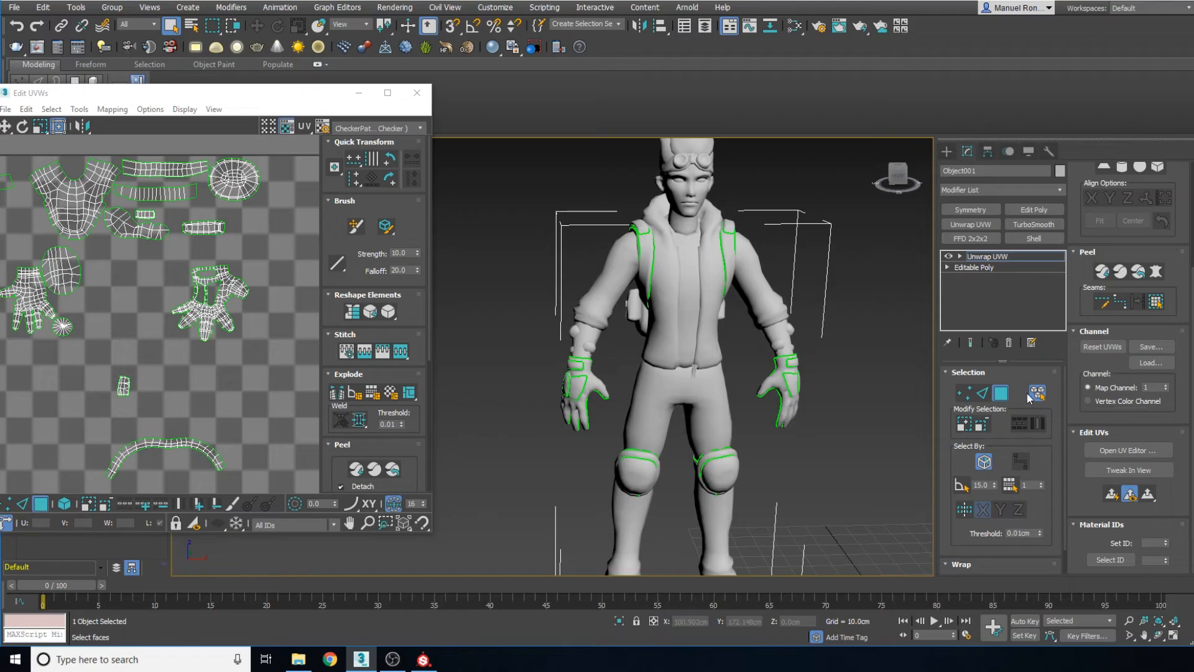
click(783, 384)
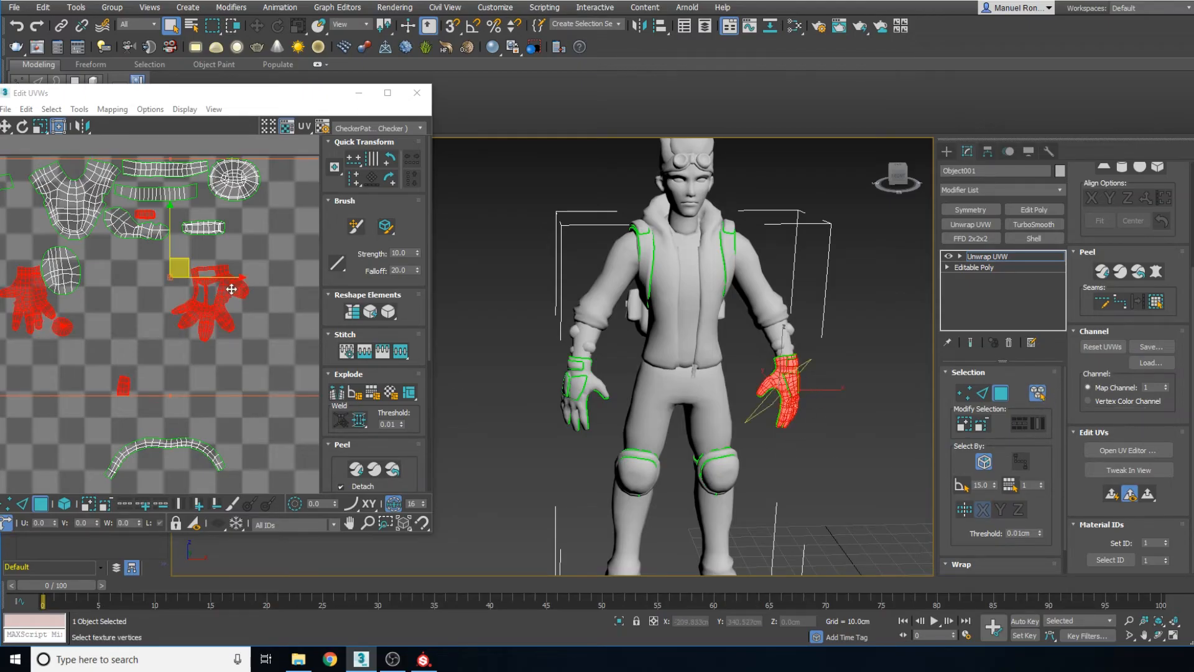
scroll(221, 298, down, 5)
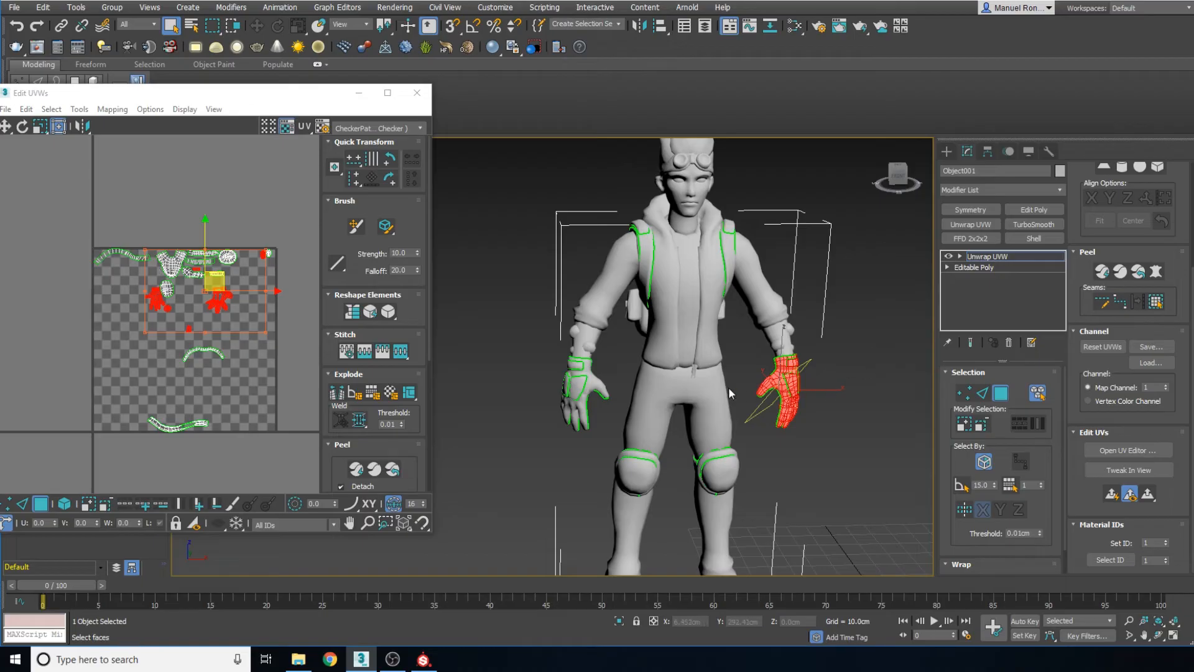
scroll(189, 305, up, 4)
scroll(197, 317, down, 3)
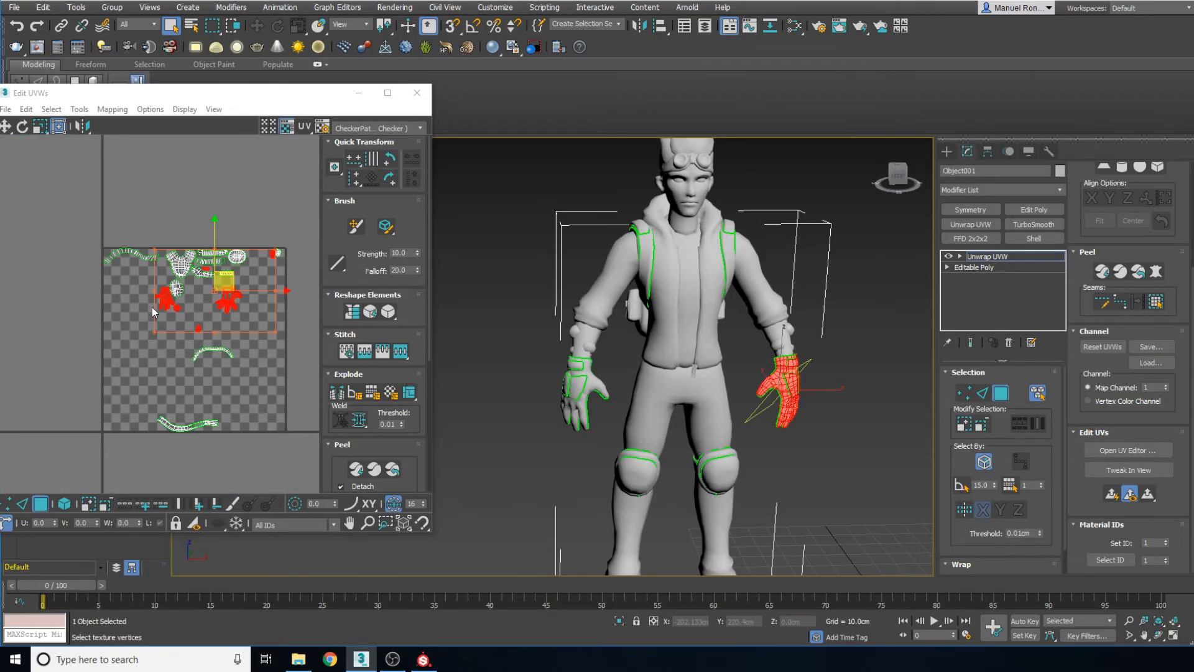
Offset the selected glove's UV shells by 1 in U, outside the main UV tile, and deselect them
drag(228, 93, 284, 94)
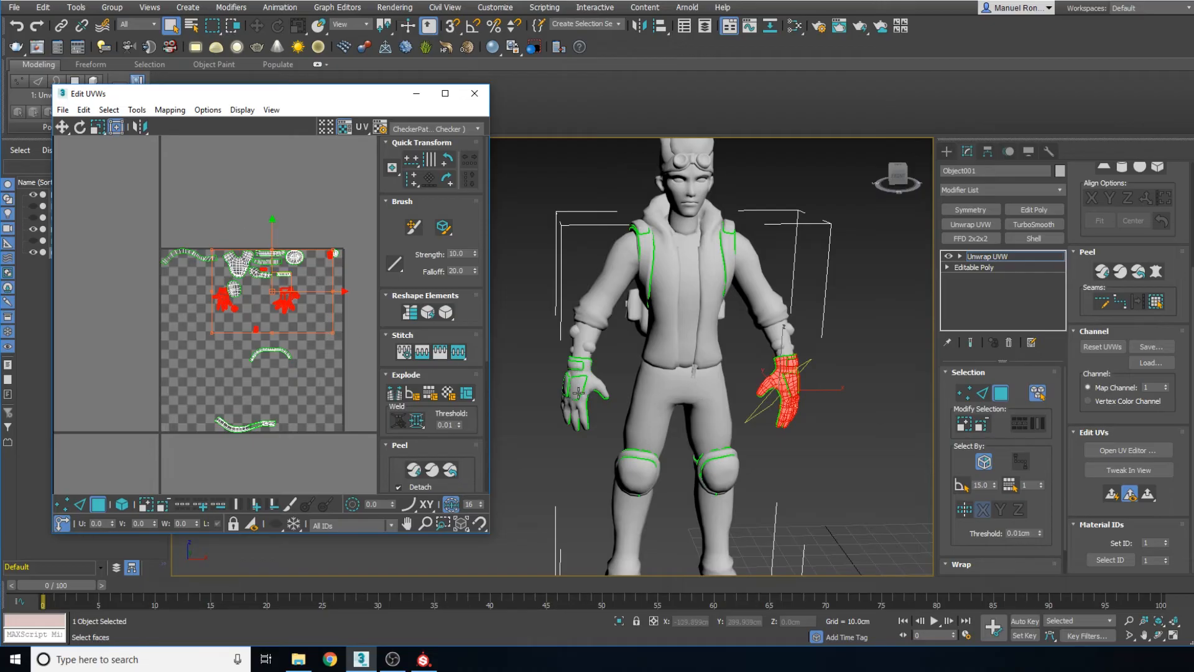
scroll(226, 284, down, 4)
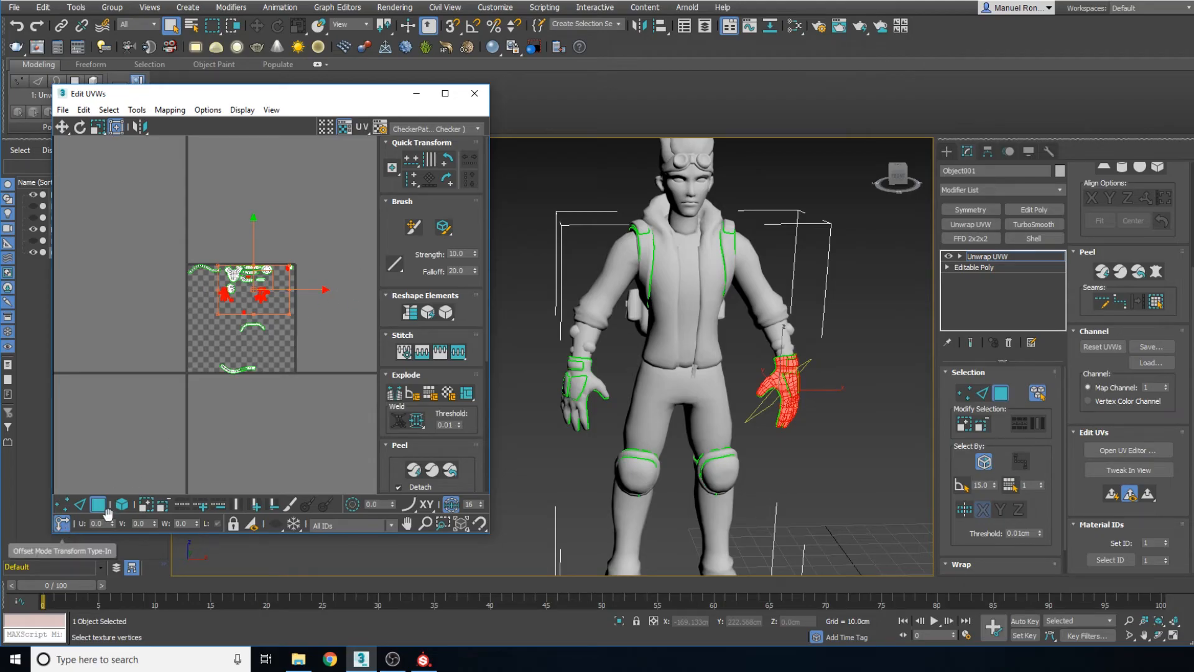
click(95, 523)
drag(105, 523, 69, 527)
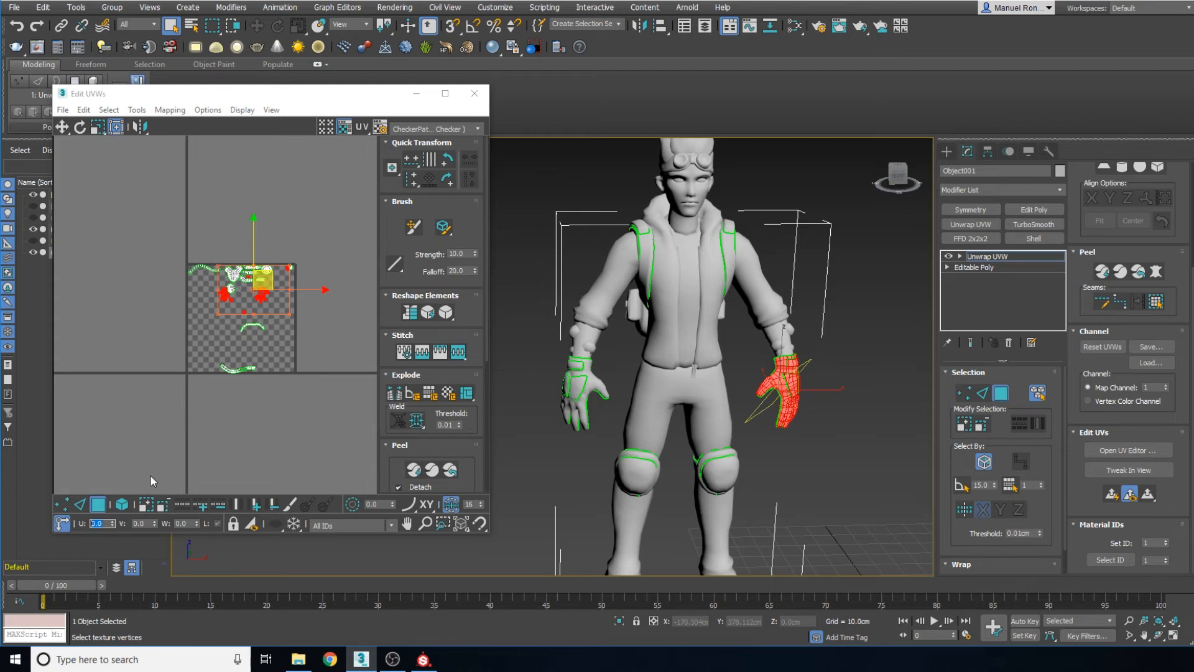
text(1)
key(Return)
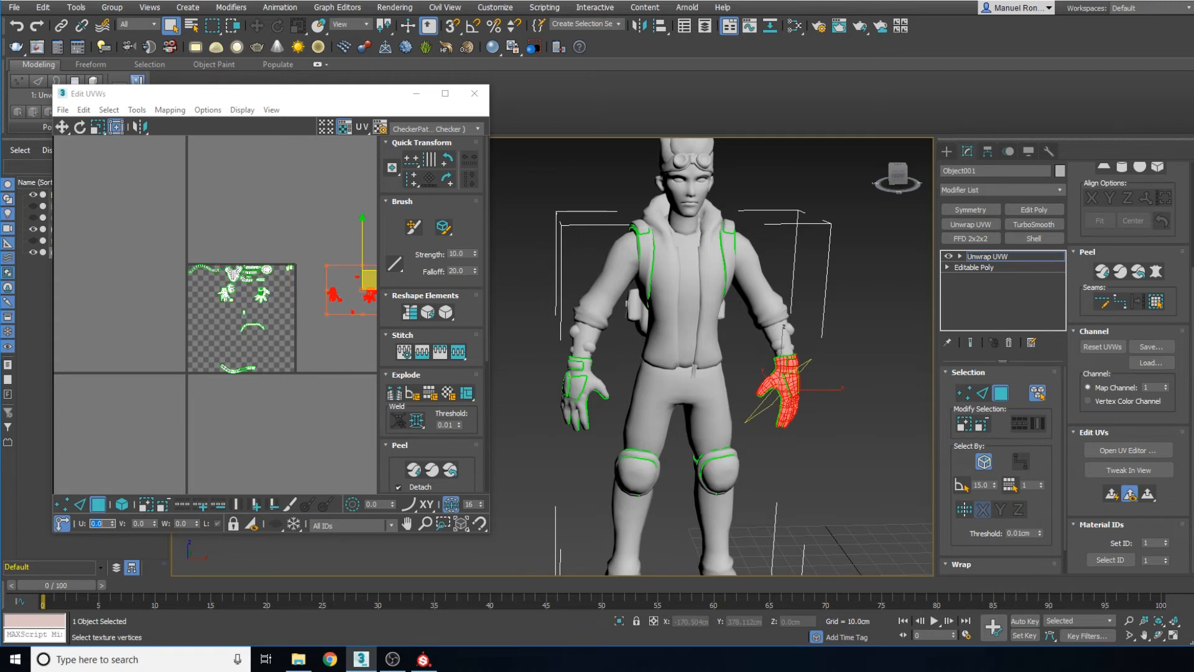
middle_drag(240, 343, 179, 352)
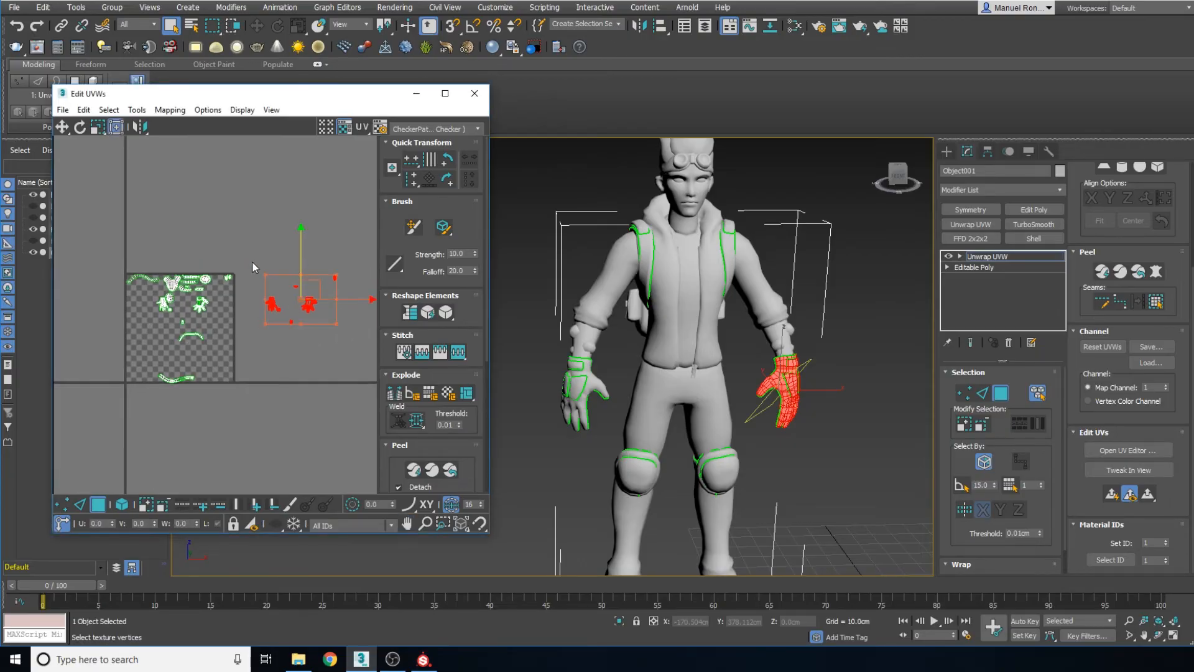
click(286, 352)
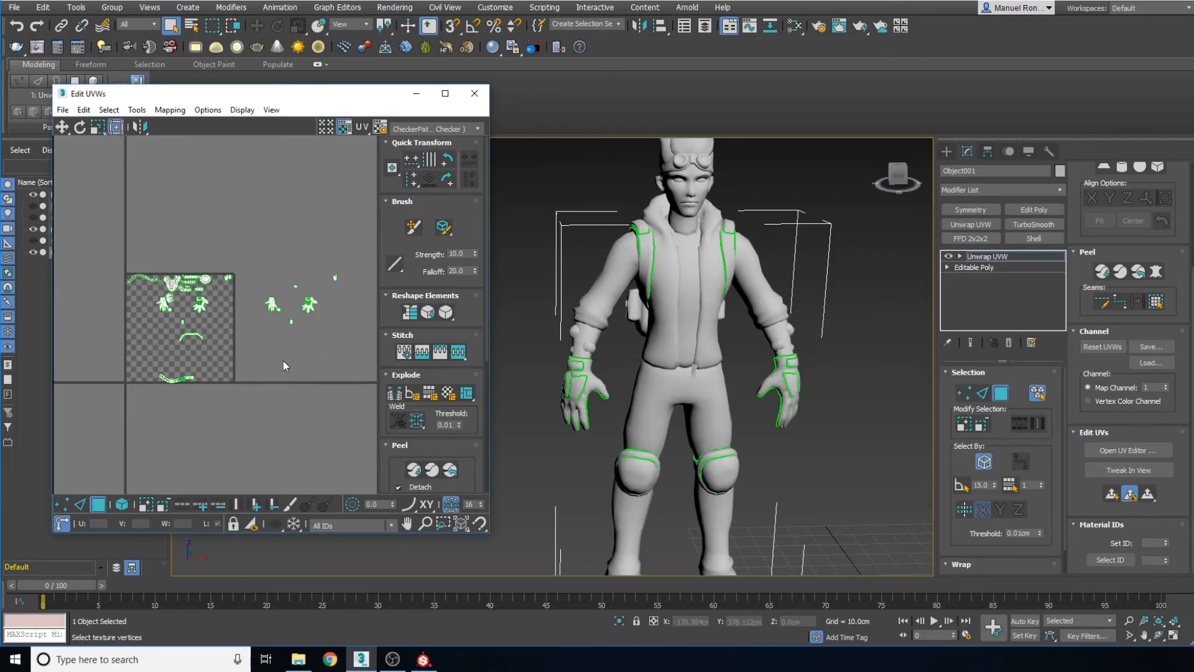
scroll(194, 285, up, 4)
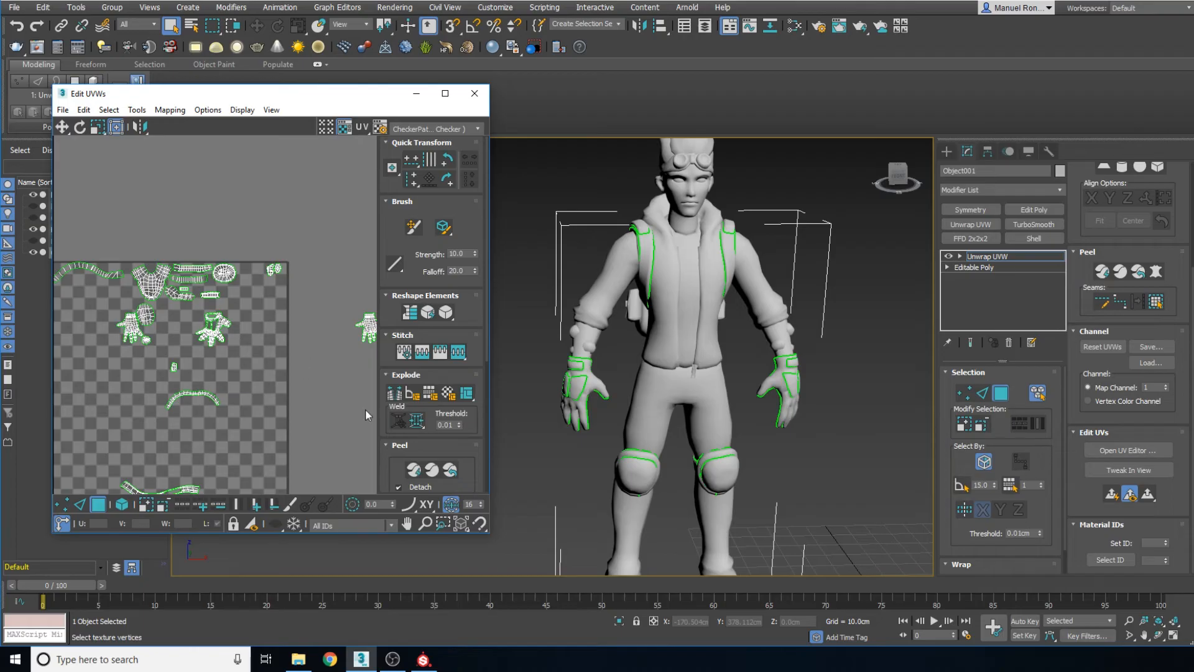
scroll(87, 304, down, 3)
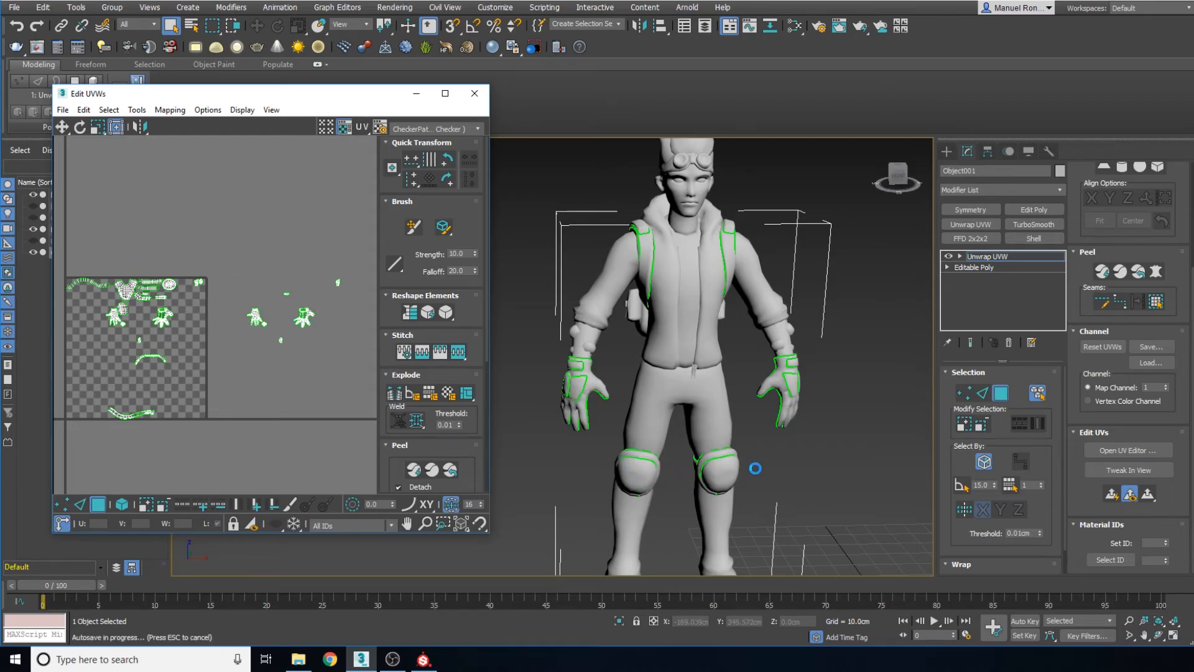
Select the knee pad on the character's left leg and offset its UV shells by 1 in U
click(721, 468)
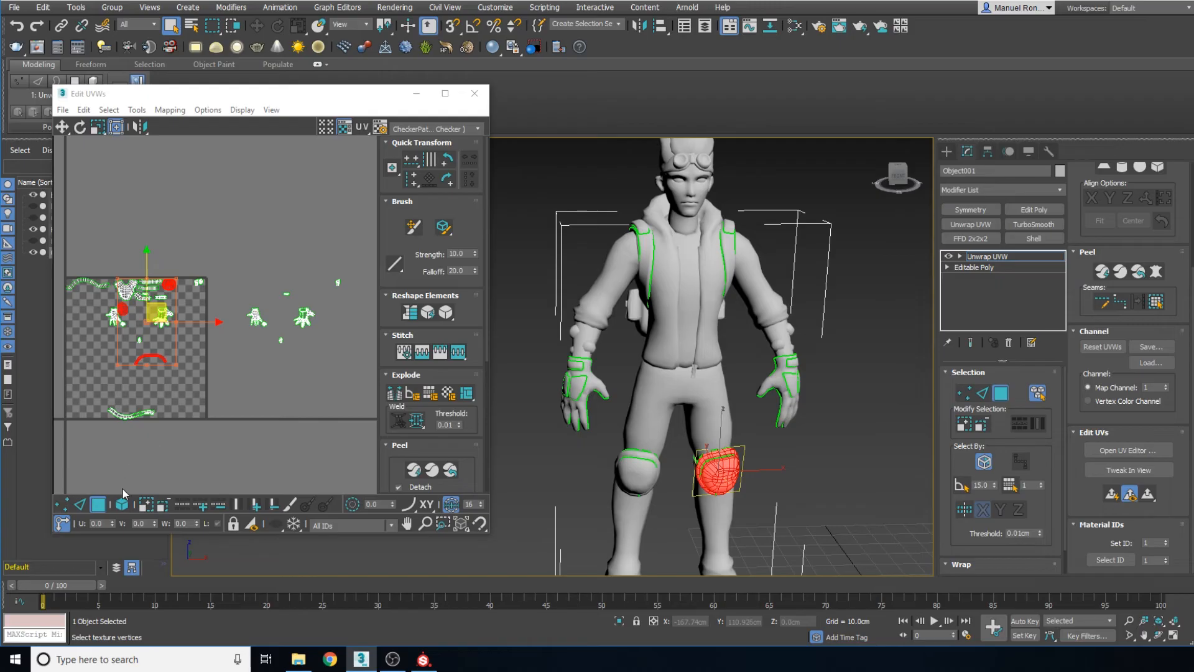
click(96, 523)
text(1)
key(Return)
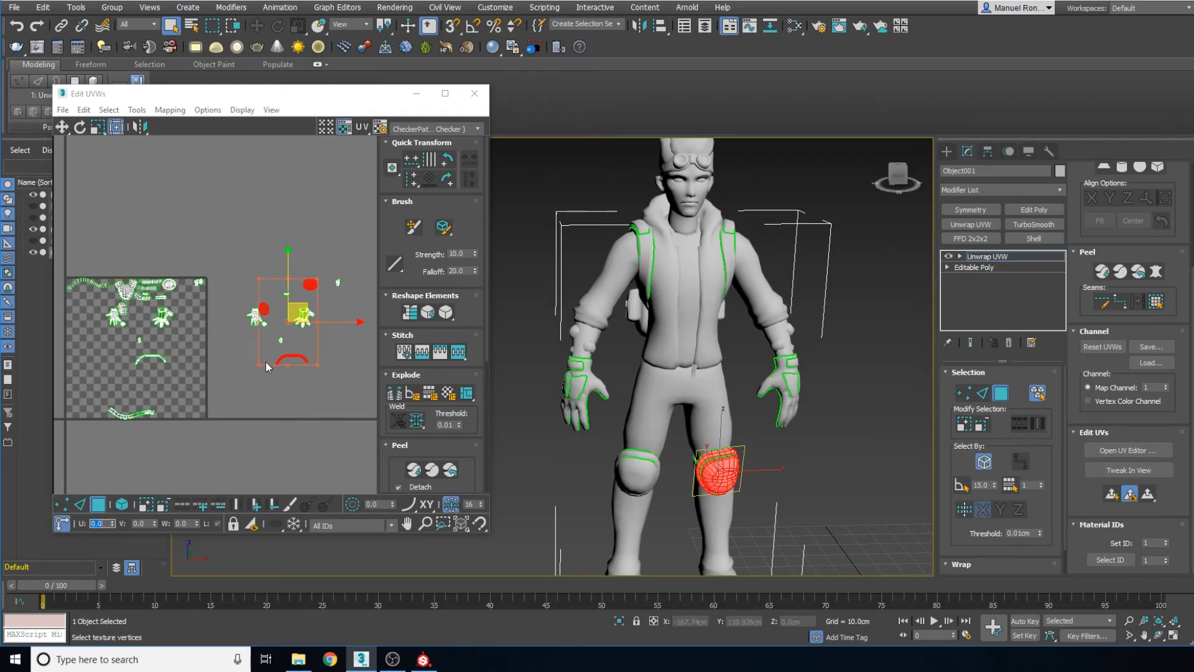
scroll(264, 289, up, 10)
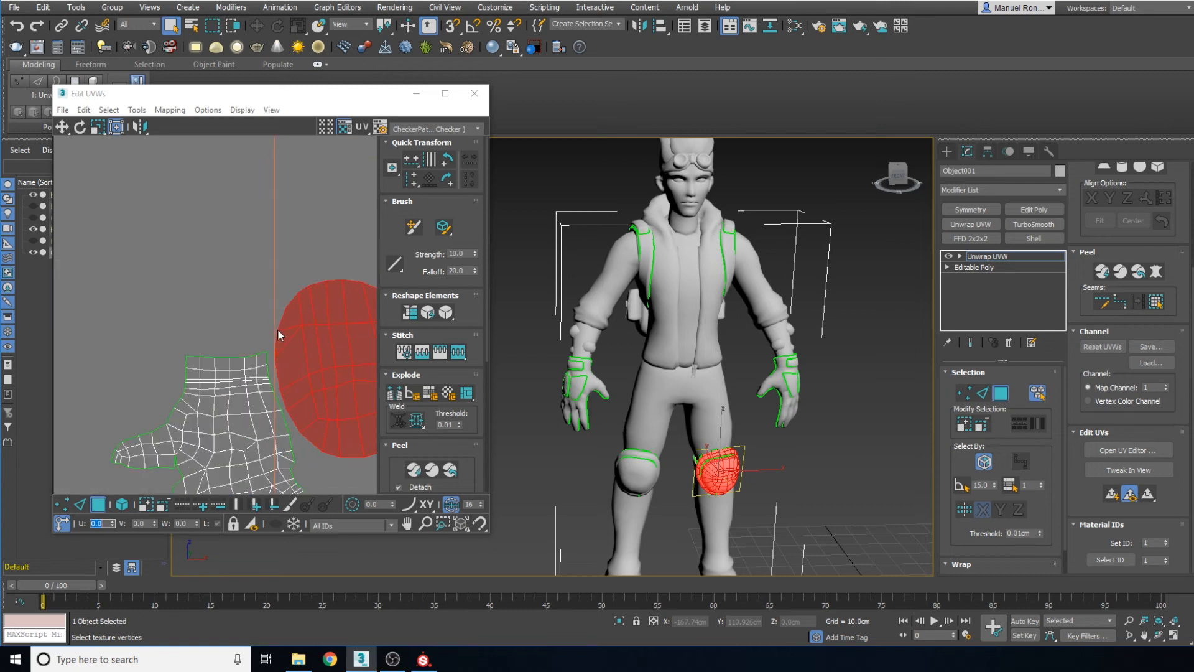
scroll(335, 366, down, 10)
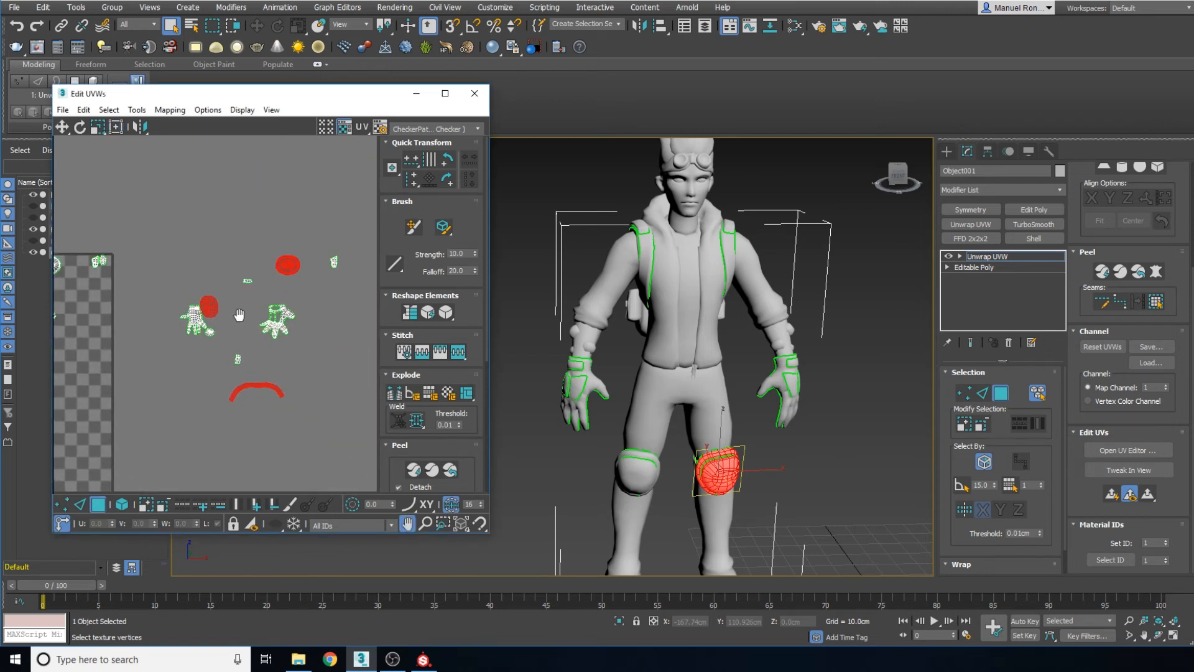
scroll(130, 366, down, 2)
middle_drag(122, 364, 213, 368)
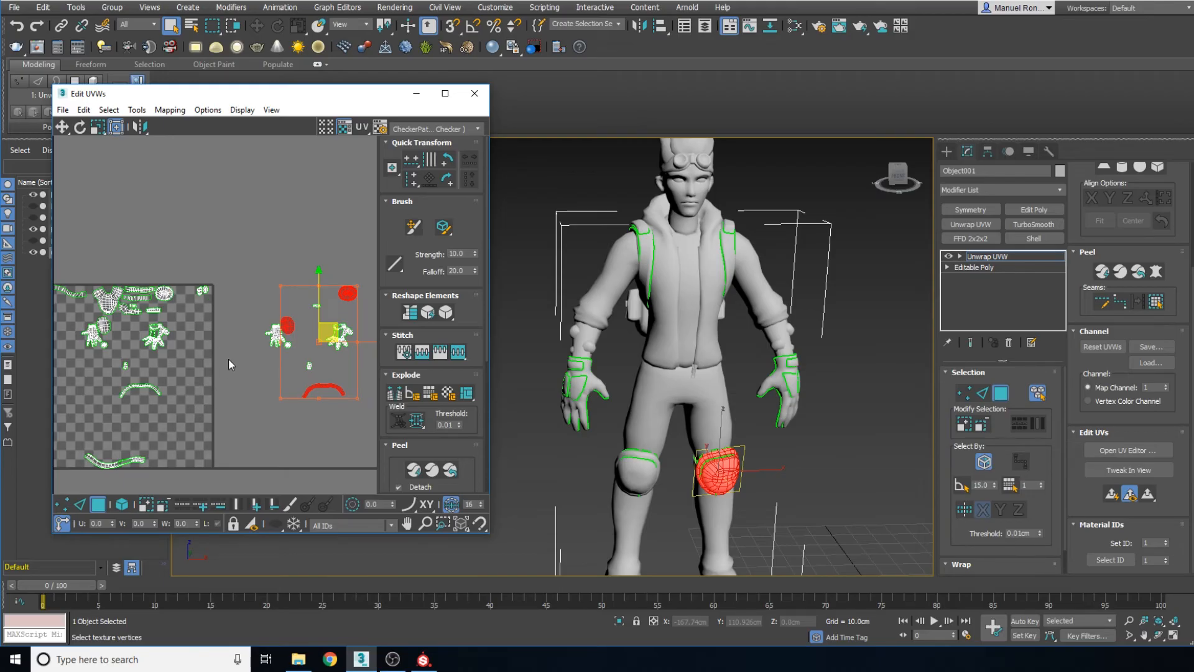
Select the character's left boot, offset its UV shells by 1 in U, and close the UV editor
middle_drag(749, 559, 752, 454)
click(745, 420)
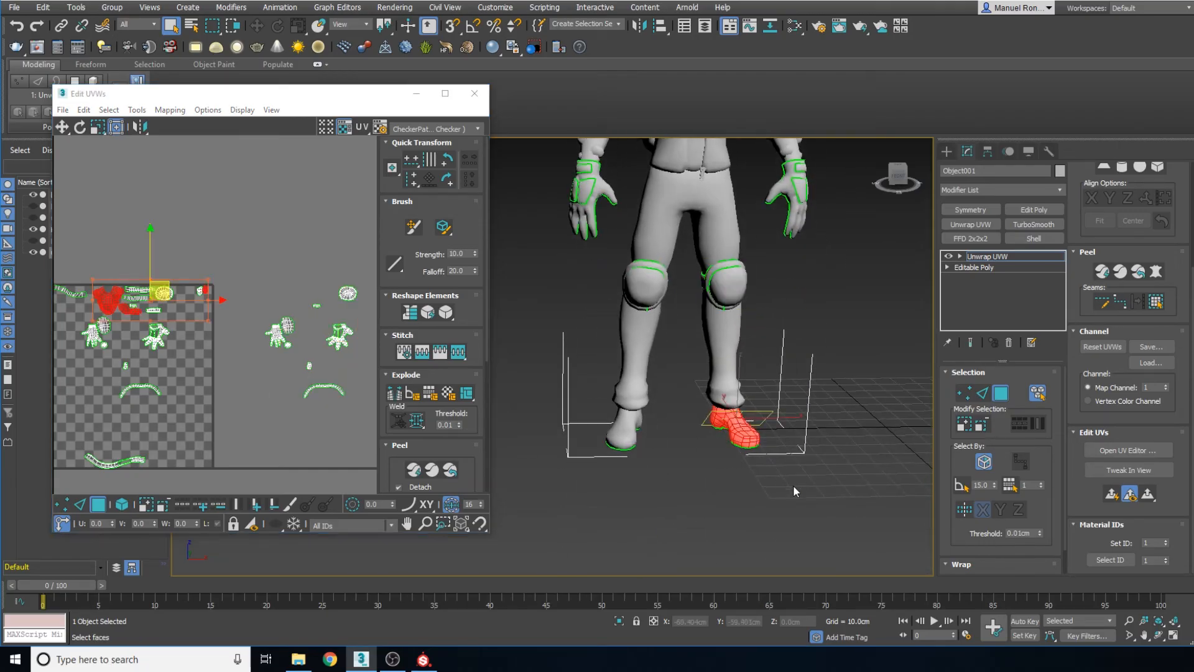
drag(107, 523, 47, 526)
text(1)
key(Return)
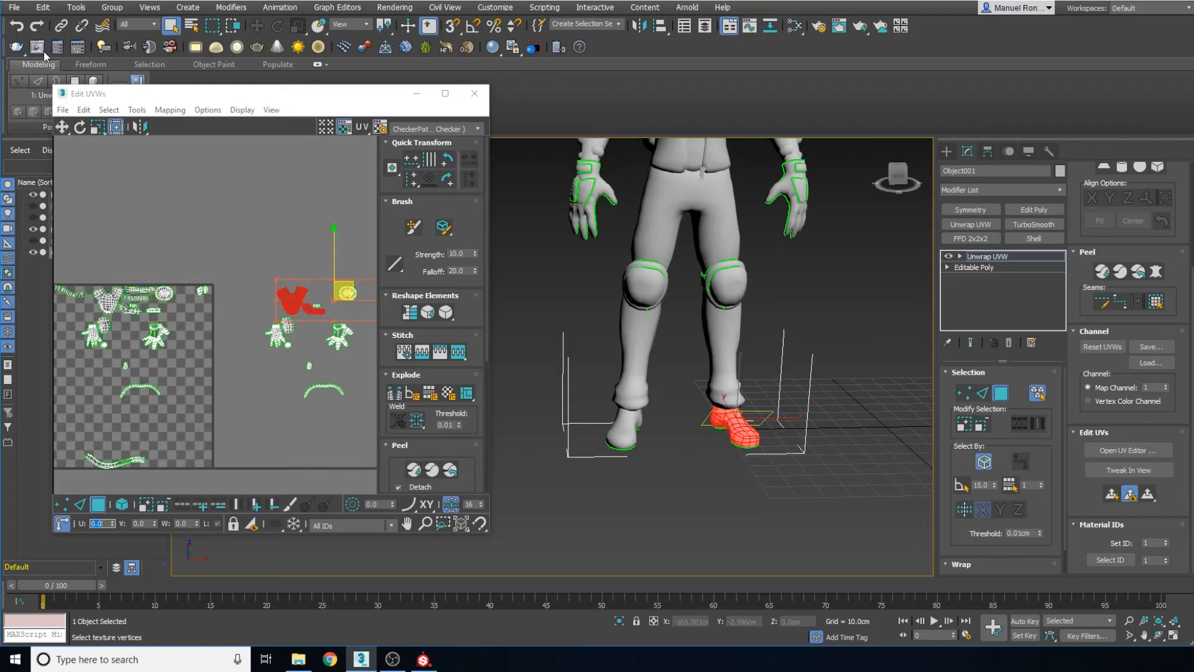
scroll(328, 314, up, 6)
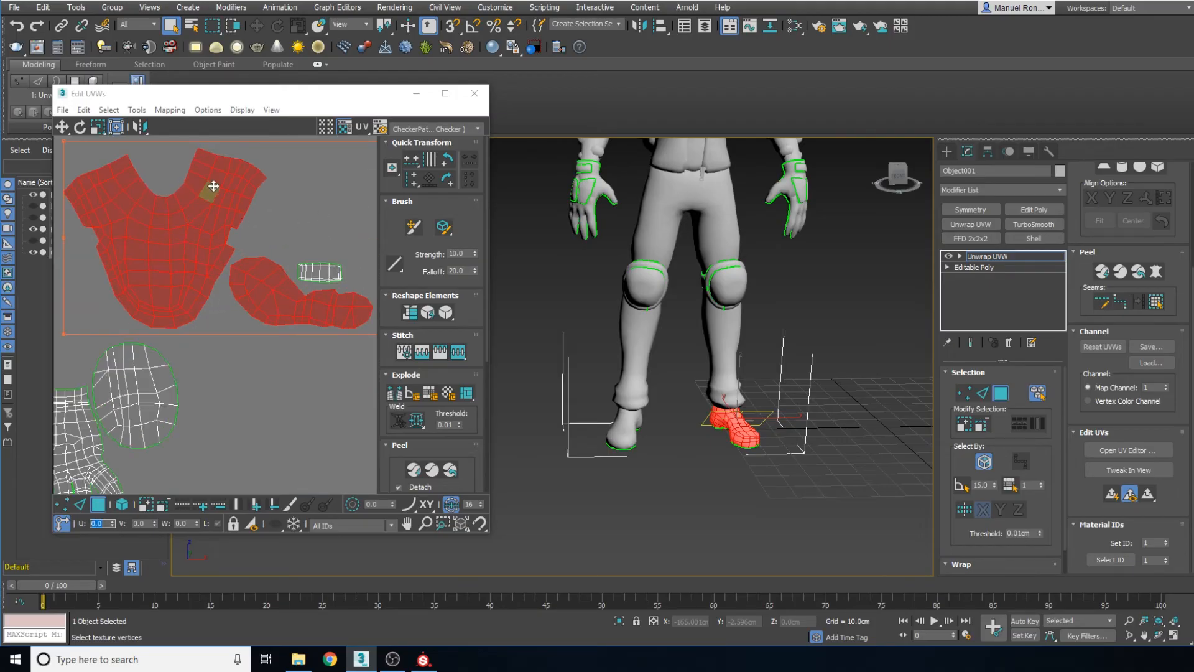
scroll(225, 327, down, 8)
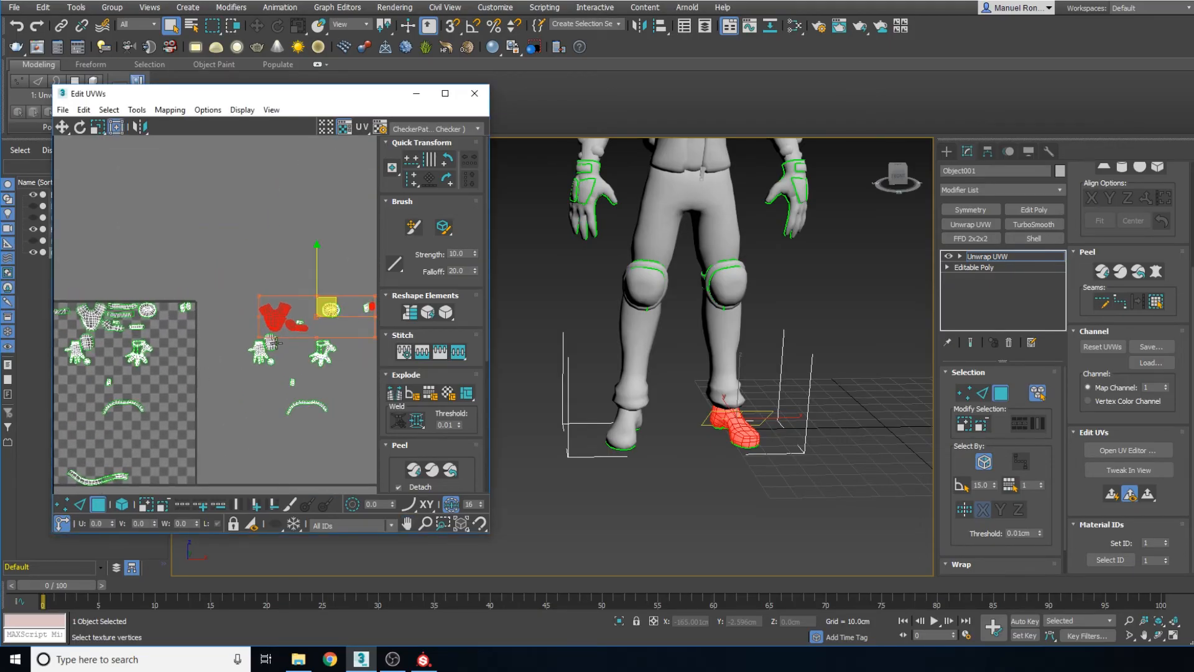
middle_drag(367, 309, 251, 287)
scroll(231, 311, up, 8)
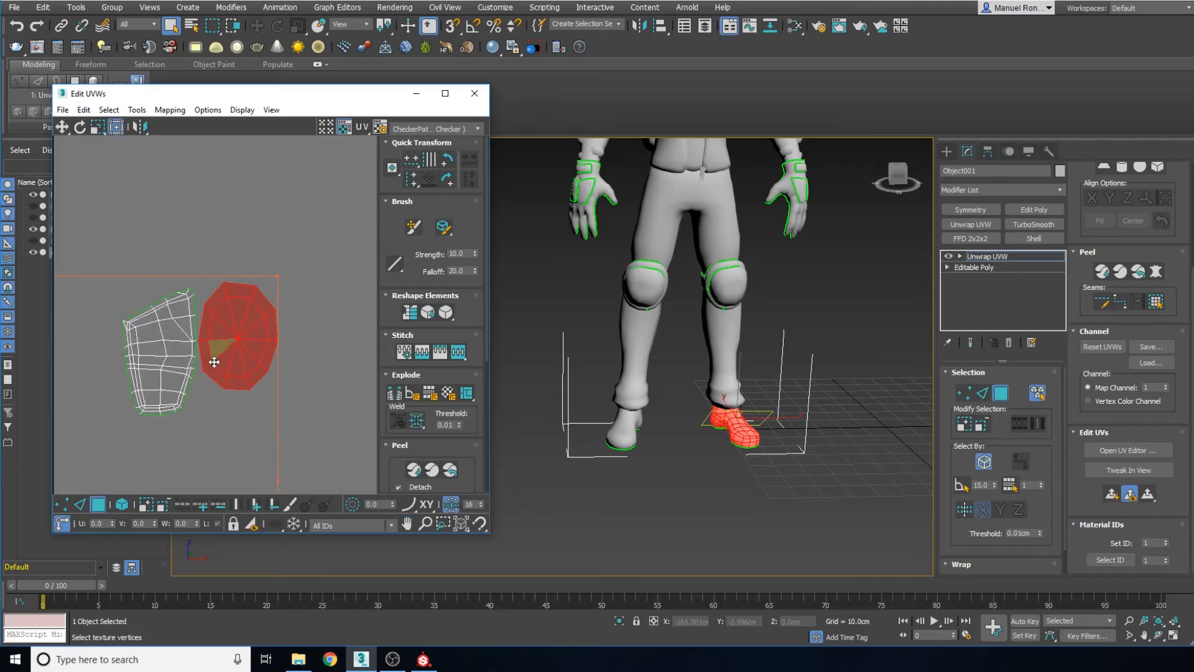
scroll(213, 362, down, 8)
scroll(605, 465, down, 3)
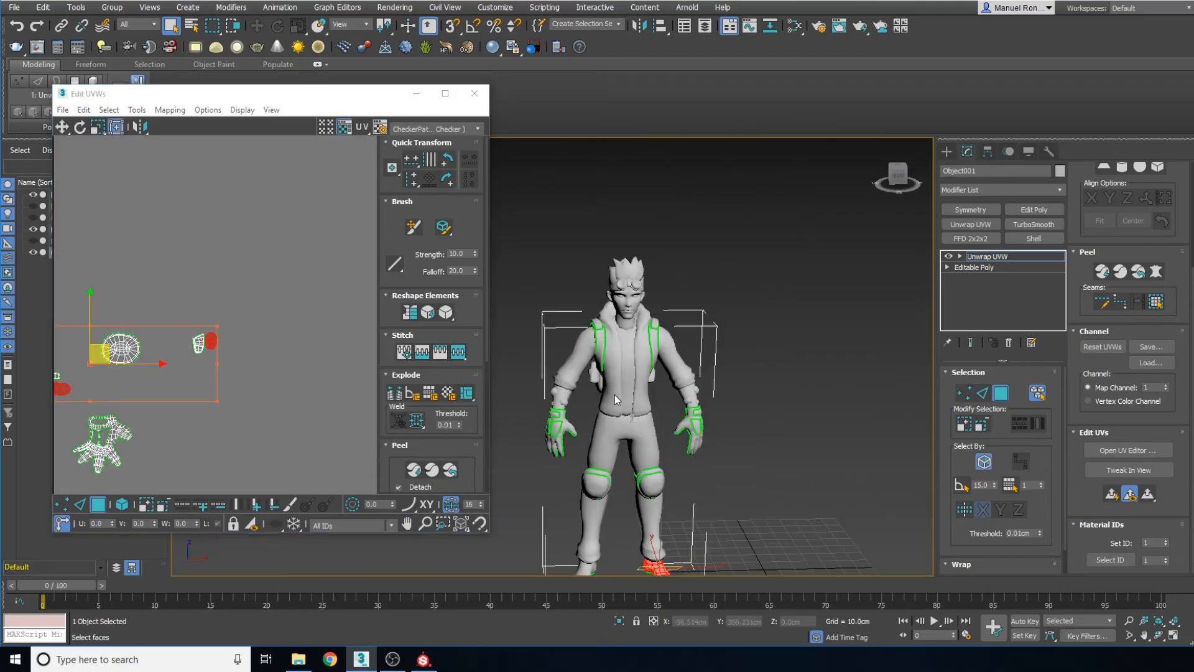
middle_drag(614, 394, 709, 407)
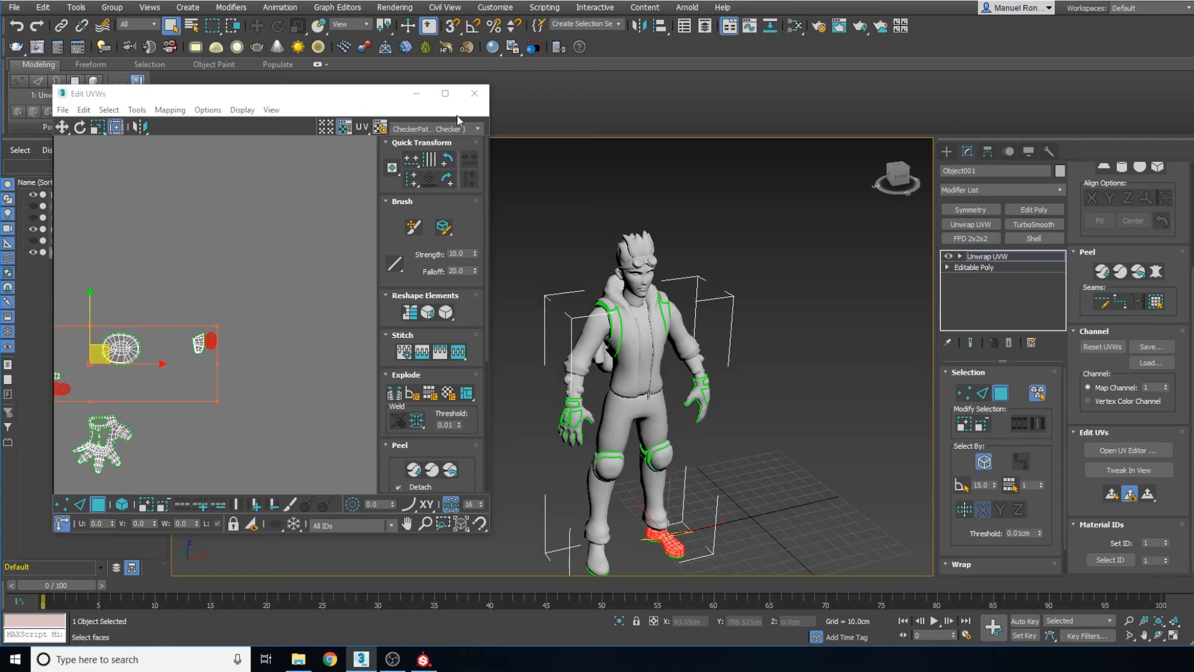
click(475, 93)
right_click(804, 276)
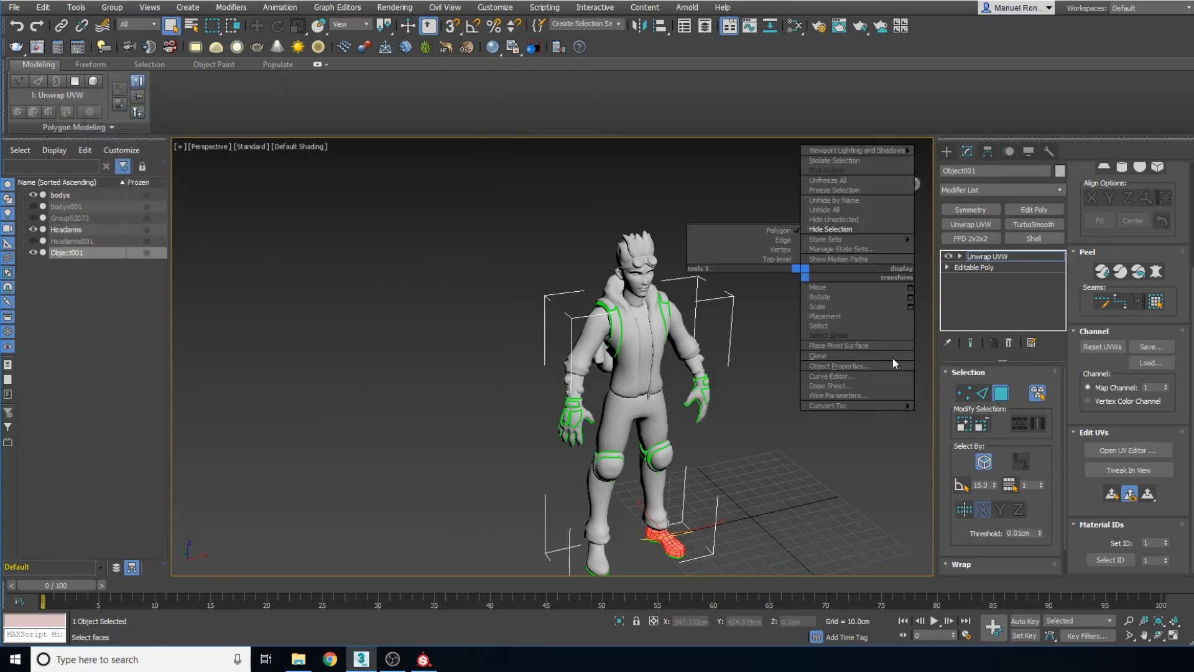
mouse_move(905, 404)
click(958, 405)
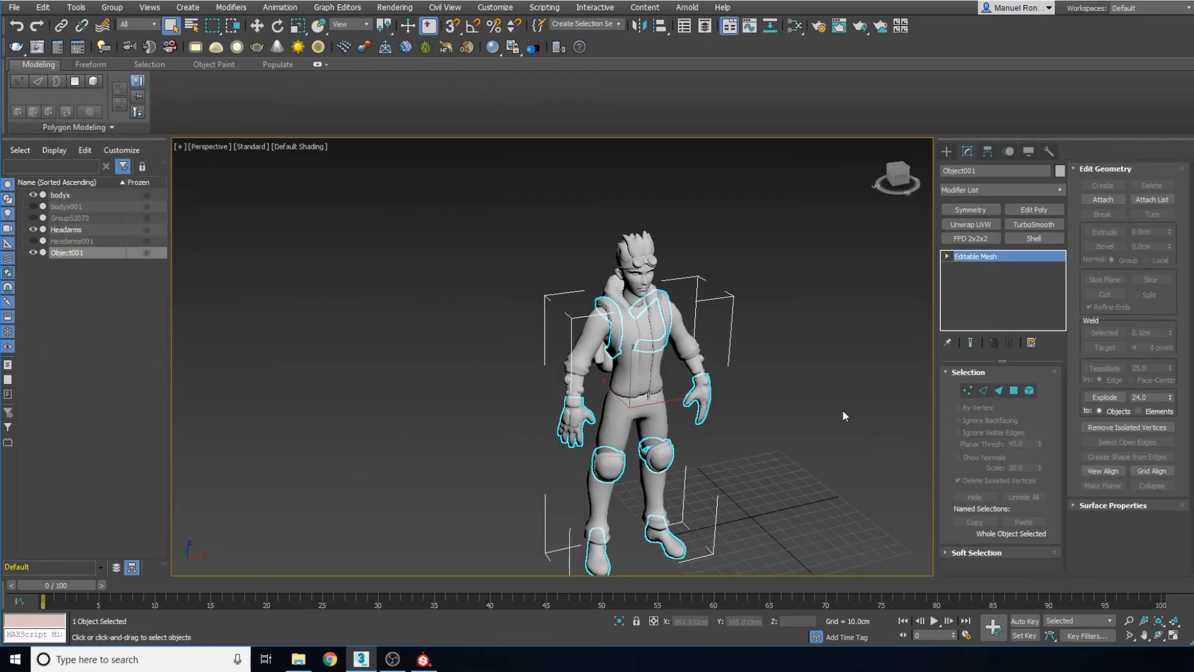
middle_drag(703, 382, 706, 362)
key(ctrl+z)
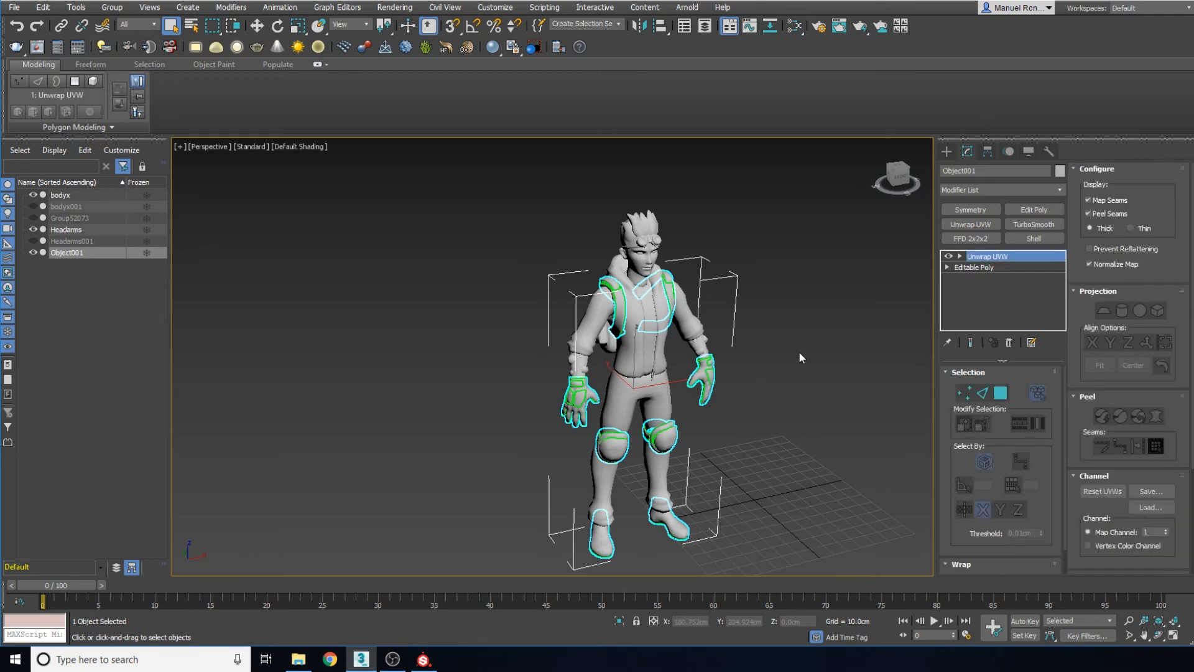
Convert the unwrapped accessories object to an Editable Poly and deselect it
right_click(800, 357)
mouse_move(871, 480)
click(927, 495)
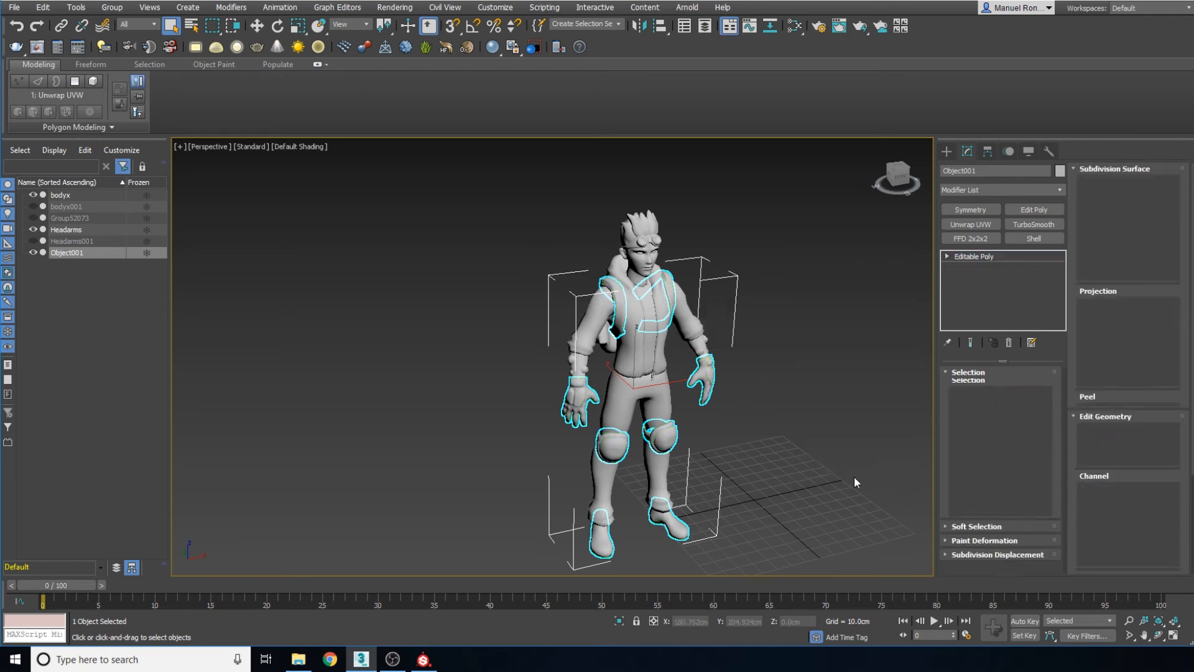
click(797, 351)
scroll(660, 315, up, 4)
scroll(572, 271, down, 6)
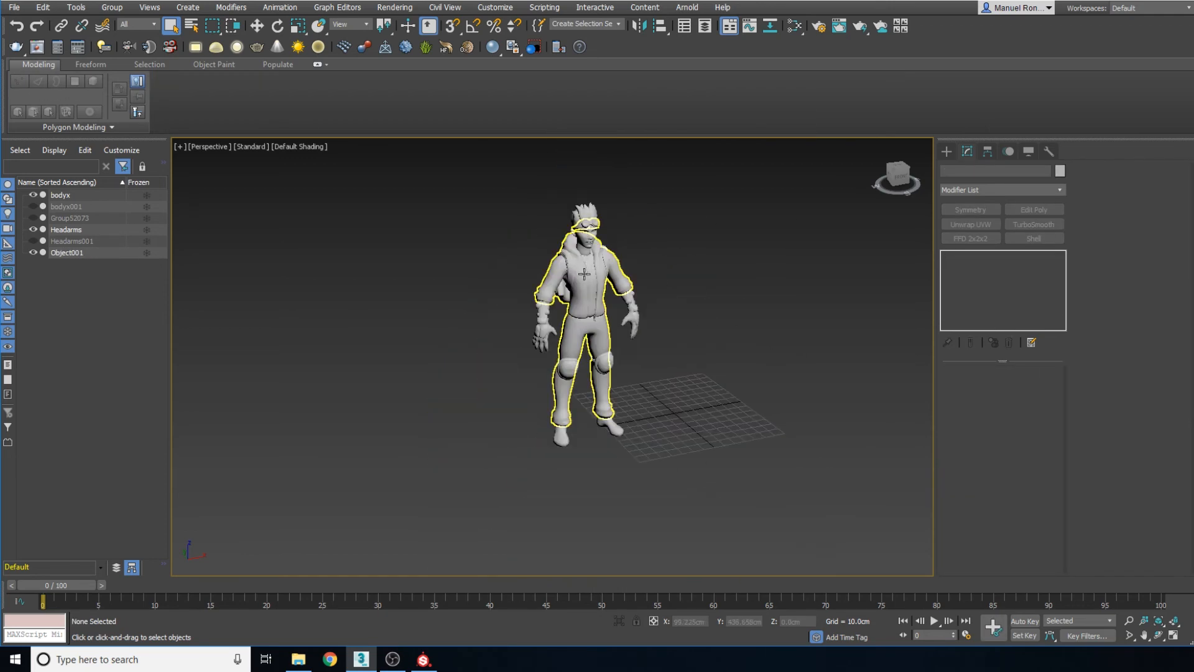
scroll(584, 273, up, 4)
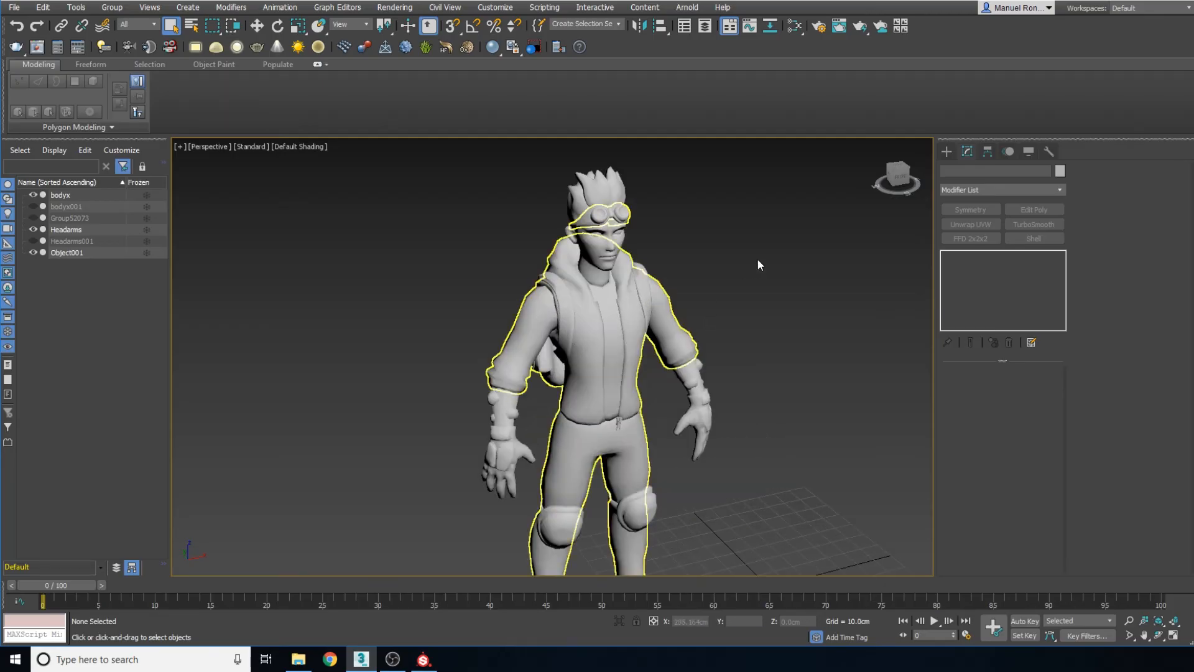
Select all visible parts of the character together: bodyx, Headarms and Object001
mouse_move(811, 331)
middle_down()
mouse_move(705, 347)
mouse_move(639, 324)
middle_up()
middle_drag(758, 290, 715, 310)
scroll(463, 345, down, 3)
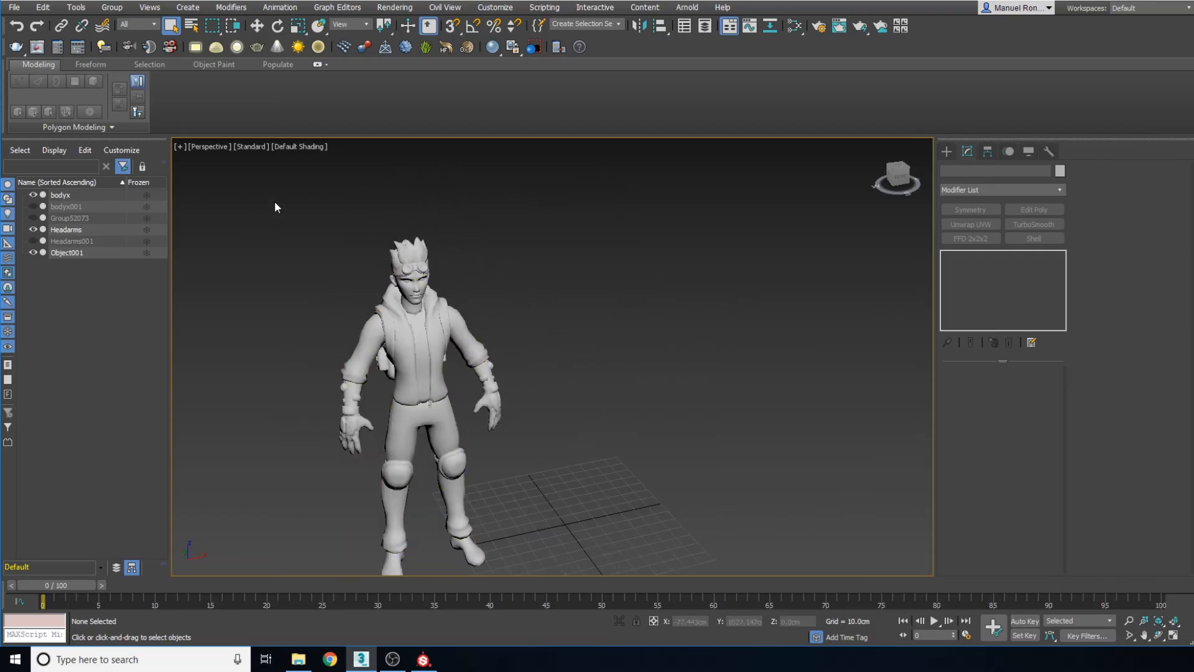
drag(268, 206, 312, 424)
drag(592, 577, 591, 577)
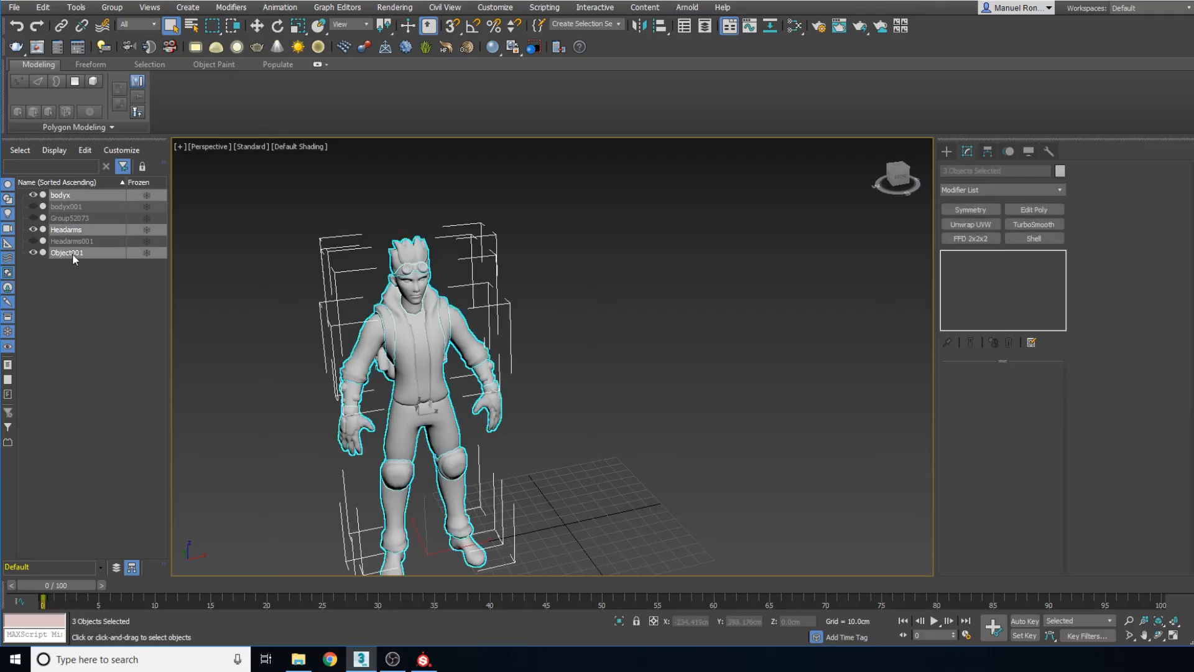
Unhide Headarms001 and bodyx001, keep Group52073 hidden, and select the two parts of the second character
click(32, 241)
click(33, 217)
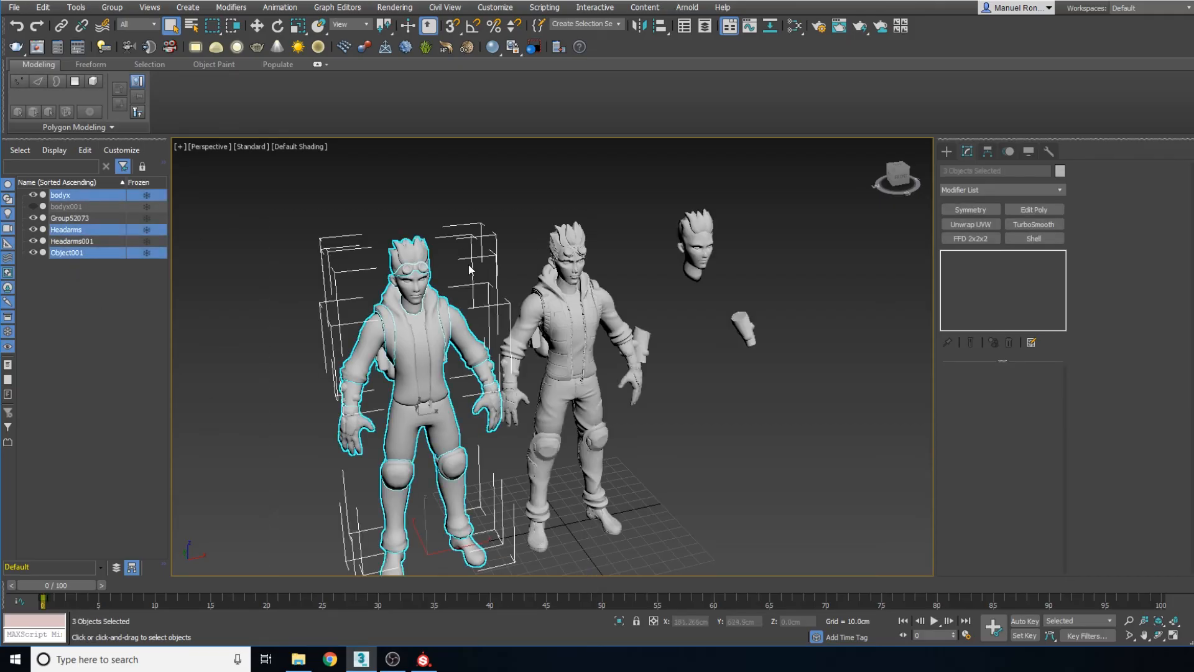
click(33, 217)
click(33, 205)
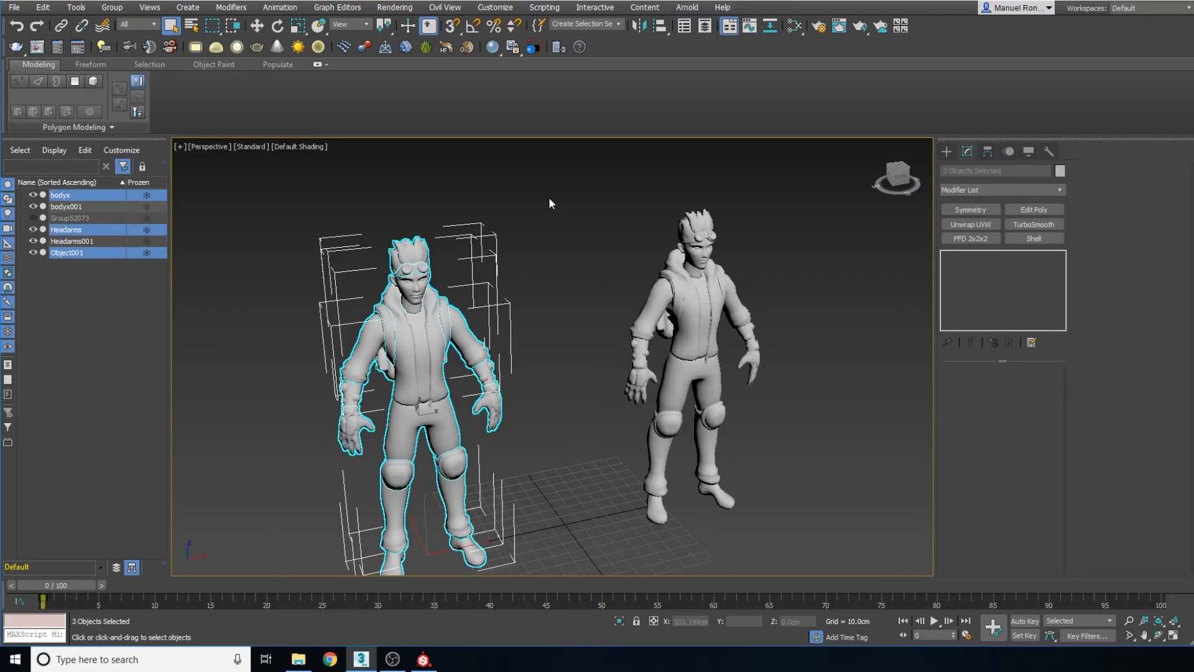
drag(600, 173, 810, 534)
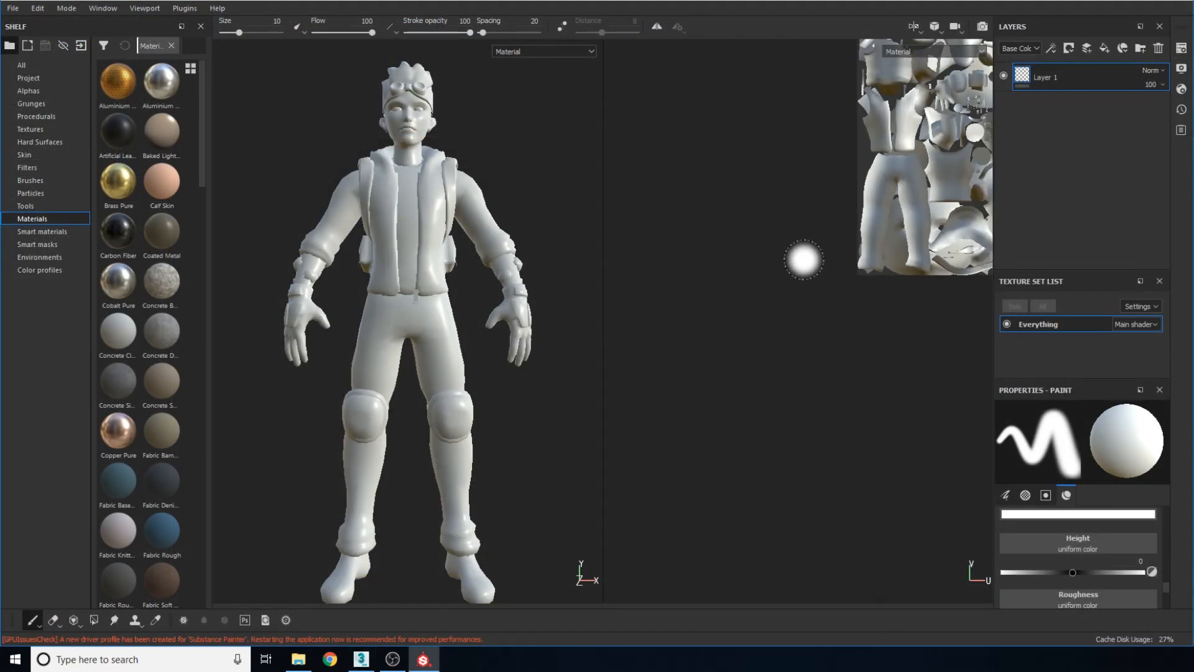
Switch to Substance Painter and examine the UV islands in and around the main tile, along with the 3D character from several angles
scroll(808, 279, up, 3)
alt+drag(809, 280, 858, 274)
alt+middle_drag(859, 274, 822, 298)
scroll(822, 297, up, 2)
scroll(813, 242, down, 2)
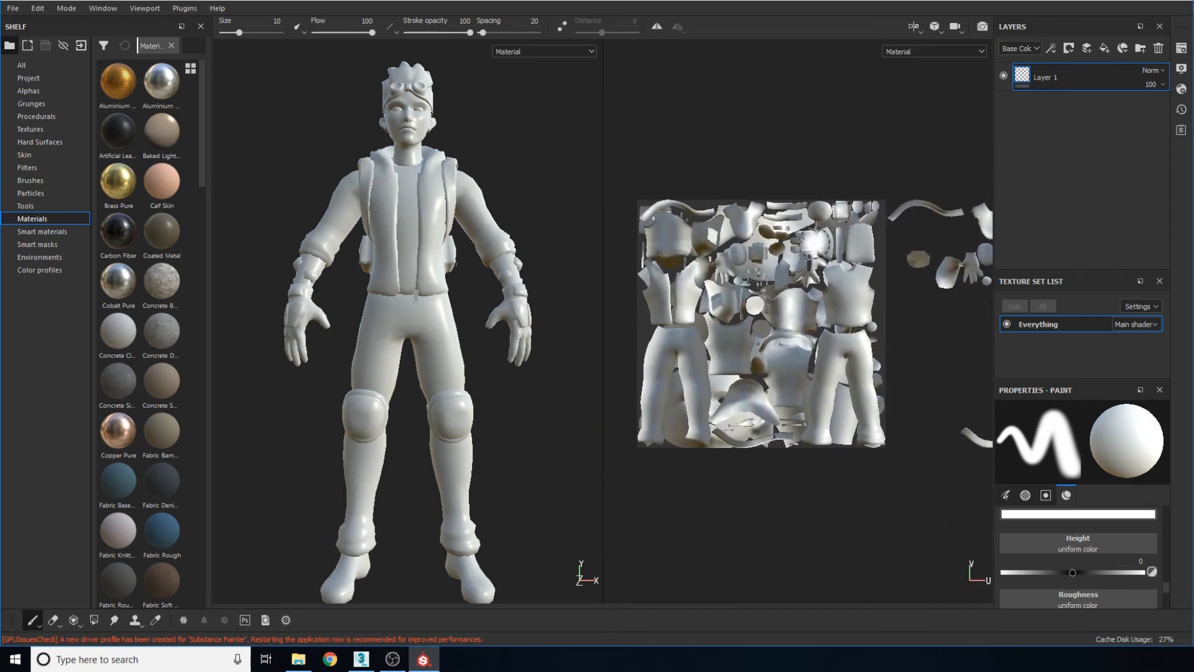
scroll(812, 240, up, 4)
alt+middle_drag(775, 259, 842, 290)
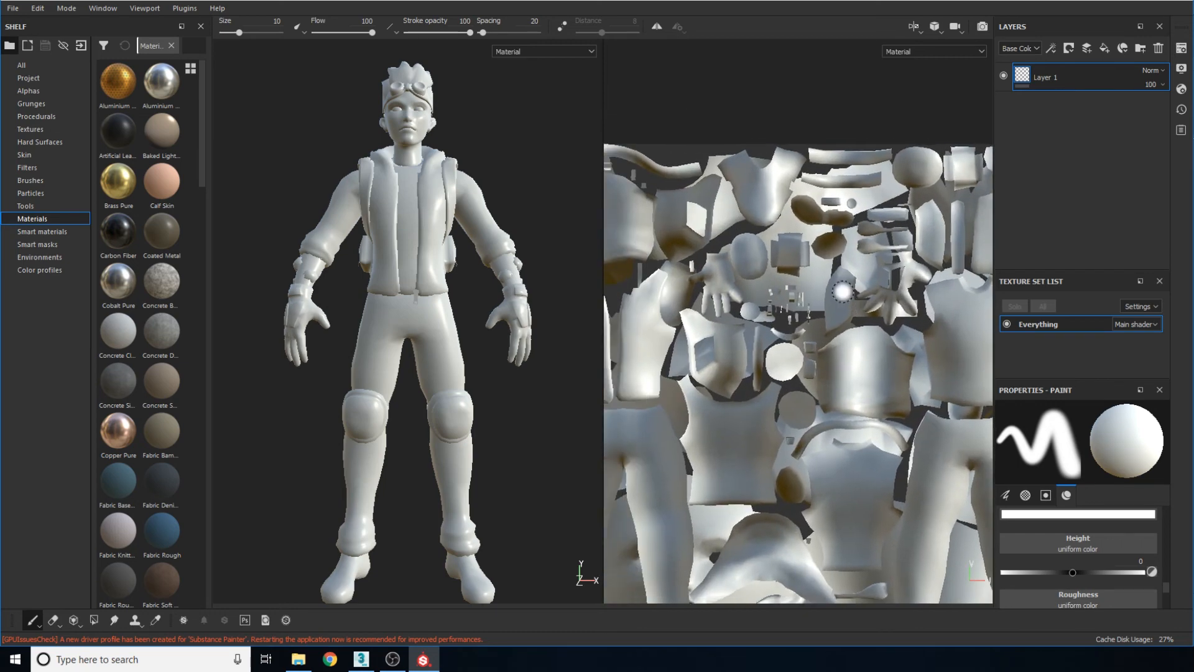
scroll(842, 290, down, 2)
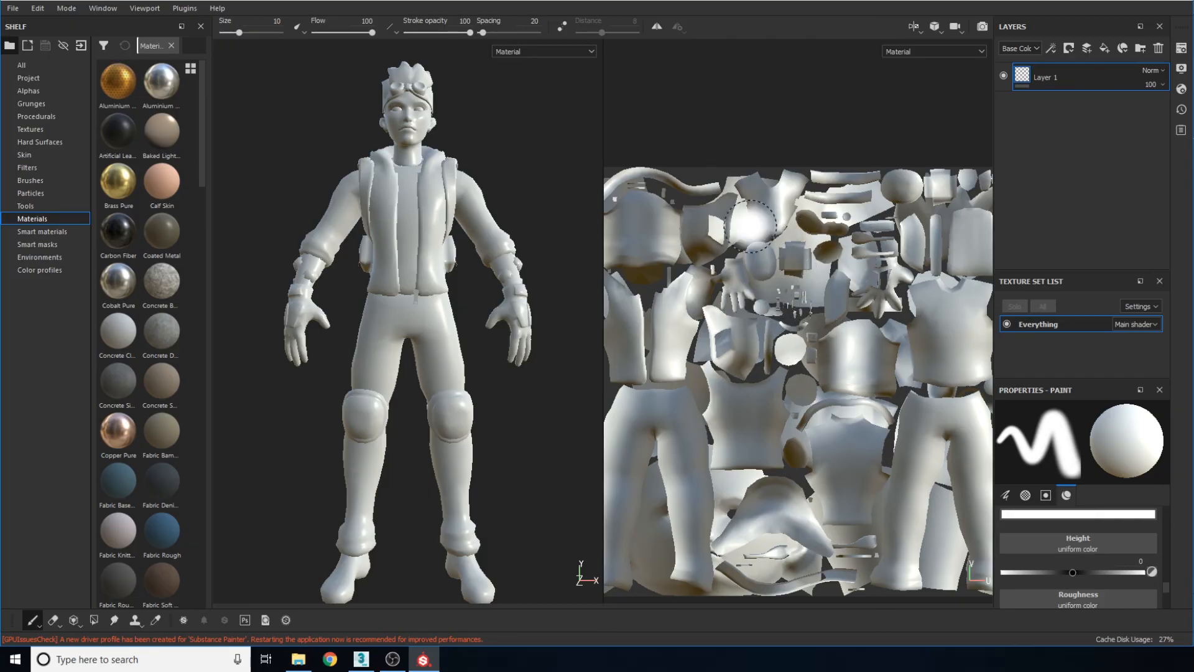
alt+drag(475, 159, 495, 281)
alt+middle_drag(419, 252, 448, 237)
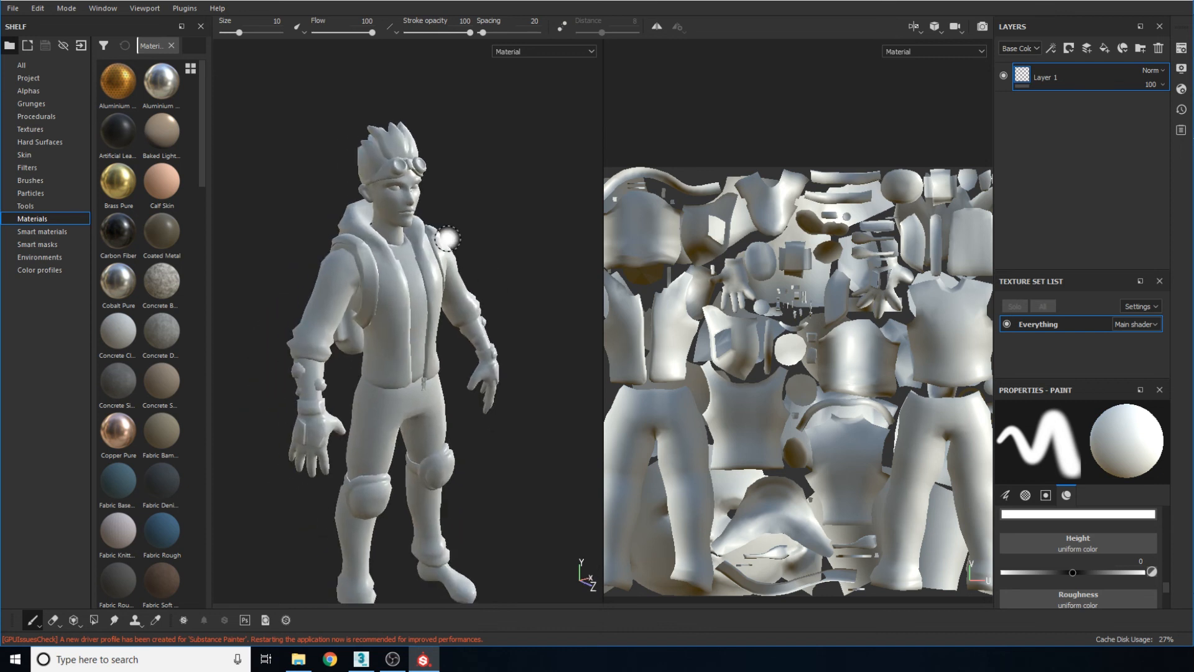
mouse_move(441, 196)
alt+right_down()
mouse_move(429, 200)
mouse_move(403, 333)
mouse_move(413, 207)
alt+right_up()
mouse_move(413, 208)
alt+mouse_down()
mouse_move(469, 255)
mouse_move(447, 245)
alt+mouse_up()
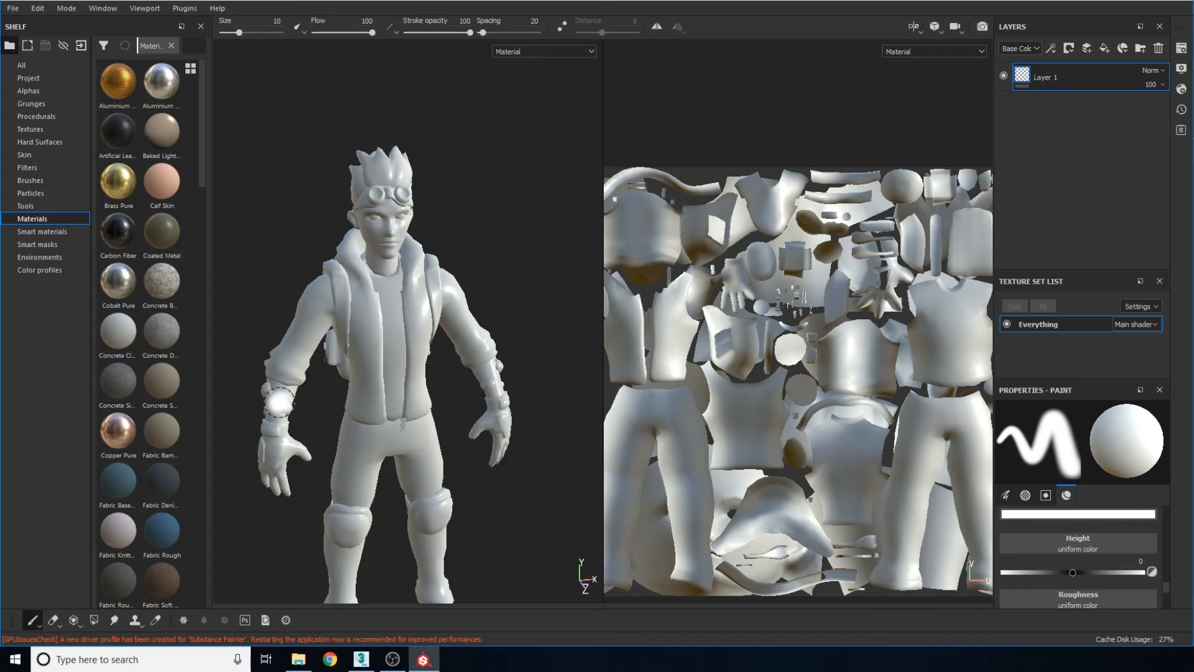
Switch to 3ds Max and select the second character's body mesh bodyx001, followed by its head and forearms mesh Headarms001
click(361, 659)
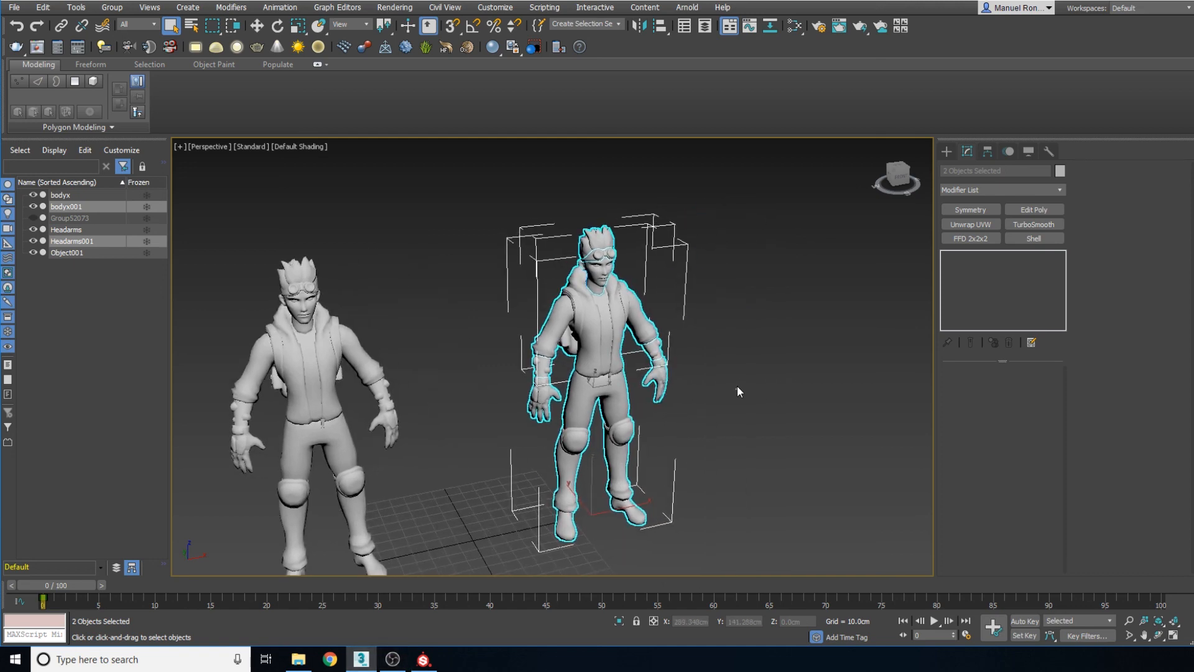
click(740, 354)
key(z)
click(460, 355)
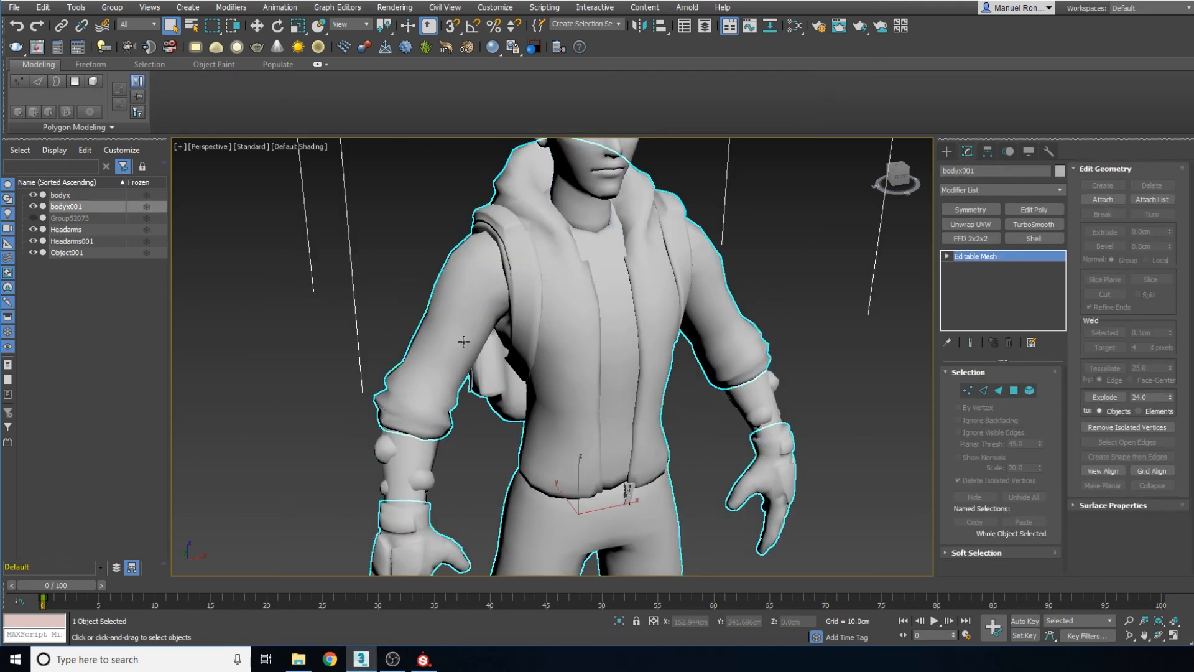
key(z)
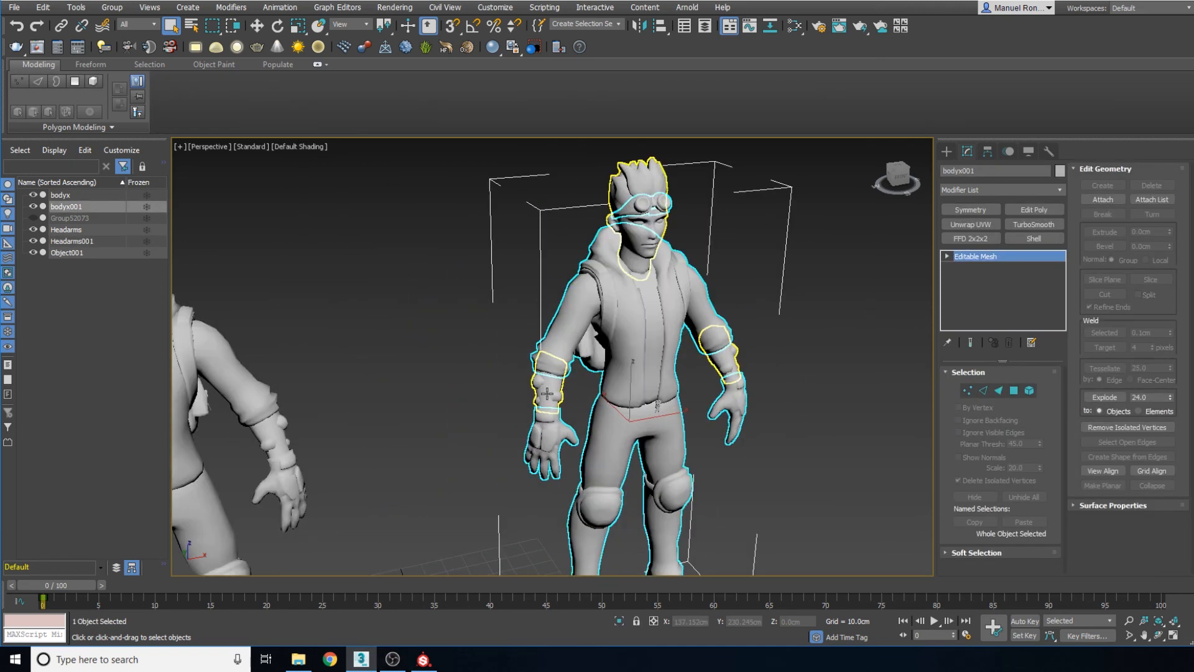
click(546, 393)
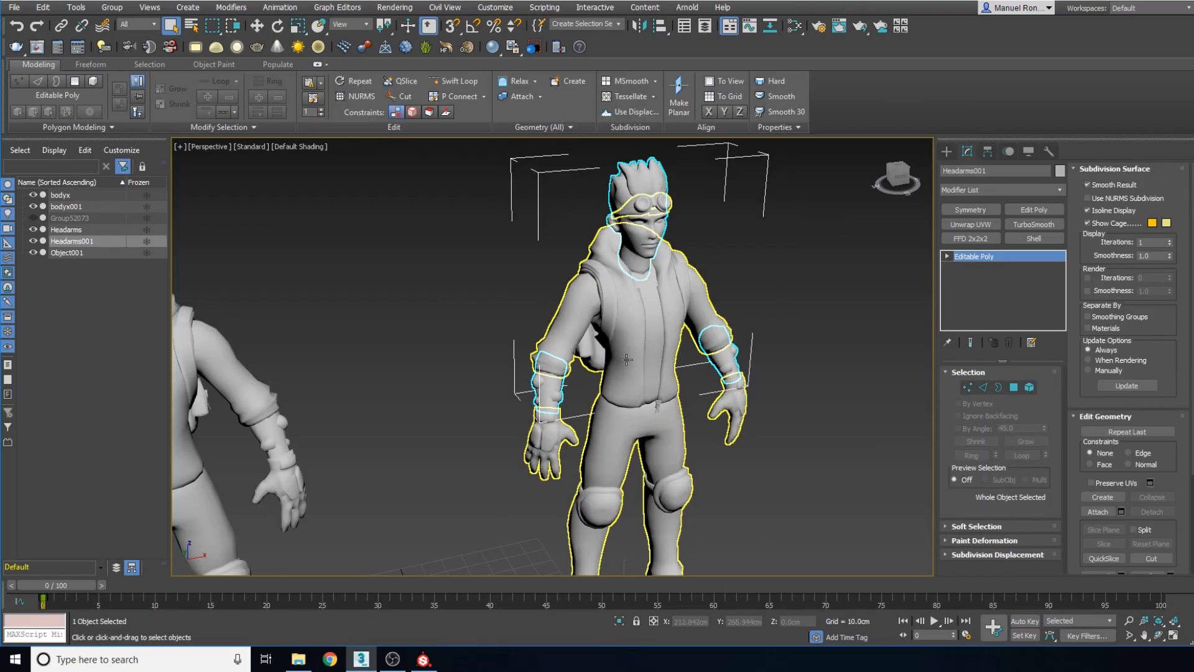
Return to Substance Painter and view the full UV tile together with the shells offset outside it
click(423, 659)
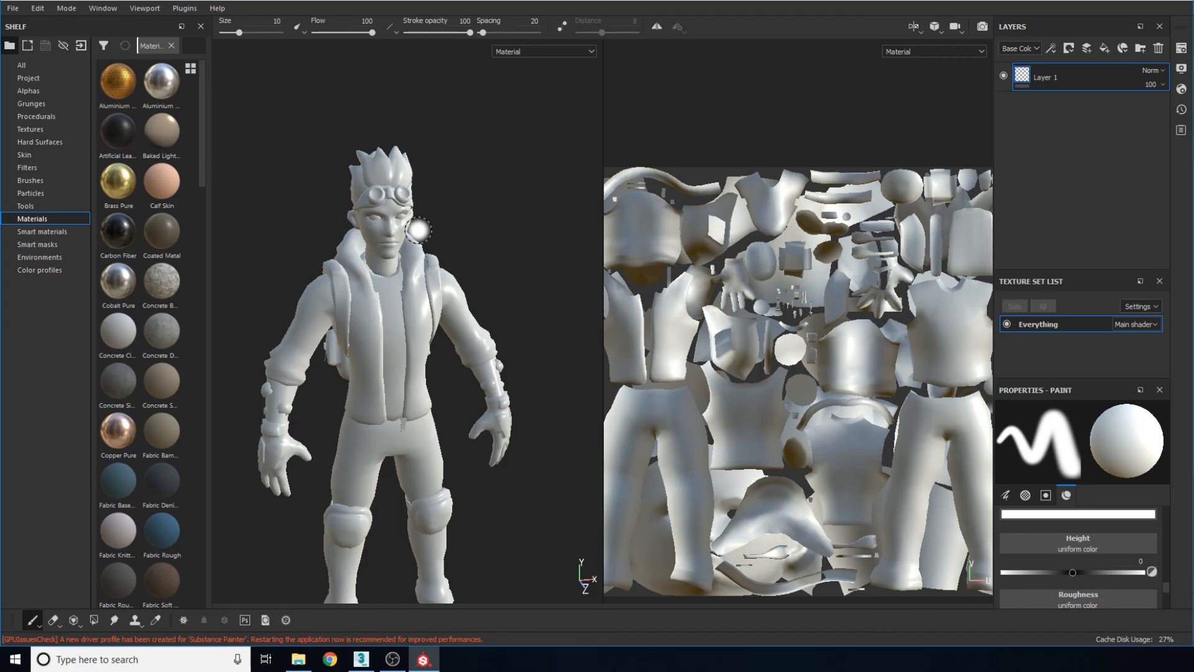
click(426, 286)
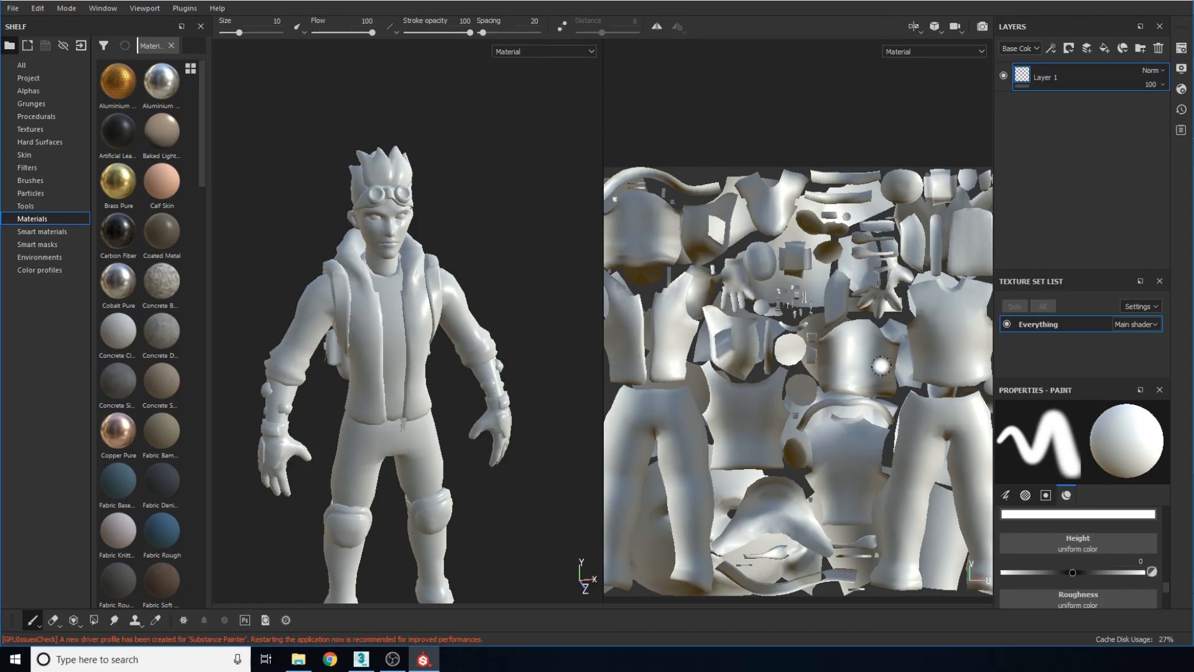
scroll(747, 459, down, 5)
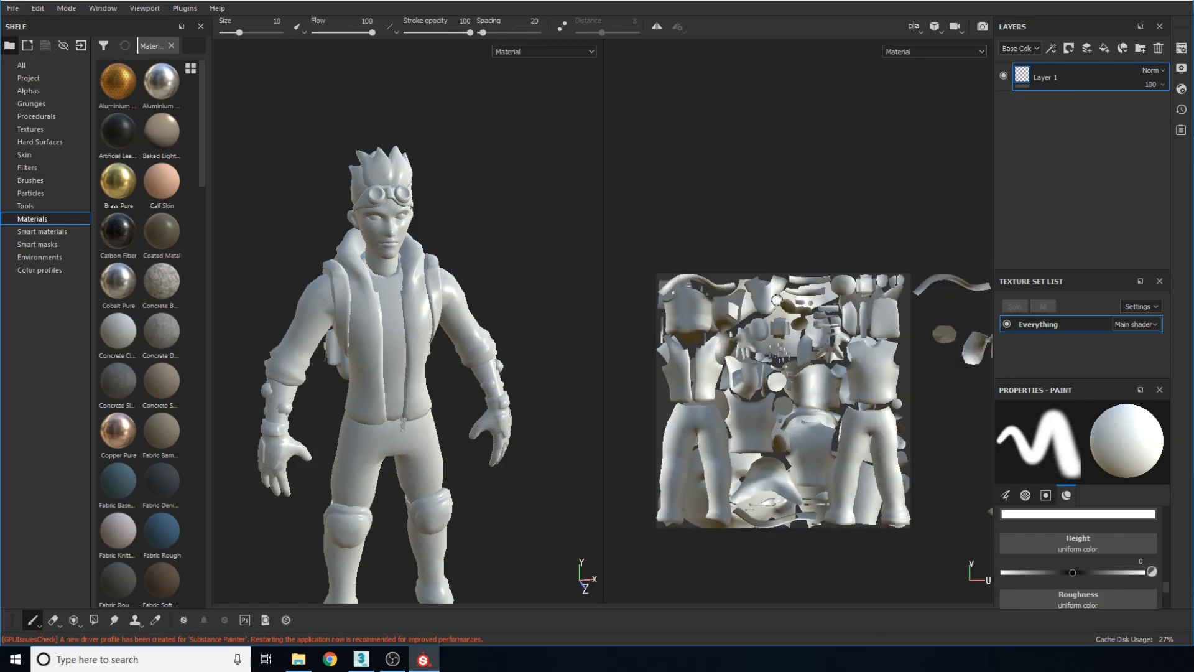